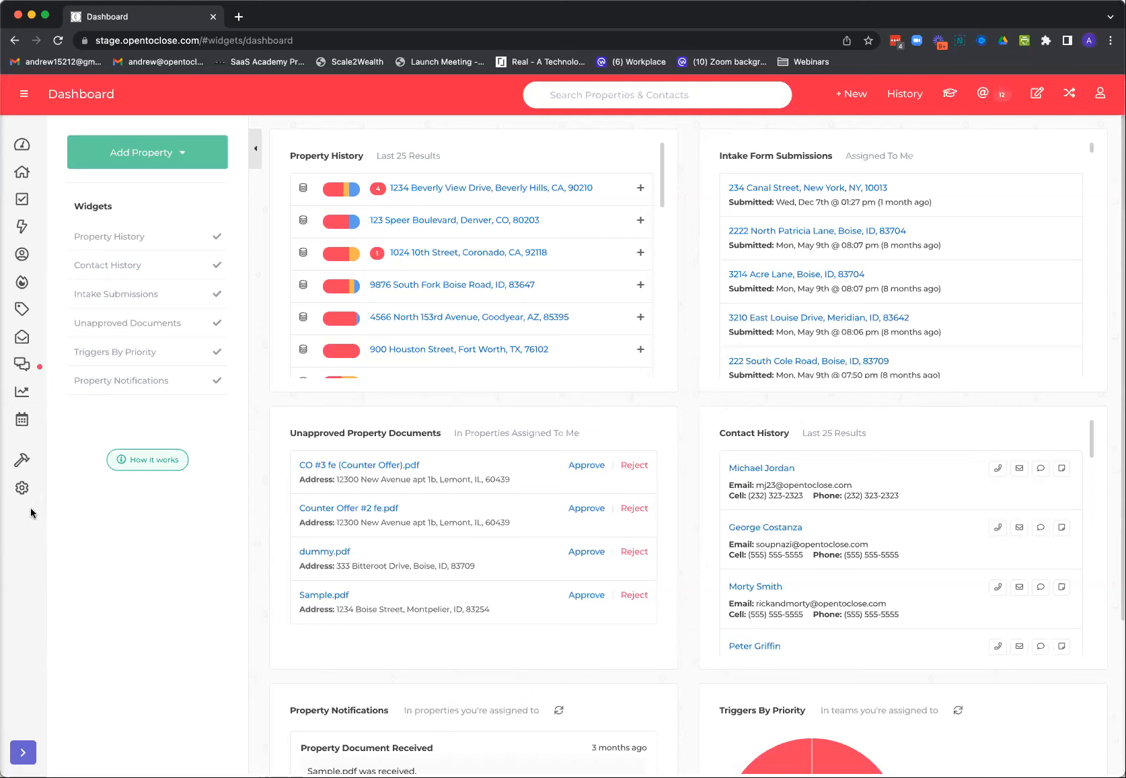
Open the Organization & Users settings and view the available User Type options for a new user
{"action": "left_click", "coordinate": [22, 487]}
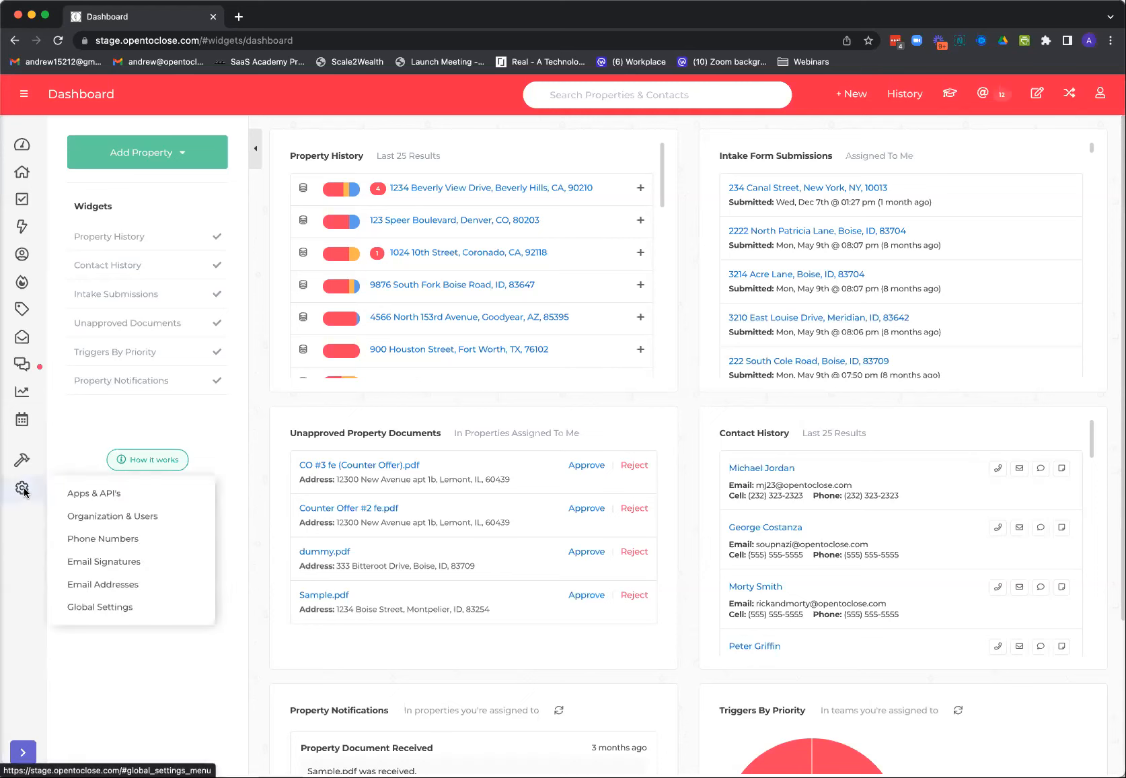
{"action": "left_click", "coordinate": [128, 517]}
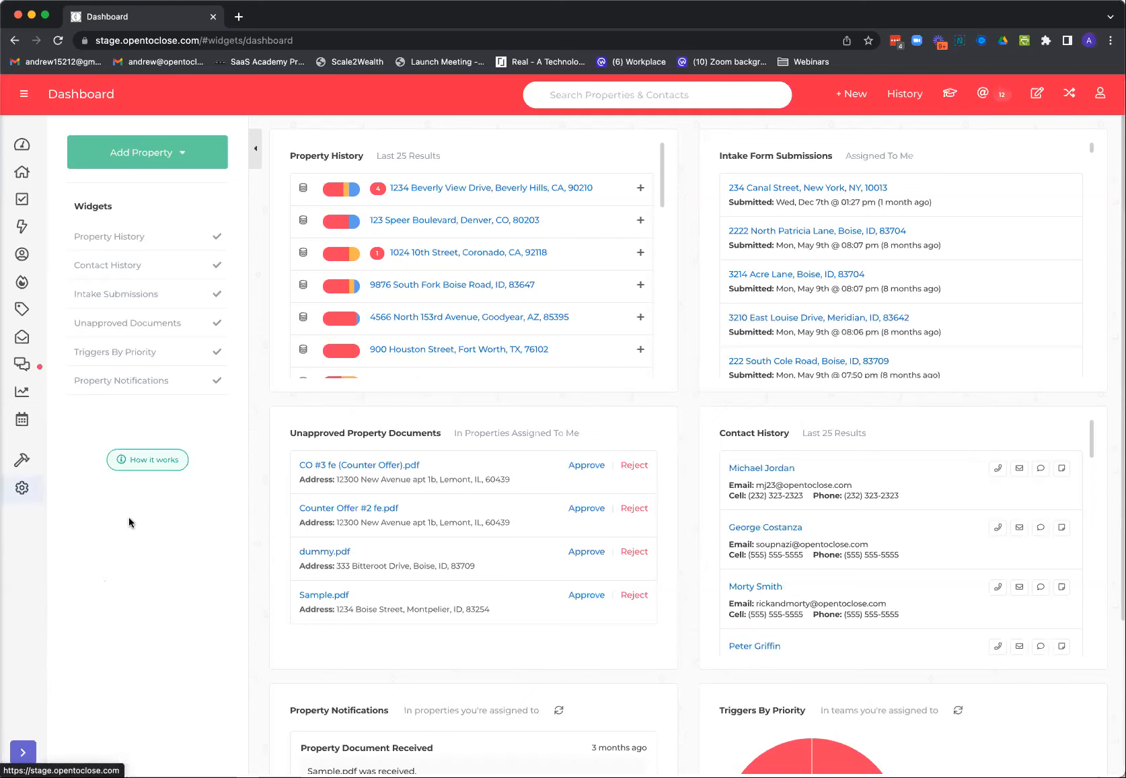
{"action": "left_click", "coordinate": [1101, 97]}
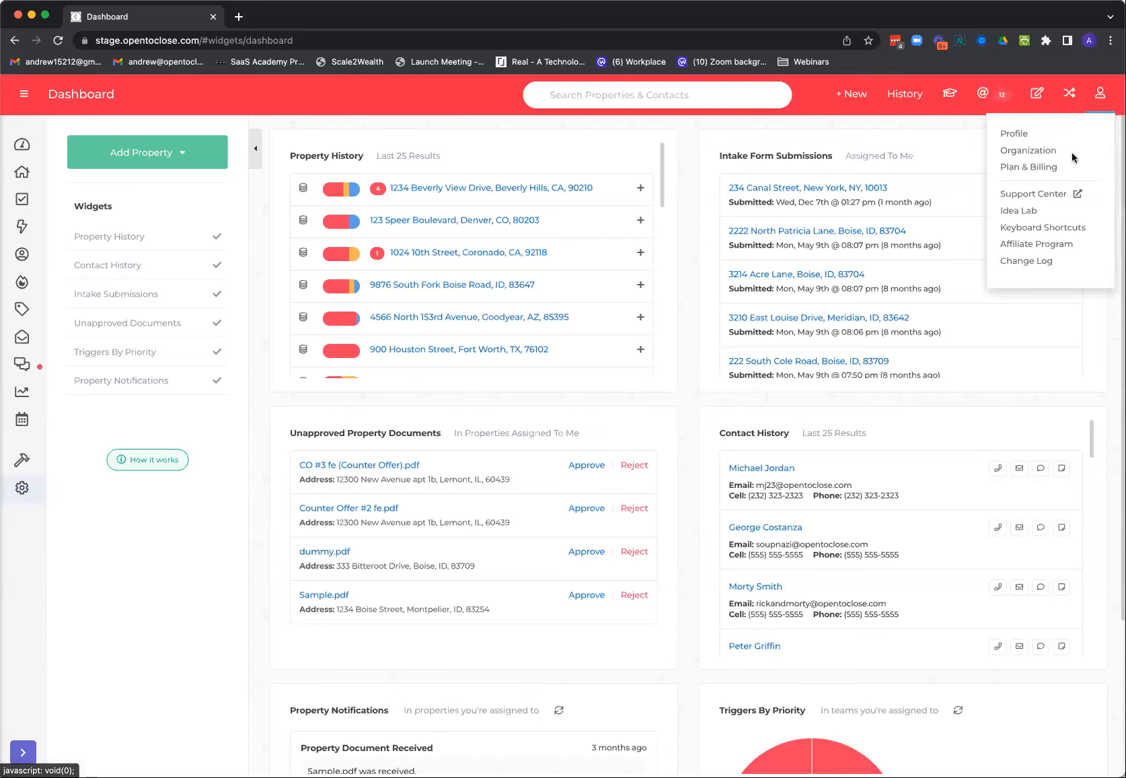
{"action": "mouse_move", "coordinate": [34, 490]}
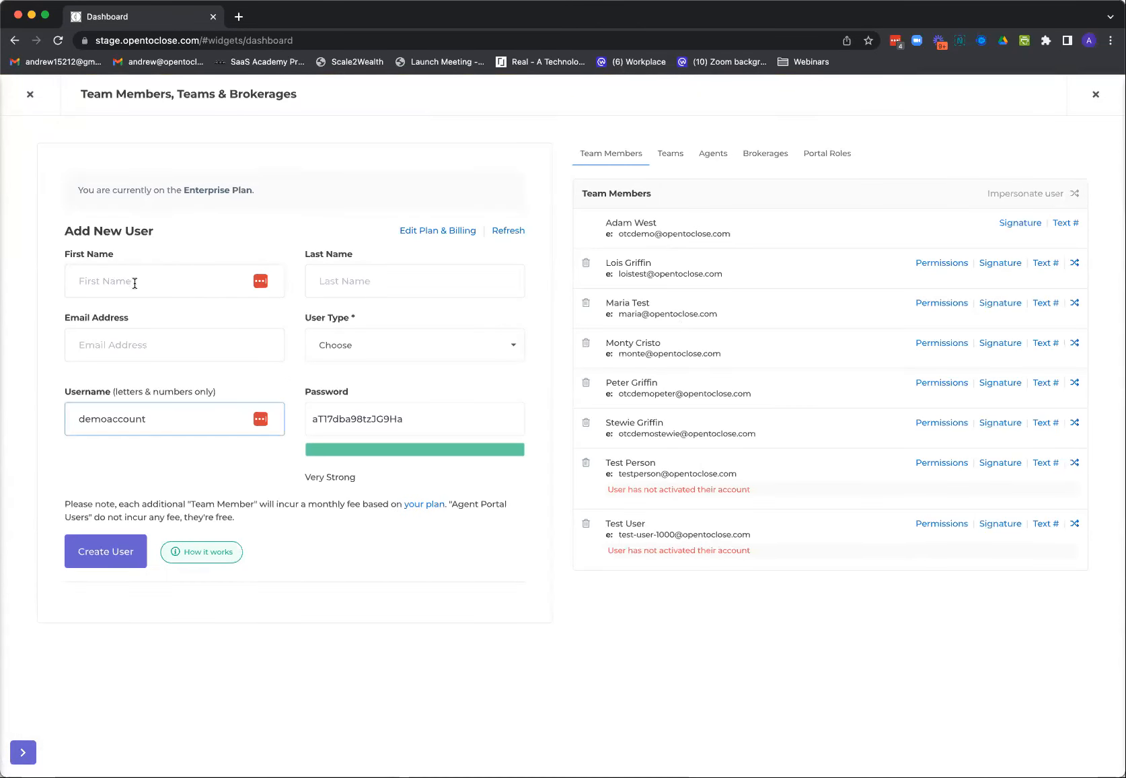
{"action": "left_click", "coordinate": [374, 349]}
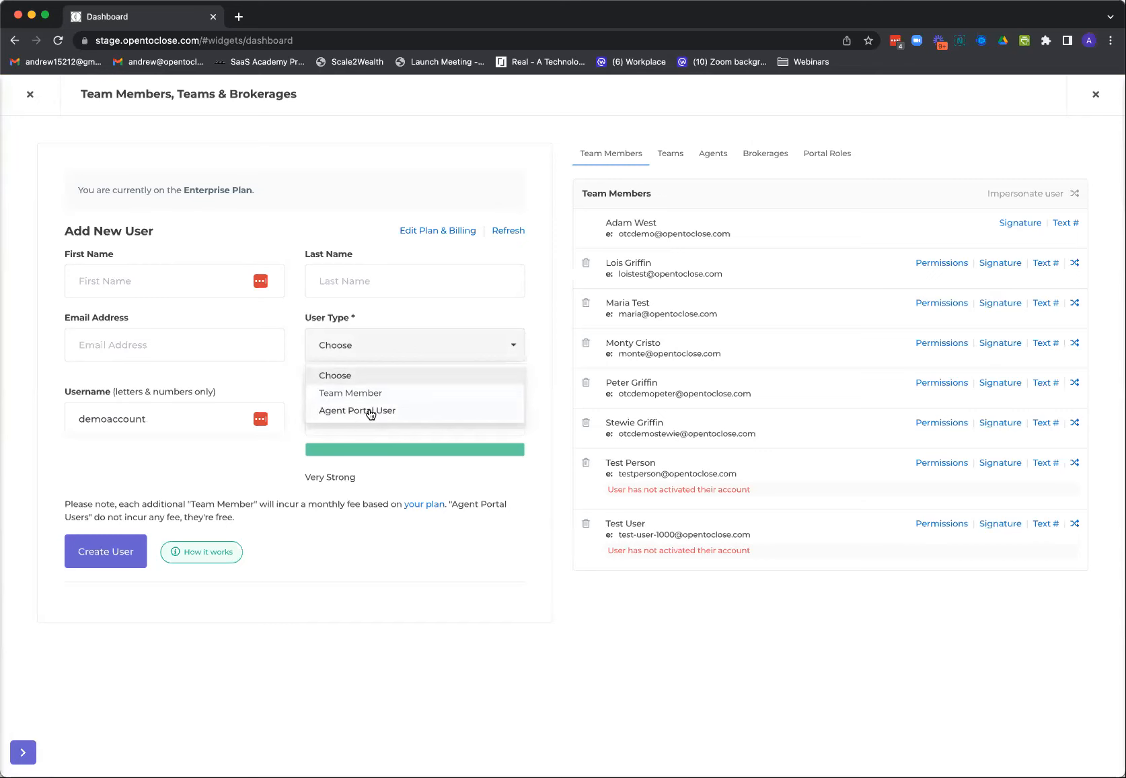
{"action": "left_click", "coordinate": [339, 347]}
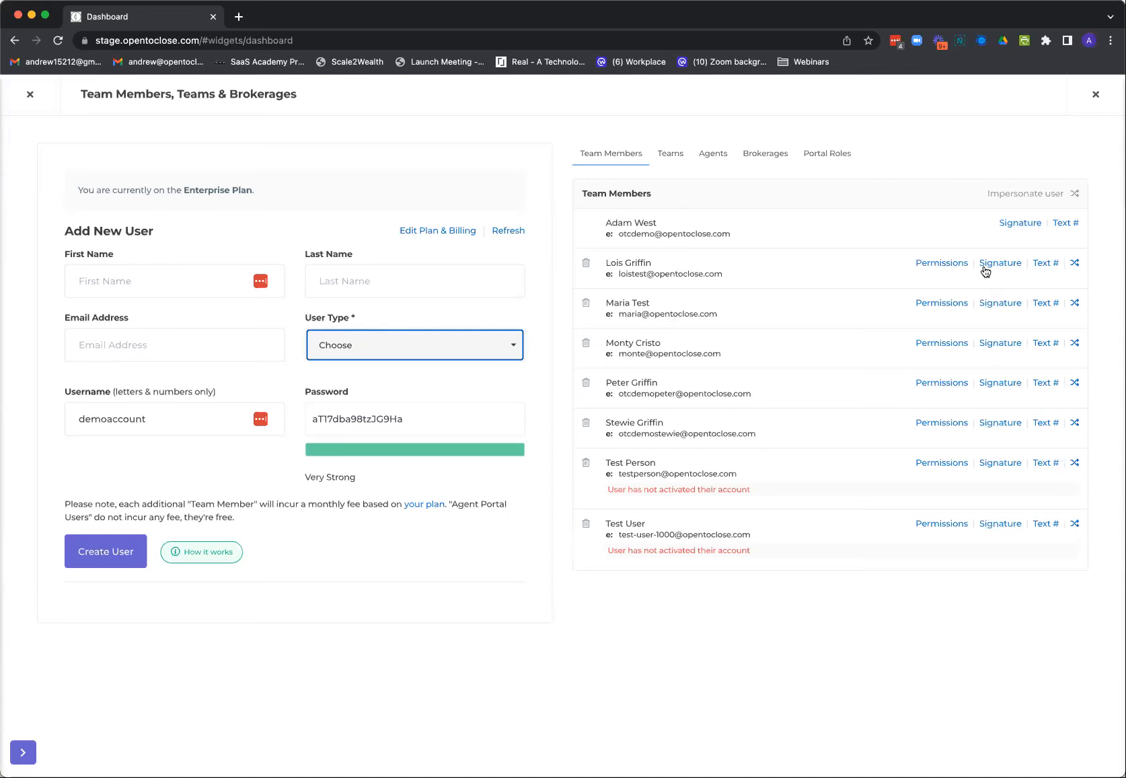
Review the permissions of the second listed team member and the organization's list of teams, and close the page
{"action": "left_click", "coordinate": [955, 263]}
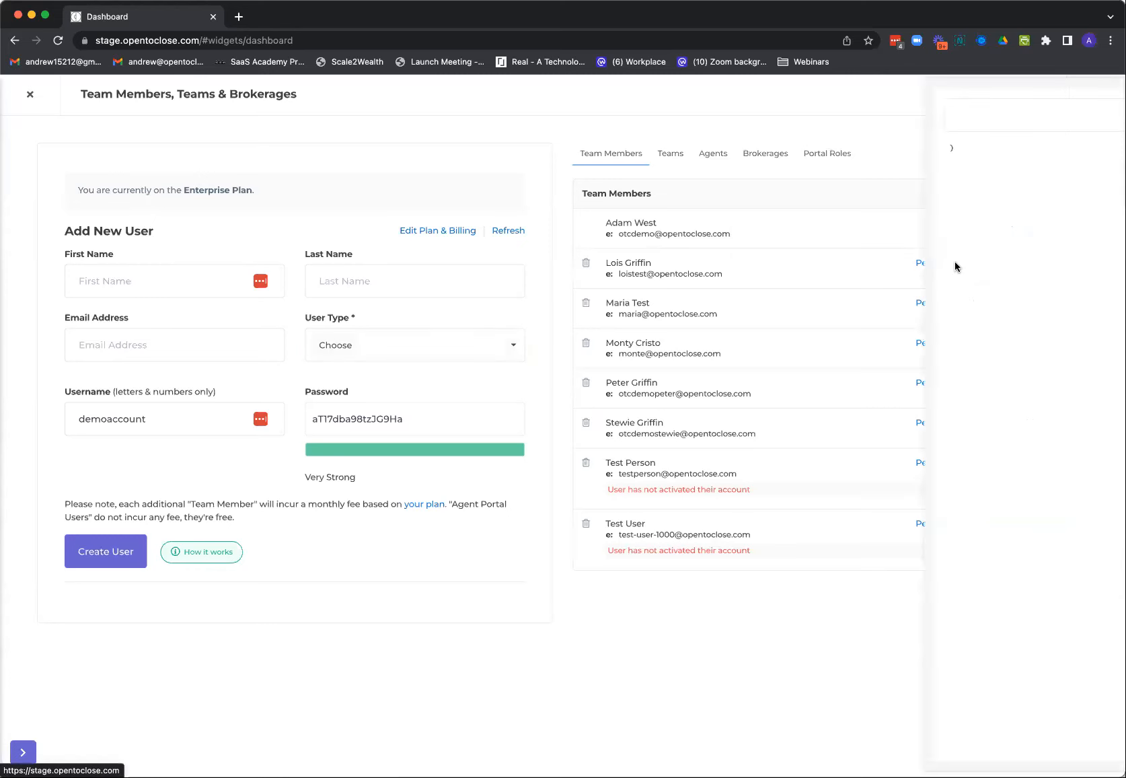
{"action": "scroll", "coordinate": [663, 421], "scroll_direction": "down", "scroll_amount": 15}
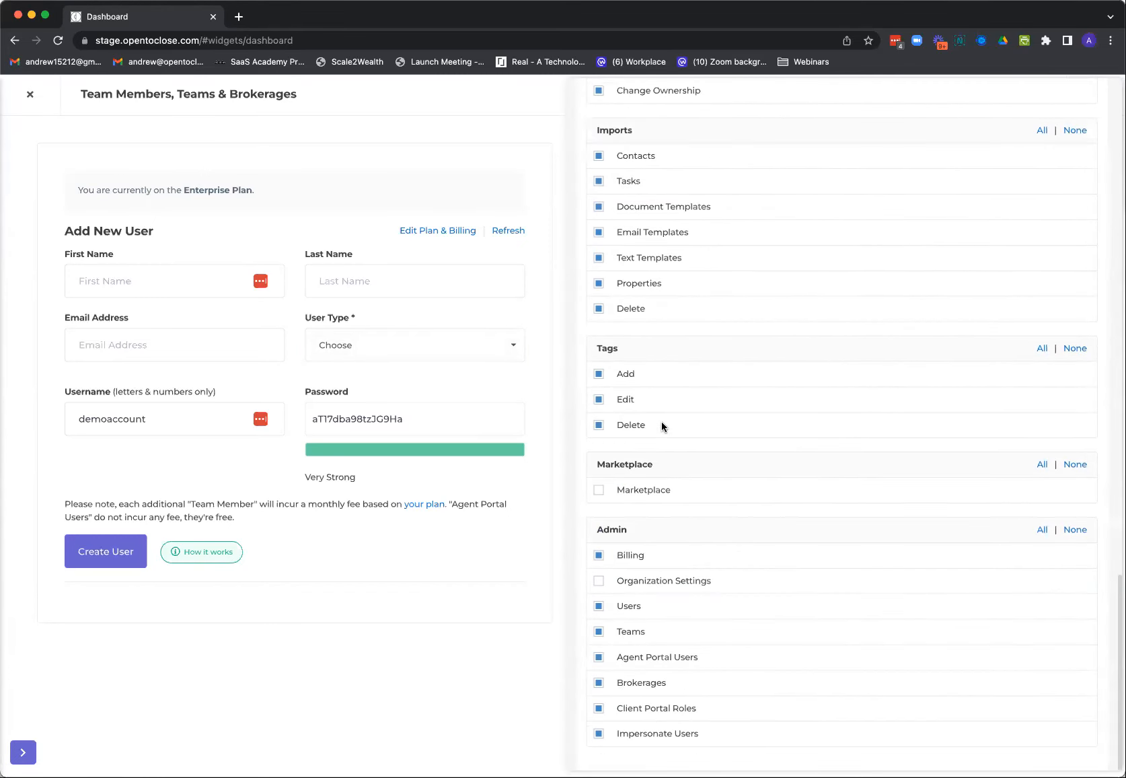
{"action": "scroll", "coordinate": [662, 421], "scroll_direction": "up", "scroll_amount": 15}
{"action": "left_click", "coordinate": [790, 120]}
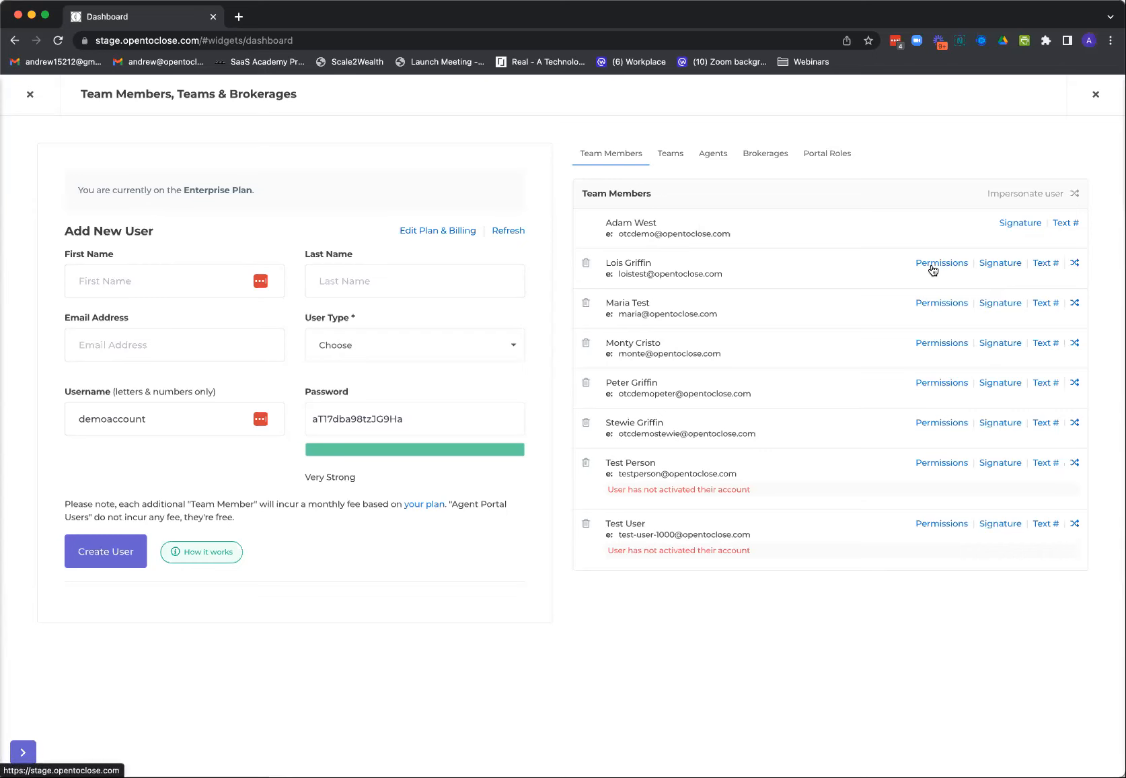
{"action": "left_click", "coordinate": [668, 158]}
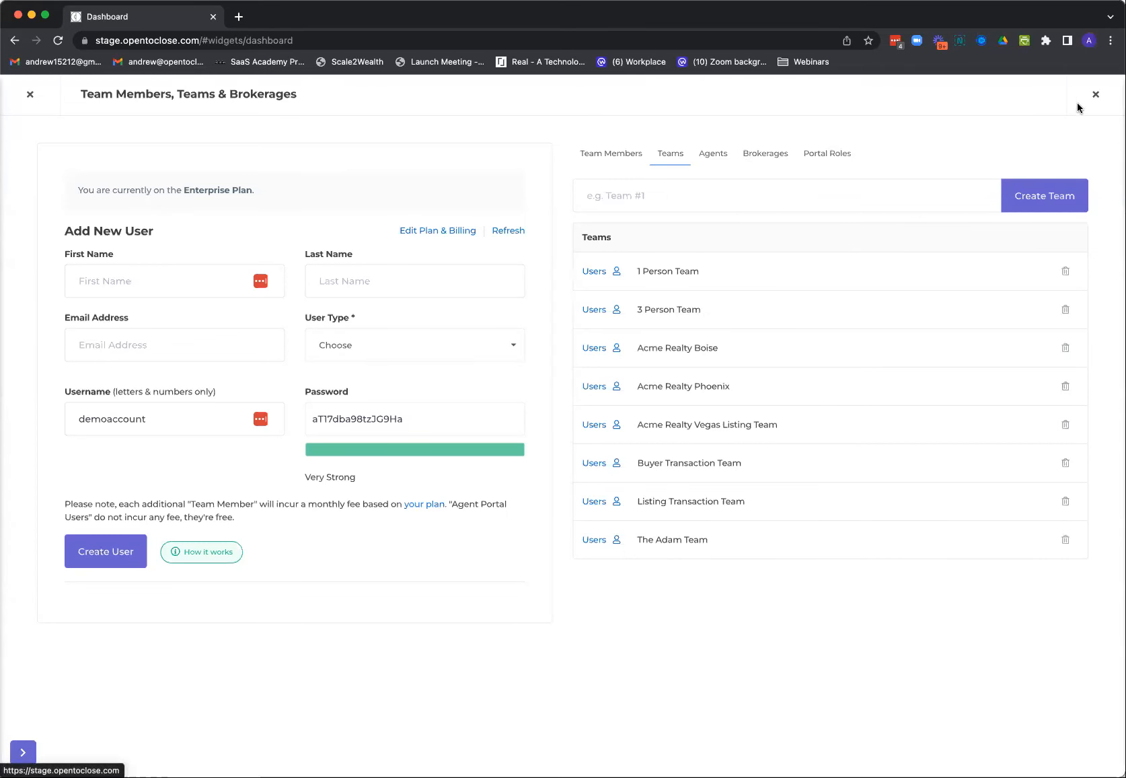
{"action": "left_click", "coordinate": [1096, 94]}
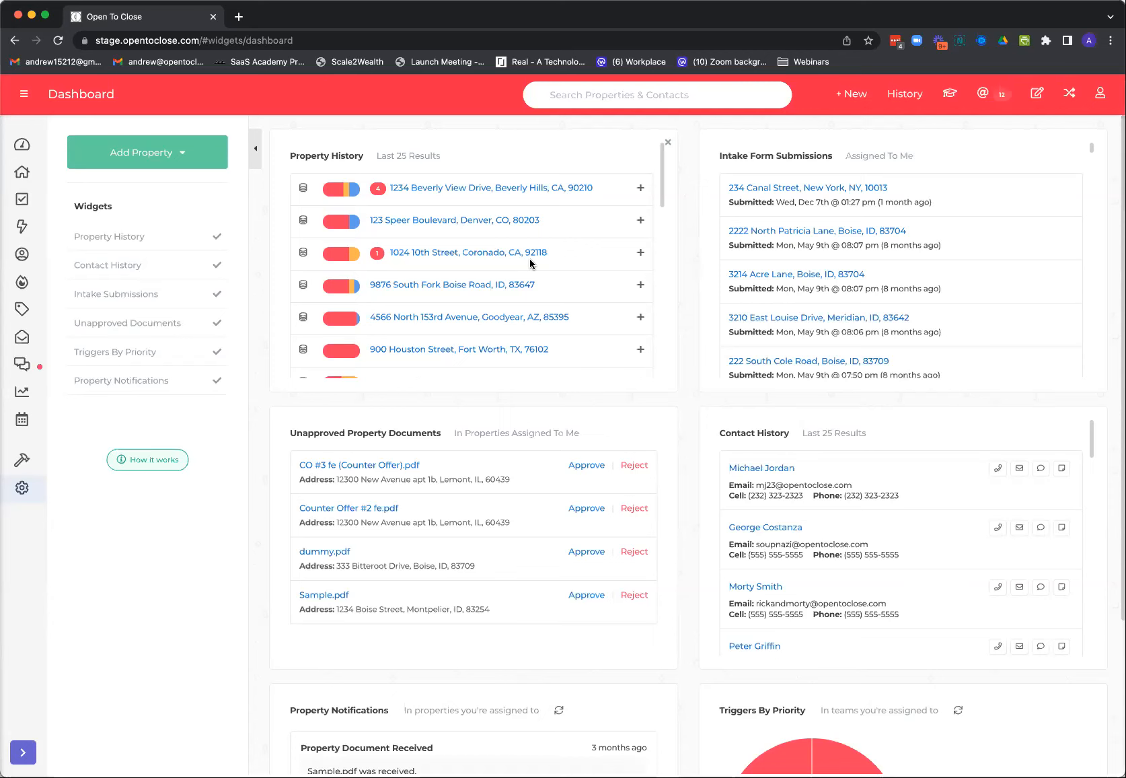
Browse the task templates in the Template Editor and view the options for Buyer Contract to Close - Webinar, and close the editor
{"action": "mouse_move", "coordinate": [23, 460]}
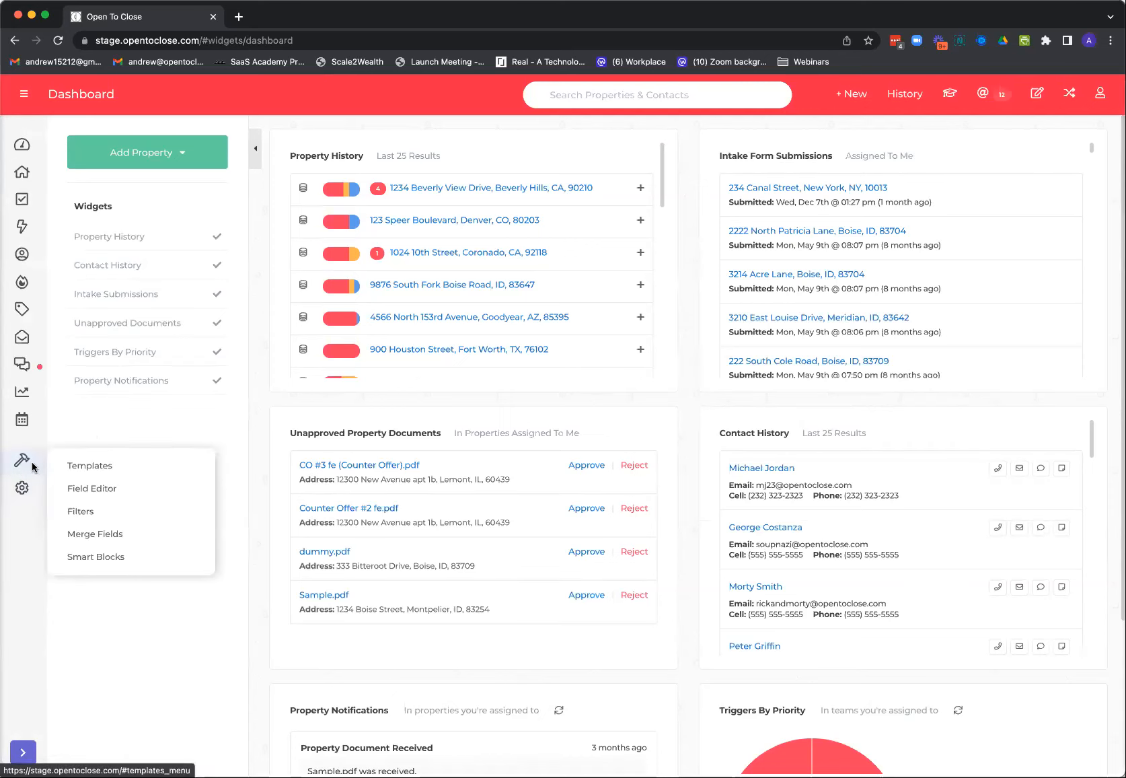
{"action": "left_click", "coordinate": [93, 464]}
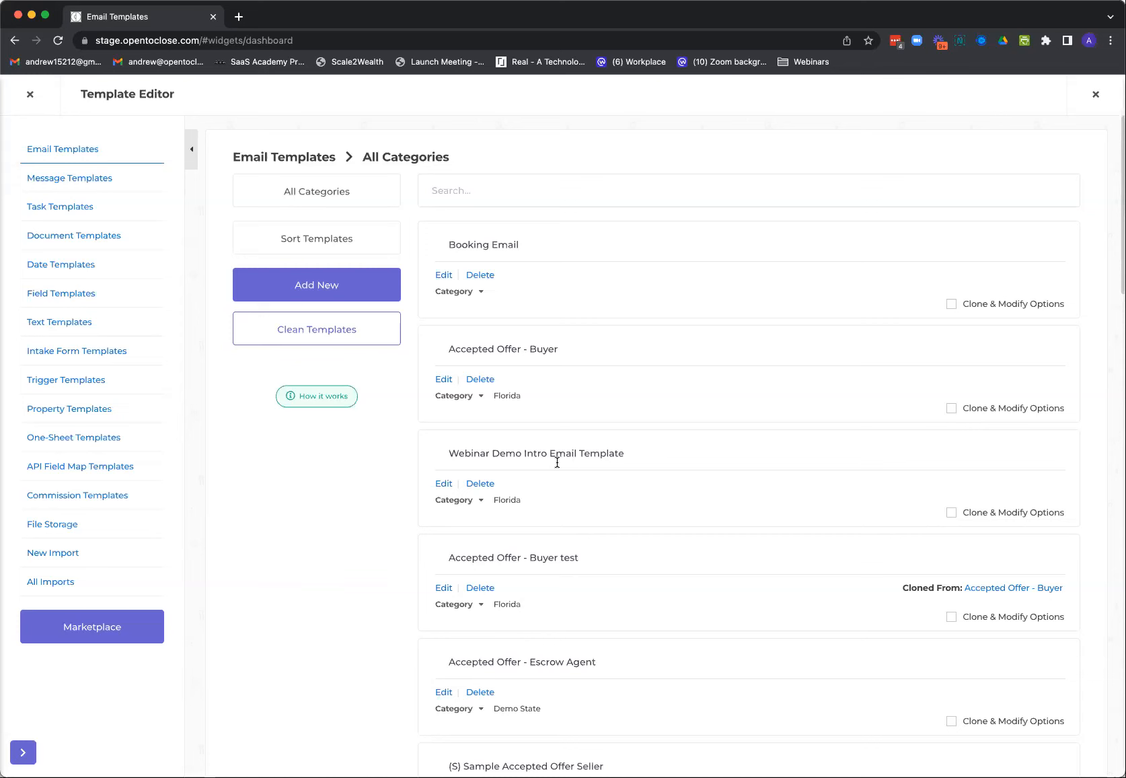
{"action": "left_click", "coordinate": [59, 207]}
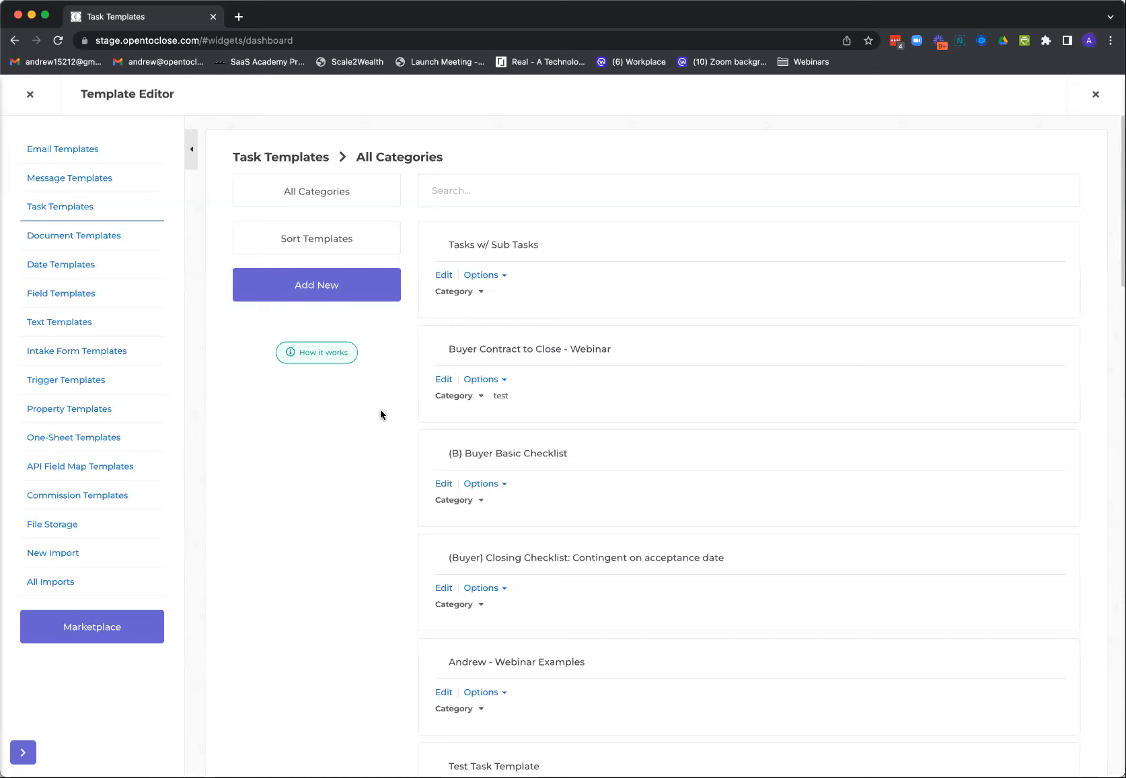
{"action": "left_click", "coordinate": [504, 380]}
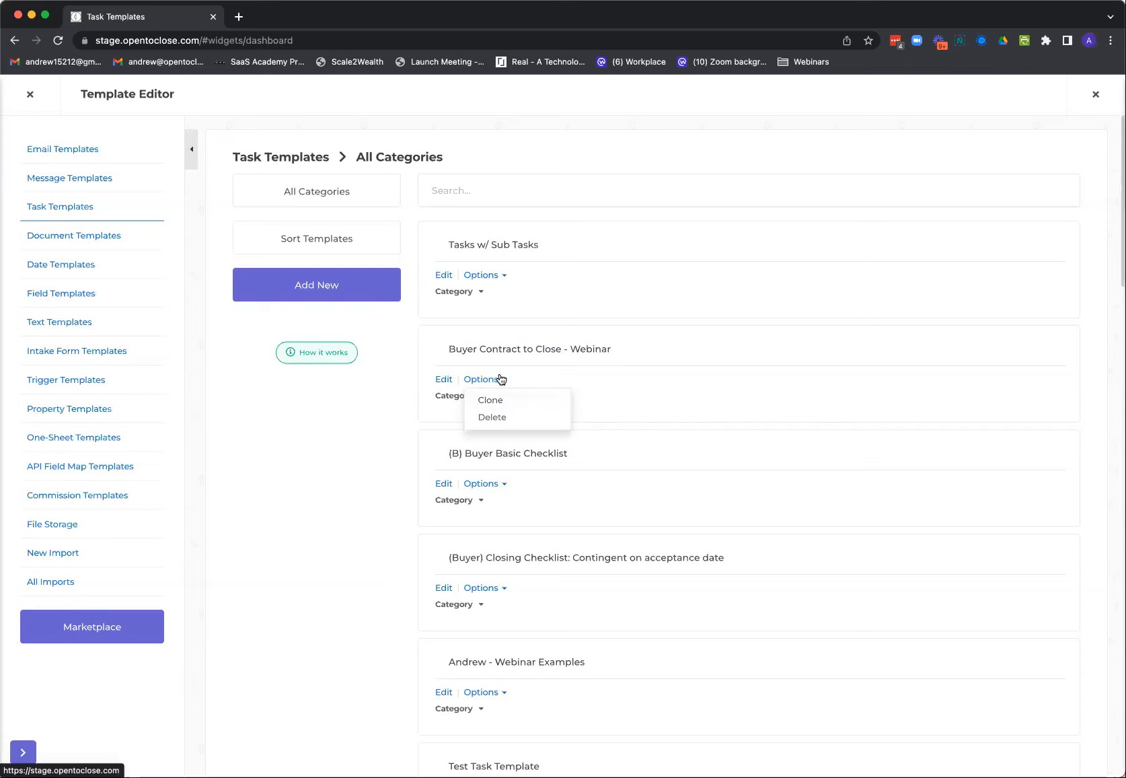
{"action": "left_click", "coordinate": [444, 411]}
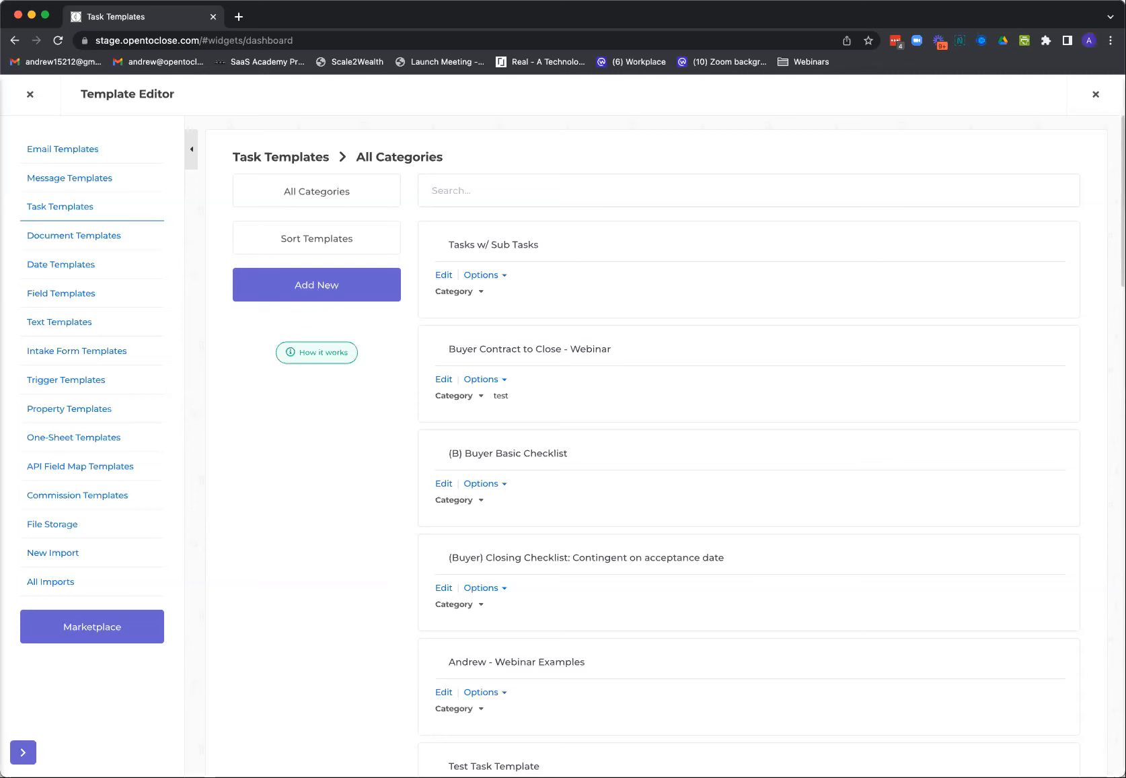
{"action": "left_click", "coordinate": [30, 95]}
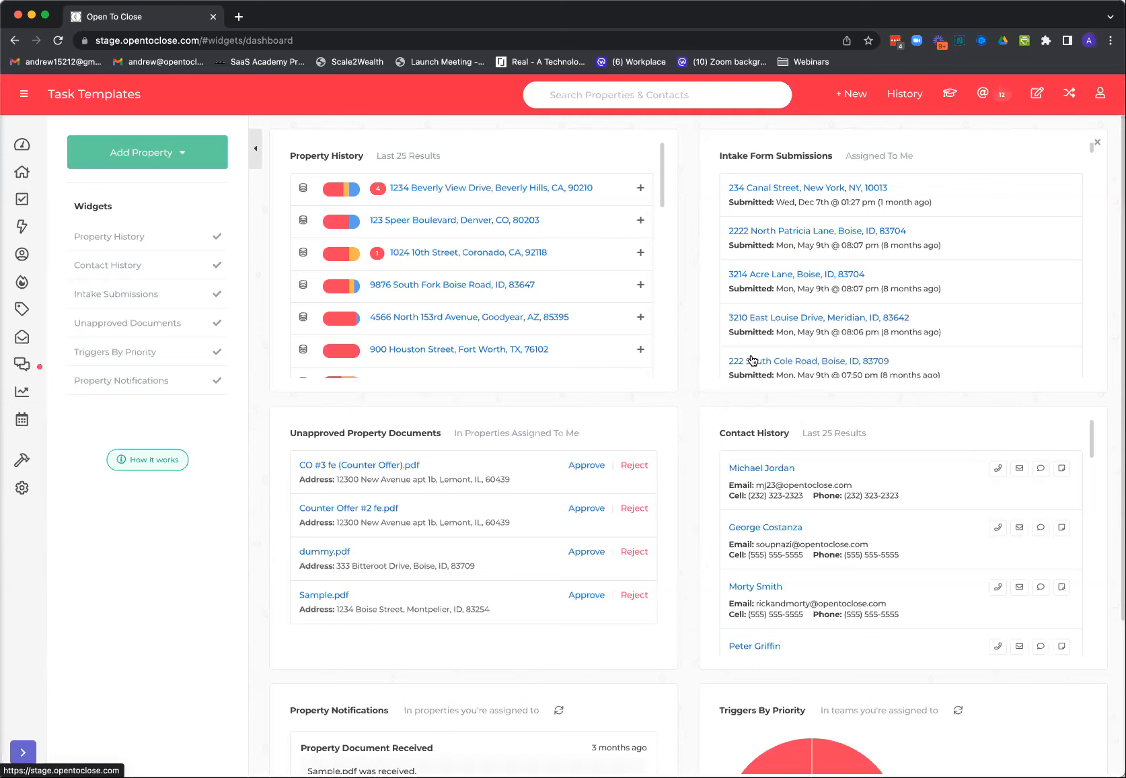
Open the Change Log, skim the published updates and close it
{"action": "left_click", "coordinate": [1099, 100]}
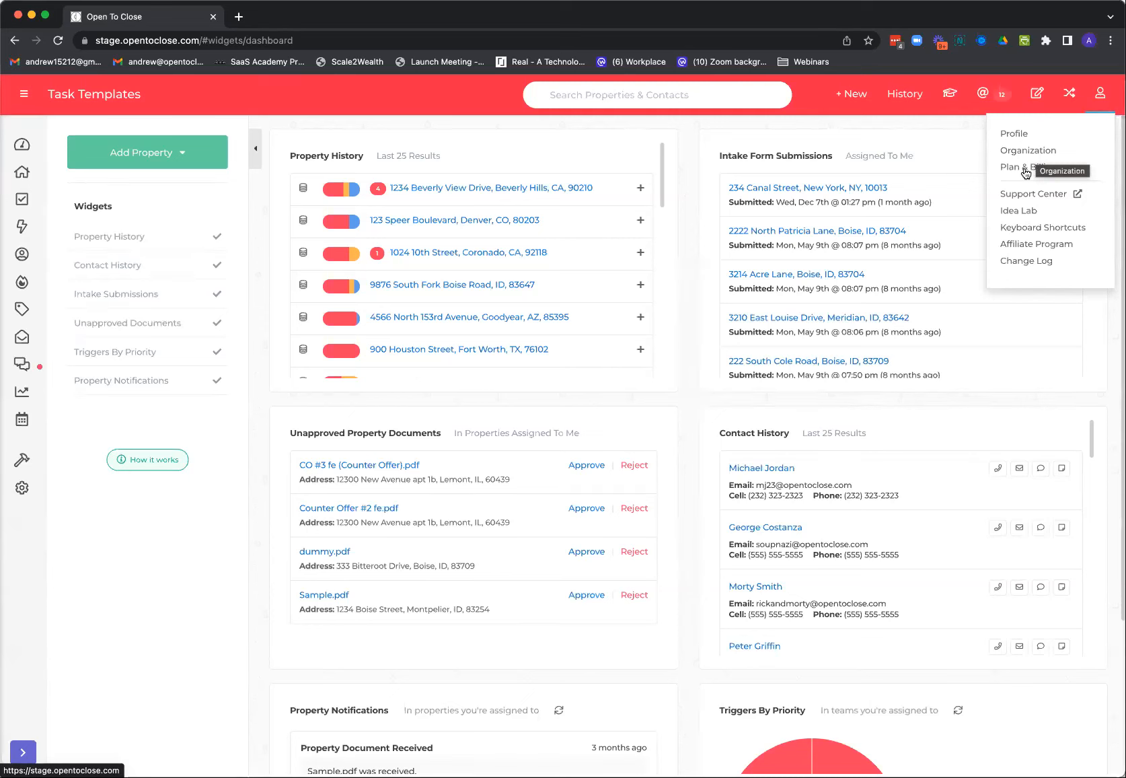
{"action": "left_click", "coordinate": [1031, 262]}
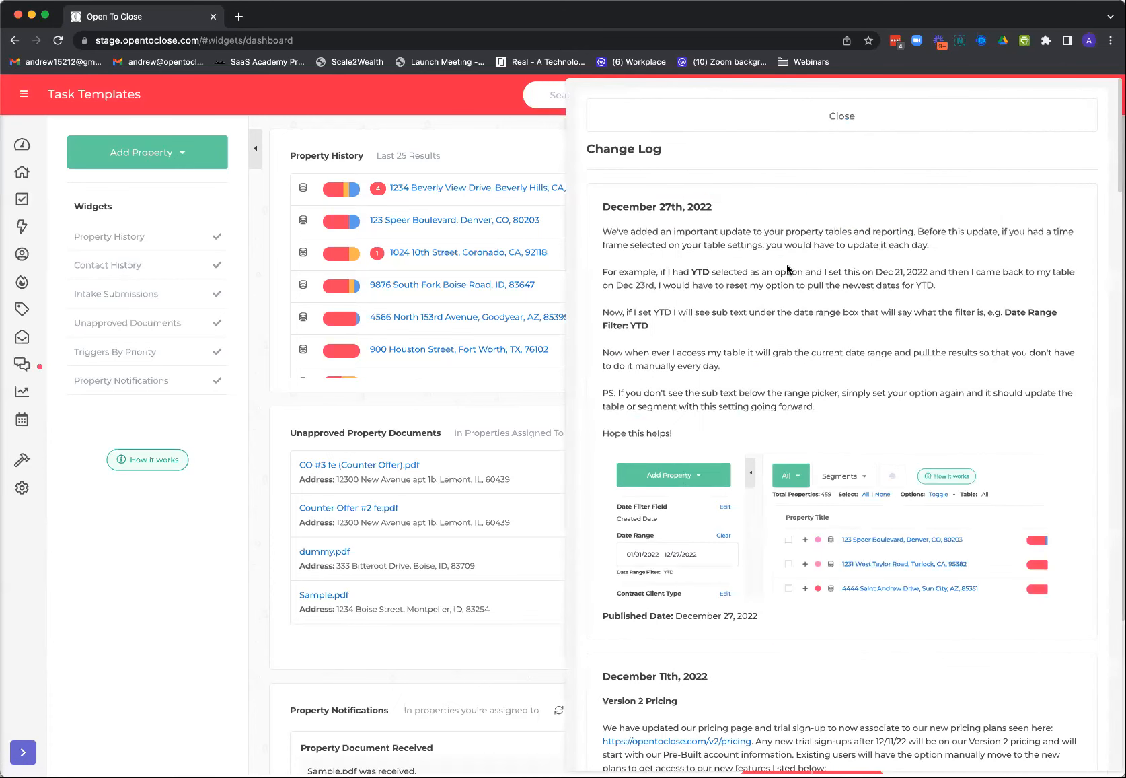
{"action": "scroll", "coordinate": [815, 309], "scroll_direction": "down", "scroll_amount": 8}
{"action": "scroll", "coordinate": [815, 309], "scroll_direction": "up", "scroll_amount": 8}
{"action": "left_click", "coordinate": [820, 116]}
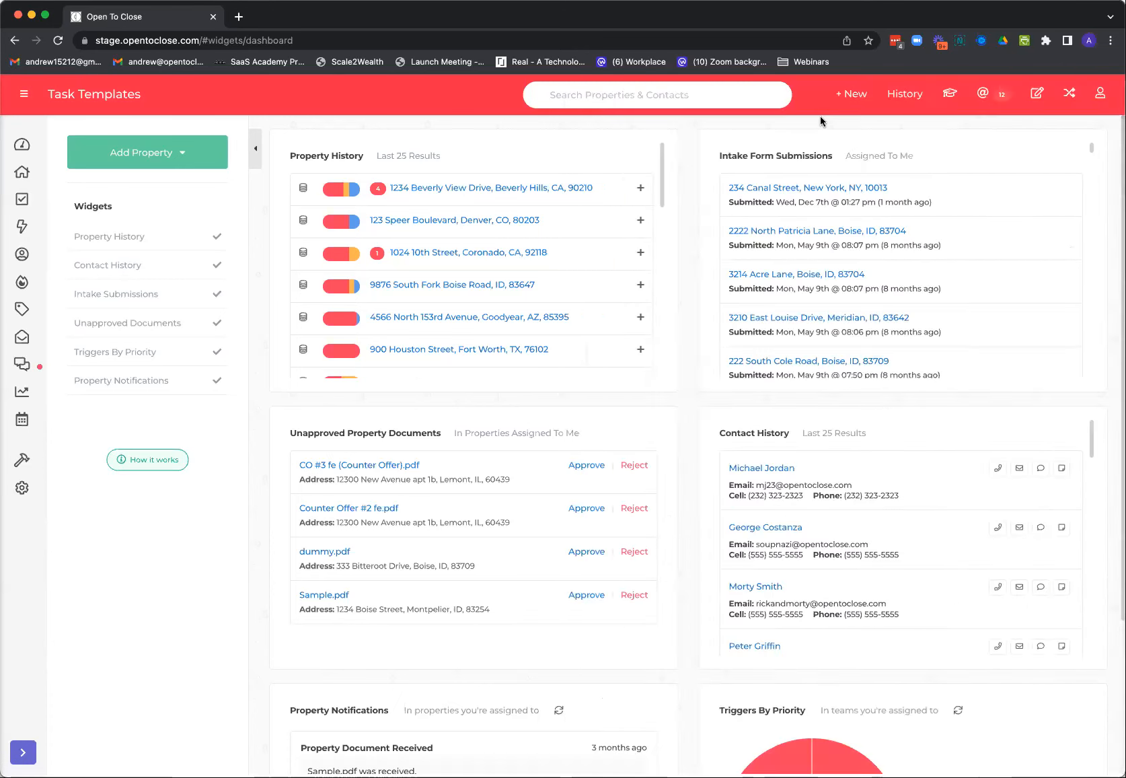
View the Renaming Main File options in the organization defaults under Global Settings, and close the settings
{"action": "left_click", "coordinate": [1098, 98]}
{"action": "left_click", "coordinate": [1102, 98]}
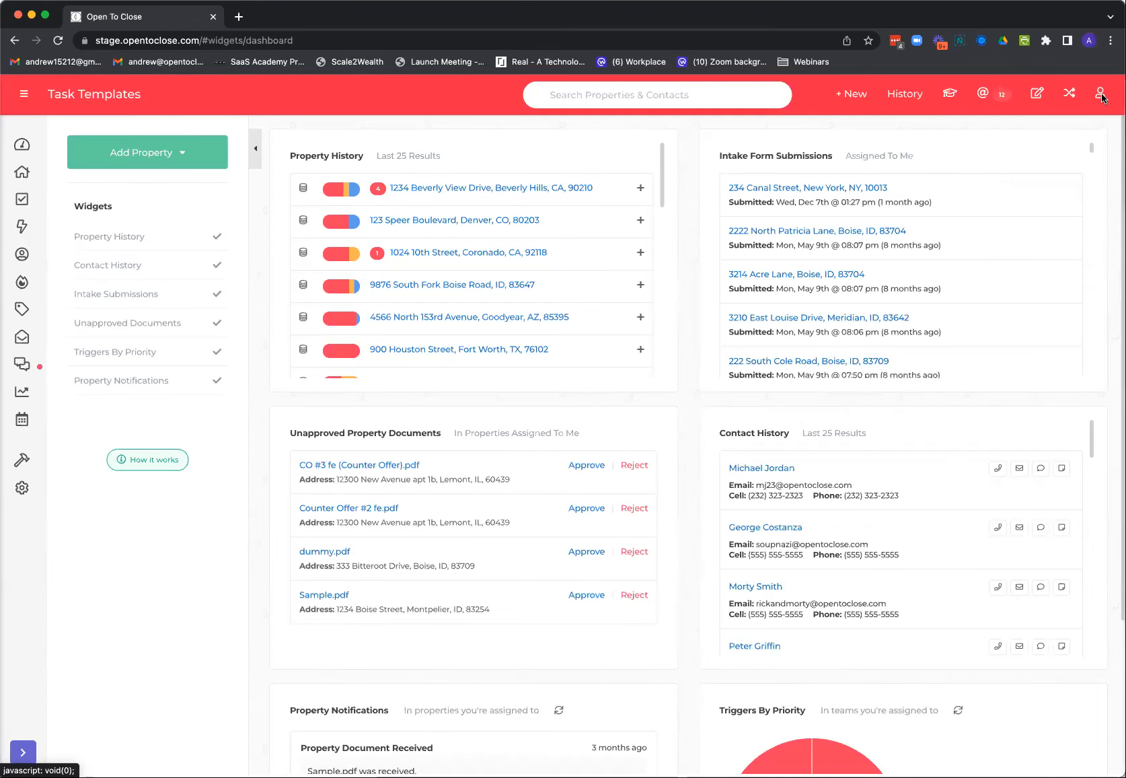
{"action": "left_click", "coordinate": [23, 488]}
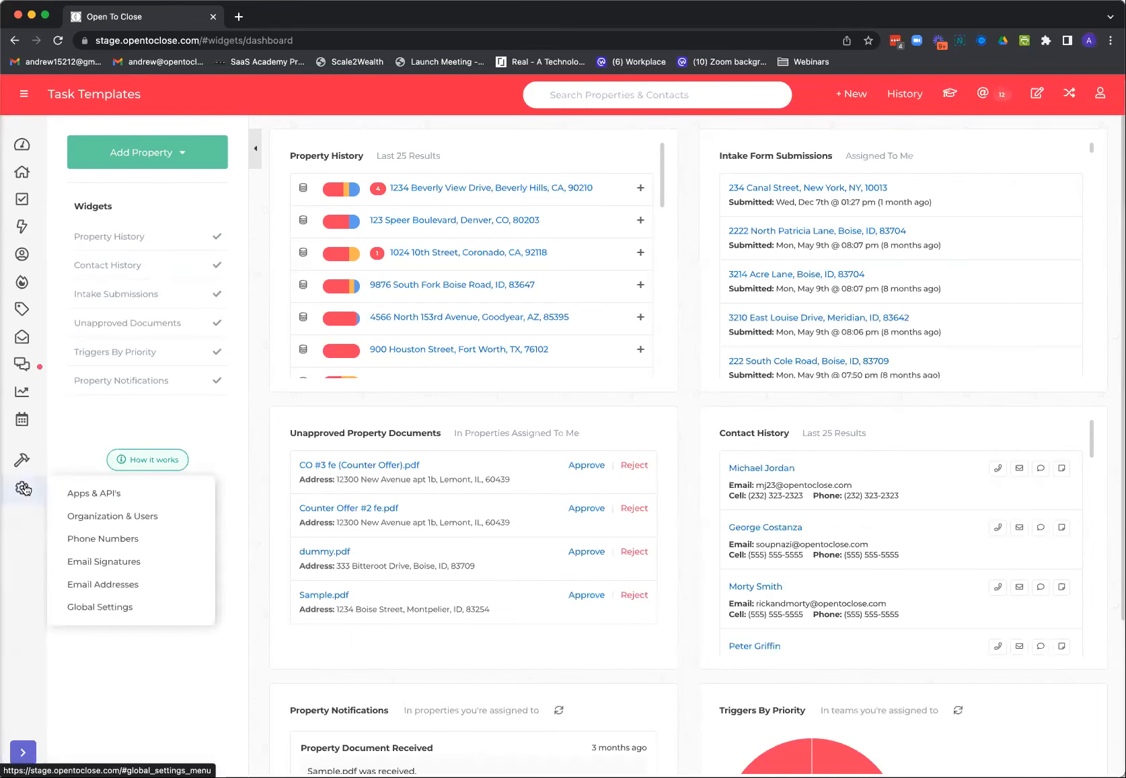
{"action": "left_click", "coordinate": [101, 603]}
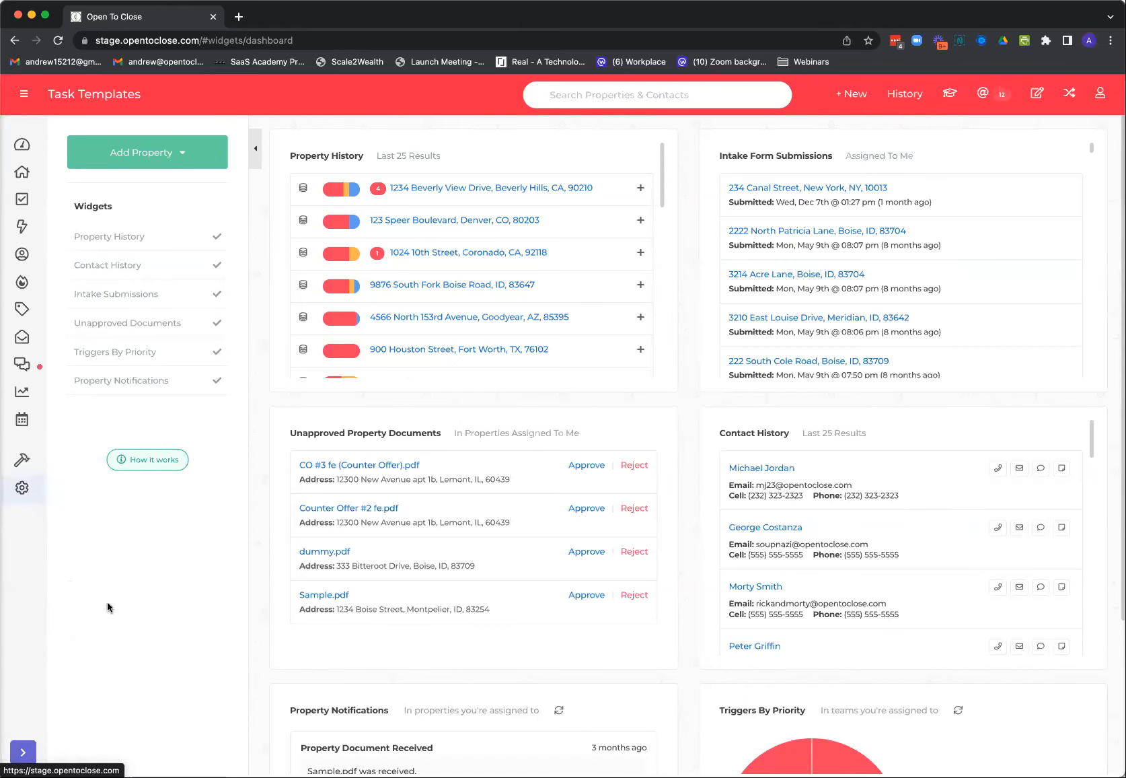
{"action": "left_click", "coordinate": [84, 606]}
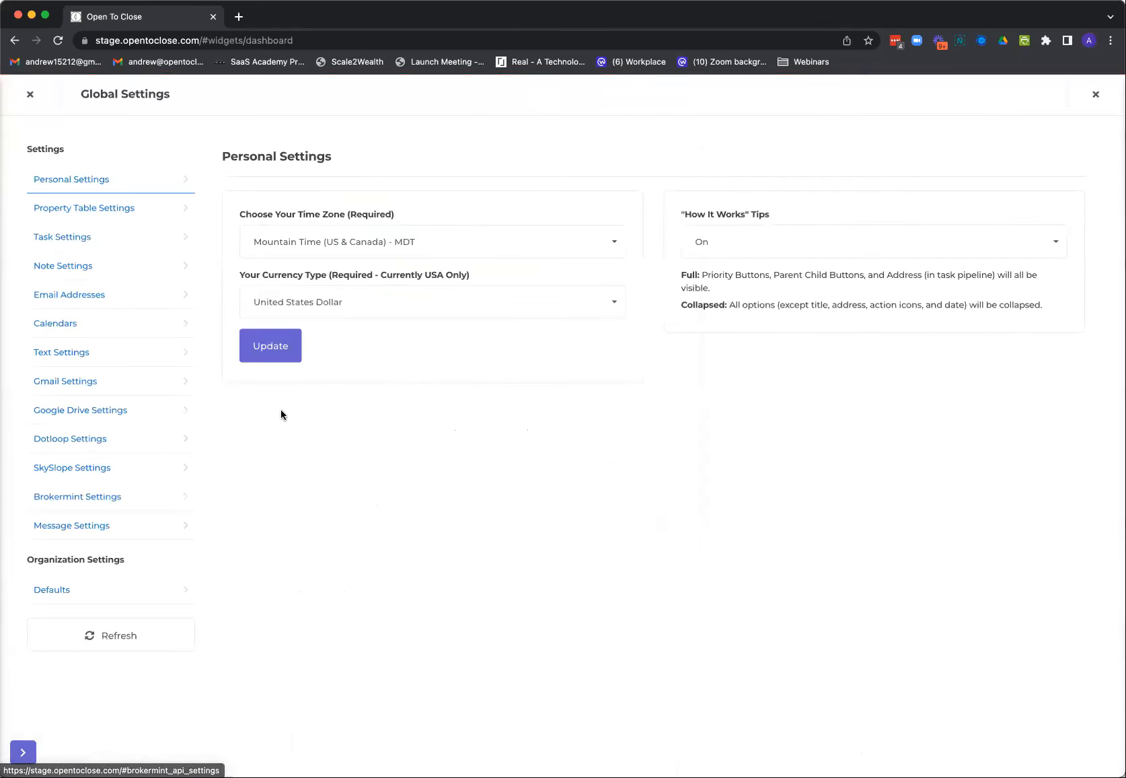
{"action": "left_click", "coordinate": [57, 591]}
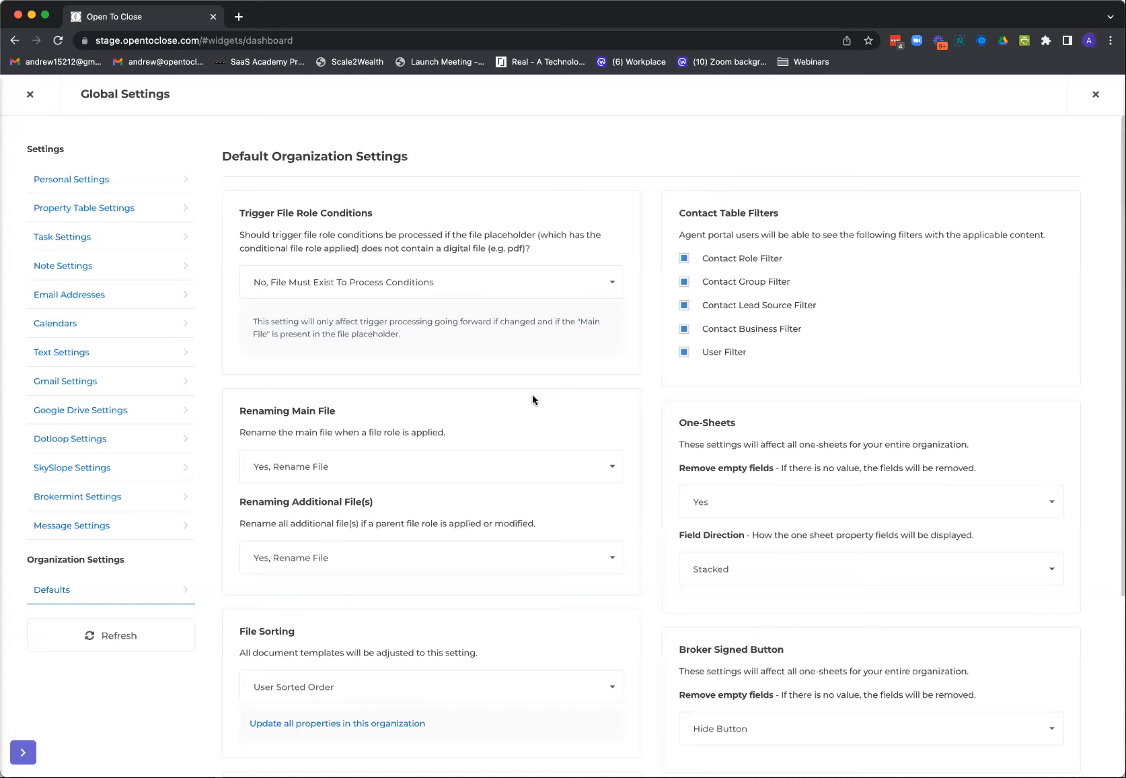
{"action": "left_click", "coordinate": [362, 471]}
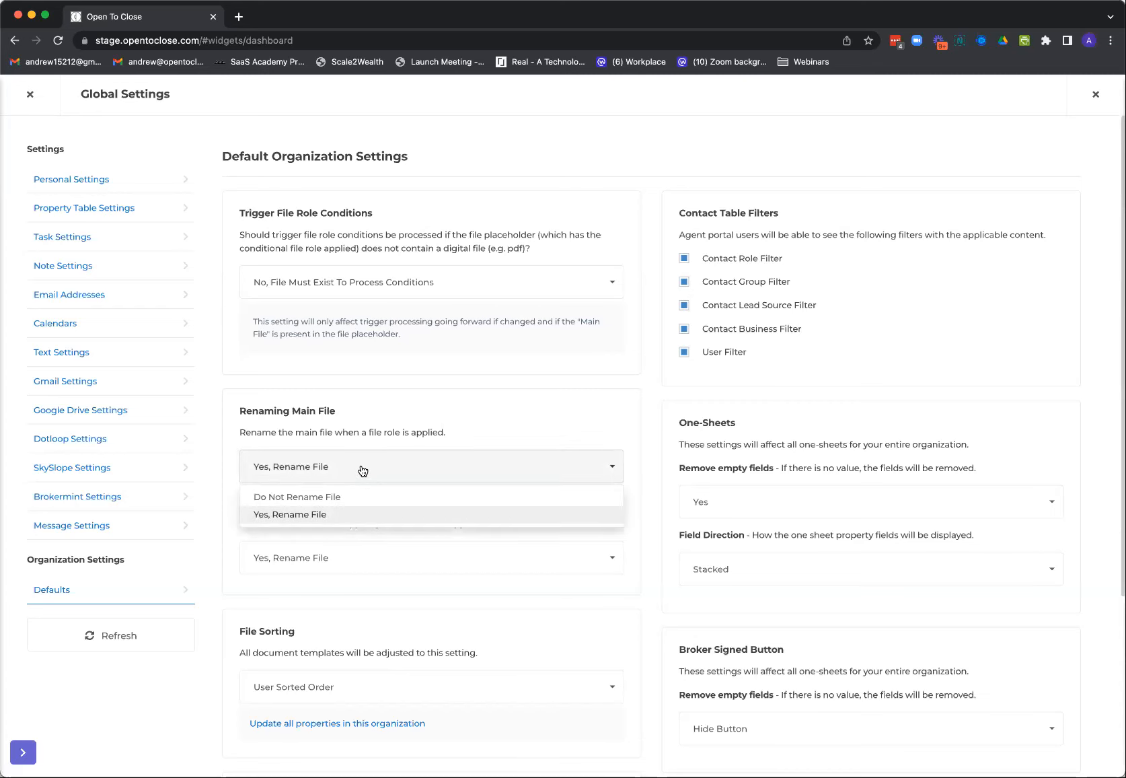
{"action": "left_click", "coordinate": [363, 470]}
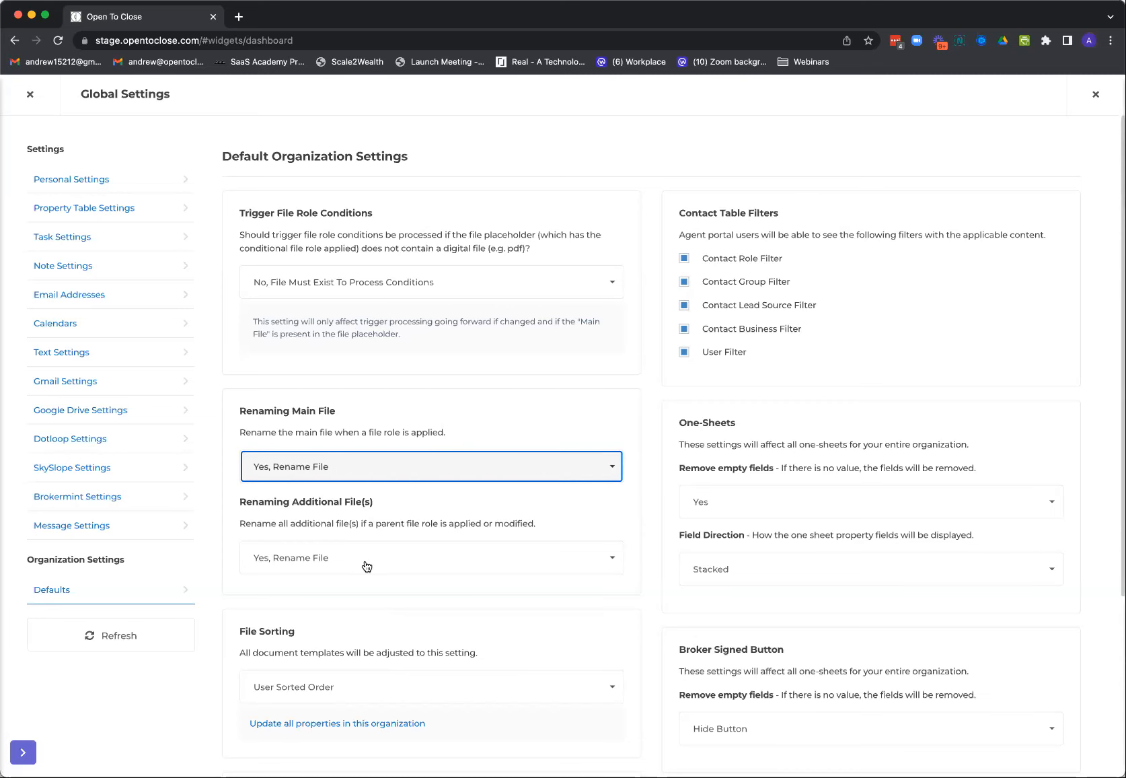
{"action": "left_click", "coordinate": [30, 97]}
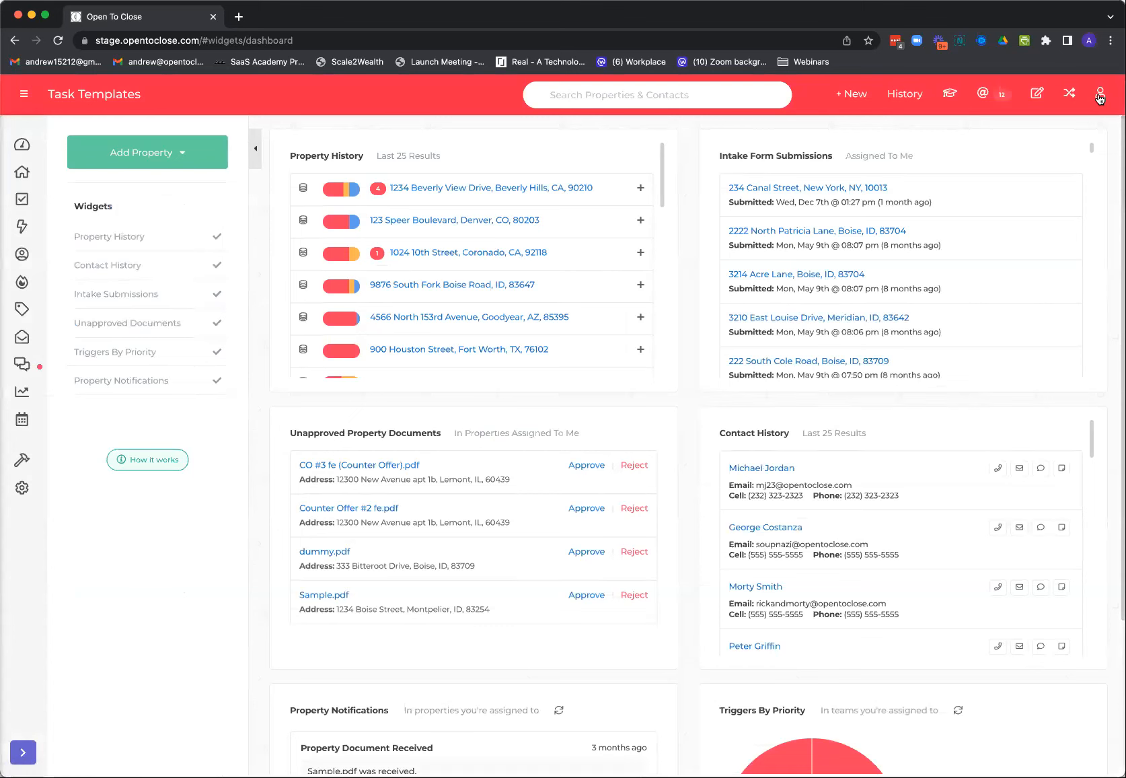
Open the fourth contact's record from the contacts table, look over its personal details and tags, and close it
{"action": "left_click", "coordinate": [1100, 97]}
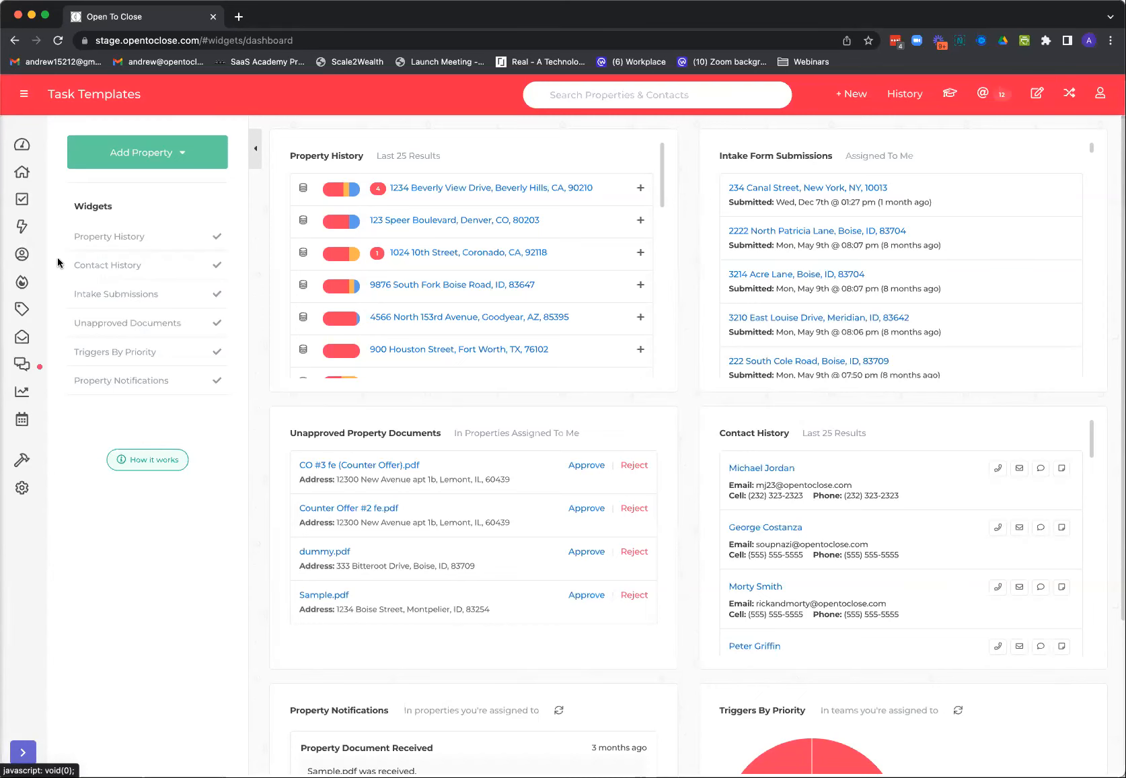
{"action": "left_click", "coordinate": [23, 256]}
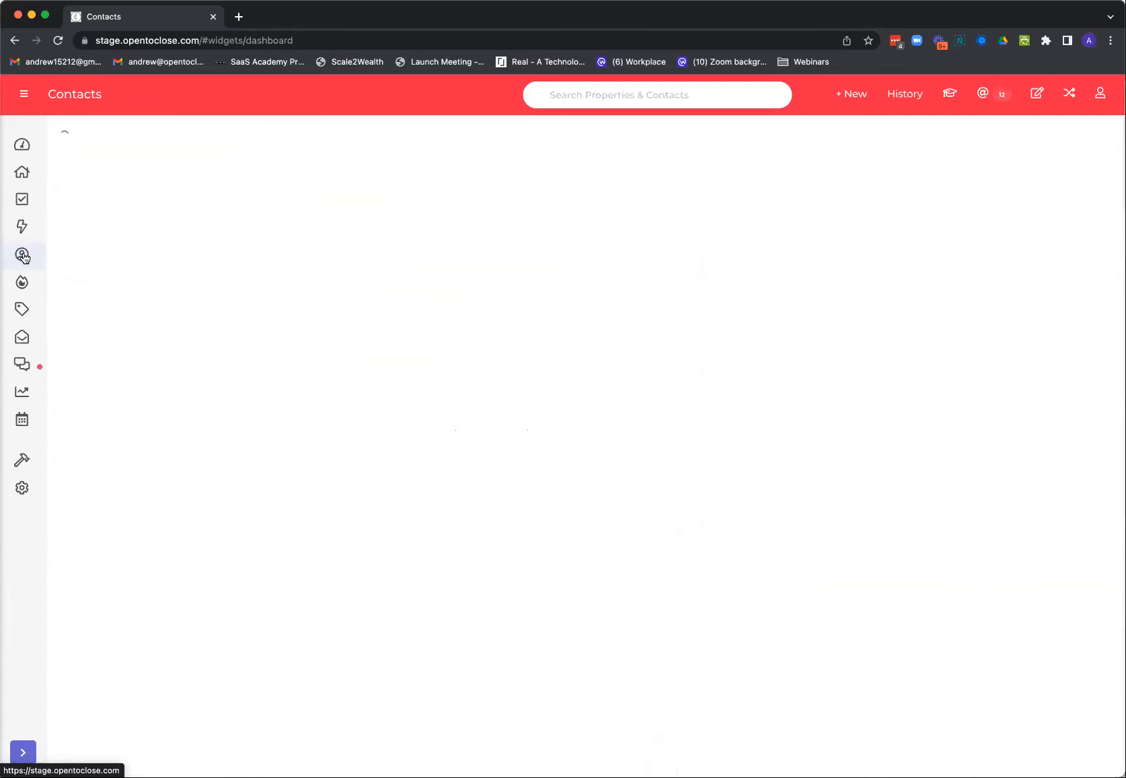
{"action": "left_click", "coordinate": [370, 355]}
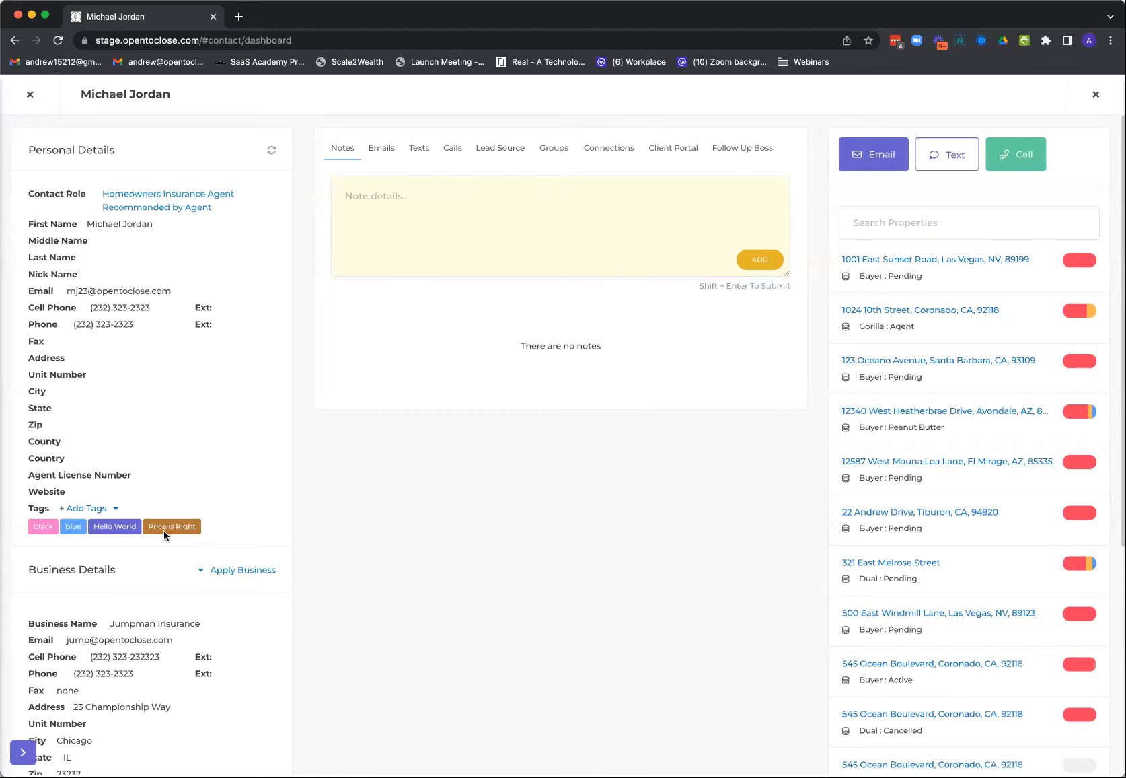
{"action": "left_click", "coordinate": [30, 94]}
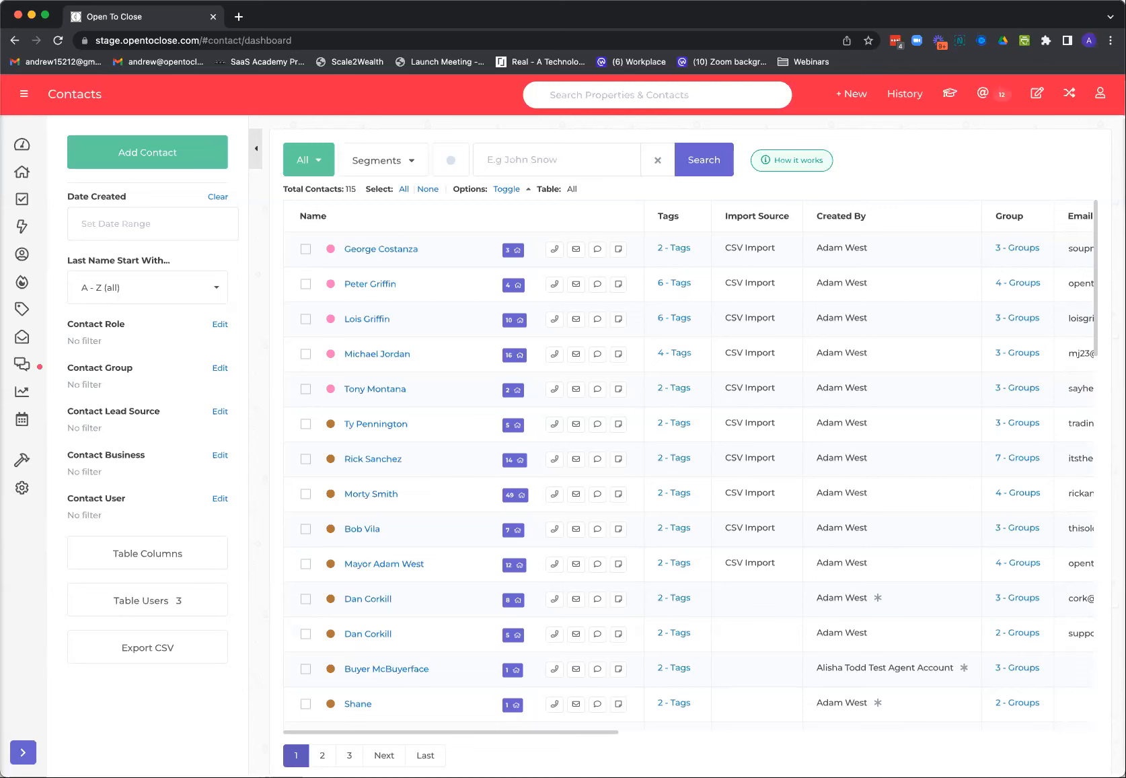
Look over the team members list in Organization & Users and return to the contacts table
{"action": "left_click", "coordinate": [22, 487]}
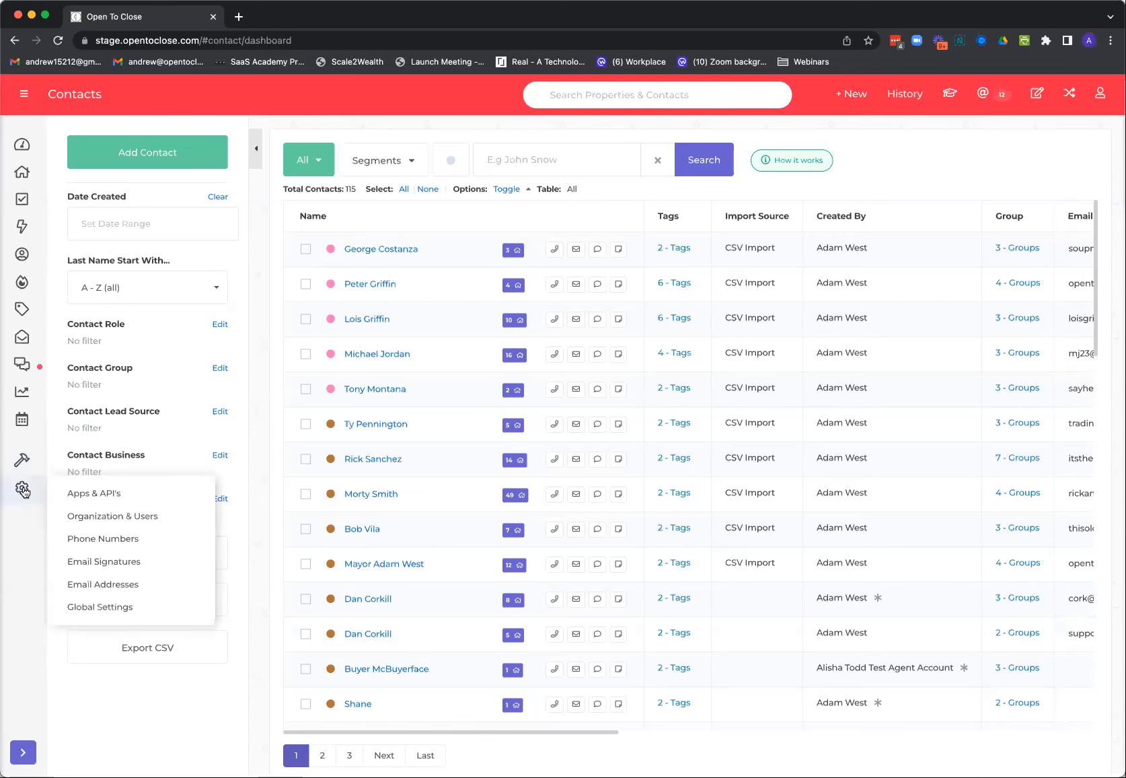
{"action": "mouse_move", "coordinate": [30, 495]}
{"action": "left_click", "coordinate": [85, 516]}
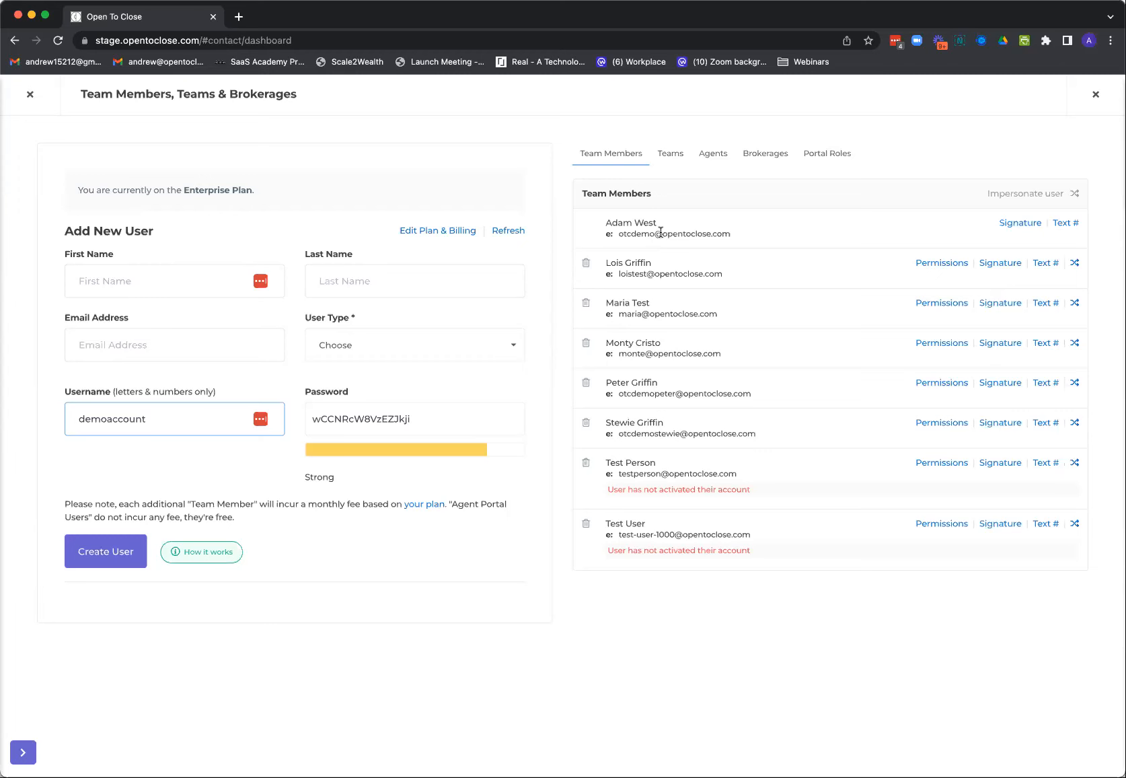
{"action": "left_click", "coordinate": [30, 95]}
Open the Apps & API's page to view the available integrations
{"action": "mouse_move", "coordinate": [27, 496]}
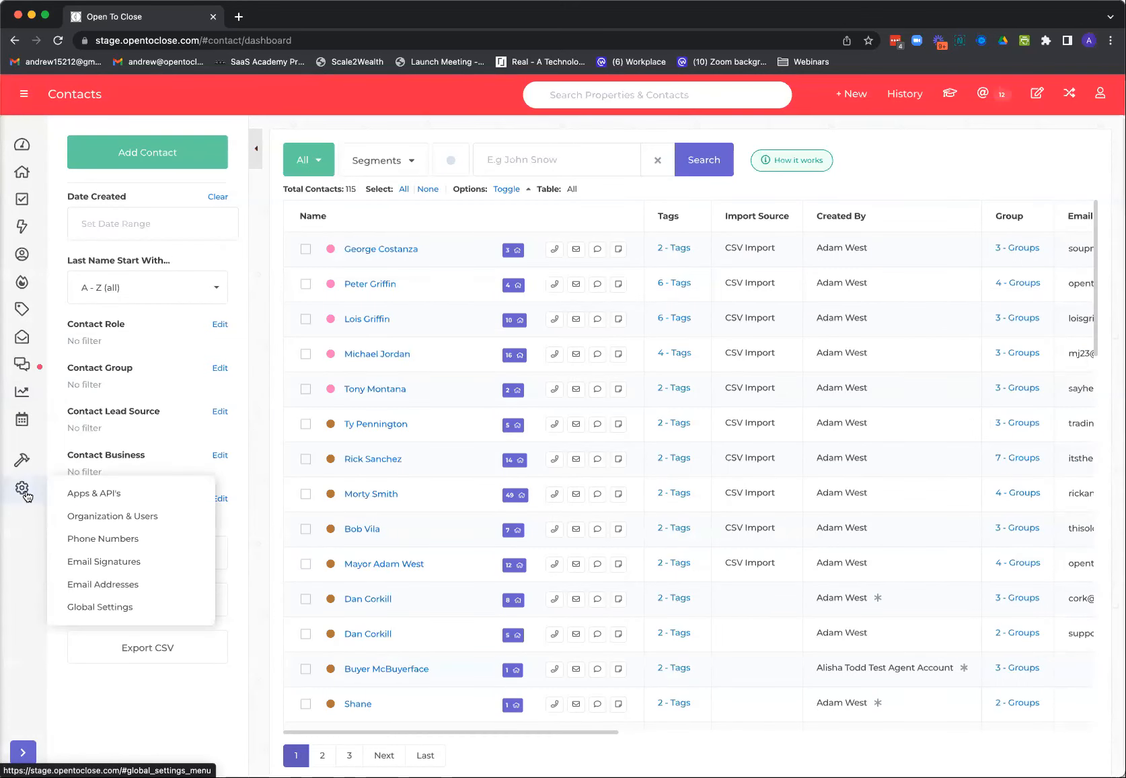
{"action": "left_click", "coordinate": [94, 493]}
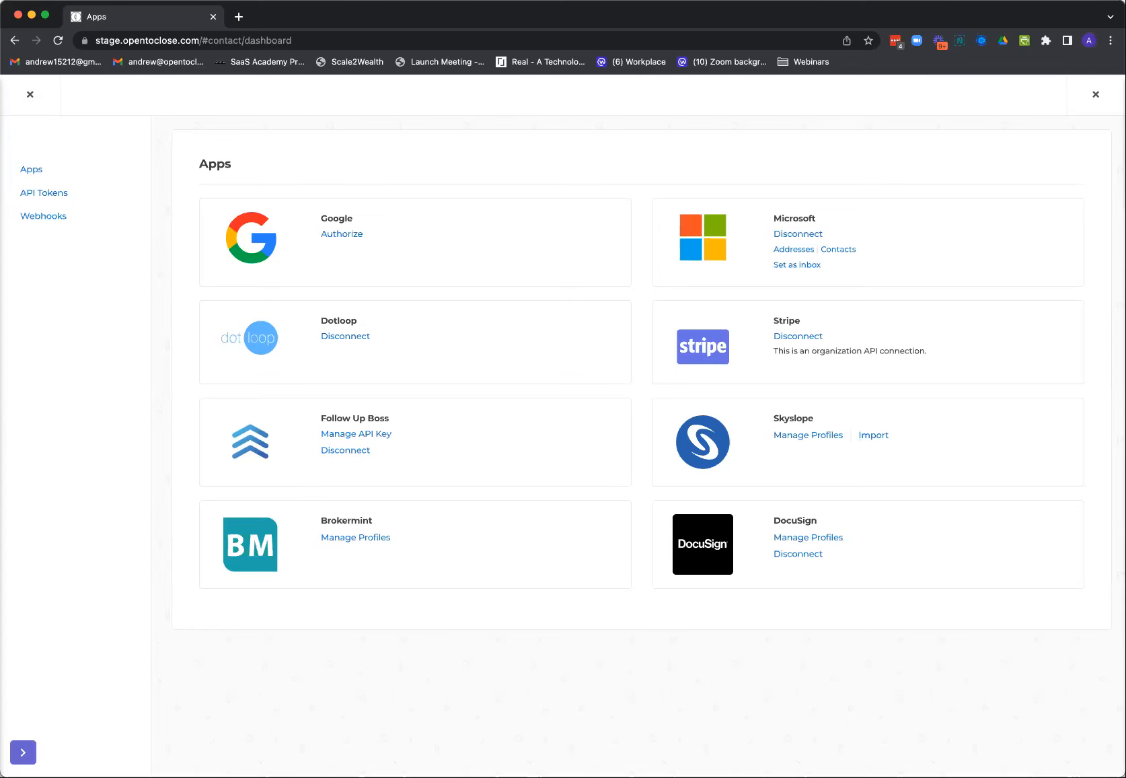
Close the Apps page, look over the available settings pages, and open the organization's team members list
{"action": "left_click", "coordinate": [30, 94]}
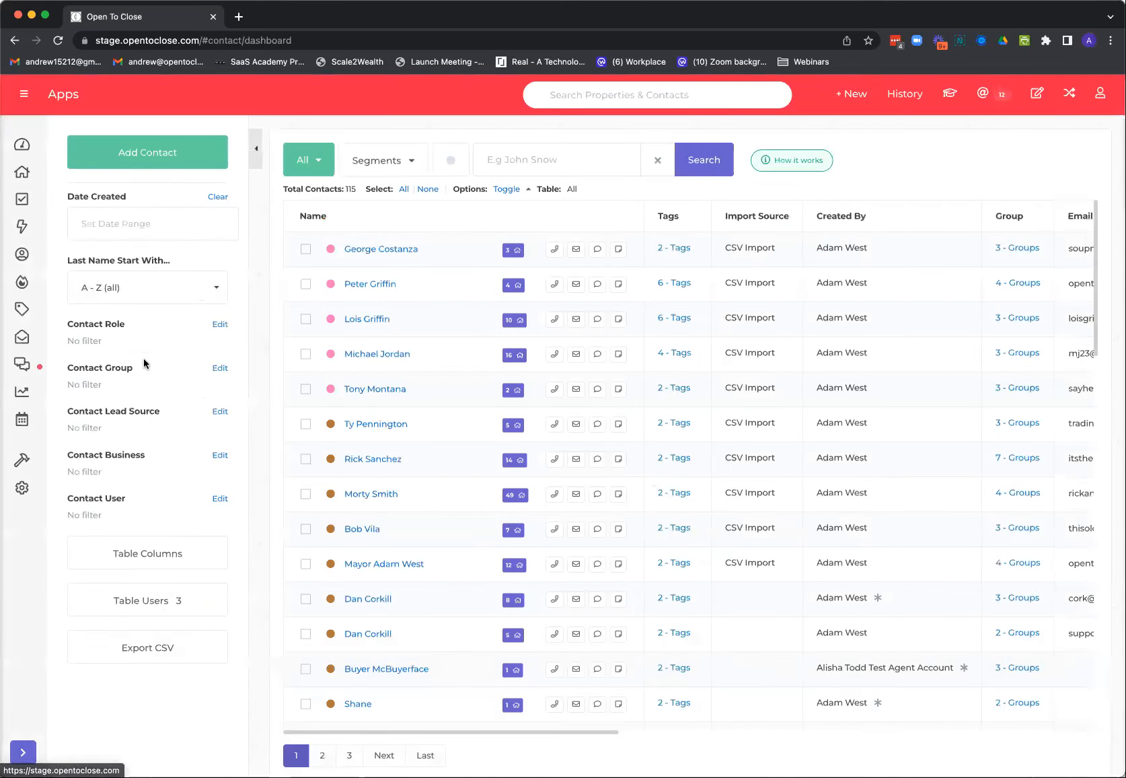
{"action": "mouse_move", "coordinate": [24, 498]}
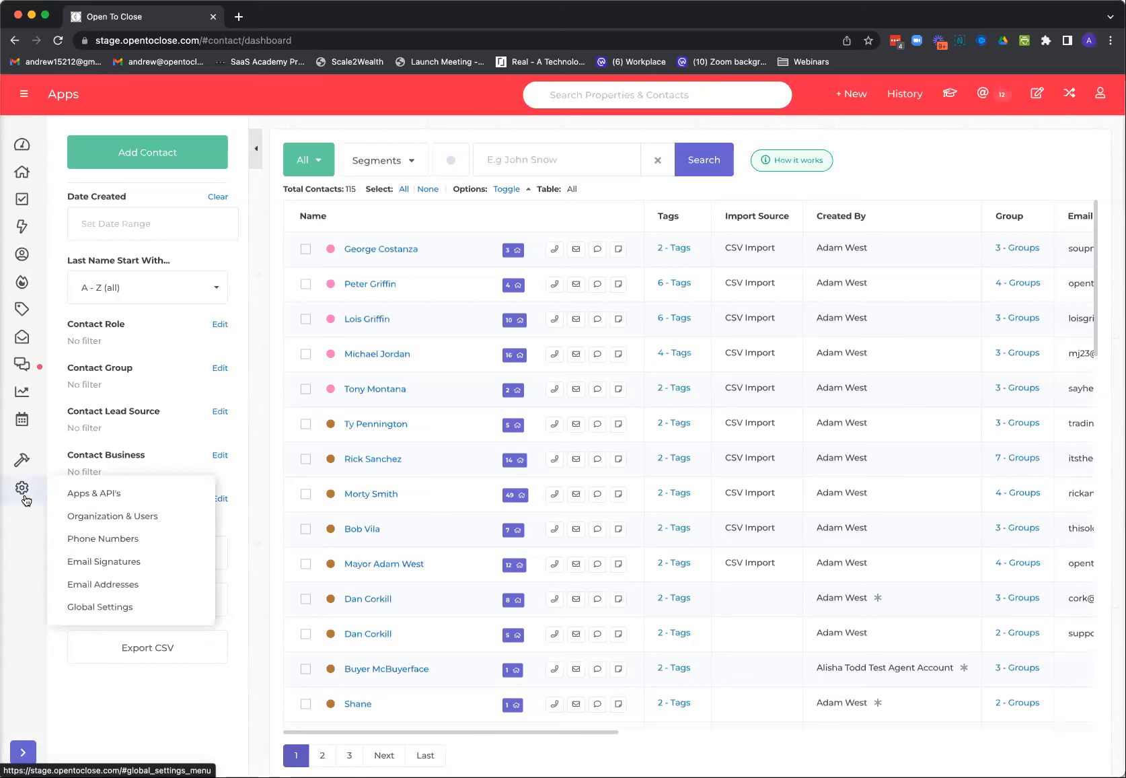
{"action": "left_click", "coordinate": [27, 500]}
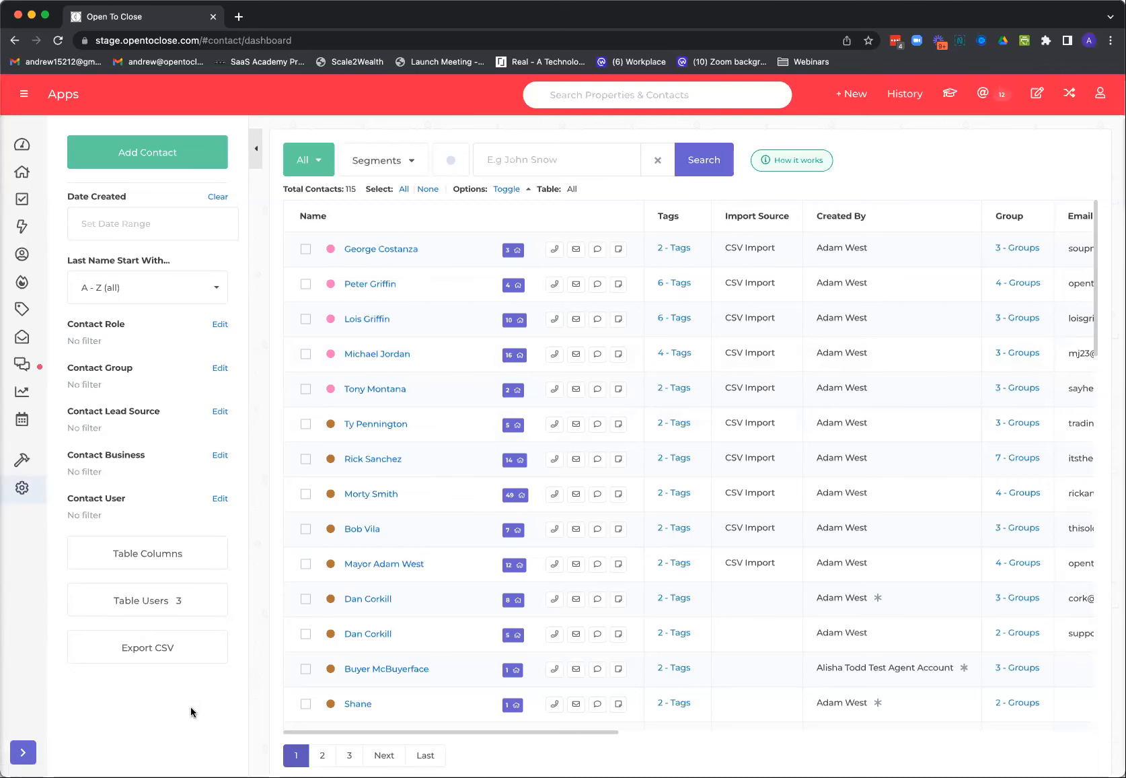
{"action": "left_click", "coordinate": [23, 498]}
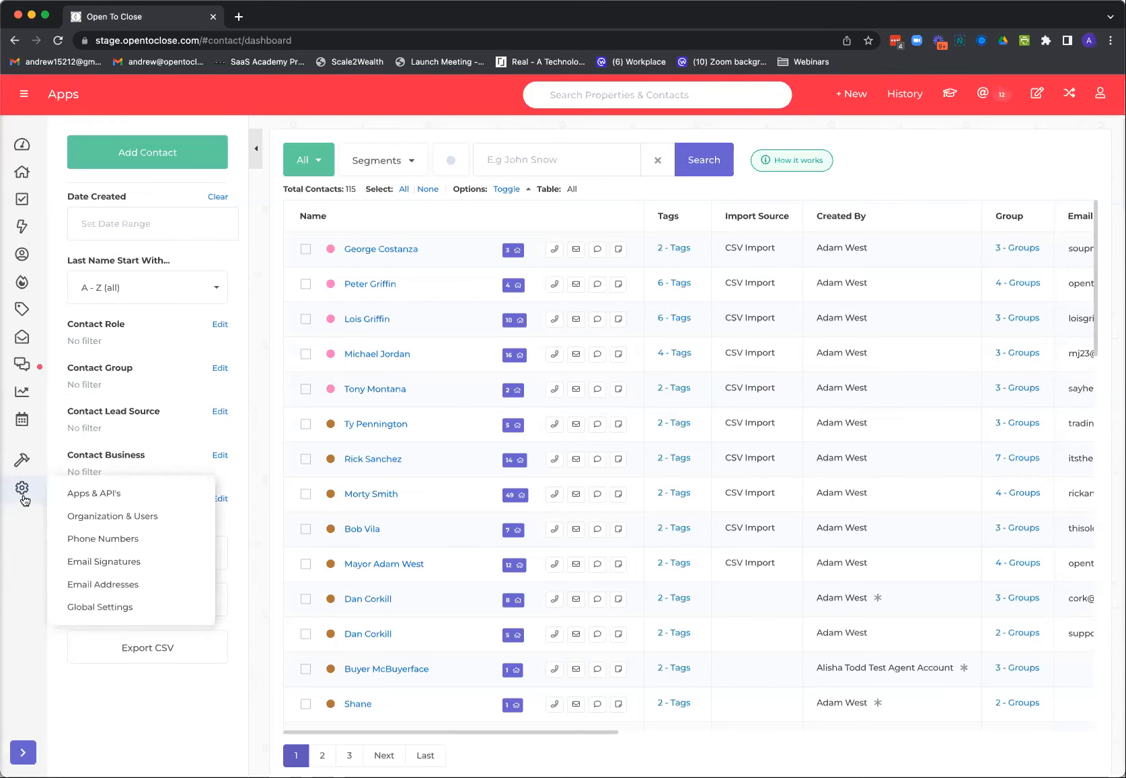
{"action": "left_click", "coordinate": [24, 499]}
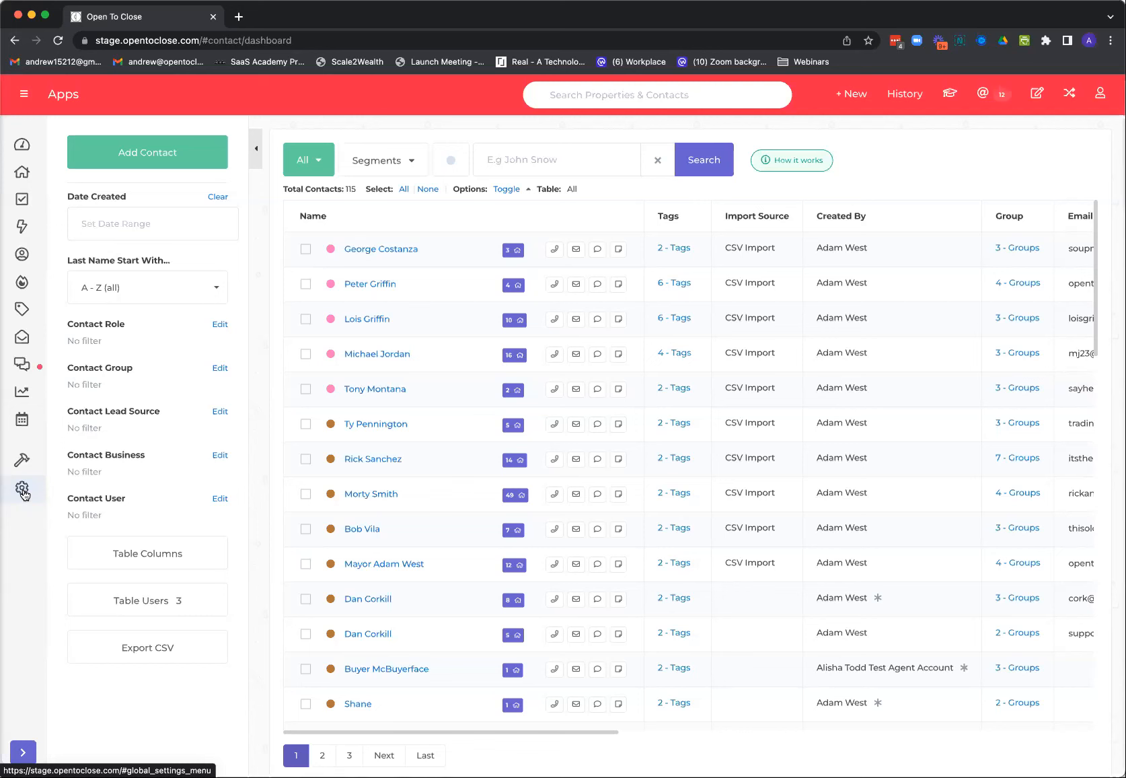
{"action": "left_click", "coordinate": [1098, 100]}
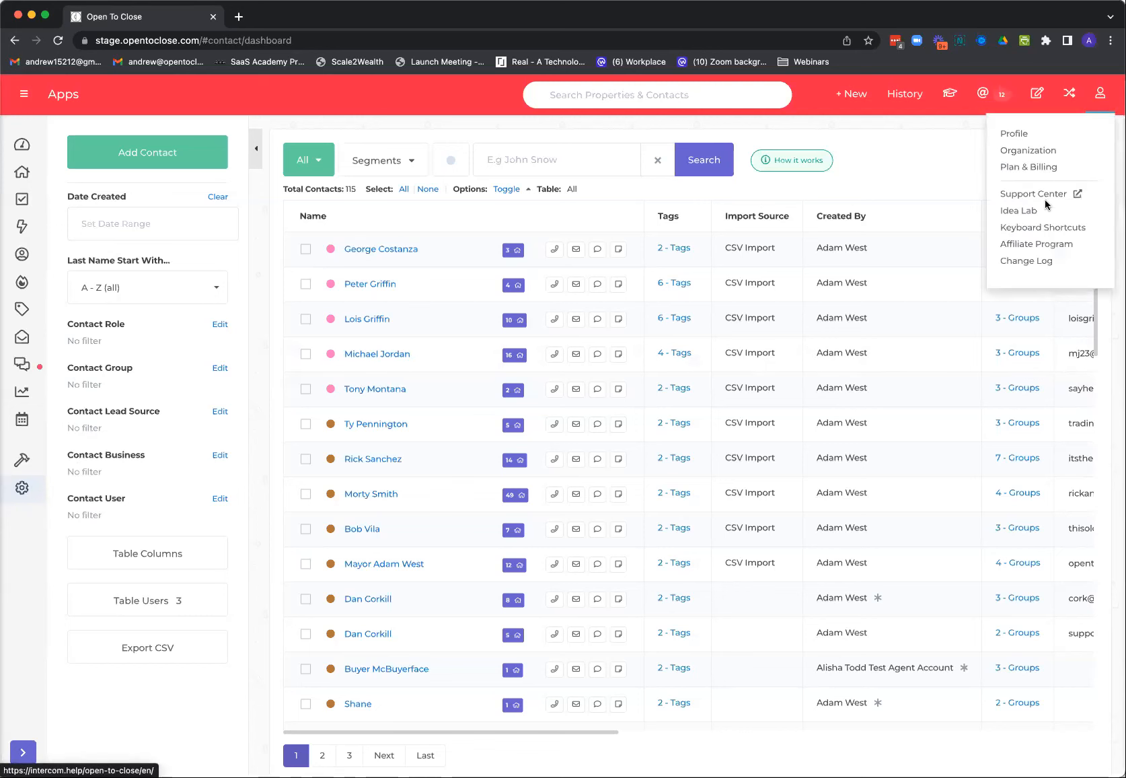
{"action": "left_click", "coordinate": [1025, 157]}
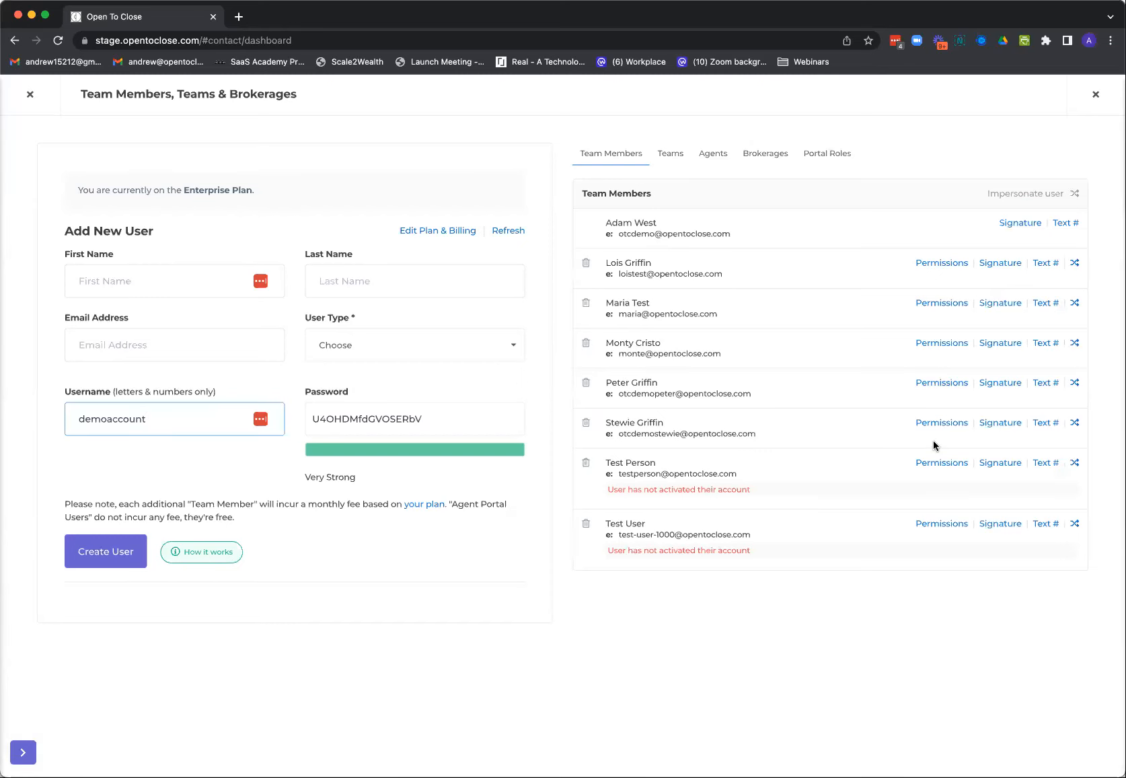
Try to delete the fifth listed team member with the confirmation text "delete", and close the Delete User dialog
{"action": "left_click", "coordinate": [585, 385]}
{"action": "left_click", "coordinate": [505, 164]}
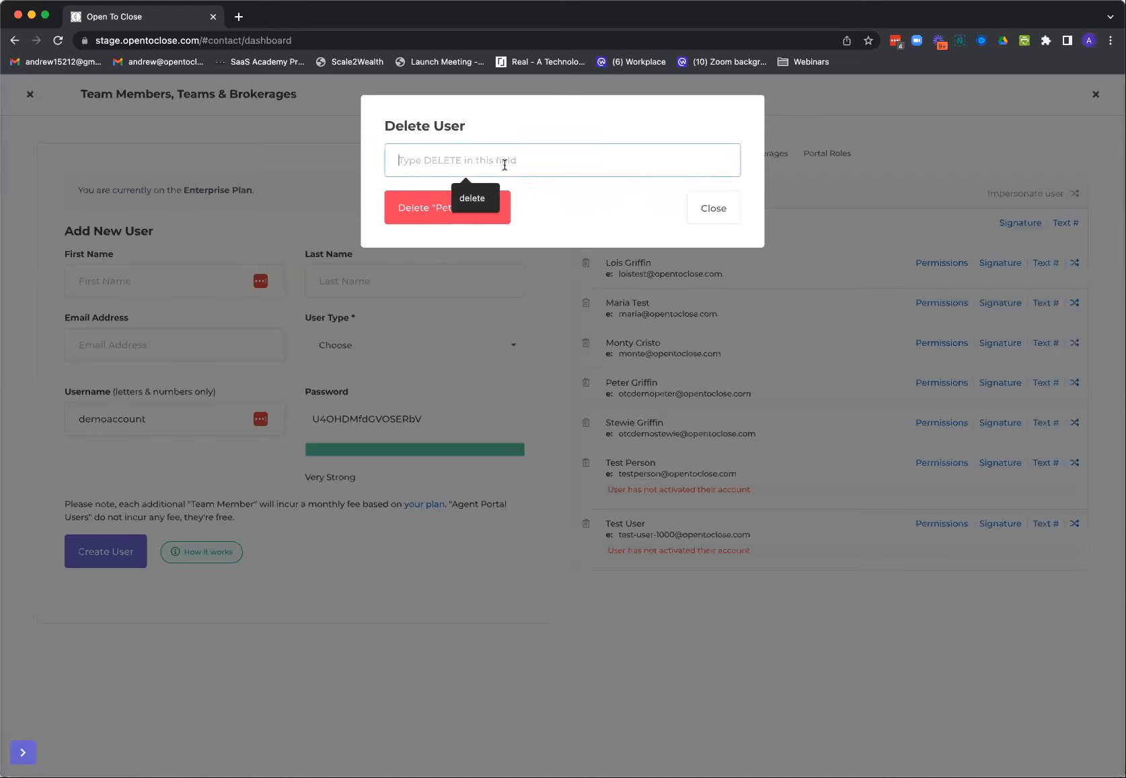
{"action": "type", "text": "delete"}
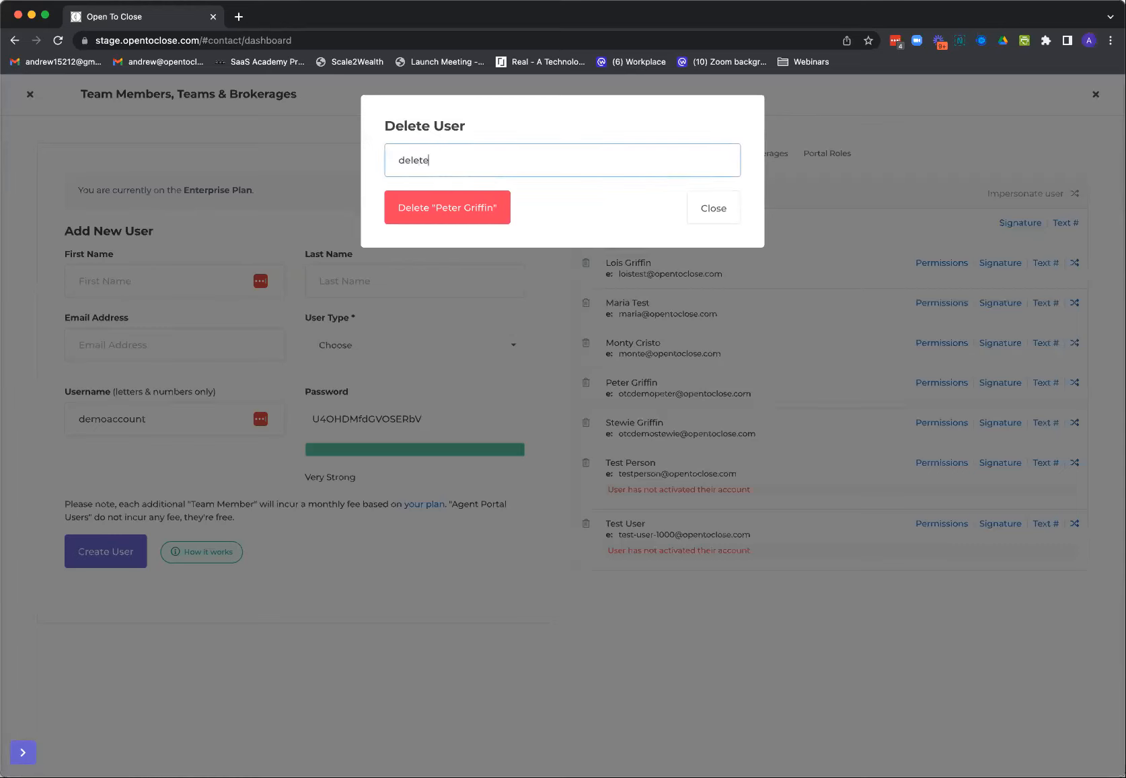
{"action": "left_click", "coordinate": [463, 208]}
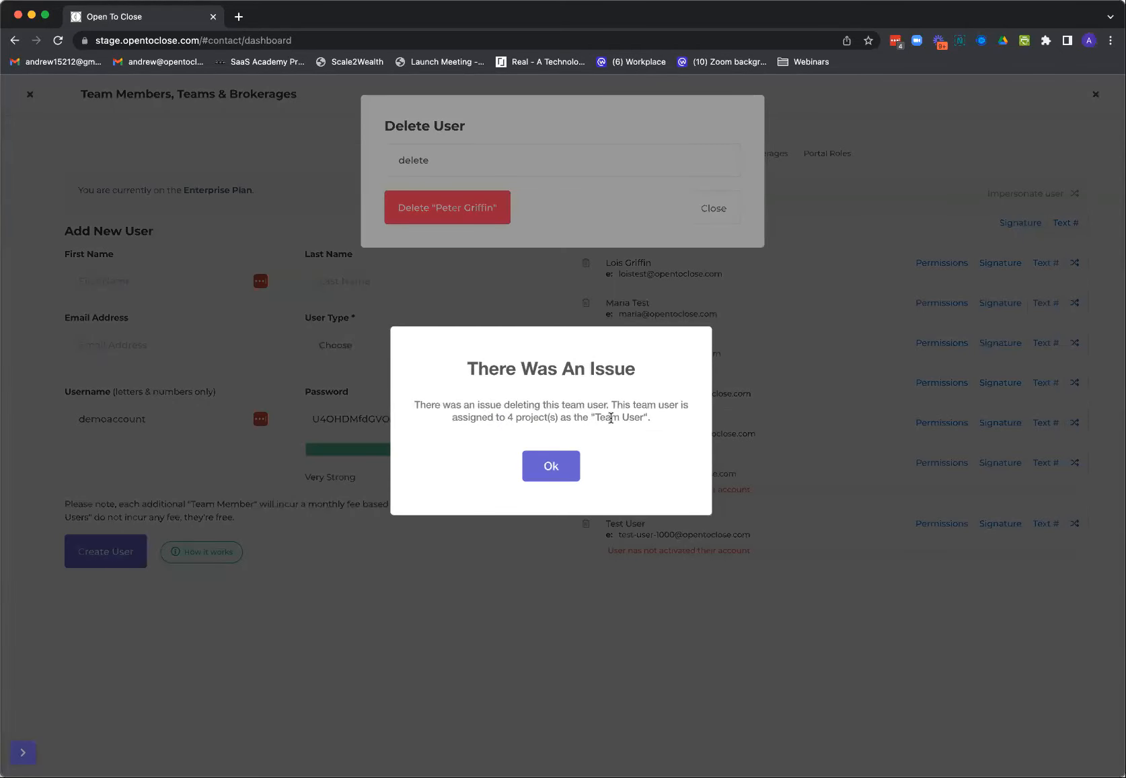
{"action": "left_click", "coordinate": [561, 469]}
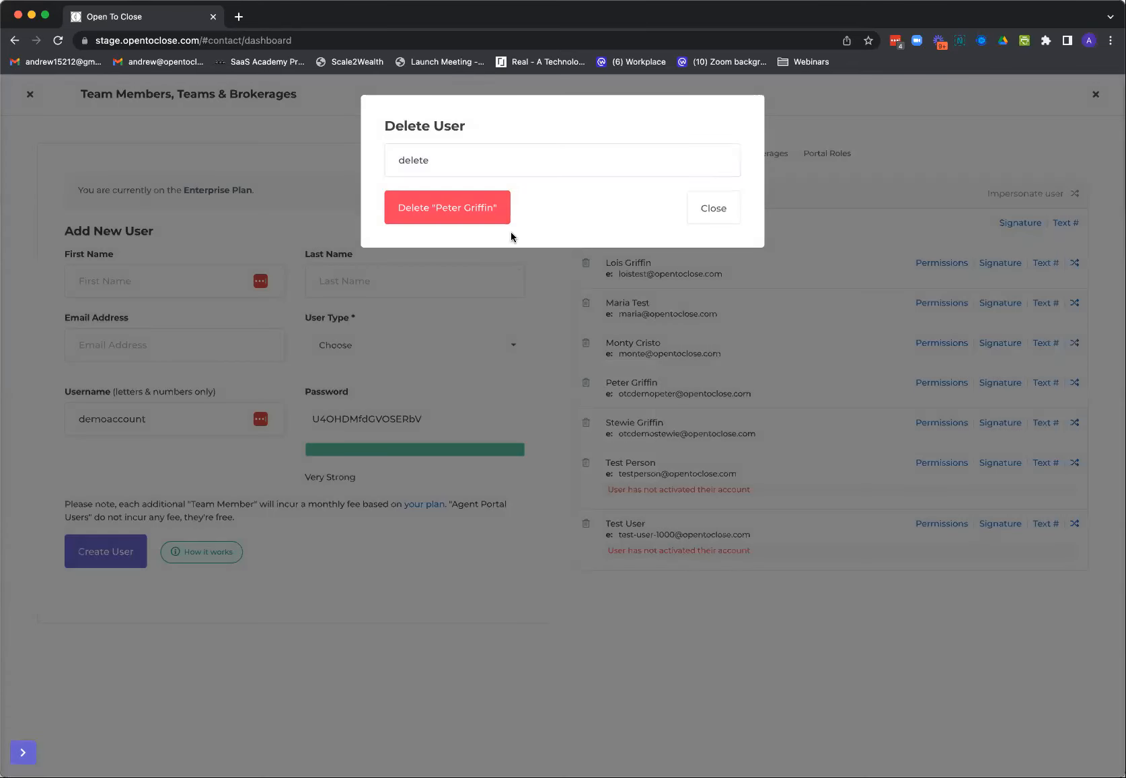
{"action": "left_click", "coordinate": [739, 202]}
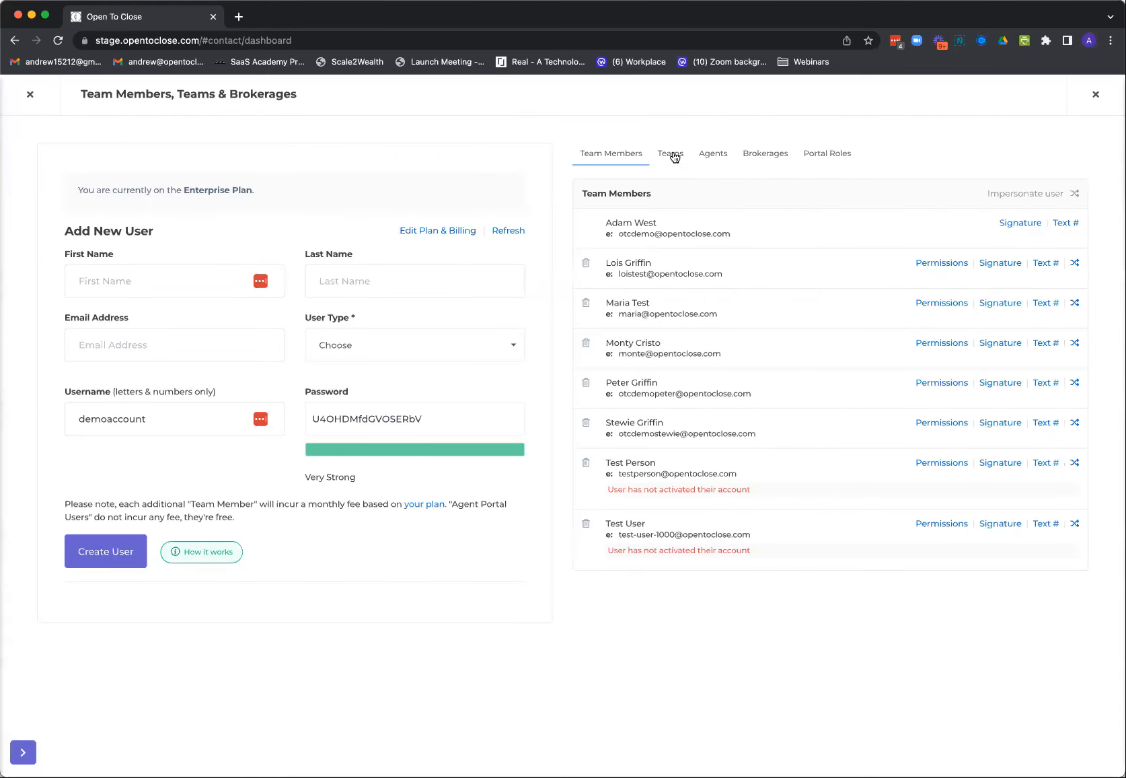
Open the users of the Acme Realty Phoenix team and start removing the third listed member
{"action": "left_click", "coordinate": [671, 153]}
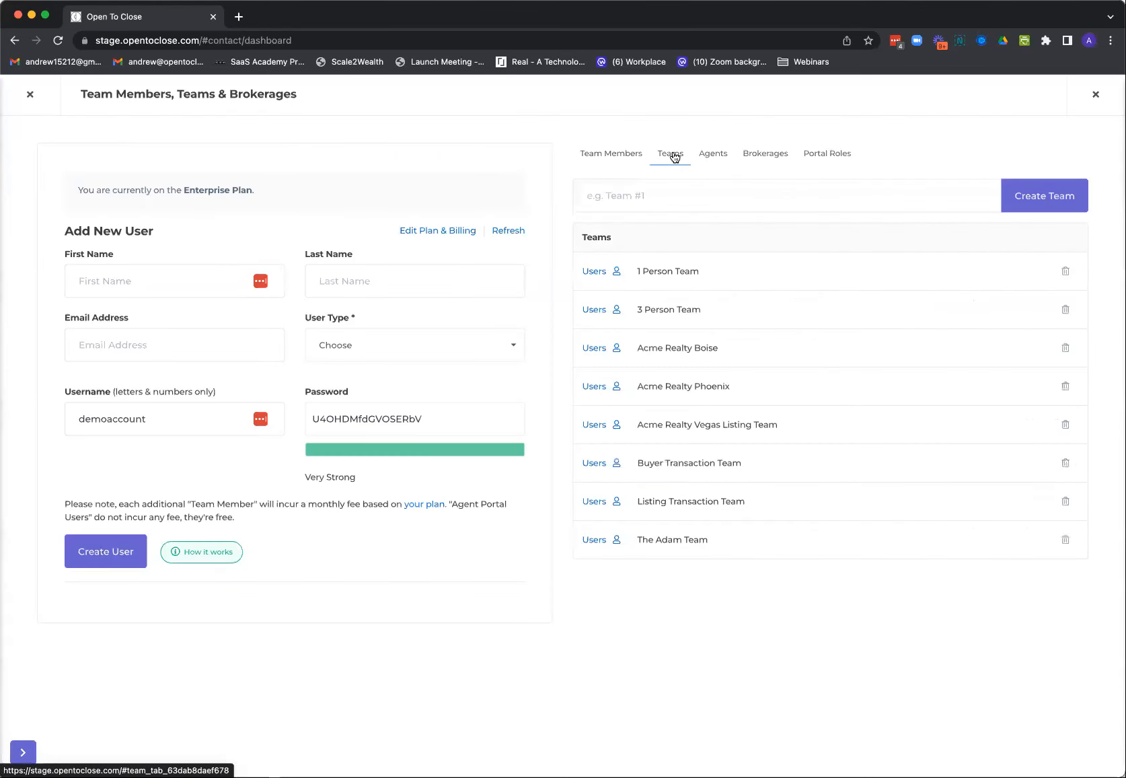
{"action": "left_click", "coordinate": [615, 388]}
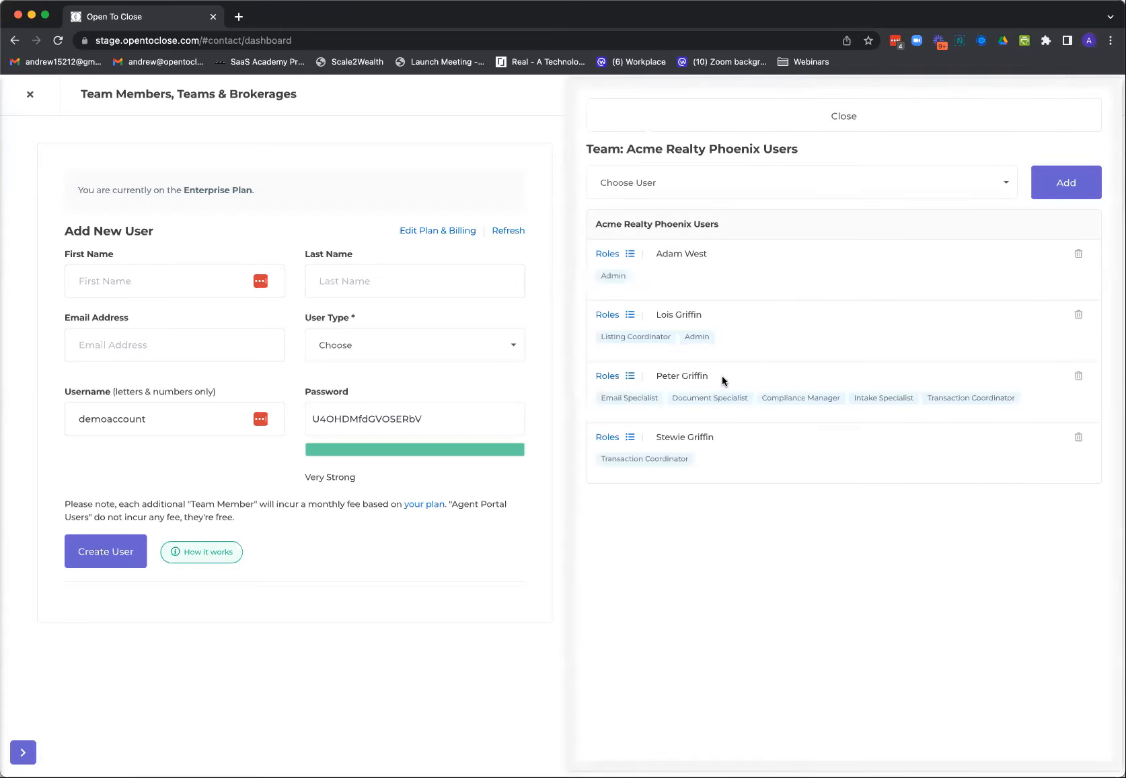
{"action": "left_click", "coordinate": [1079, 378]}
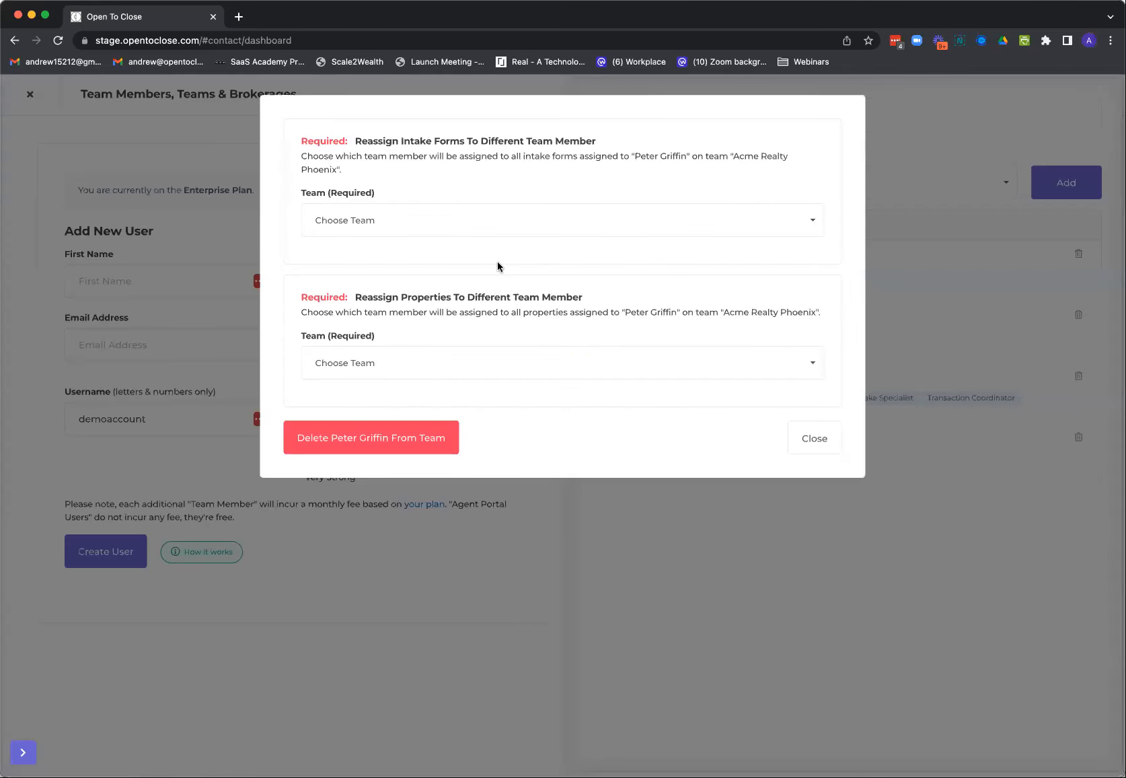
Choose Acme Realty Vegas Listing Team and one of its users to take over the member's intake forms
{"action": "left_click", "coordinate": [382, 222]}
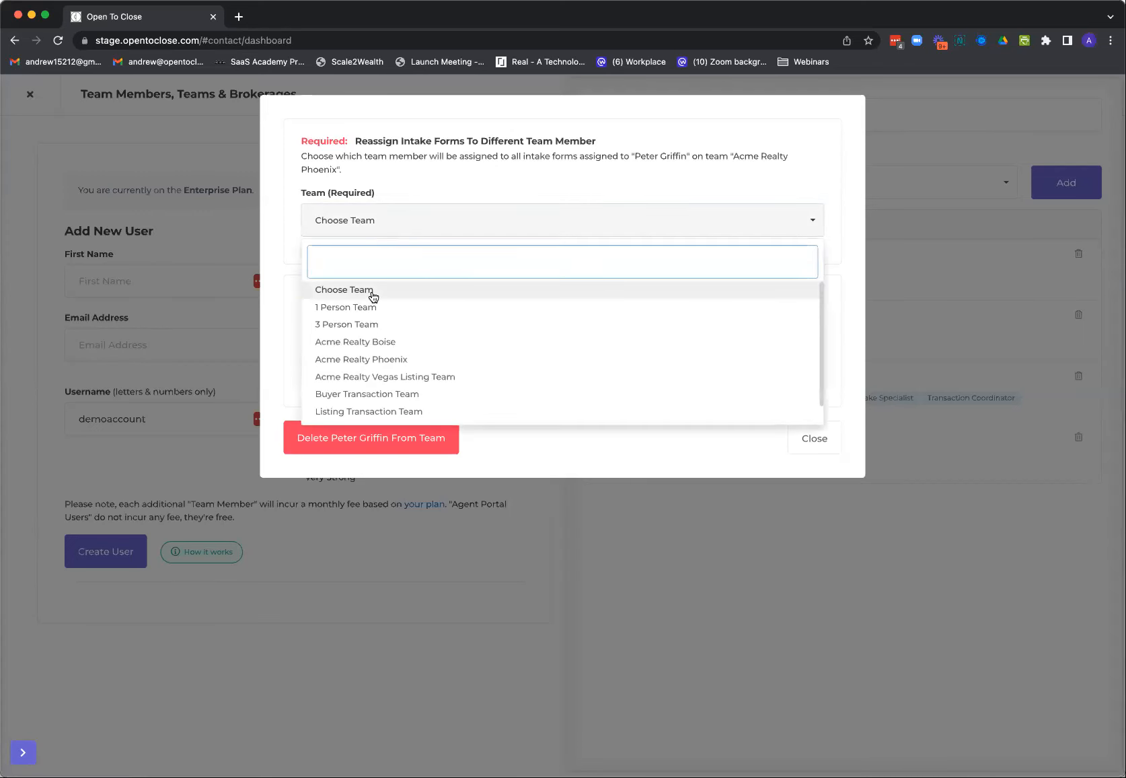
{"action": "left_click", "coordinate": [372, 378]}
{"action": "left_click", "coordinate": [377, 422]}
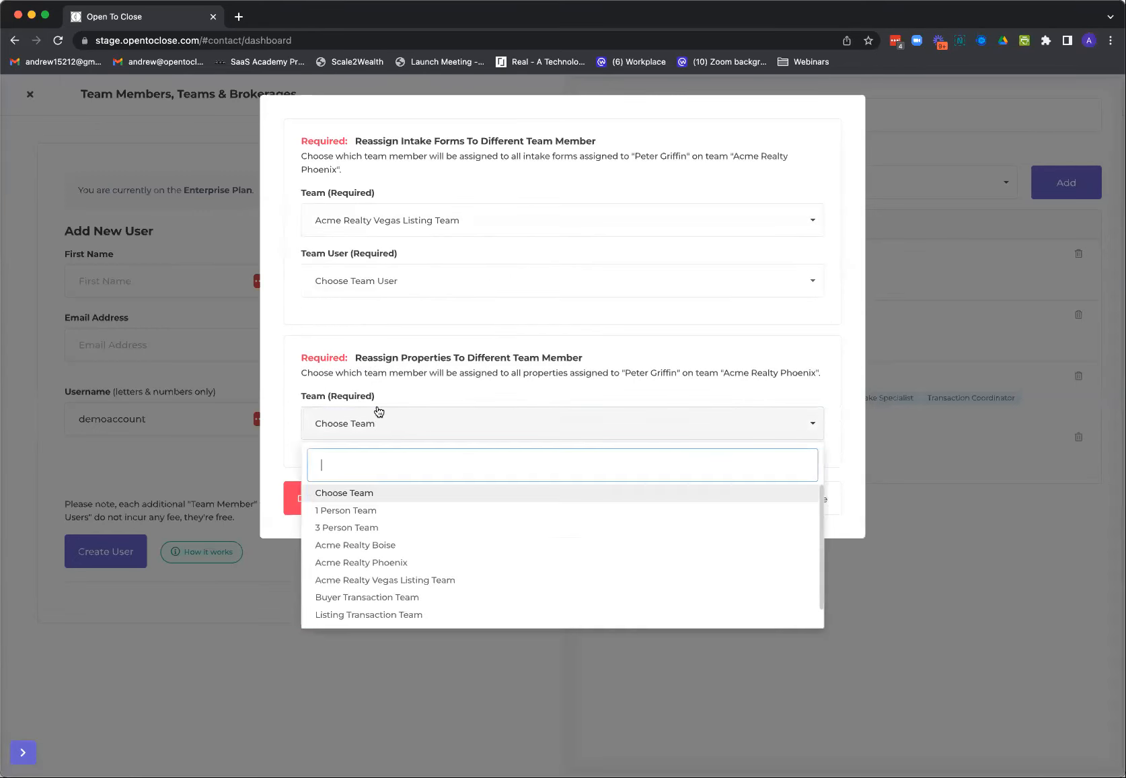
{"action": "left_click", "coordinate": [389, 281]}
{"action": "left_click", "coordinate": [378, 329]}
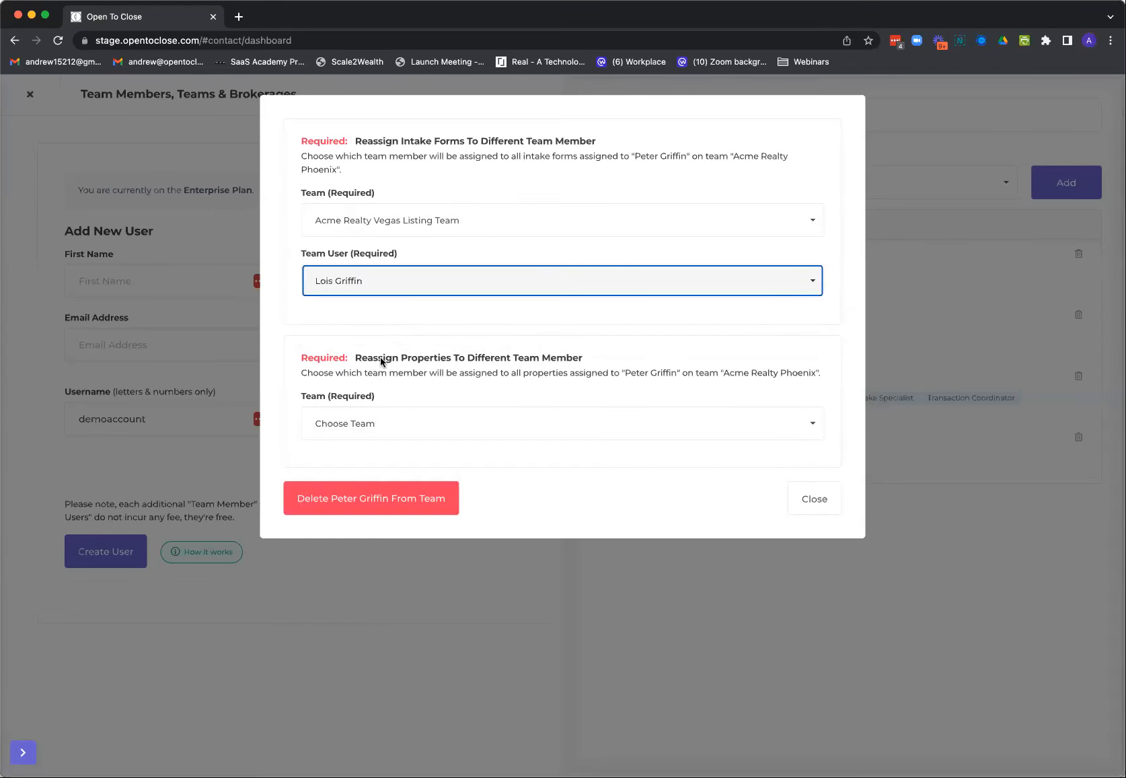
Choose 3 Person Team for the properties reassignment, view its team users, and cancel the member's removal
{"action": "left_click", "coordinate": [361, 425]}
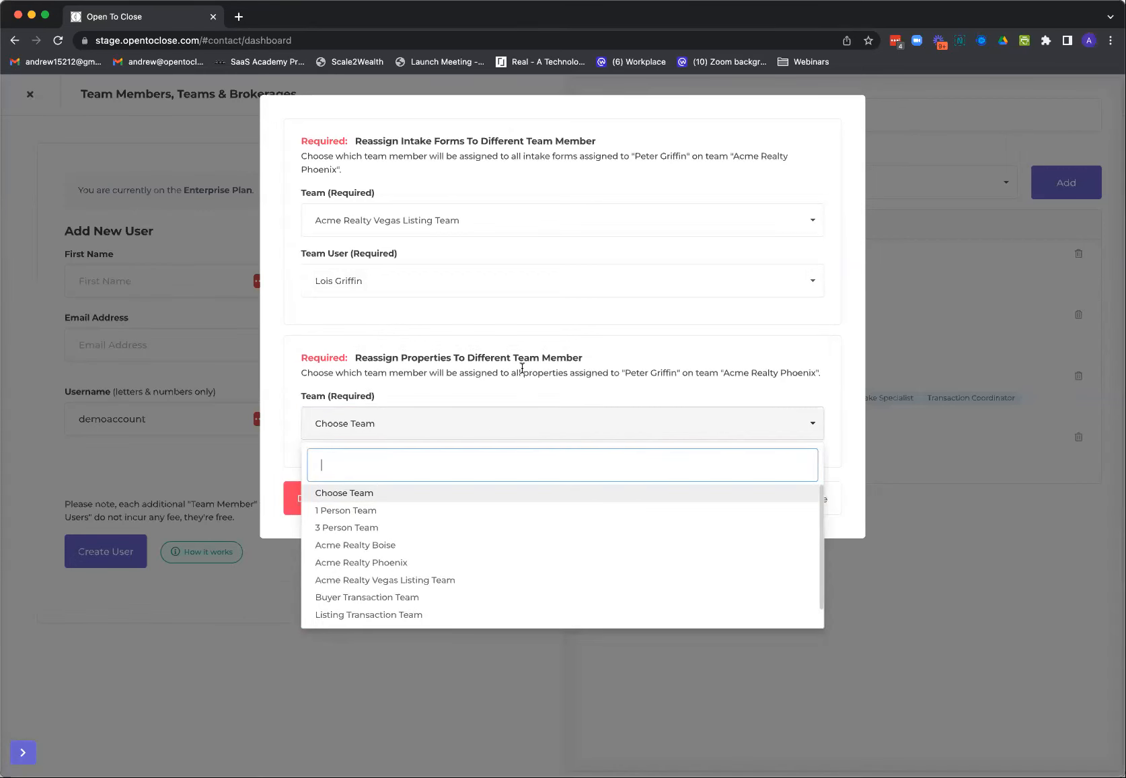
{"action": "left_click", "coordinate": [340, 531]}
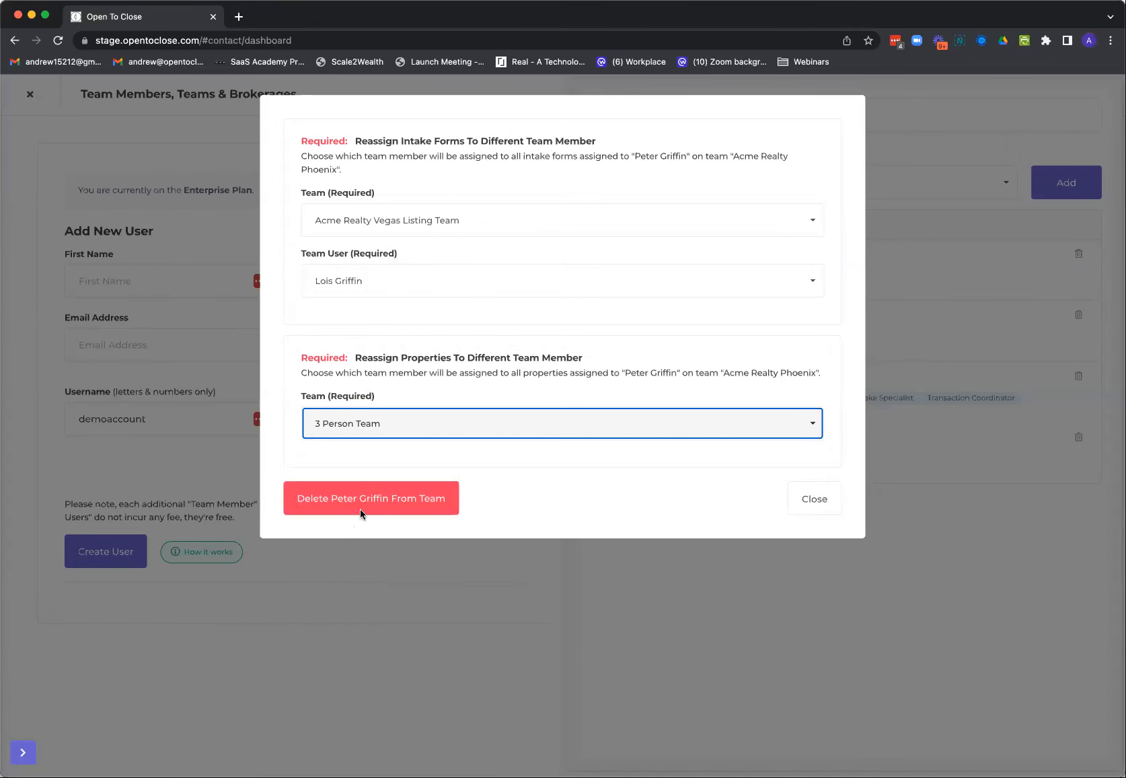
{"action": "left_click", "coordinate": [387, 490]}
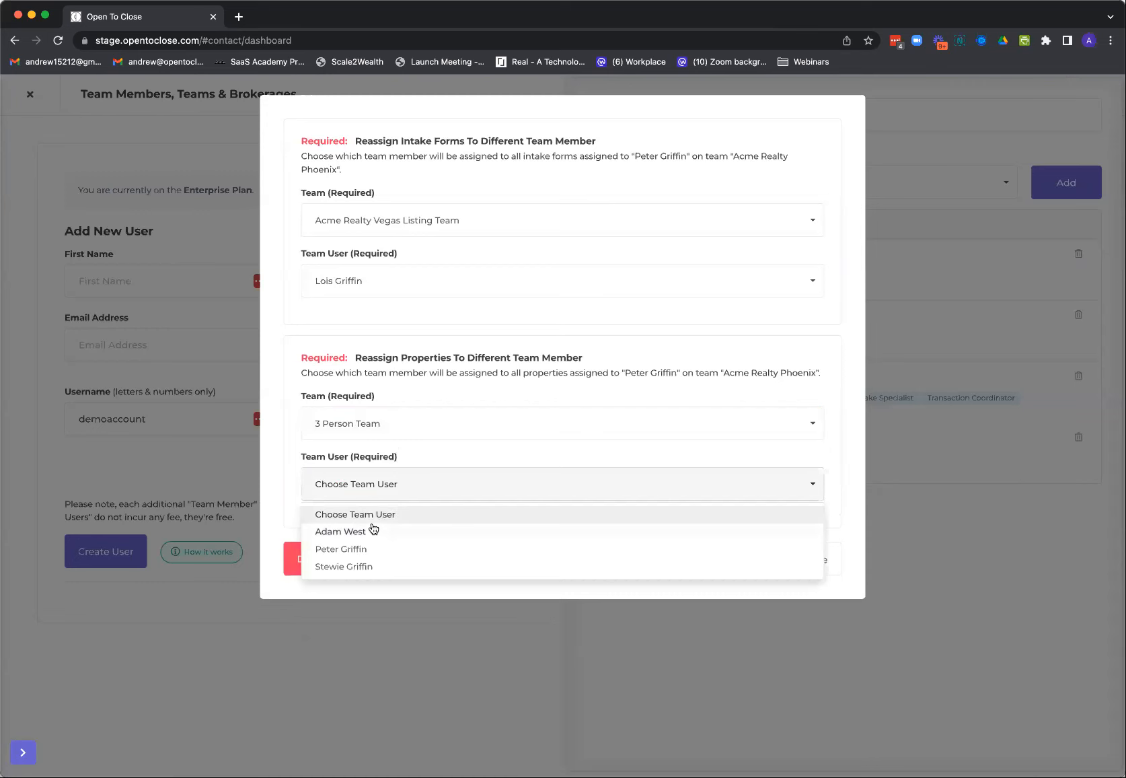
{"action": "left_click", "coordinate": [857, 480]}
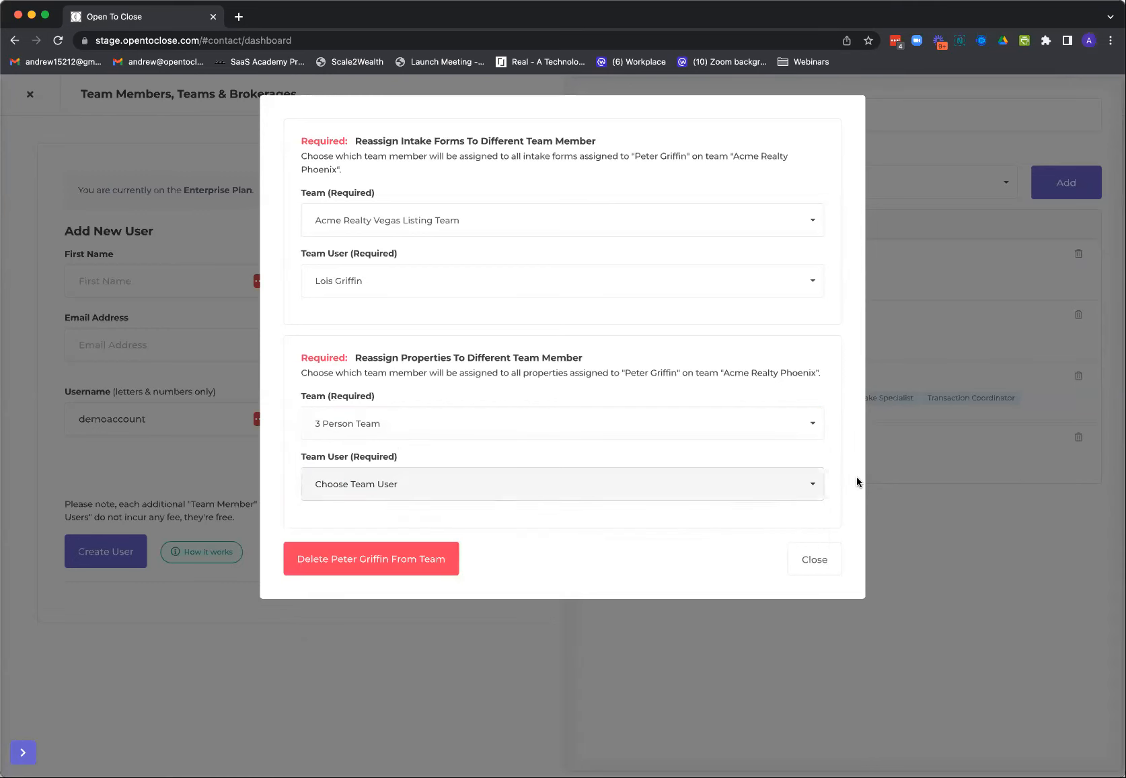
{"action": "left_click", "coordinate": [820, 551]}
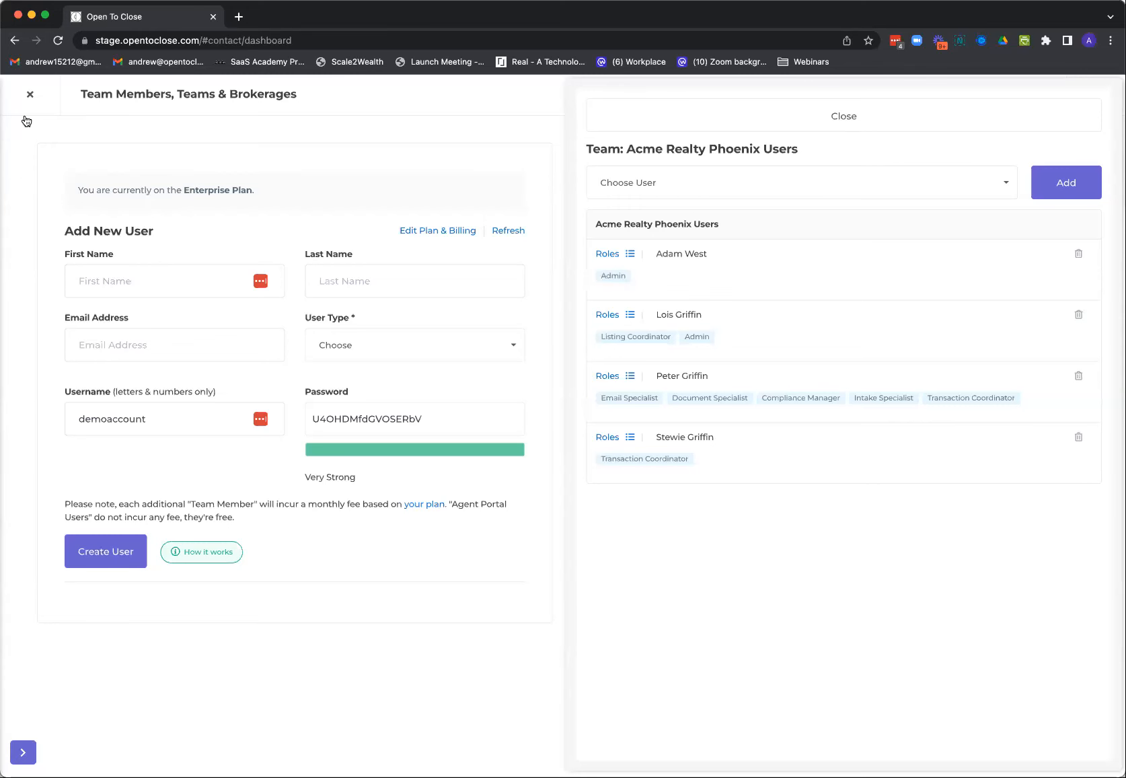
Leave the organization's team settings and open the Field Editor
{"action": "left_click", "coordinate": [29, 94]}
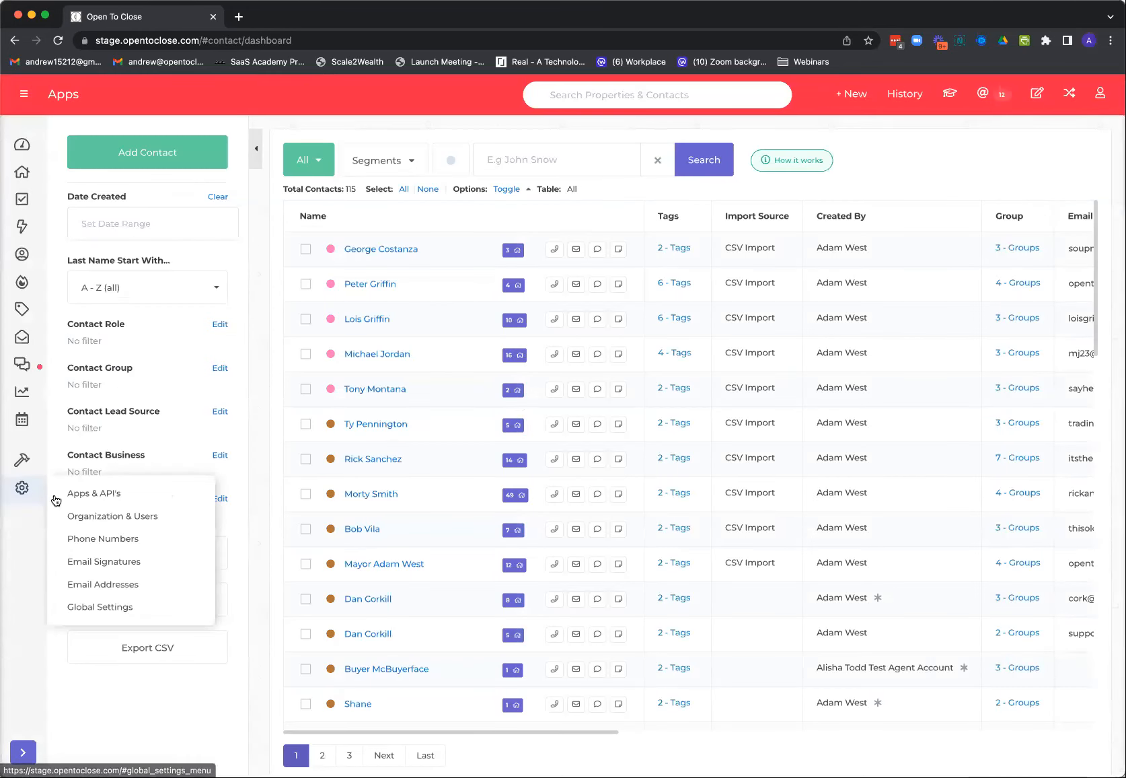
{"action": "mouse_move", "coordinate": [34, 473]}
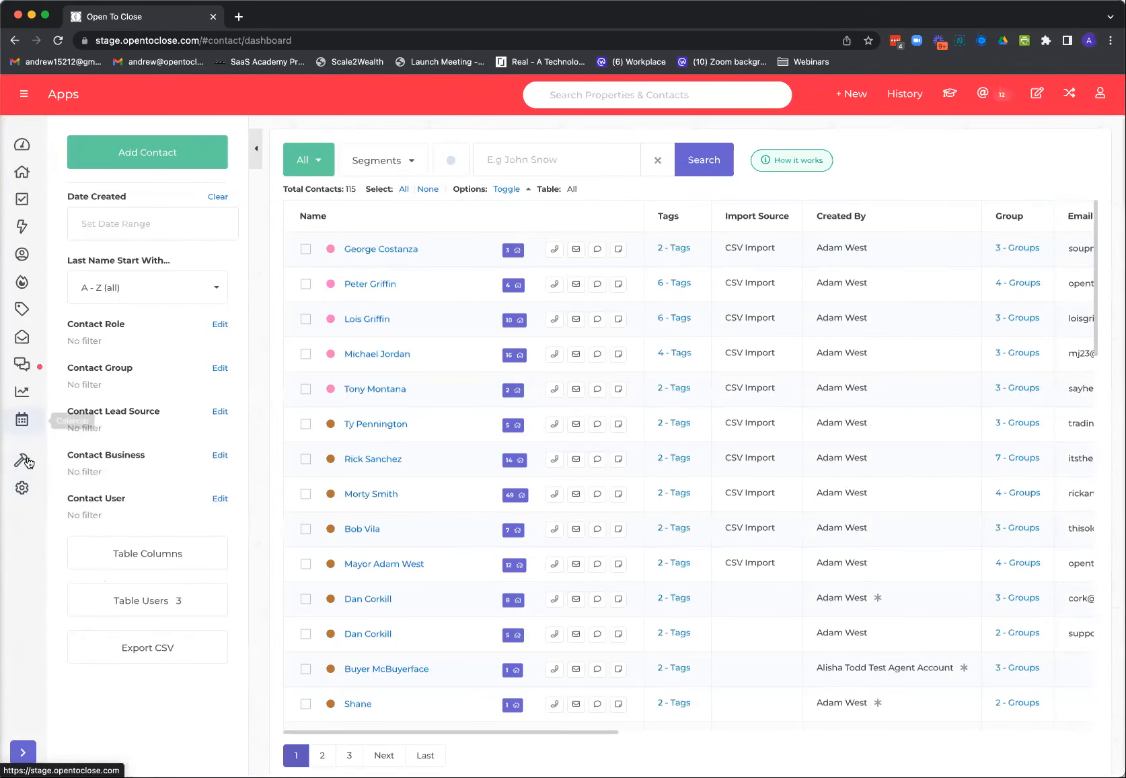
{"action": "mouse_move", "coordinate": [25, 501]}
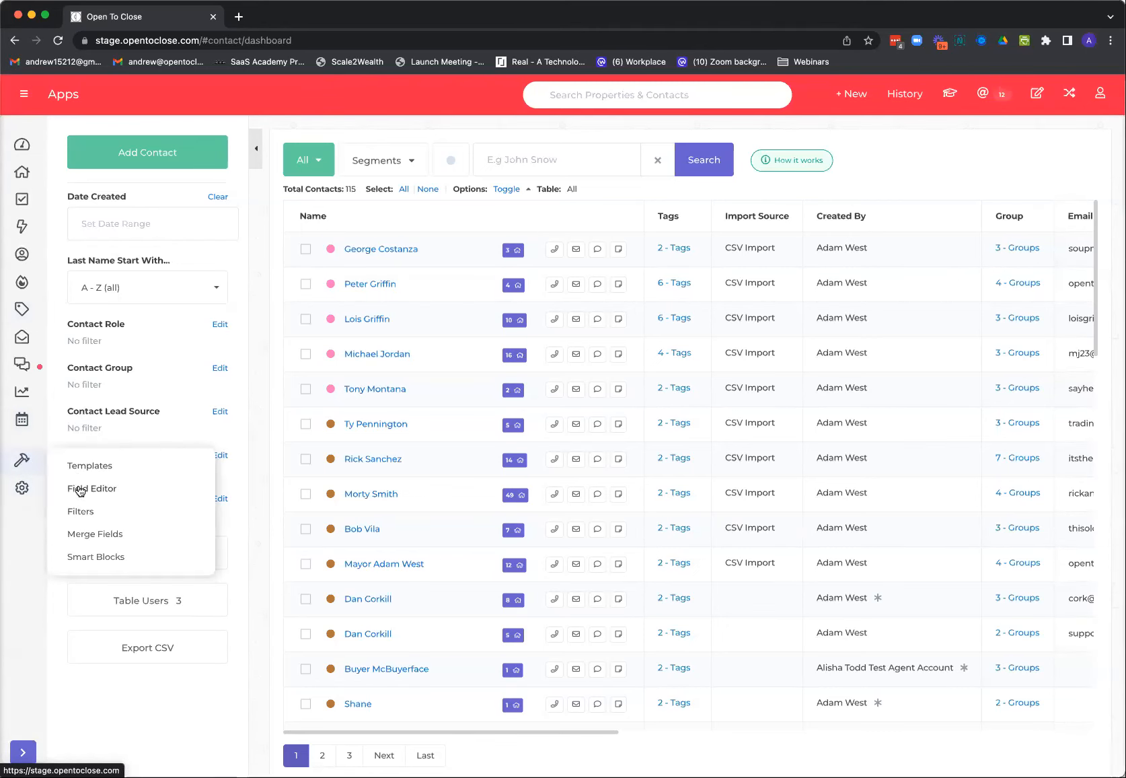
{"action": "left_click", "coordinate": [78, 487]}
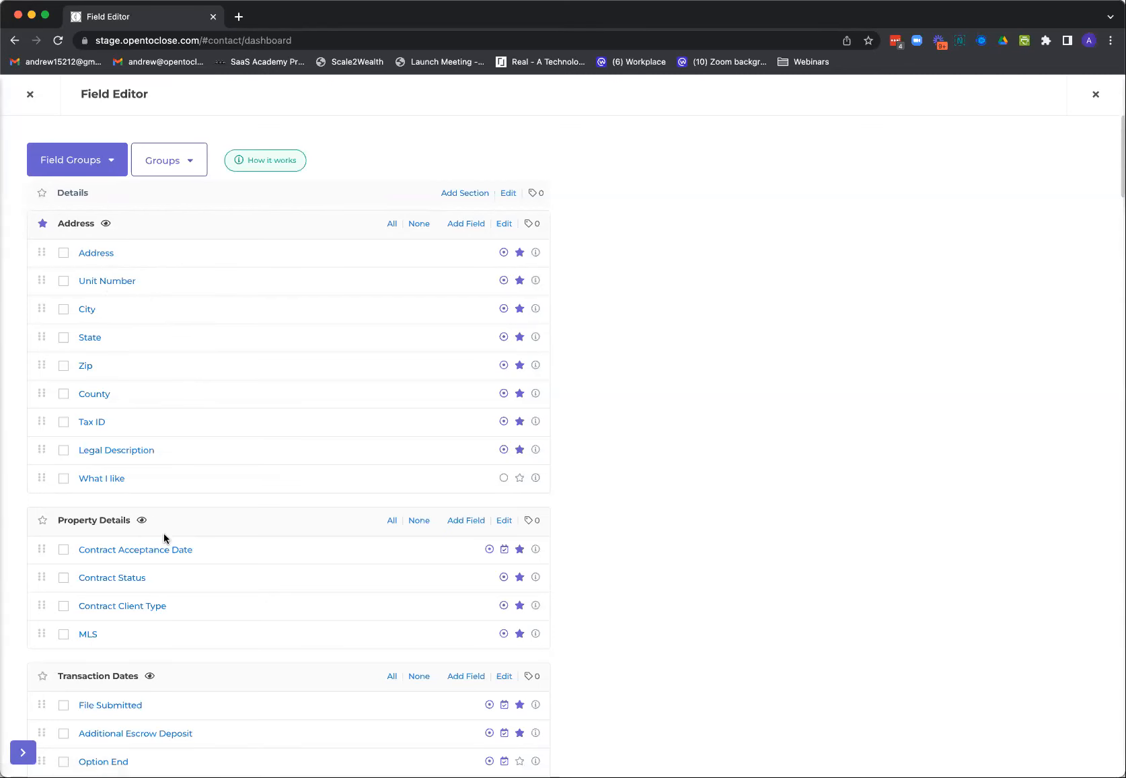
Look over the options of the Contract Status and Contract Client Type fields, and close the Field Editor
{"action": "left_click", "coordinate": [132, 580]}
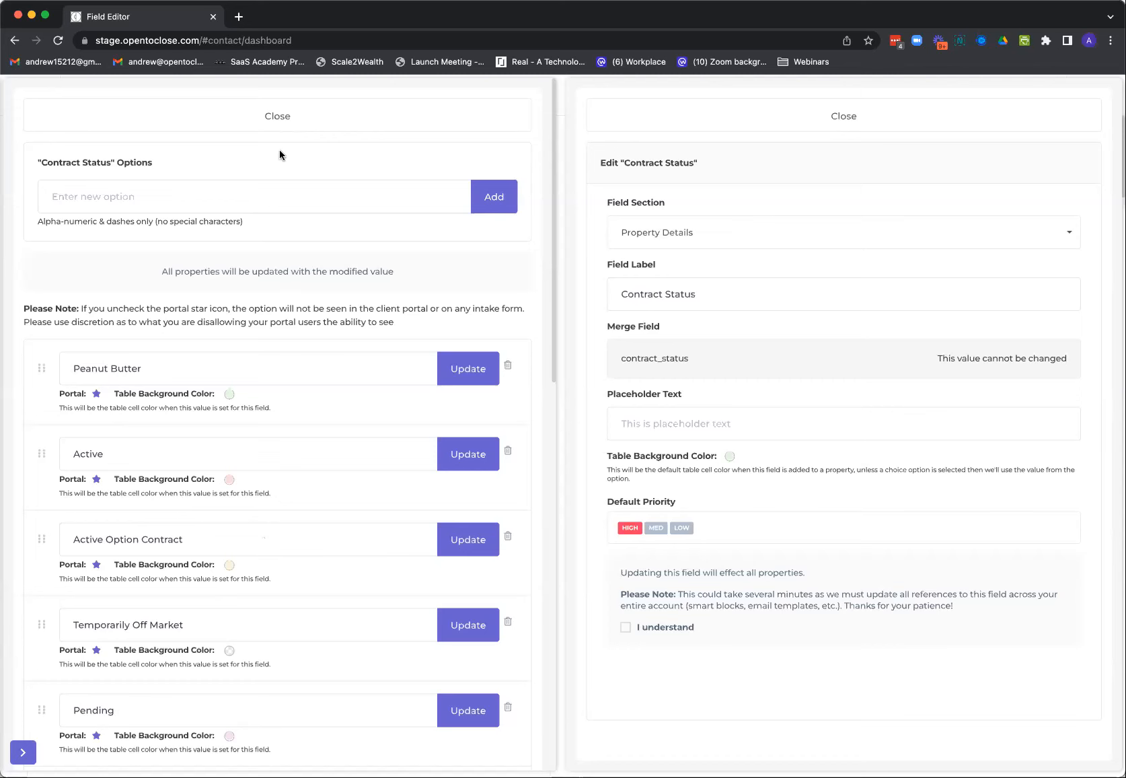
{"action": "left_click", "coordinate": [271, 113]}
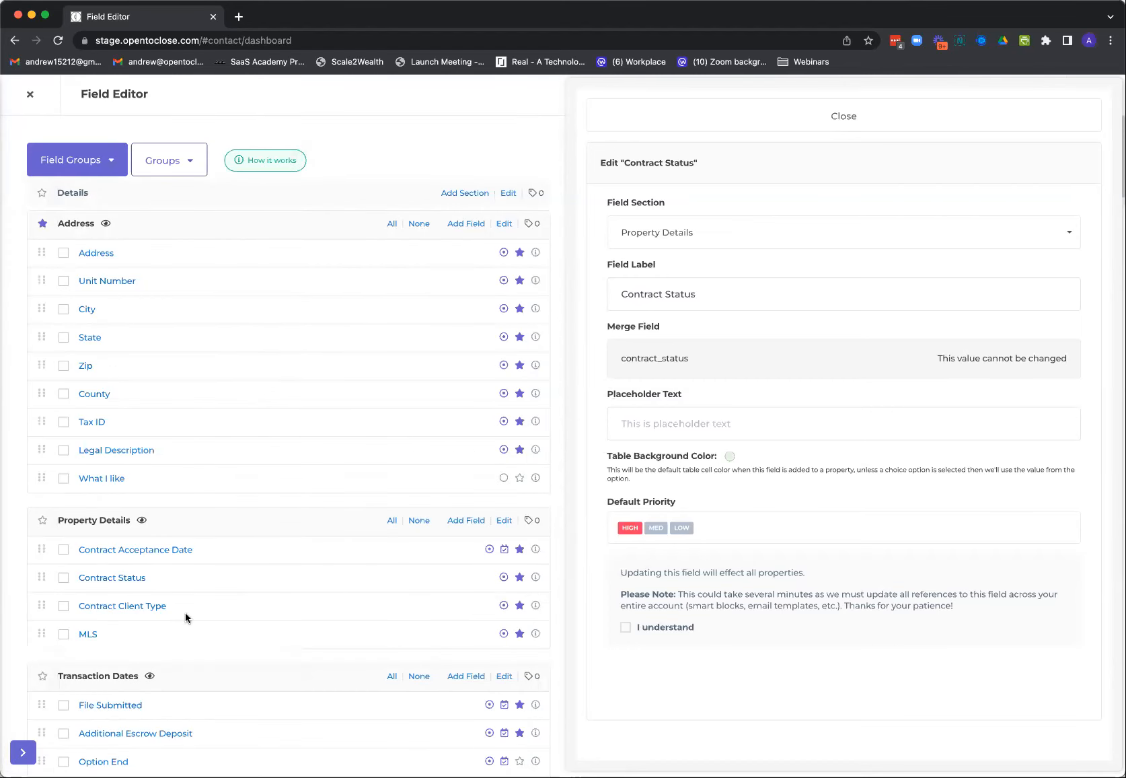
{"action": "left_click", "coordinate": [128, 607]}
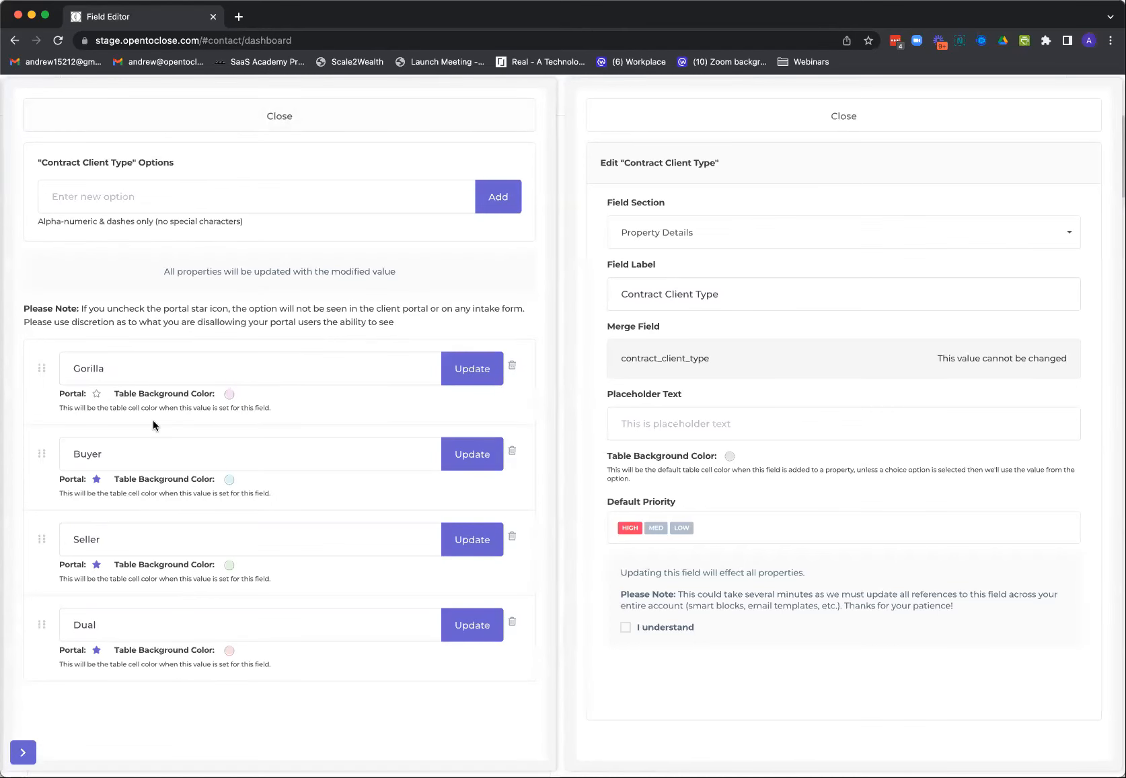
{"action": "left_click", "coordinate": [272, 119]}
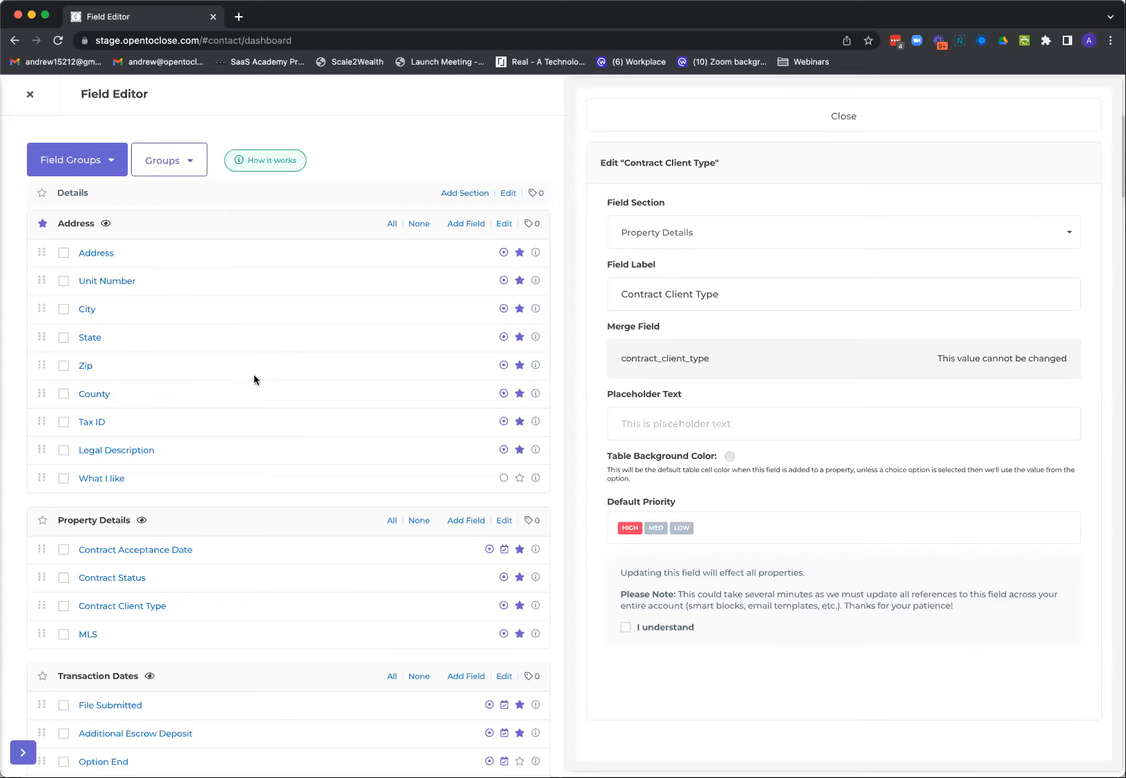
{"action": "left_click", "coordinate": [30, 95]}
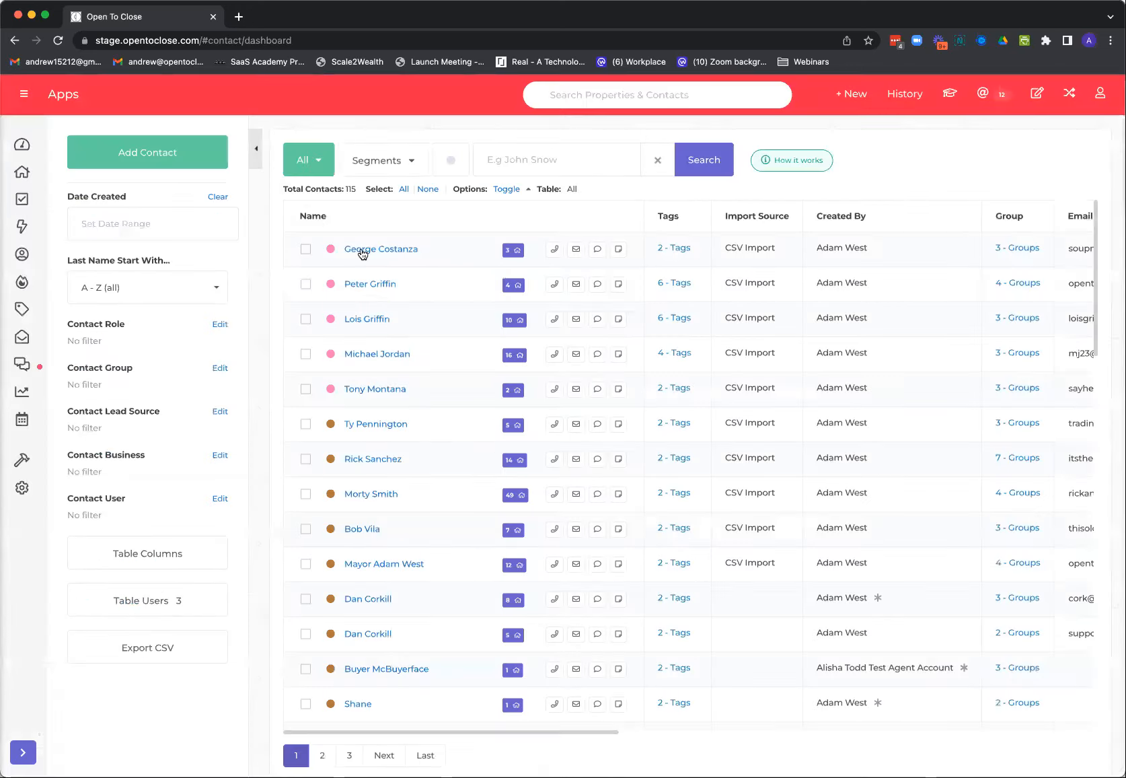
Reopen the Field Editor and view the settings of the Contract Acceptance Date field under Property Details
{"action": "mouse_move", "coordinate": [15, 462]}
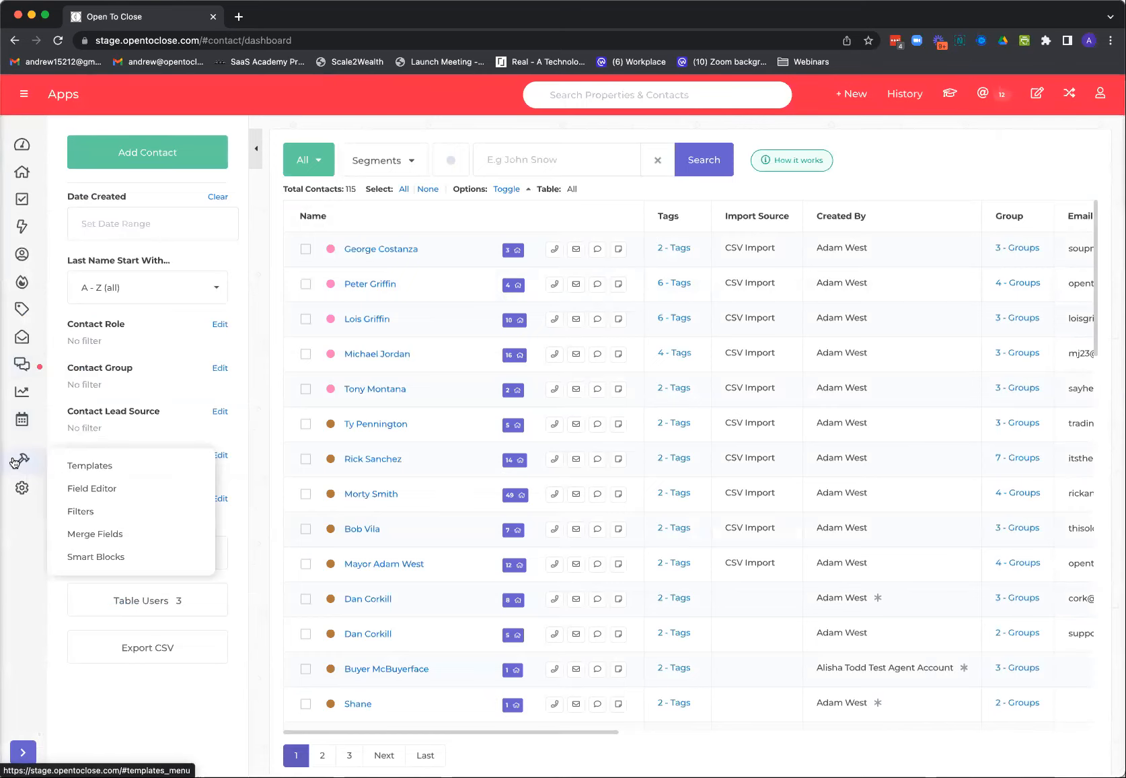
{"action": "left_click", "coordinate": [74, 489]}
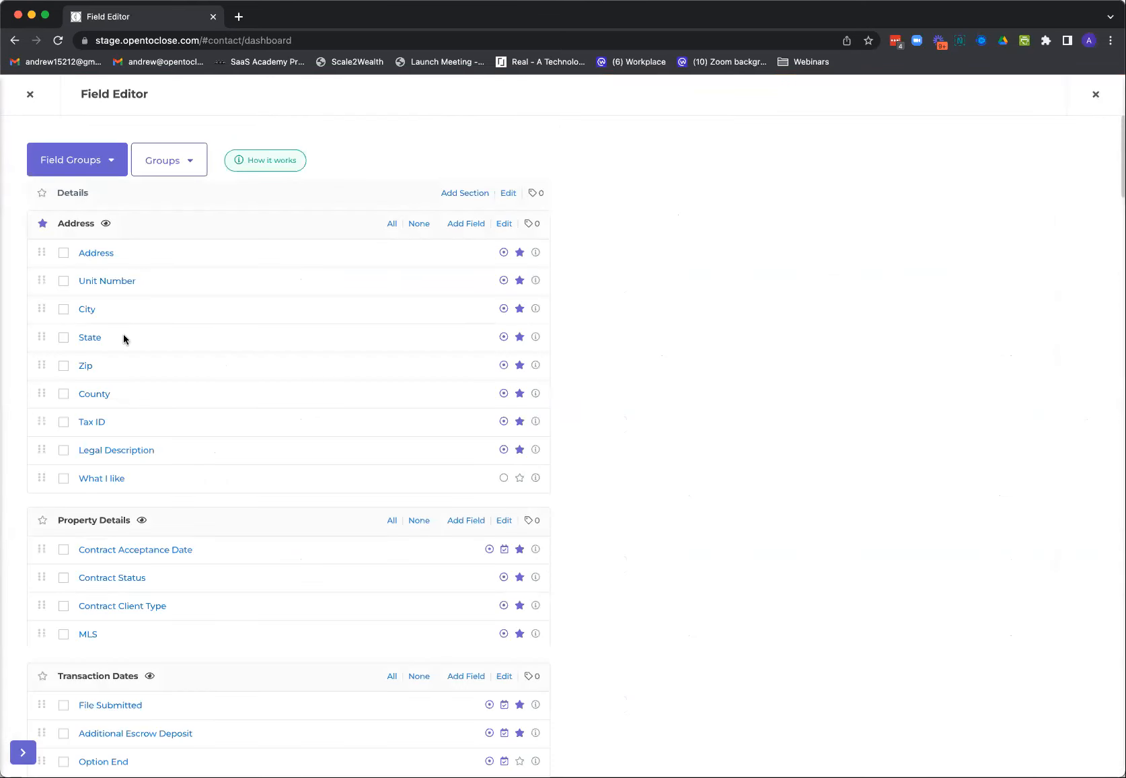
{"action": "left_click", "coordinate": [185, 551]}
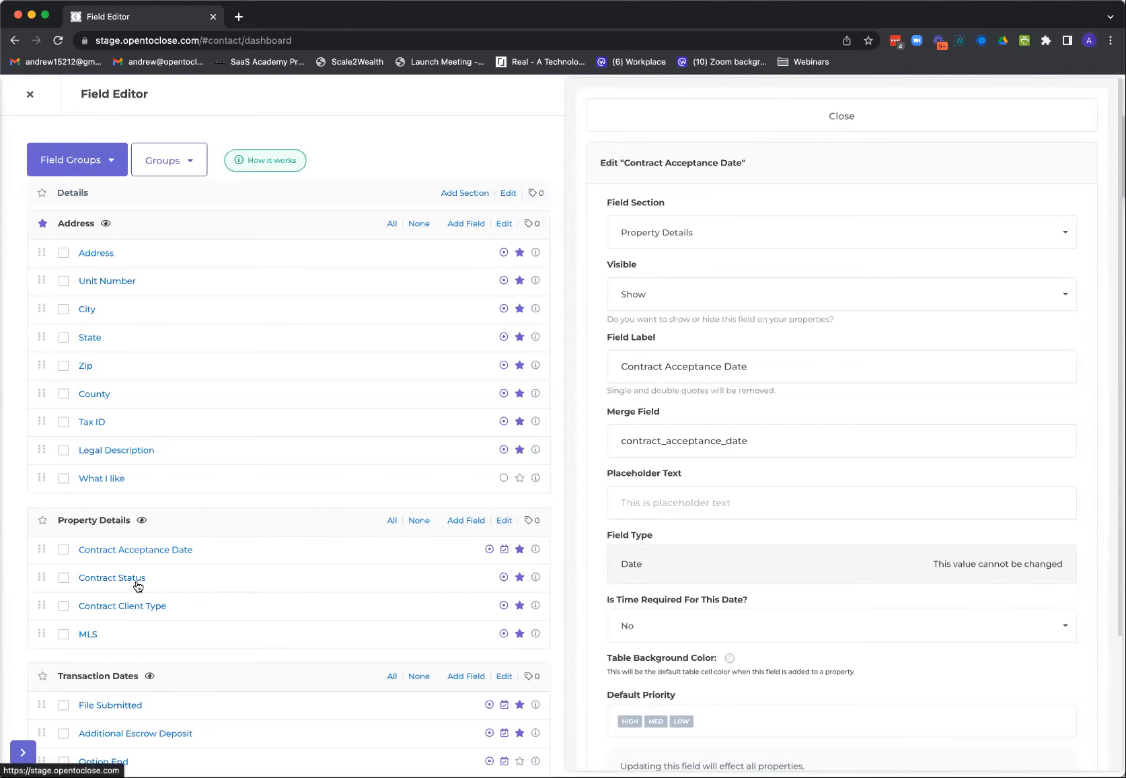
View the Contract Client Type field's options and the table background colors for Buyer and the field itself, and close the Field Editor
{"action": "left_click", "coordinate": [134, 607]}
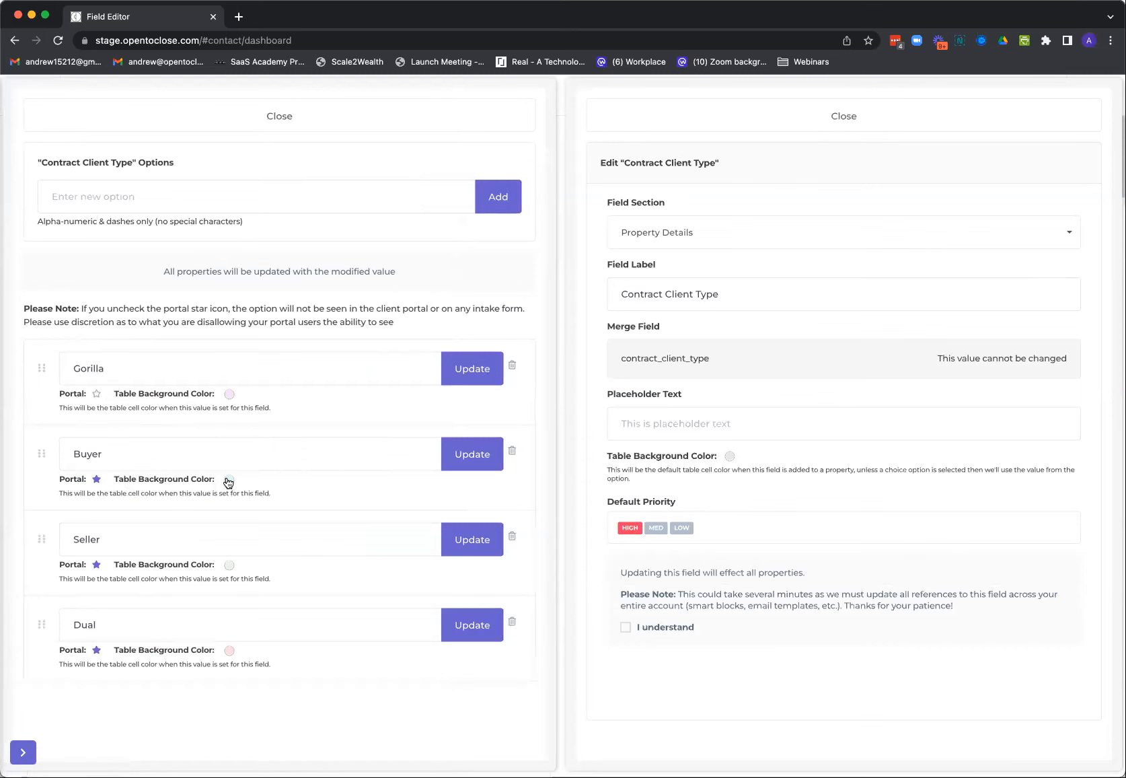
{"action": "left_click", "coordinate": [229, 479]}
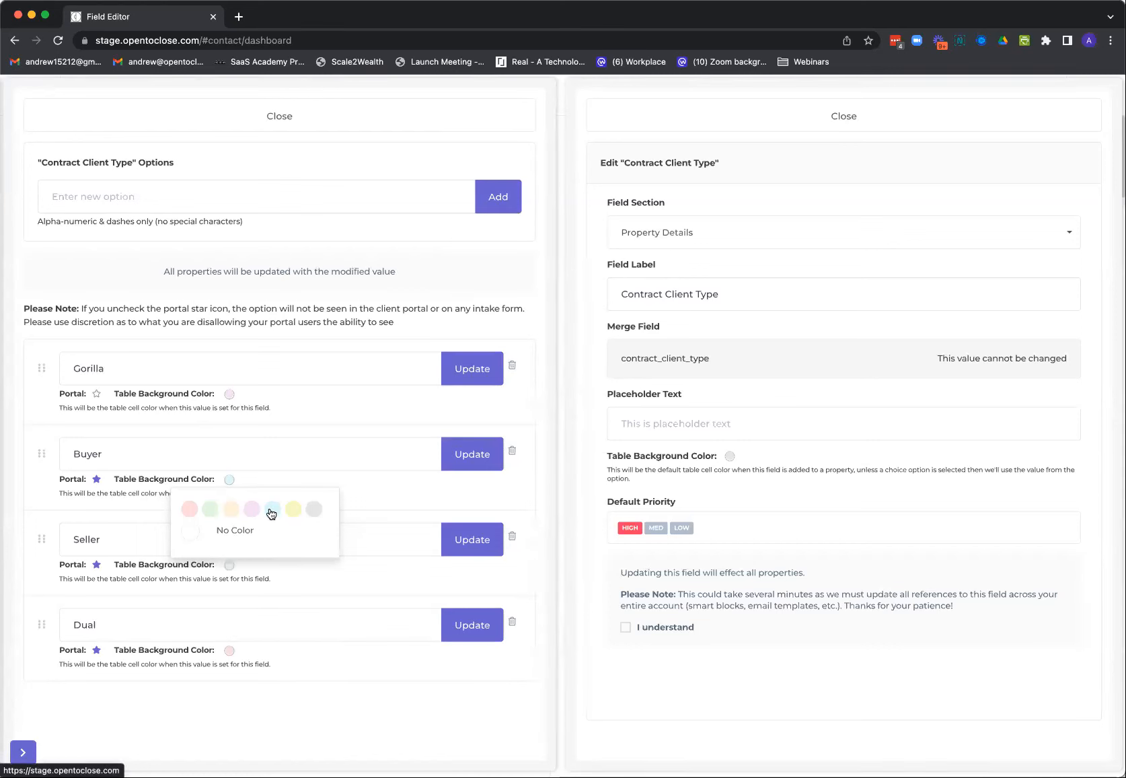
{"action": "left_click", "coordinate": [367, 490]}
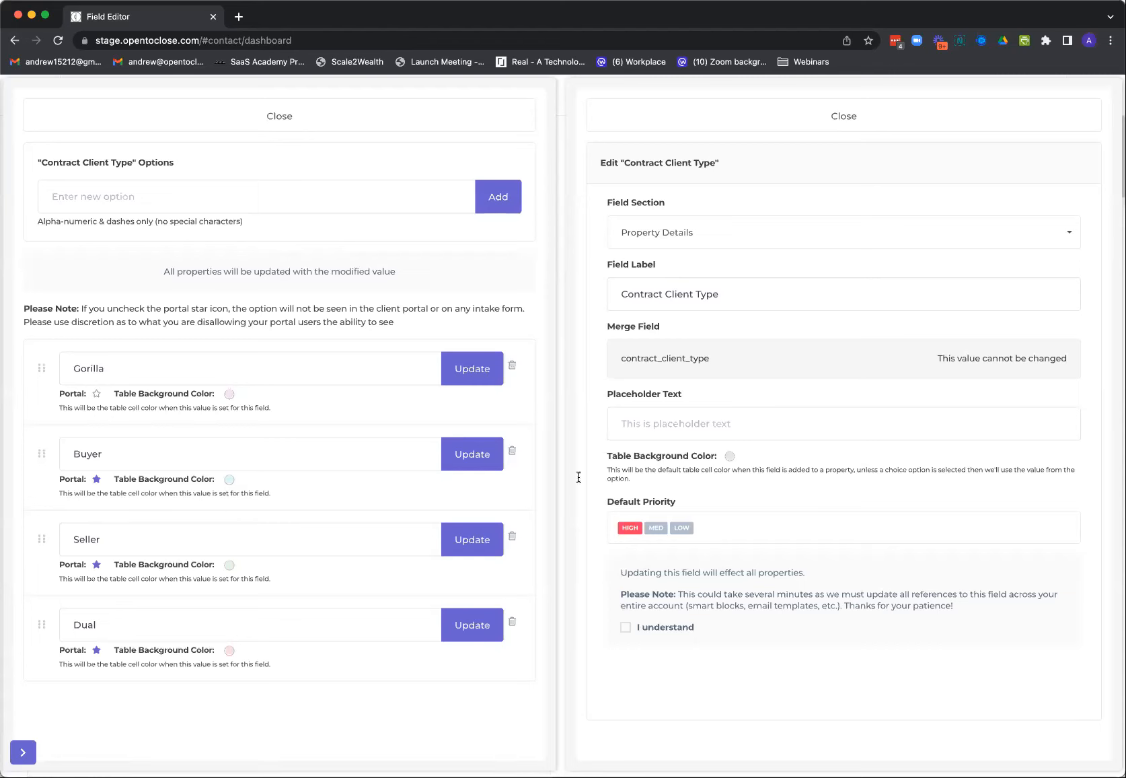
{"action": "left_click", "coordinate": [729, 458]}
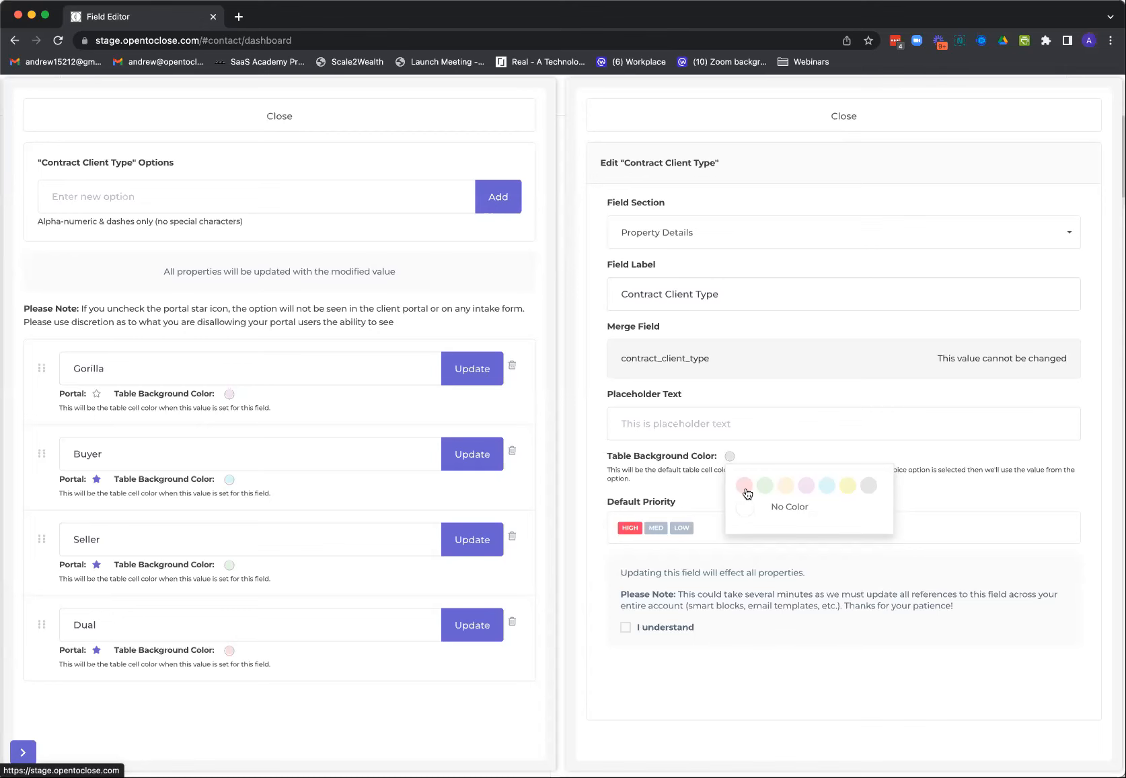
{"action": "left_click", "coordinate": [212, 124]}
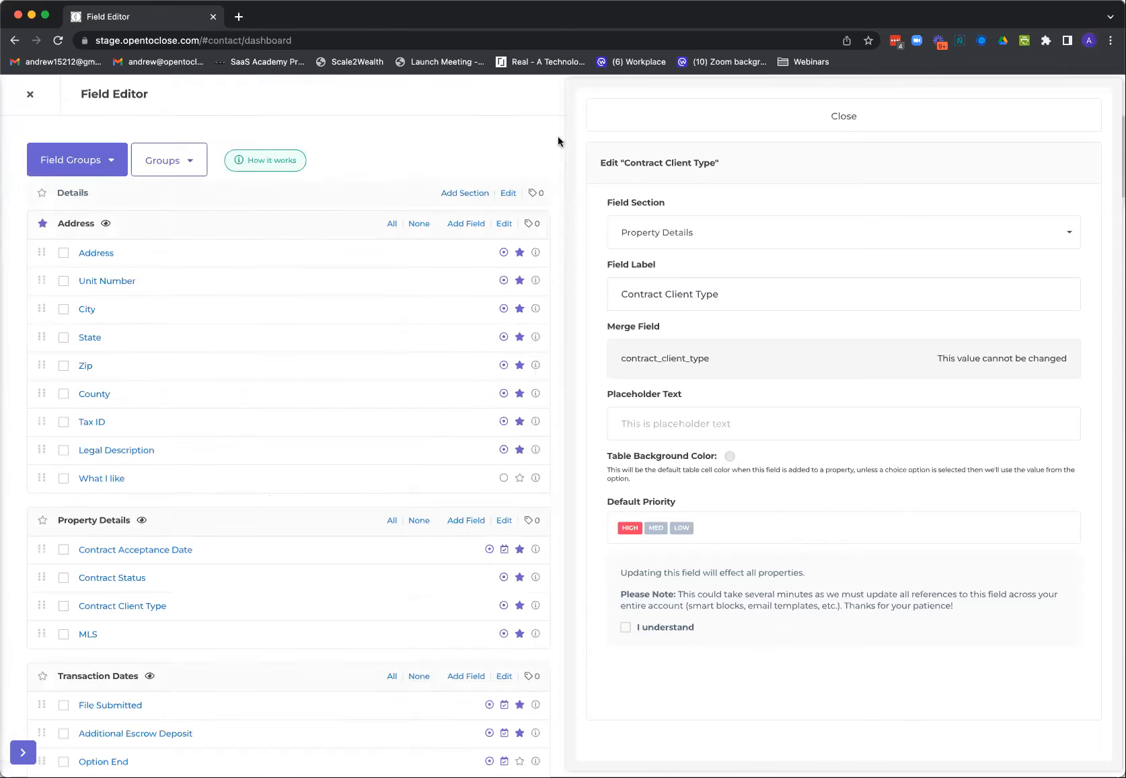
{"action": "left_click", "coordinate": [30, 96]}
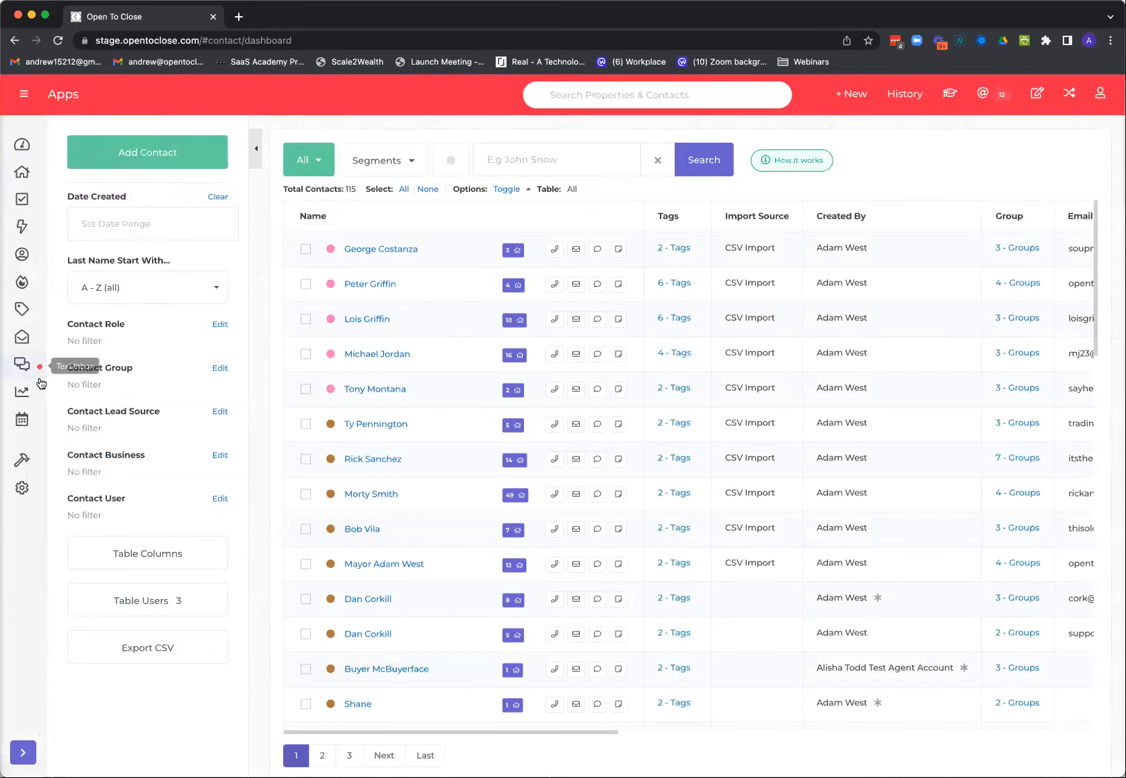
Open the property from the history and switch its City field's priority through high and medium to low
{"action": "left_click", "coordinate": [896, 94]}
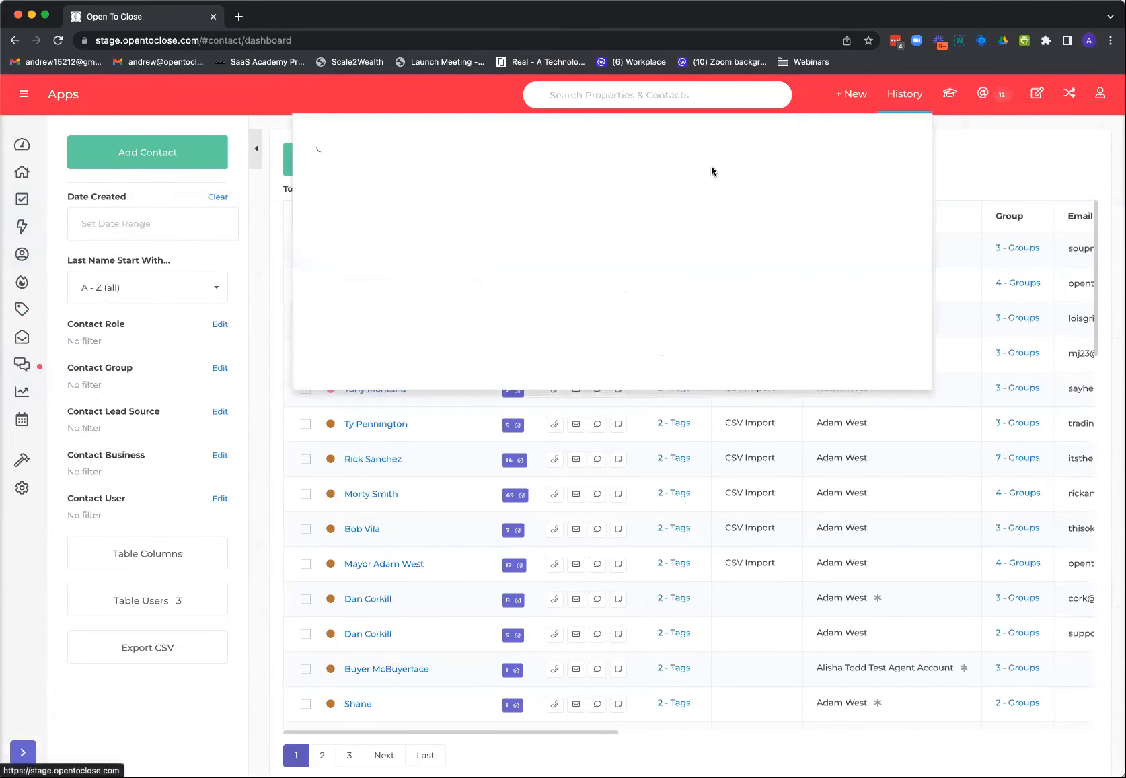
{"action": "left_click", "coordinate": [434, 172]}
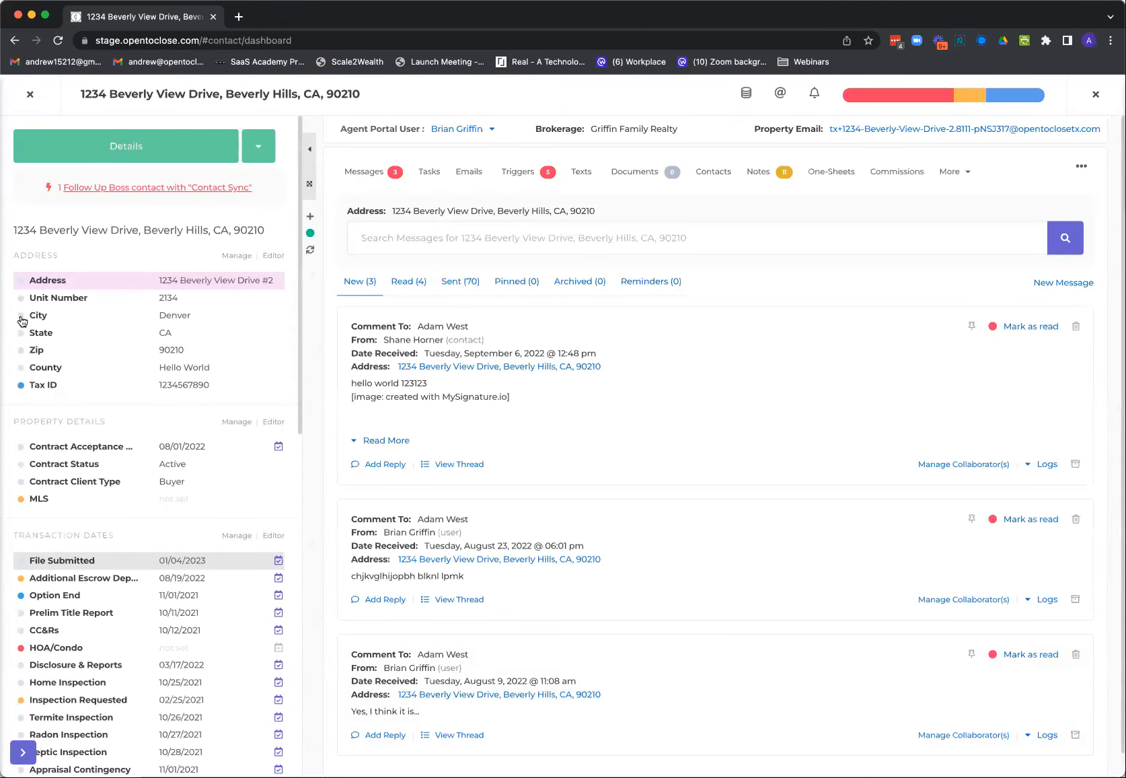
{"action": "left_click", "coordinate": [21, 317]}
{"action": "left_click", "coordinate": [40, 339]}
{"action": "left_click", "coordinate": [21, 315]}
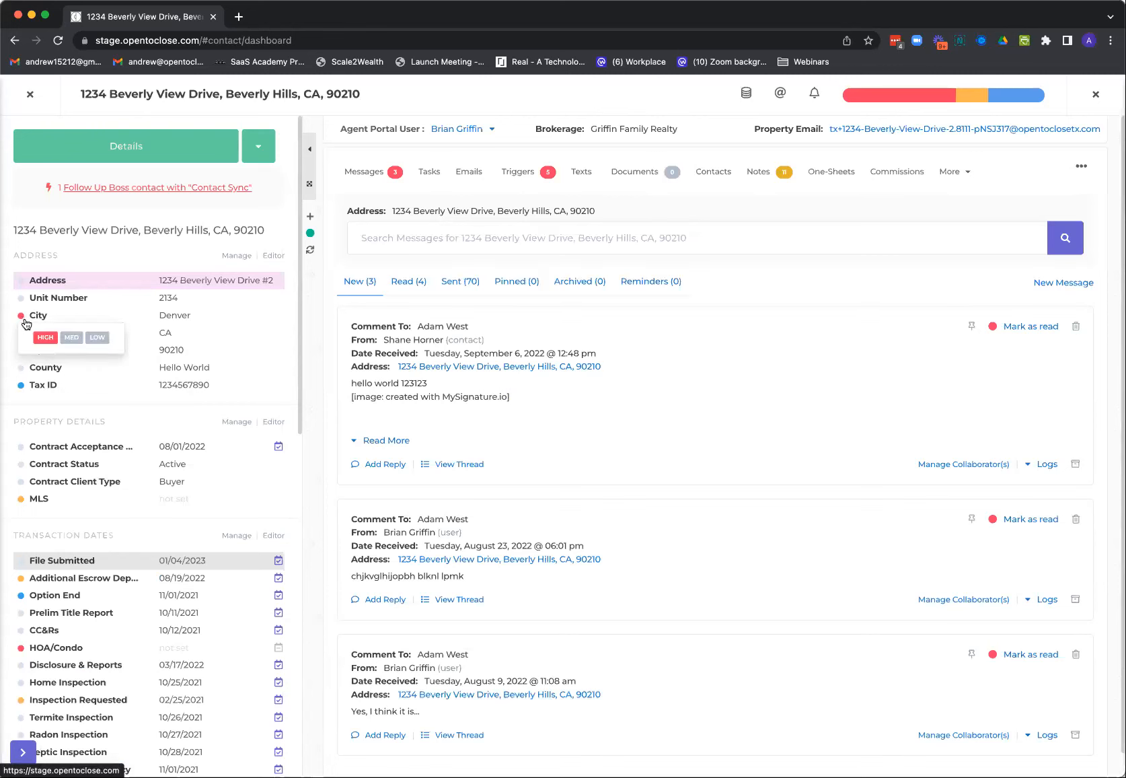
{"action": "left_click", "coordinate": [72, 339]}
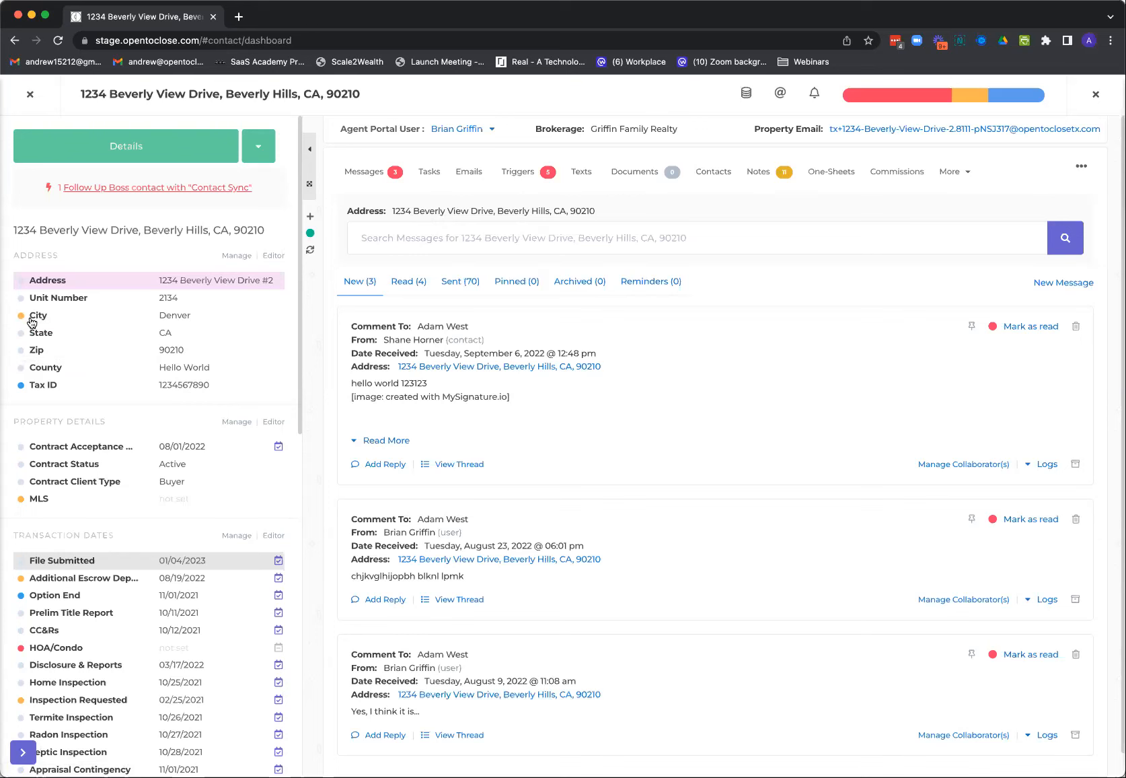
{"action": "left_click", "coordinate": [23, 317]}
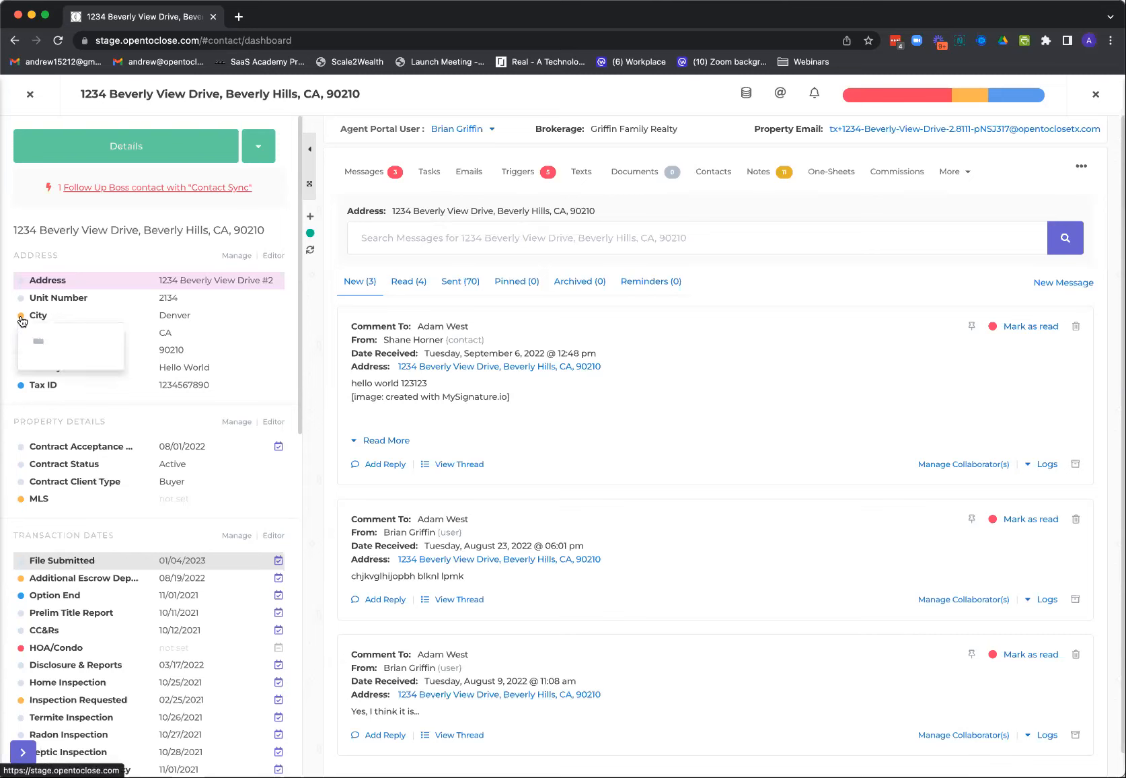
{"action": "left_click", "coordinate": [94, 343]}
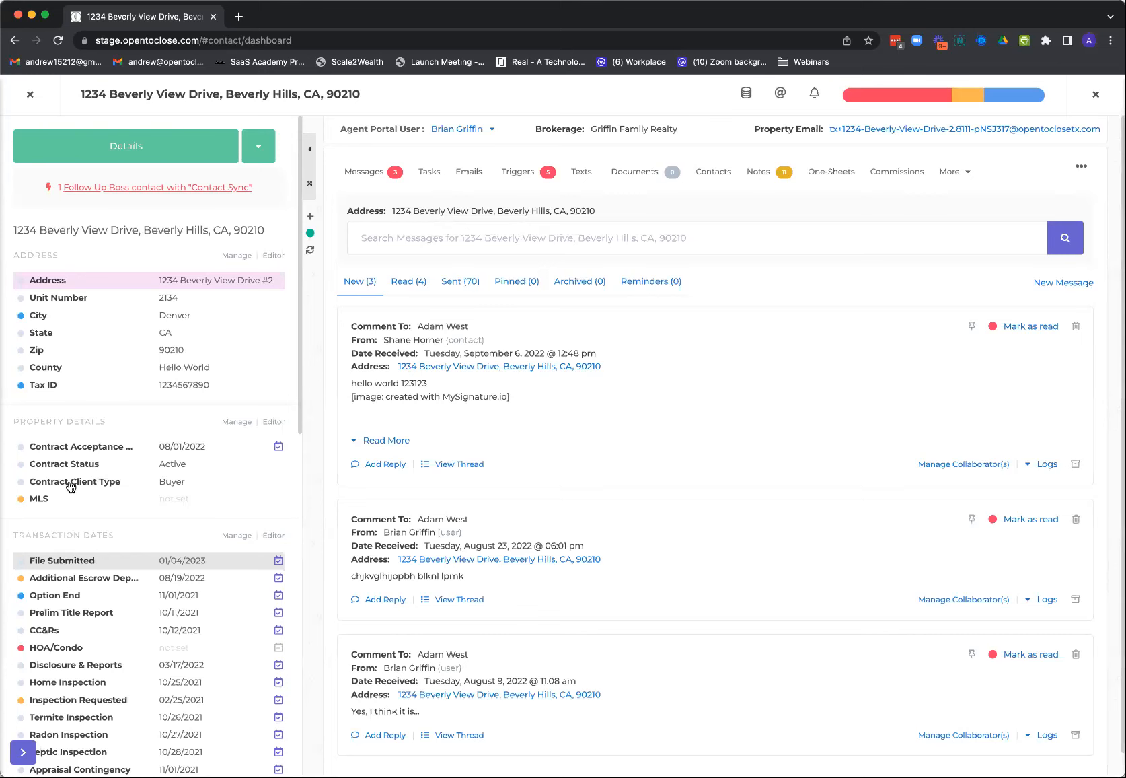
Give the property's Contract Client Type field a light red background color and high priority, and save it
{"action": "left_click", "coordinate": [168, 485]}
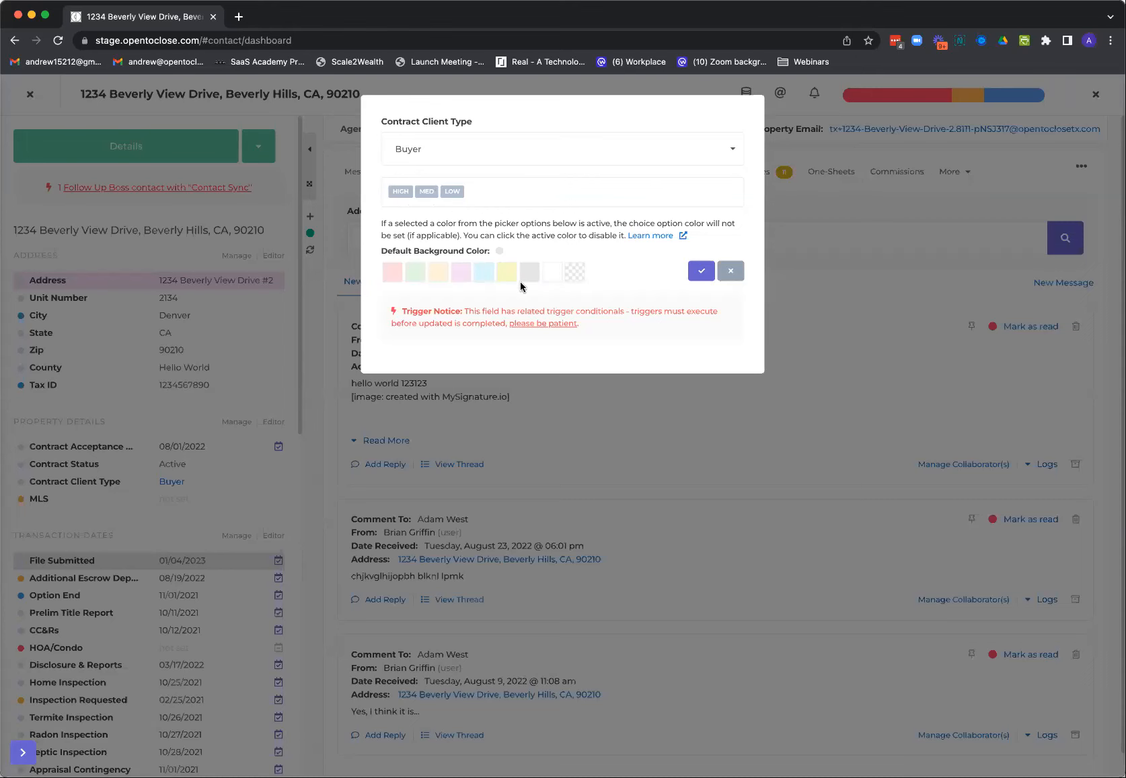
{"action": "left_click", "coordinate": [391, 276]}
{"action": "left_click", "coordinate": [400, 192]}
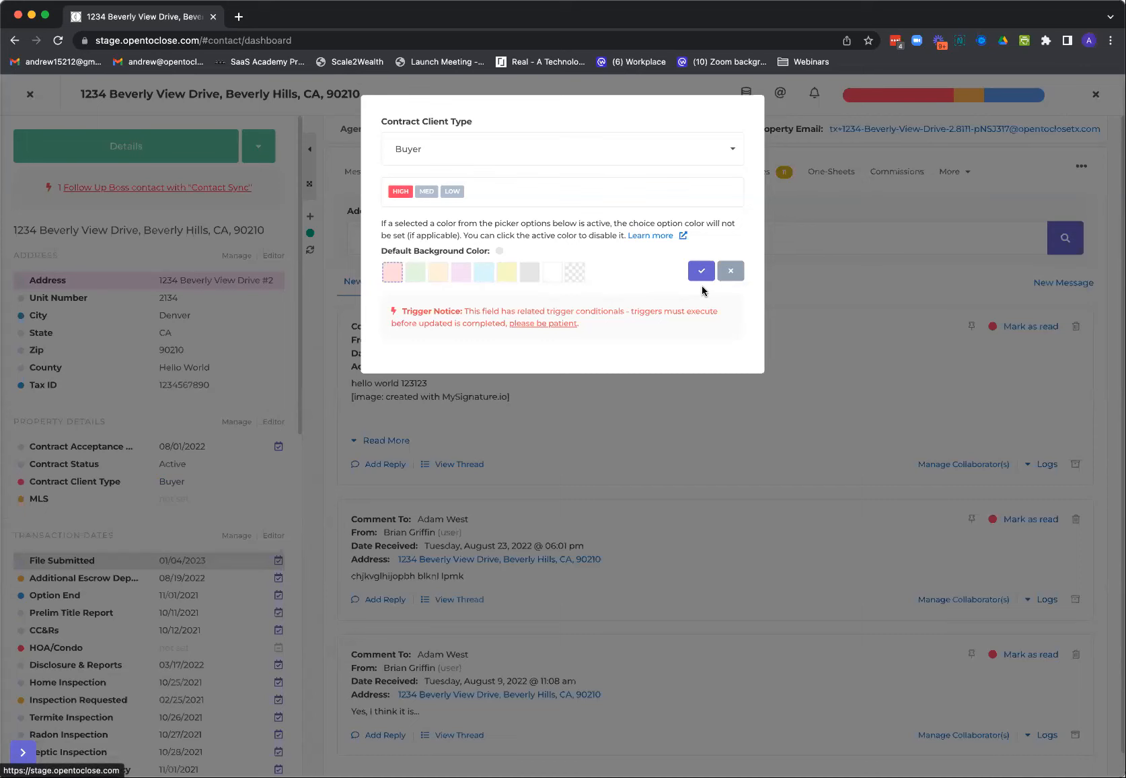
{"action": "left_click", "coordinate": [701, 272]}
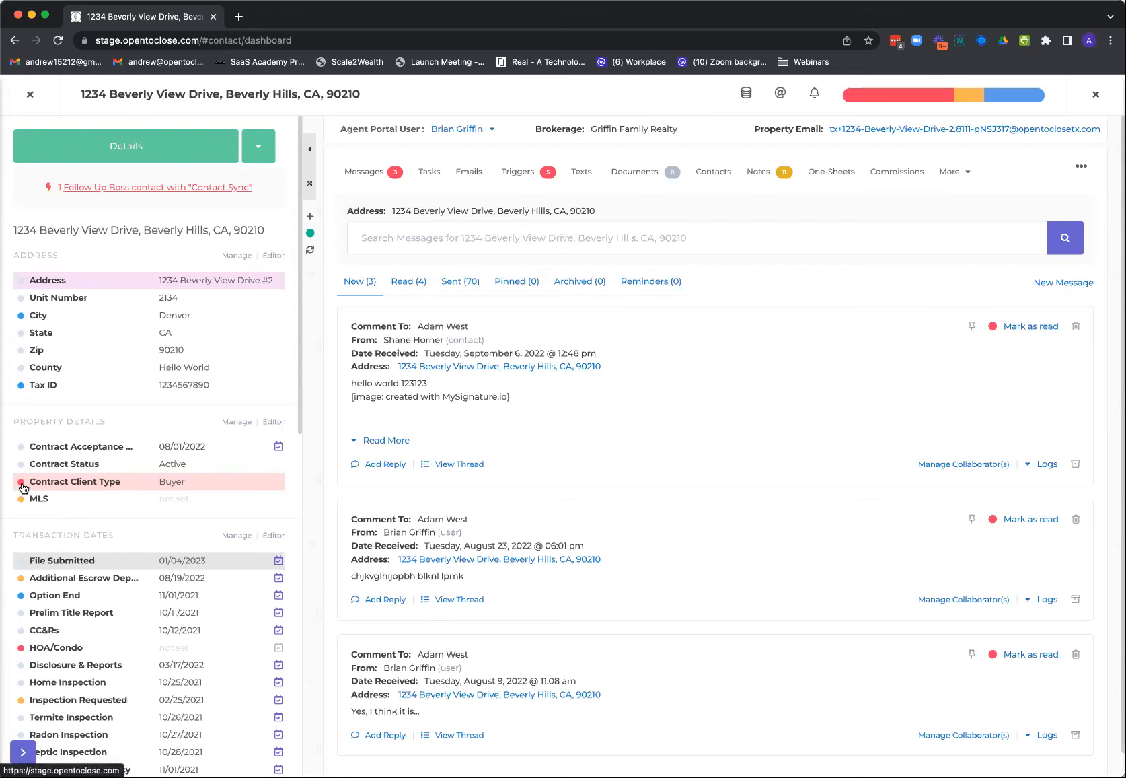
In the property's Top Priorities overview, change Contract Client Type to medium and finally low priority, and close the overview
{"action": "left_click", "coordinate": [935, 99]}
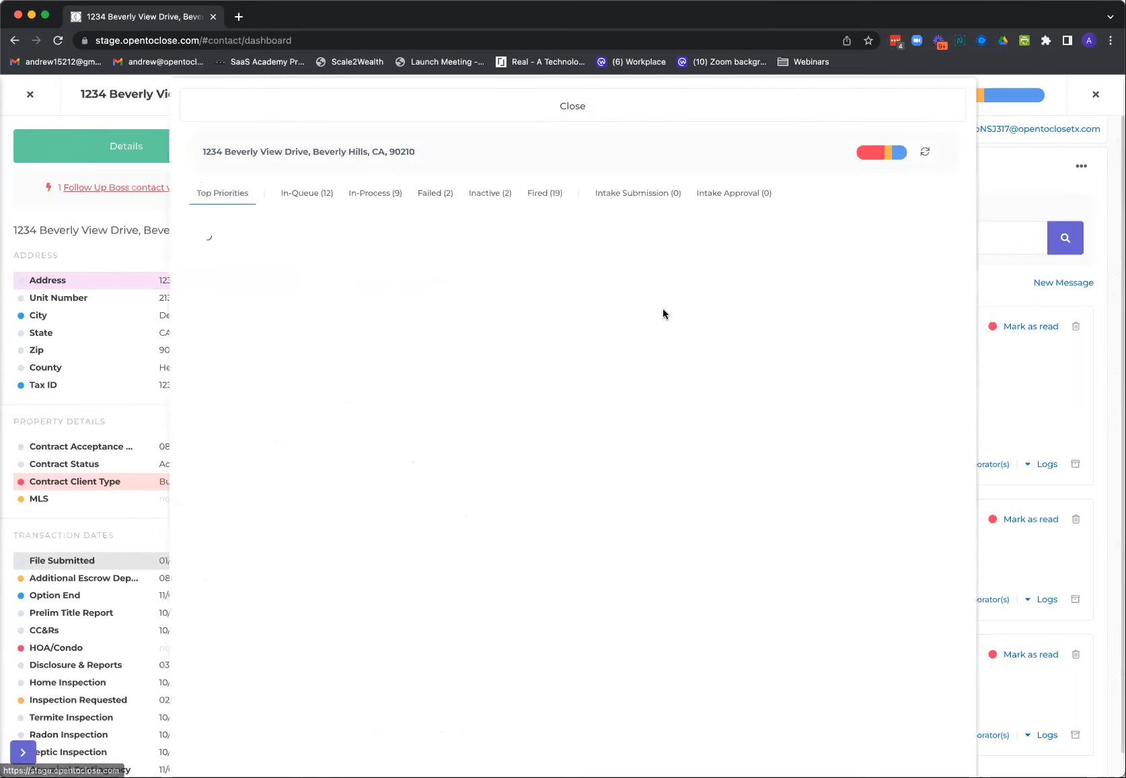
{"action": "scroll", "coordinate": [633, 397], "scroll_direction": "down", "scroll_amount": 15}
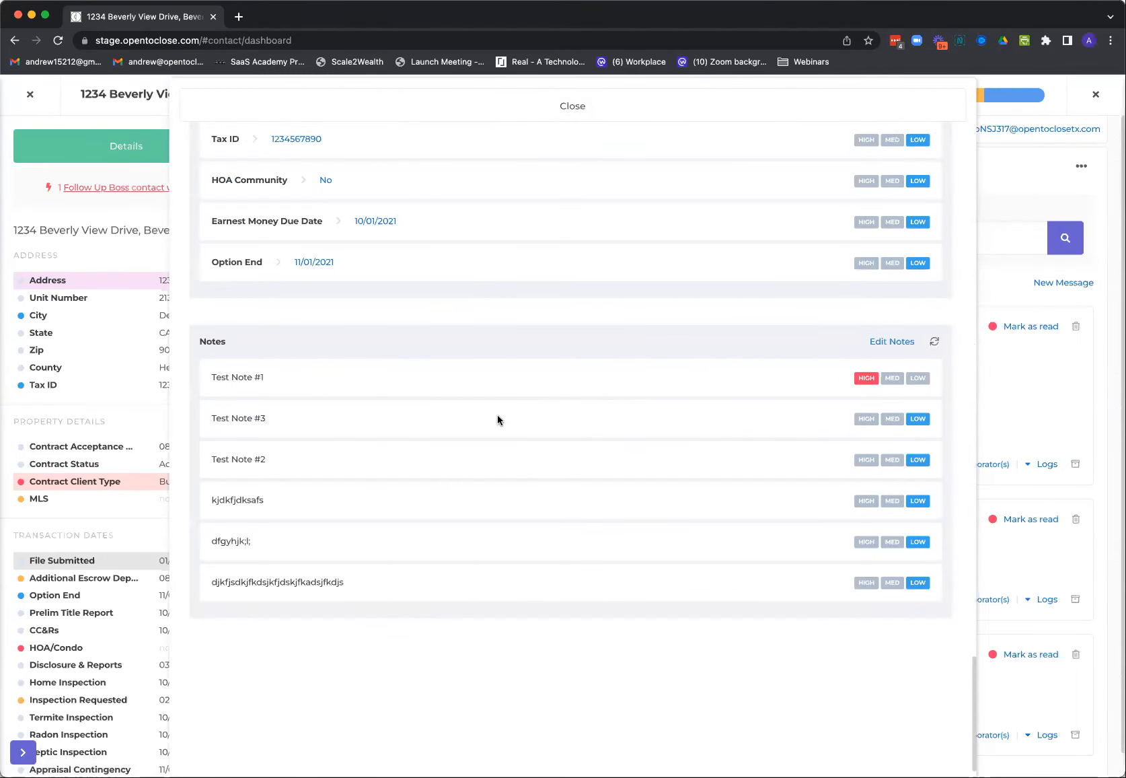
{"action": "scroll", "coordinate": [417, 384], "scroll_direction": "down", "scroll_amount": 1}
{"action": "scroll", "coordinate": [409, 366], "scroll_direction": "up", "scroll_amount": 8}
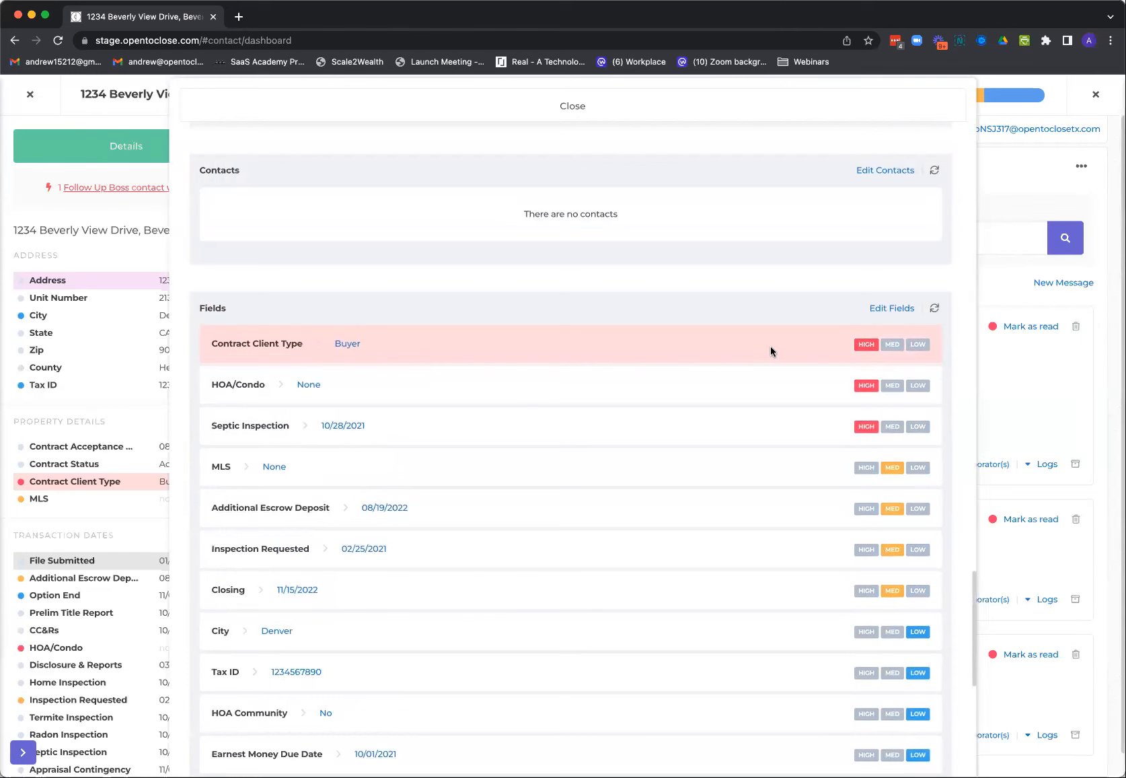
{"action": "left_click", "coordinate": [893, 345]}
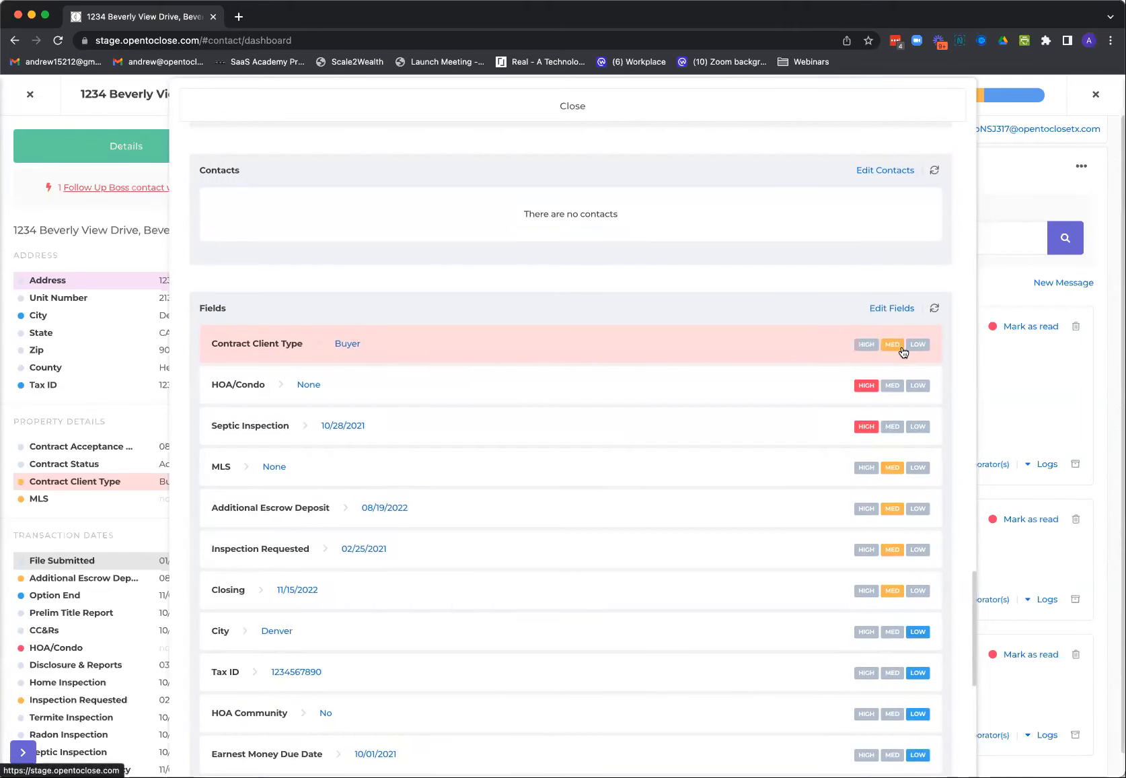
{"action": "left_click", "coordinate": [918, 346]}
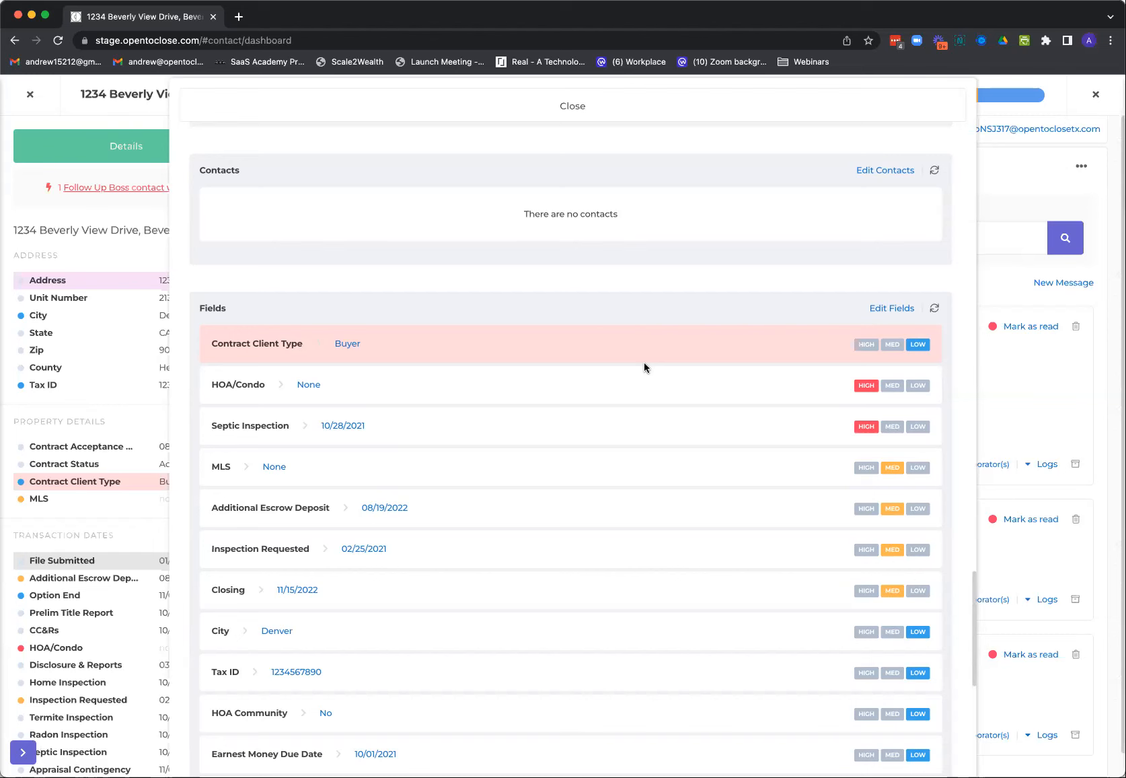
{"action": "left_click", "coordinate": [557, 116]}
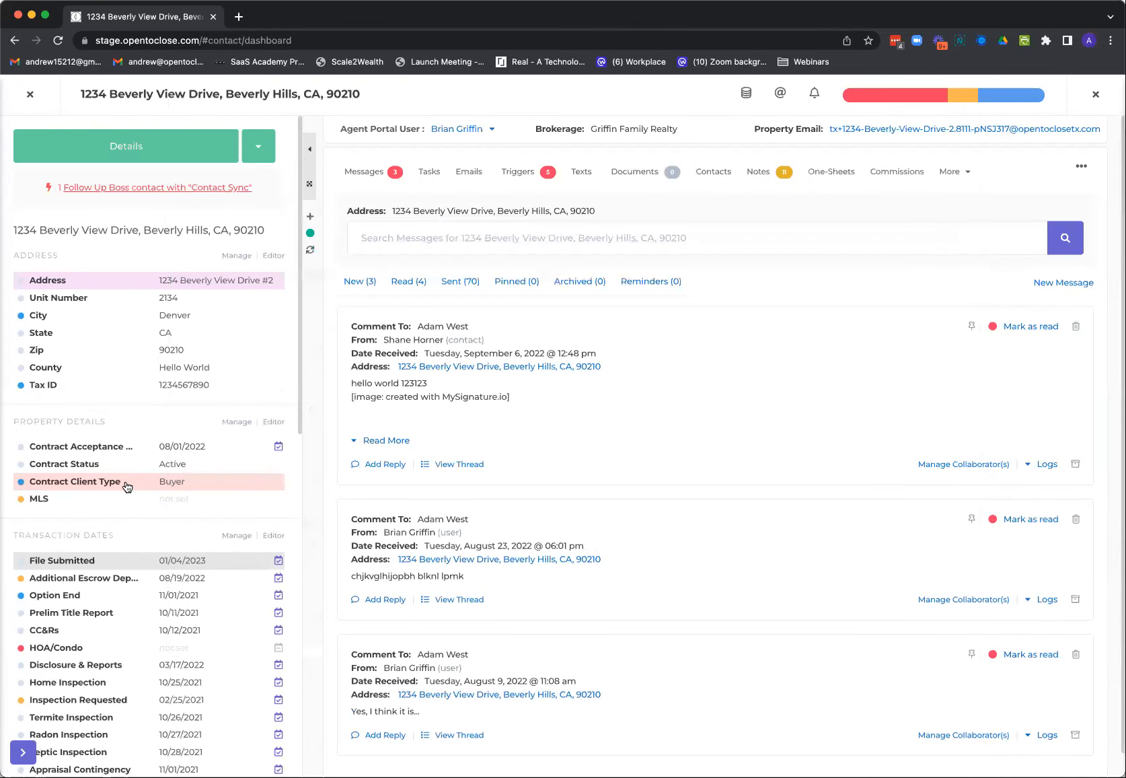
Remove the priority from the property's Contract Client Type field and save it
{"action": "left_click", "coordinate": [171, 487]}
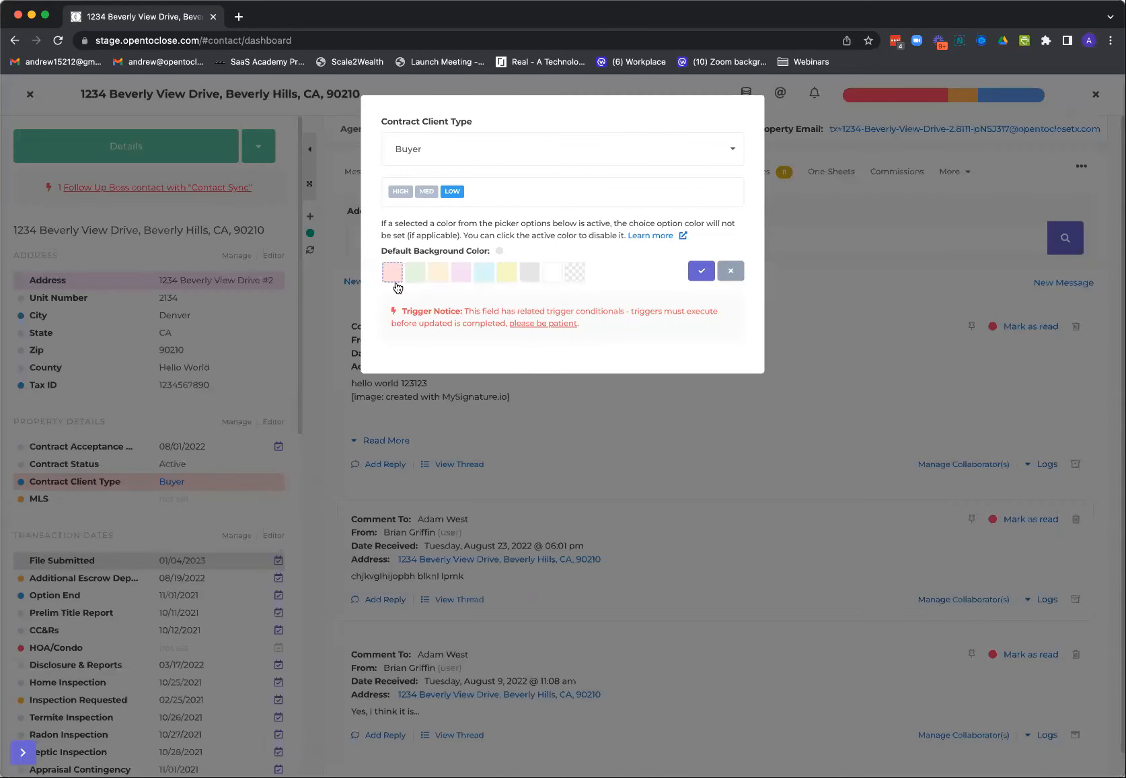
{"action": "left_click", "coordinate": [457, 194]}
{"action": "left_click", "coordinate": [701, 271]}
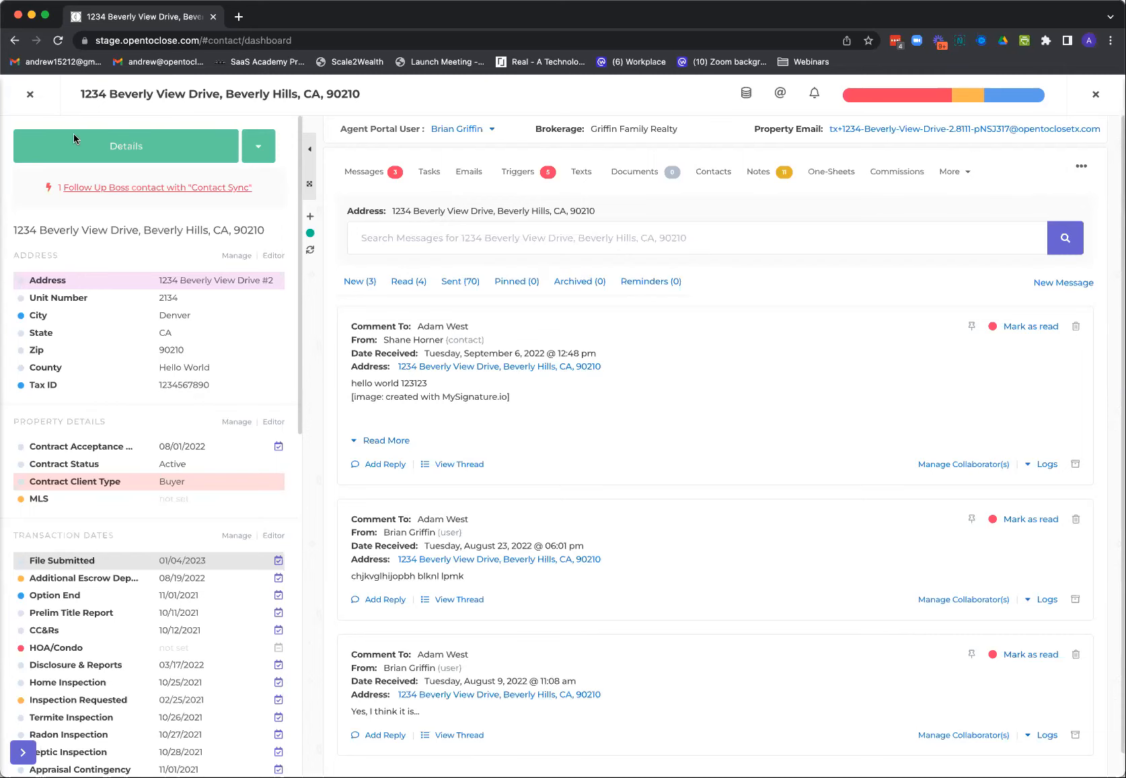
Leave the property, view the integrations under Apps & API's, and close them
{"action": "left_click", "coordinate": [31, 95]}
{"action": "mouse_move", "coordinate": [24, 488]}
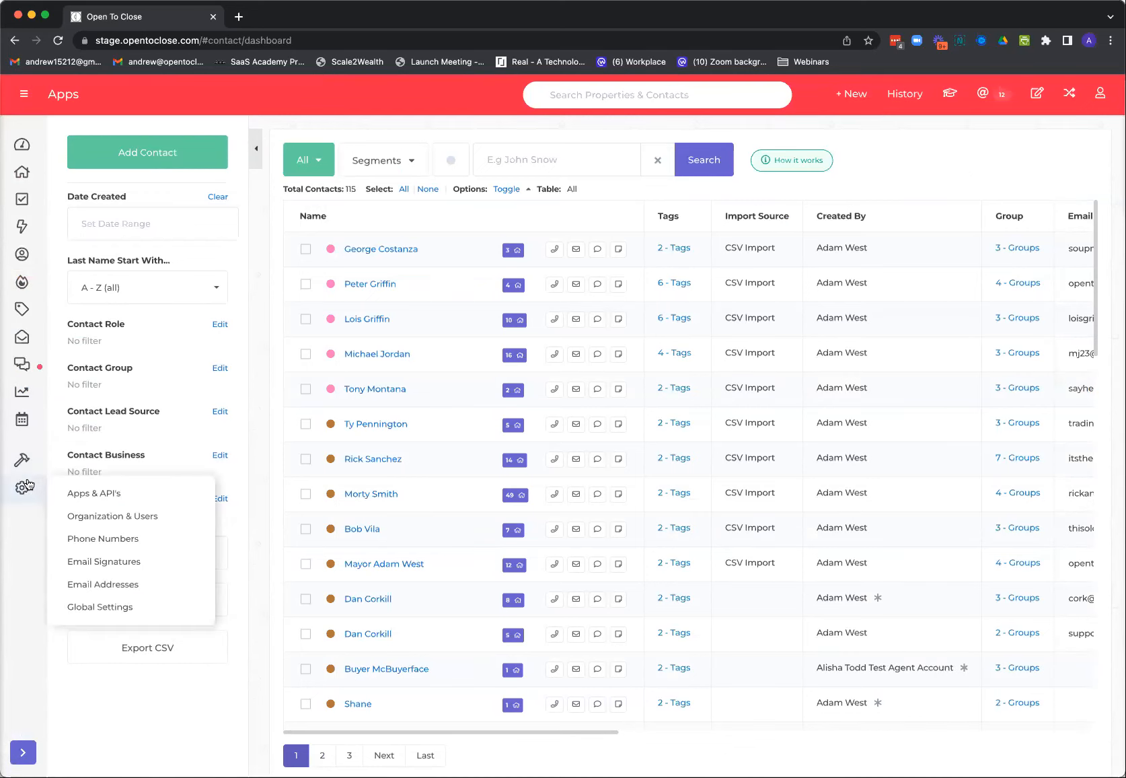
{"action": "left_click", "coordinate": [80, 493]}
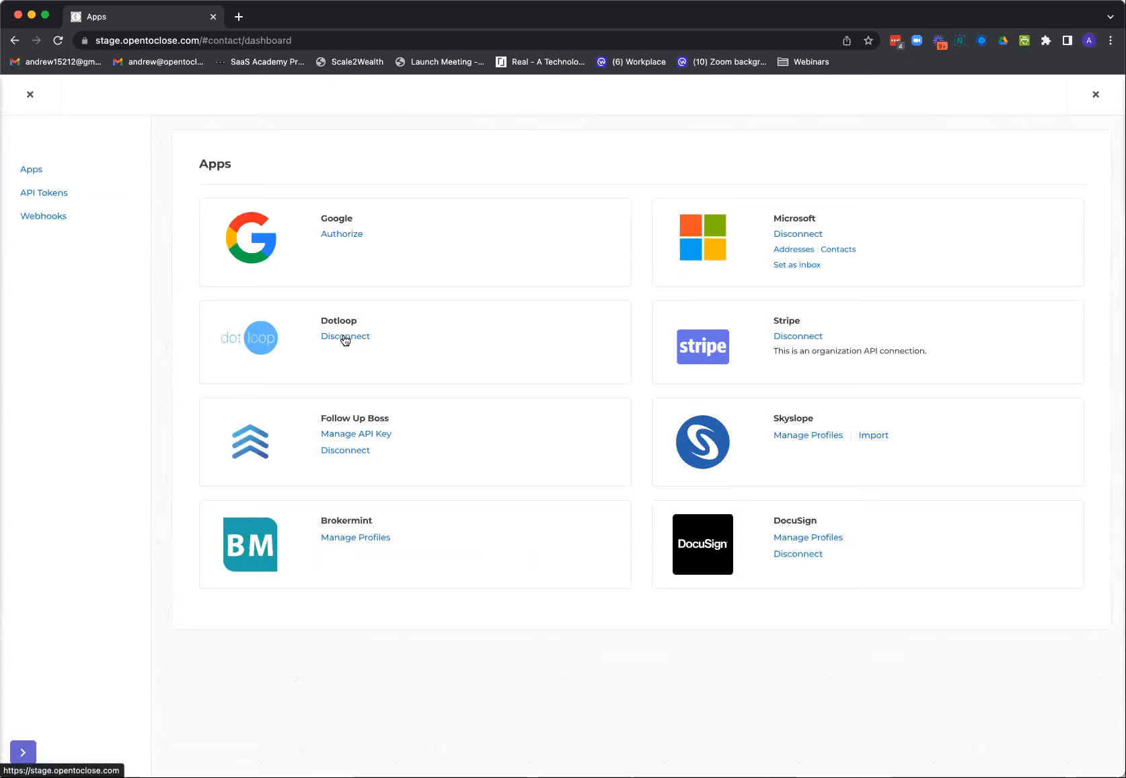
{"action": "left_click", "coordinate": [30, 96]}
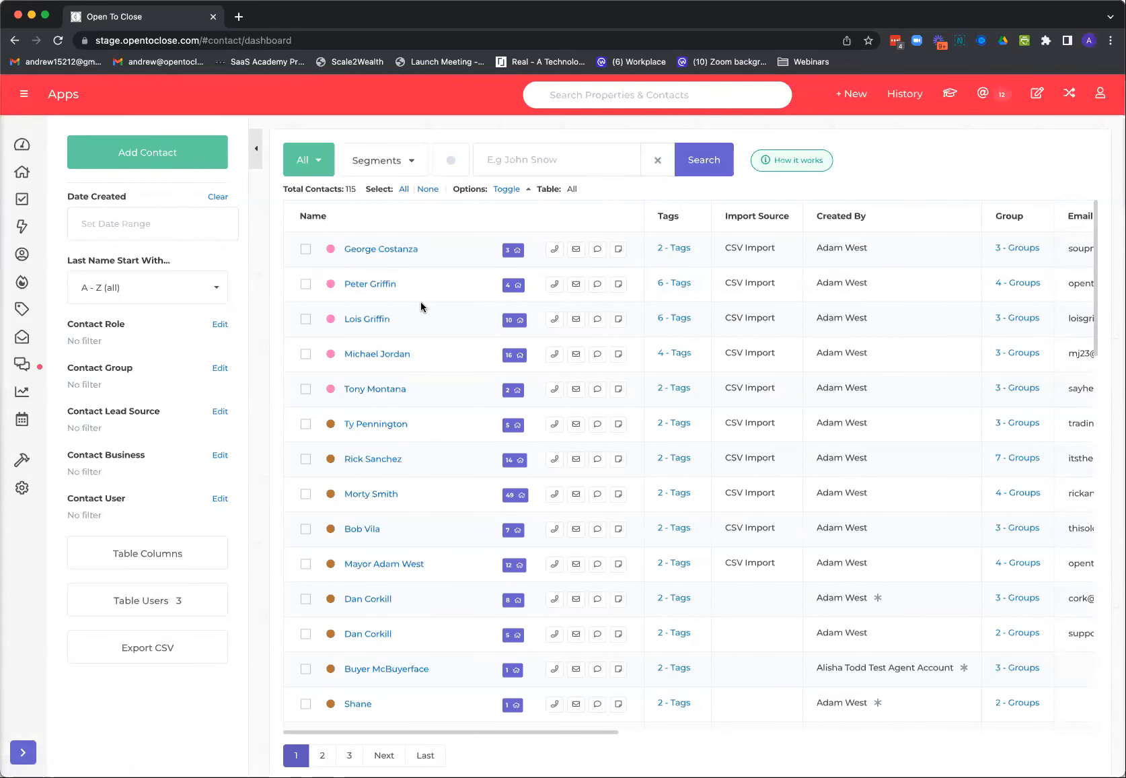
Go to the Properties list and start adding a property through the Dotloop import
{"action": "left_click", "coordinate": [154, 159]}
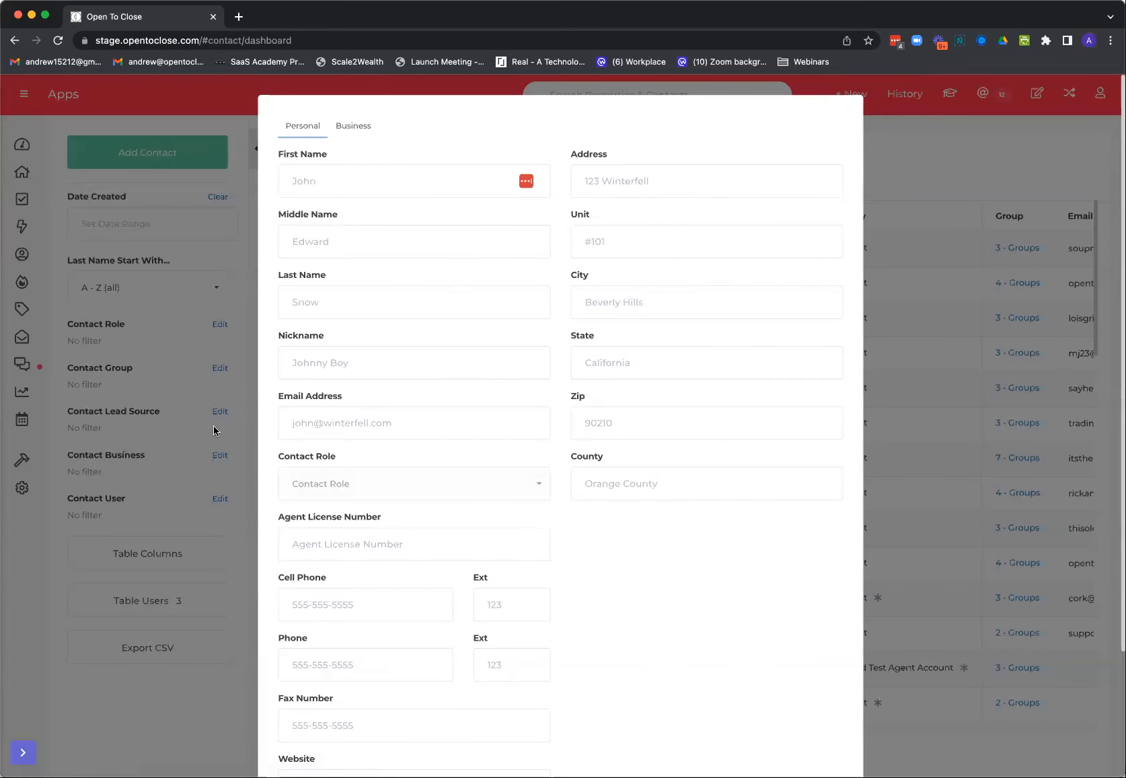
{"action": "left_click", "coordinate": [213, 425]}
{"action": "left_click", "coordinate": [22, 173]}
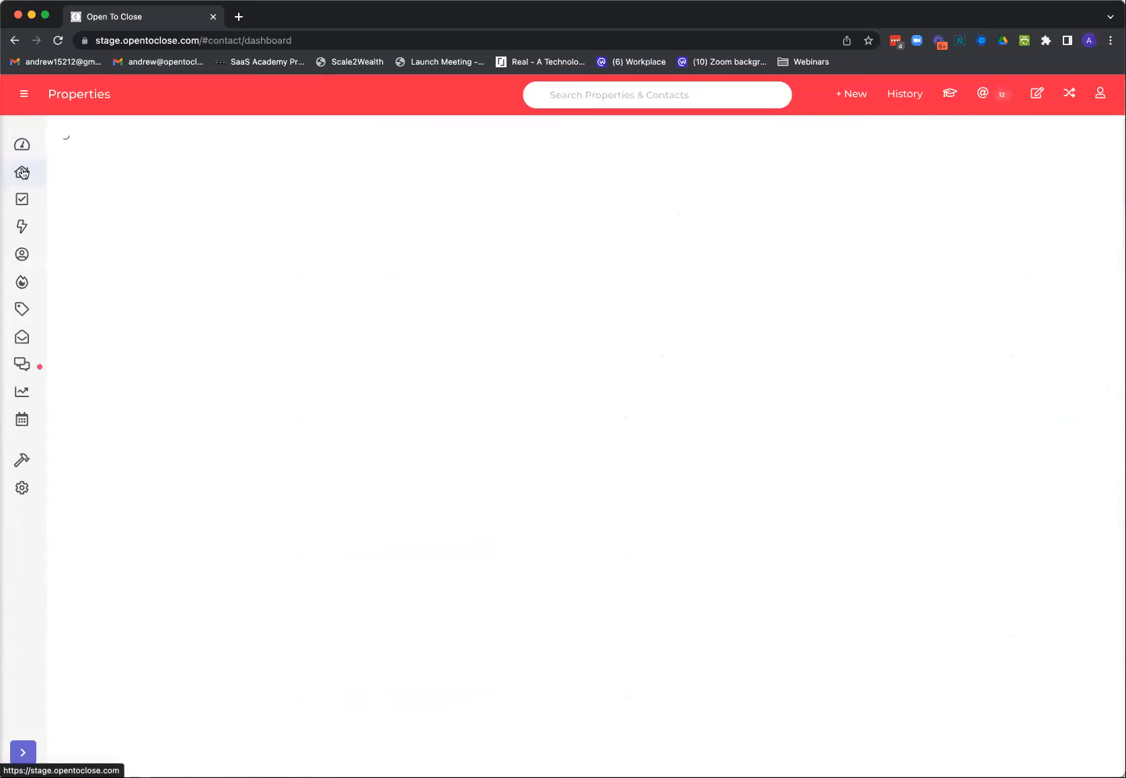
{"action": "left_click", "coordinate": [849, 96]}
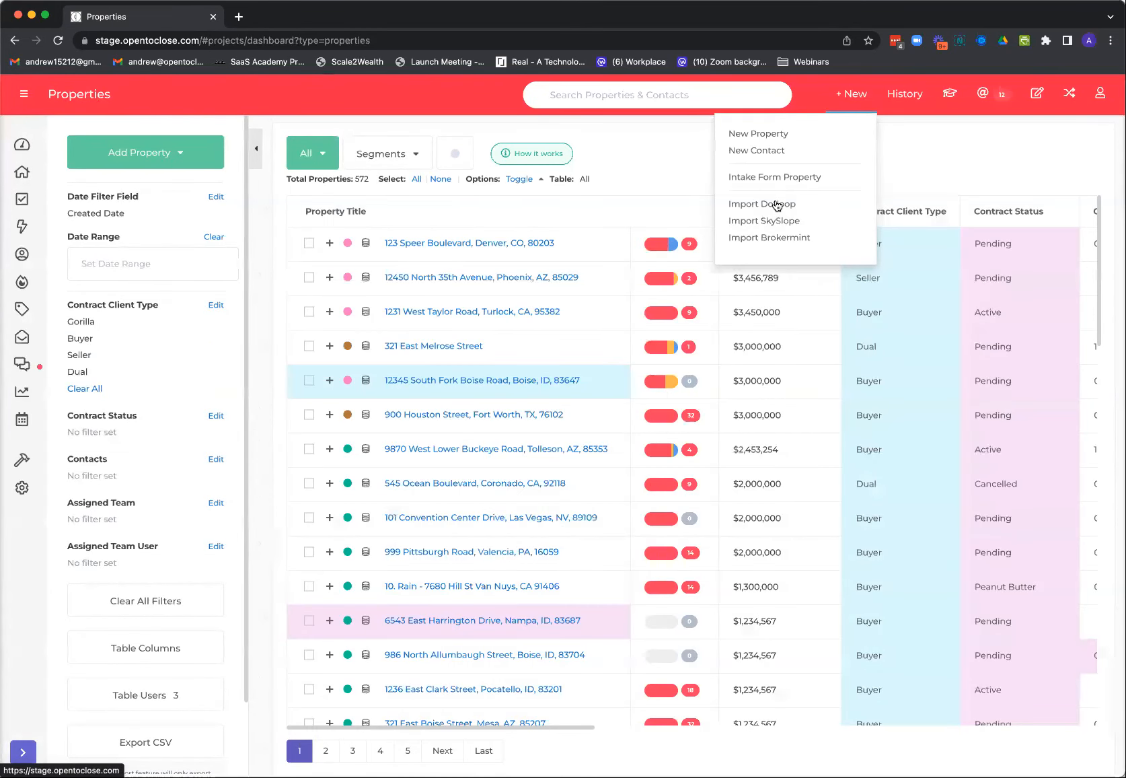
{"action": "left_click", "coordinate": [162, 153]}
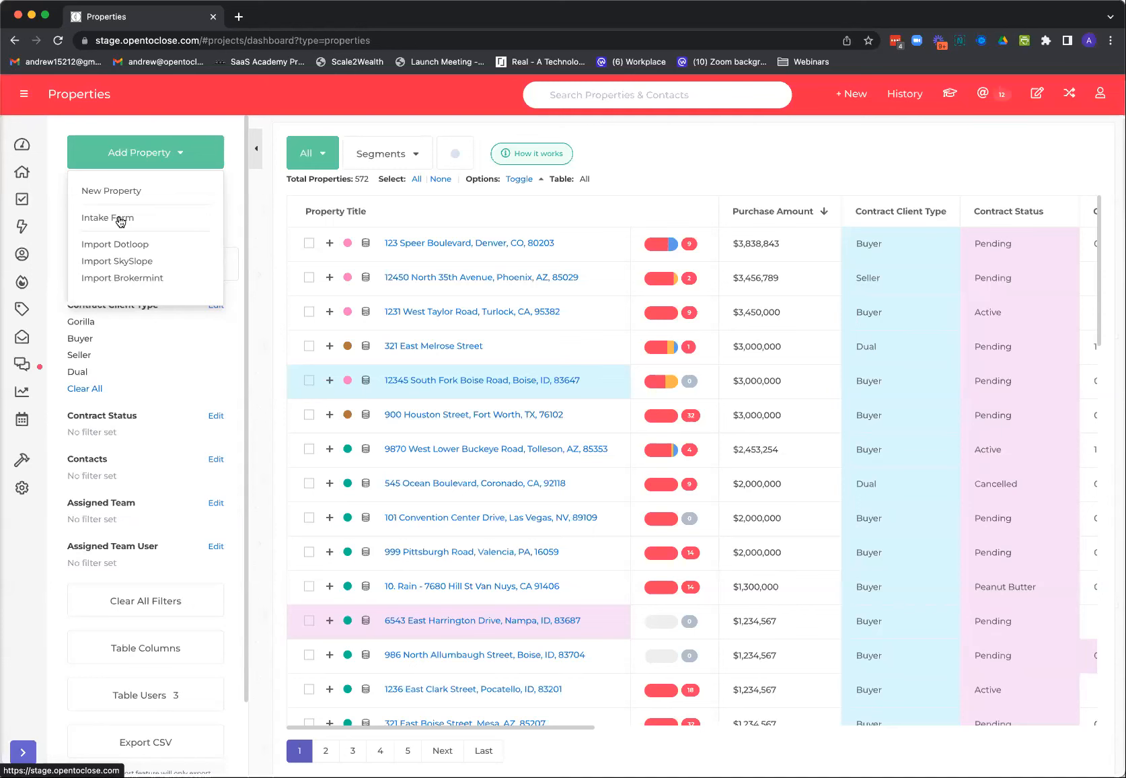
{"action": "left_click", "coordinate": [132, 248]}
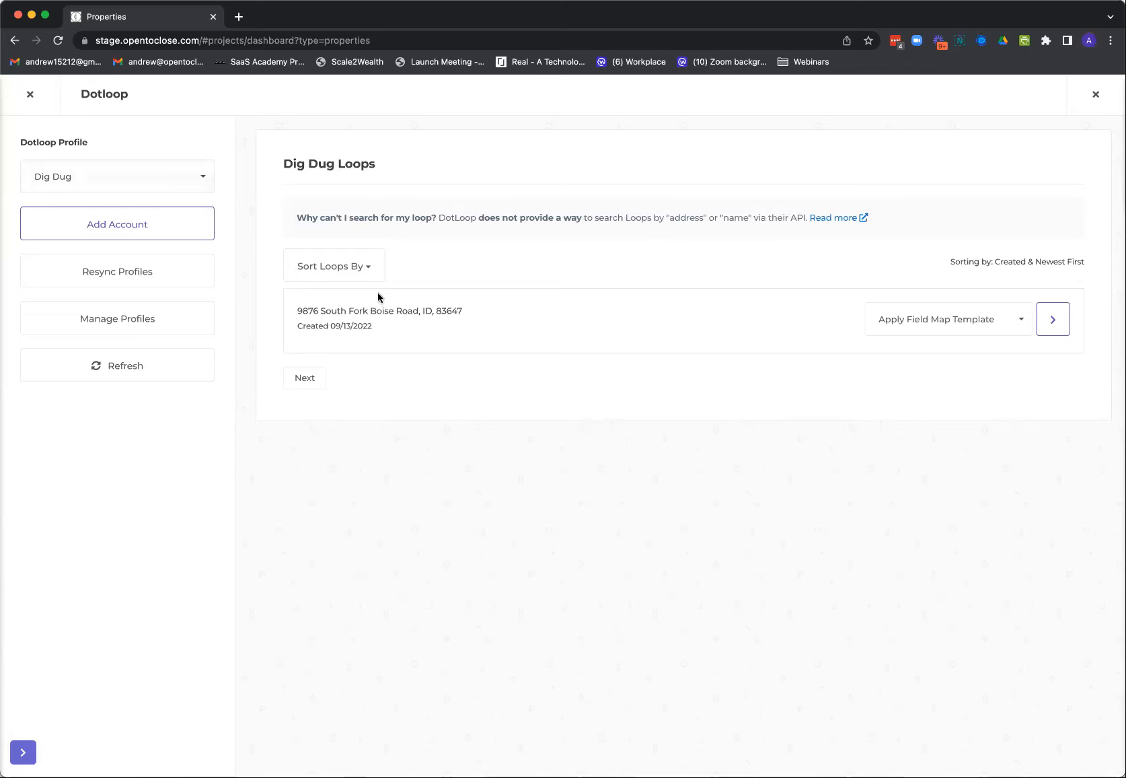
Apply the Dotloop Mapping Template to the listed loop and proceed to its import details
{"action": "left_click", "coordinate": [938, 319]}
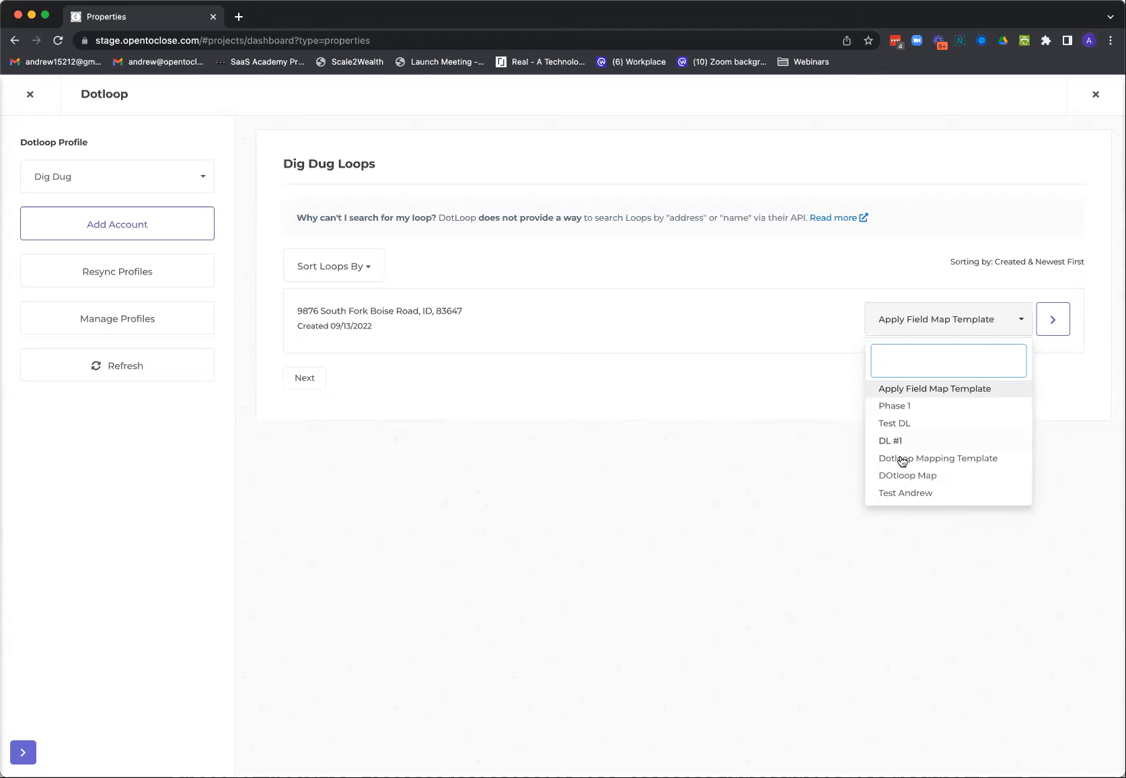
{"action": "left_click", "coordinate": [940, 458]}
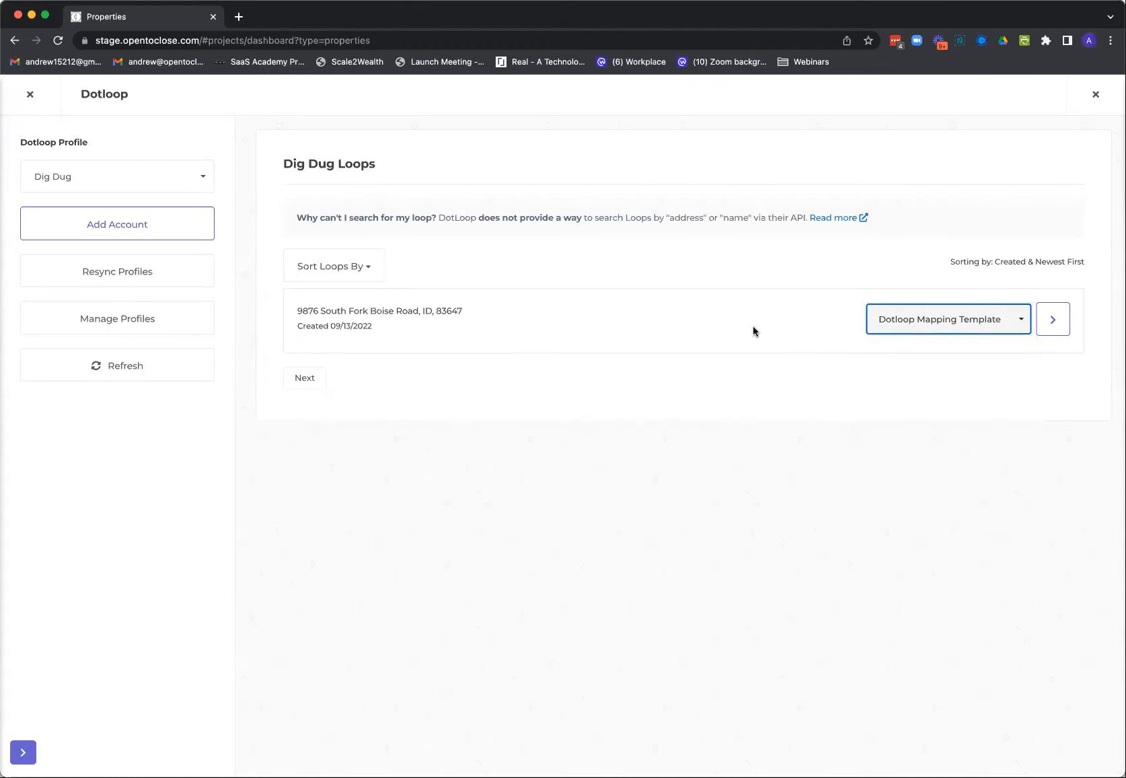
{"action": "left_click", "coordinate": [1052, 325]}
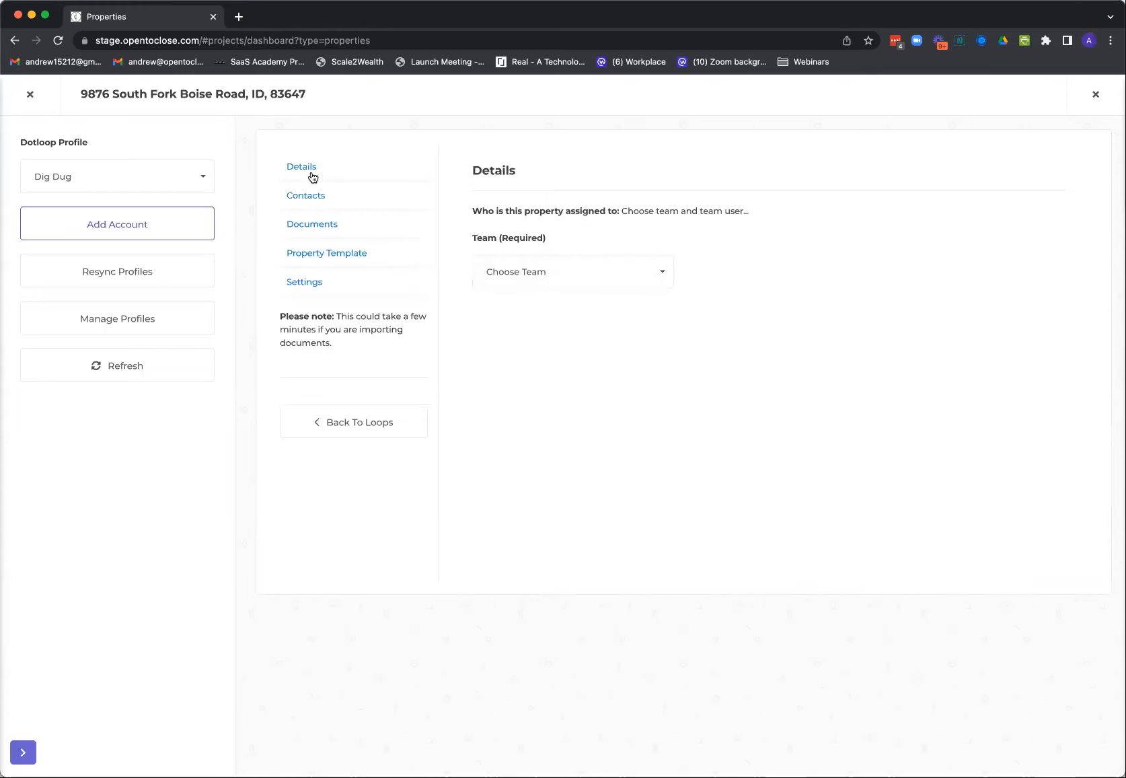
View the team choices in the Dotloop import details and close the import without assigning a team
{"action": "left_click", "coordinate": [504, 272]}
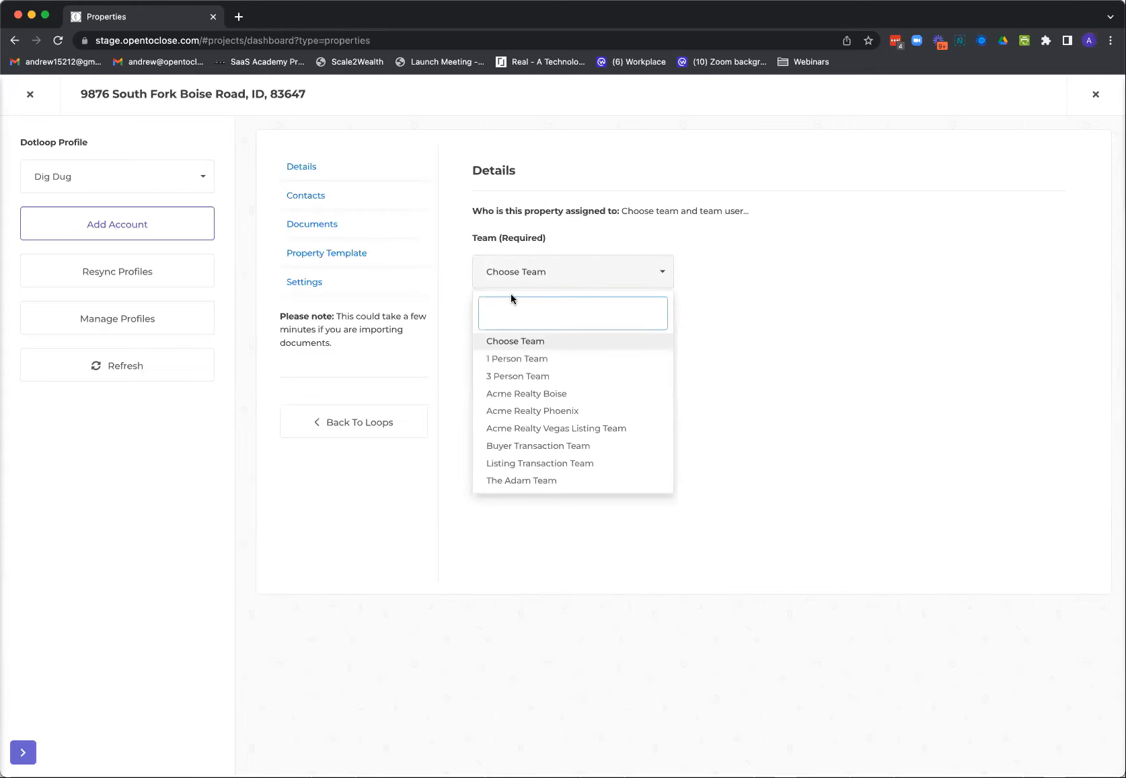
{"action": "left_click", "coordinate": [521, 279]}
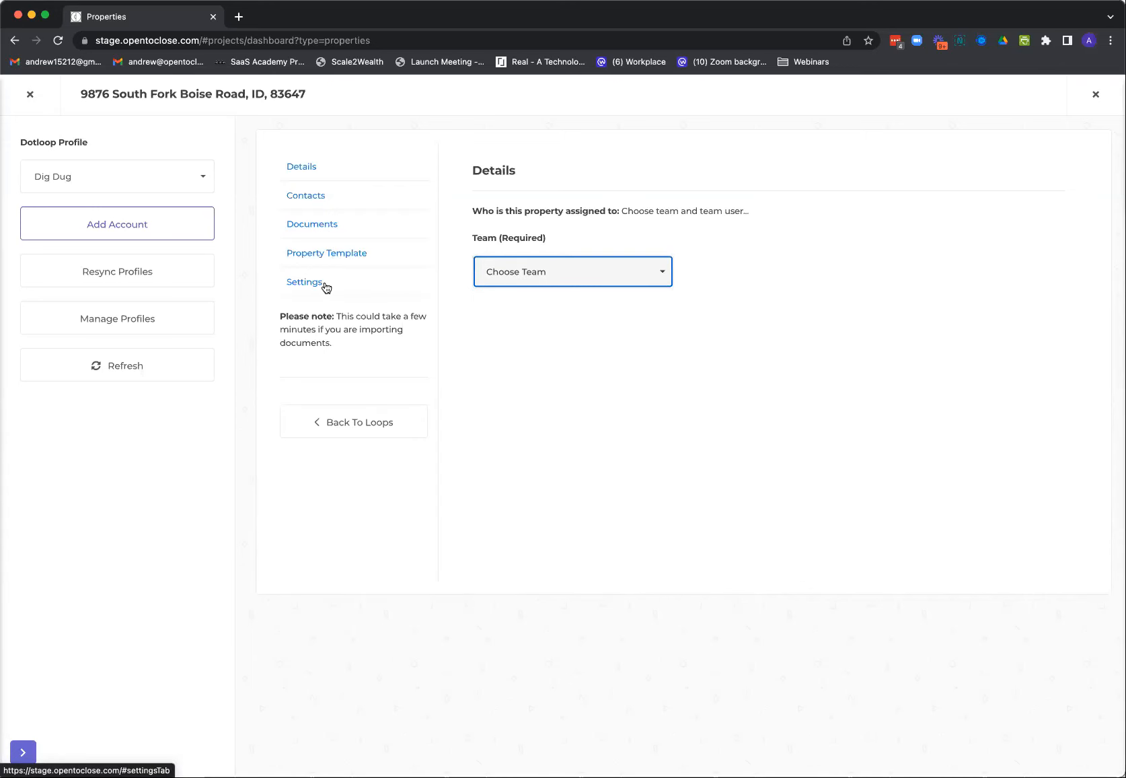
{"action": "left_click", "coordinate": [28, 97]}
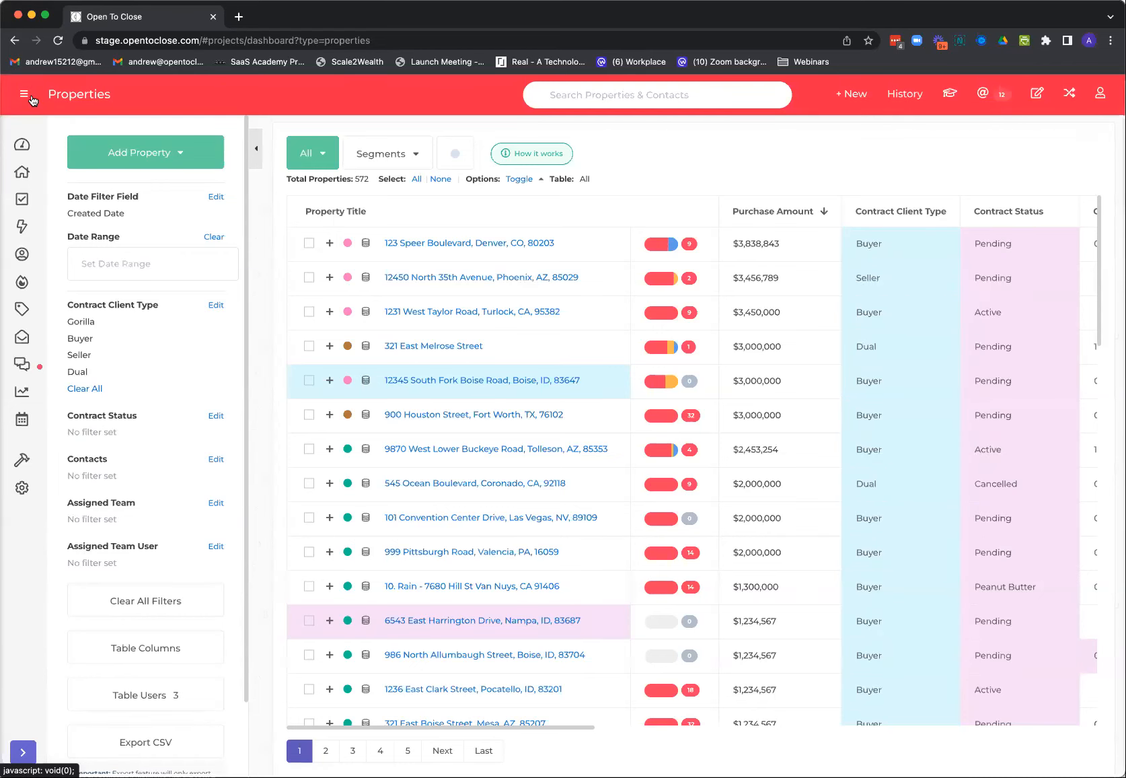
Open the most recently viewed property from the history and go to its Dotloop integration
{"action": "left_click", "coordinate": [898, 97]}
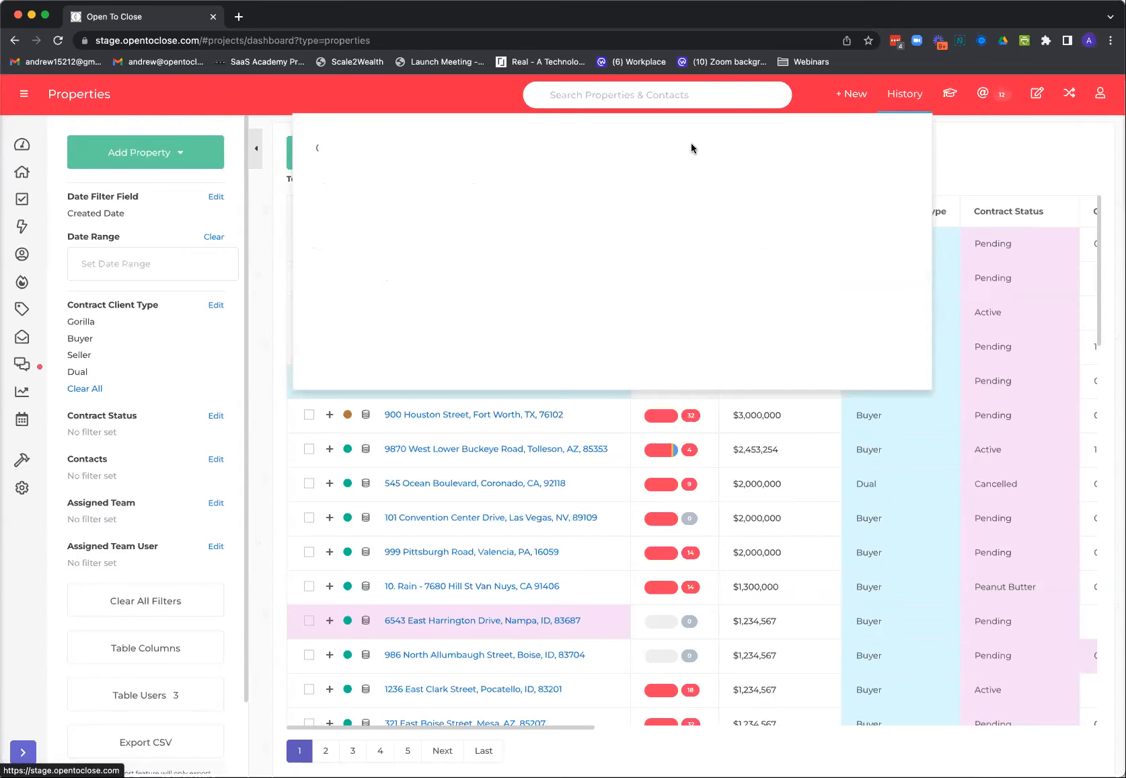
{"action": "left_click", "coordinate": [434, 162]}
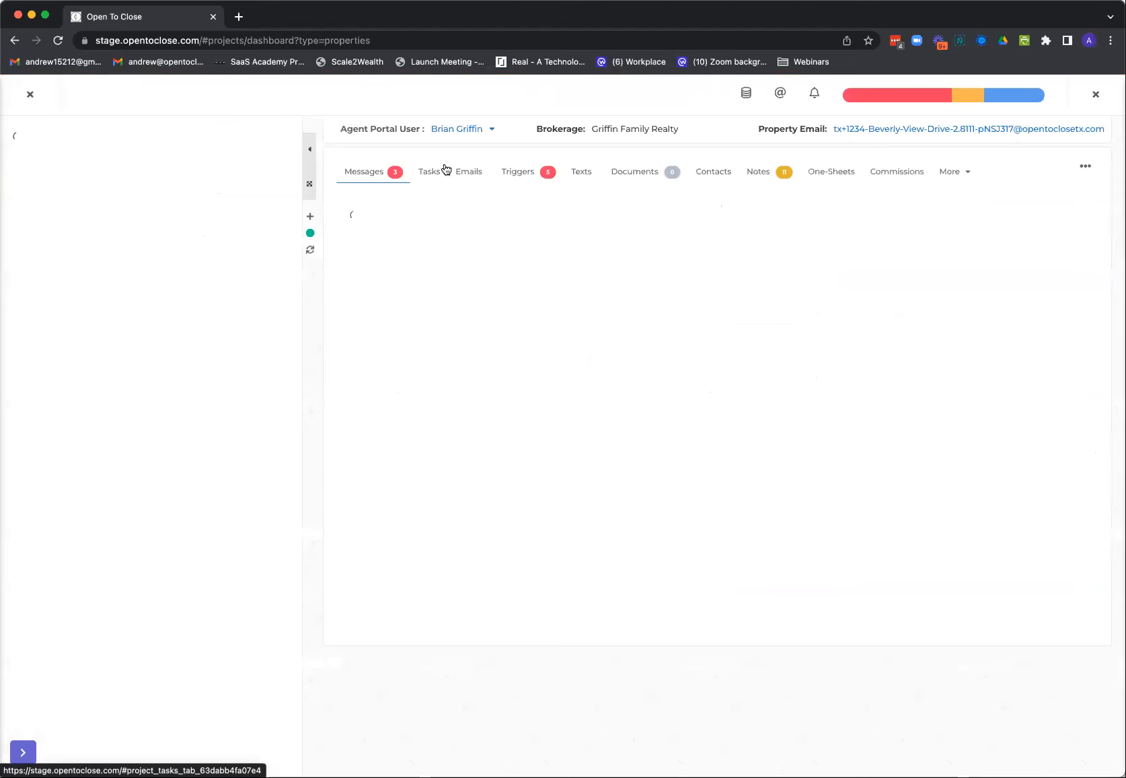
{"action": "left_click", "coordinate": [948, 171]}
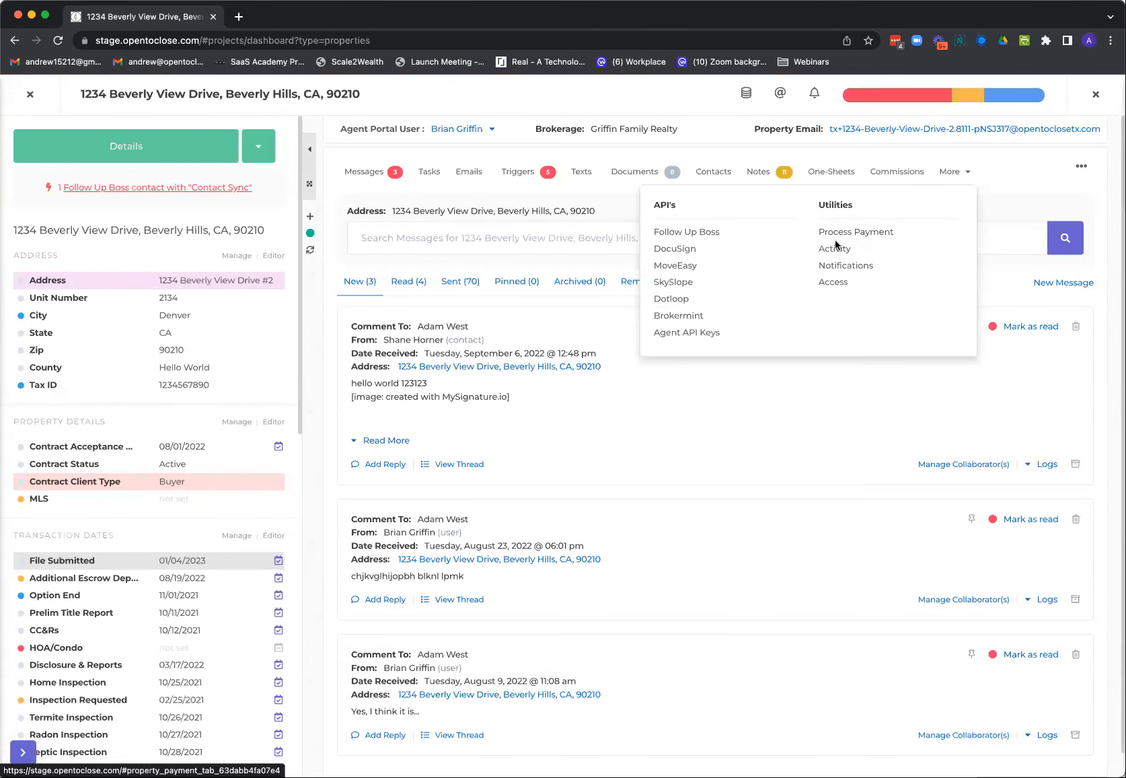
{"action": "left_click", "coordinate": [676, 298]}
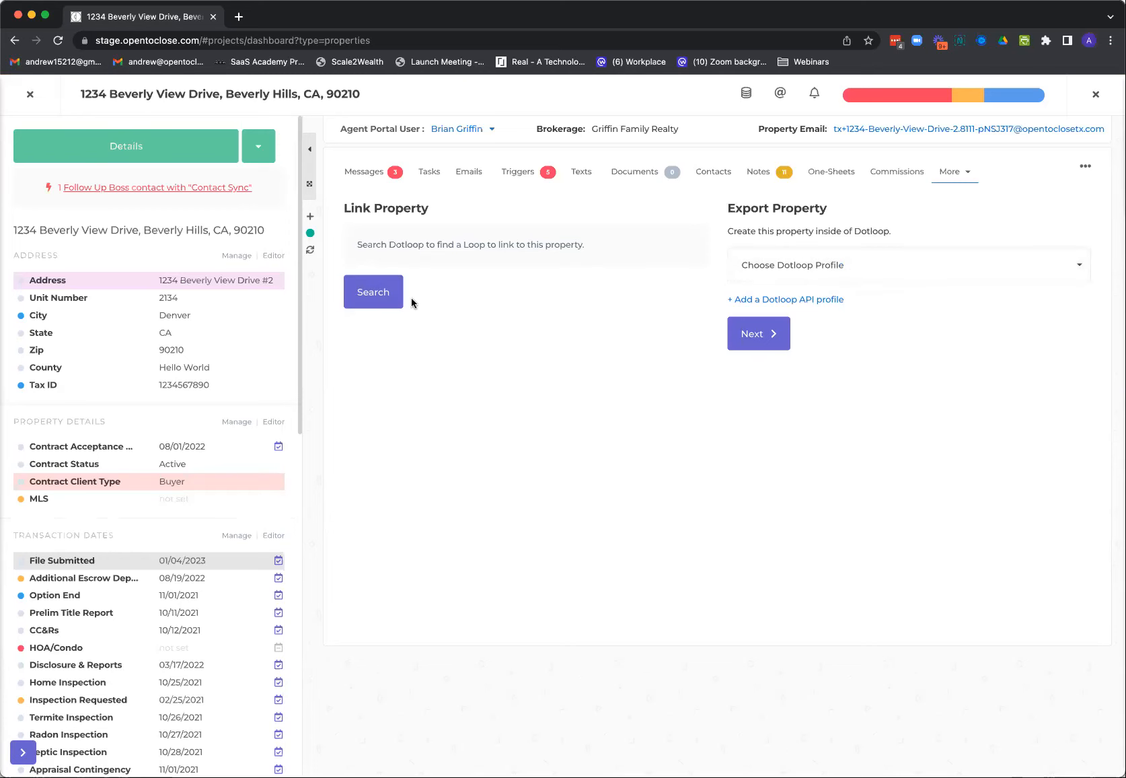
Search Dotloop under the first listed profile and assign the found loop to the property
{"action": "left_click", "coordinate": [372, 297]}
{"action": "left_click", "coordinate": [405, 169]}
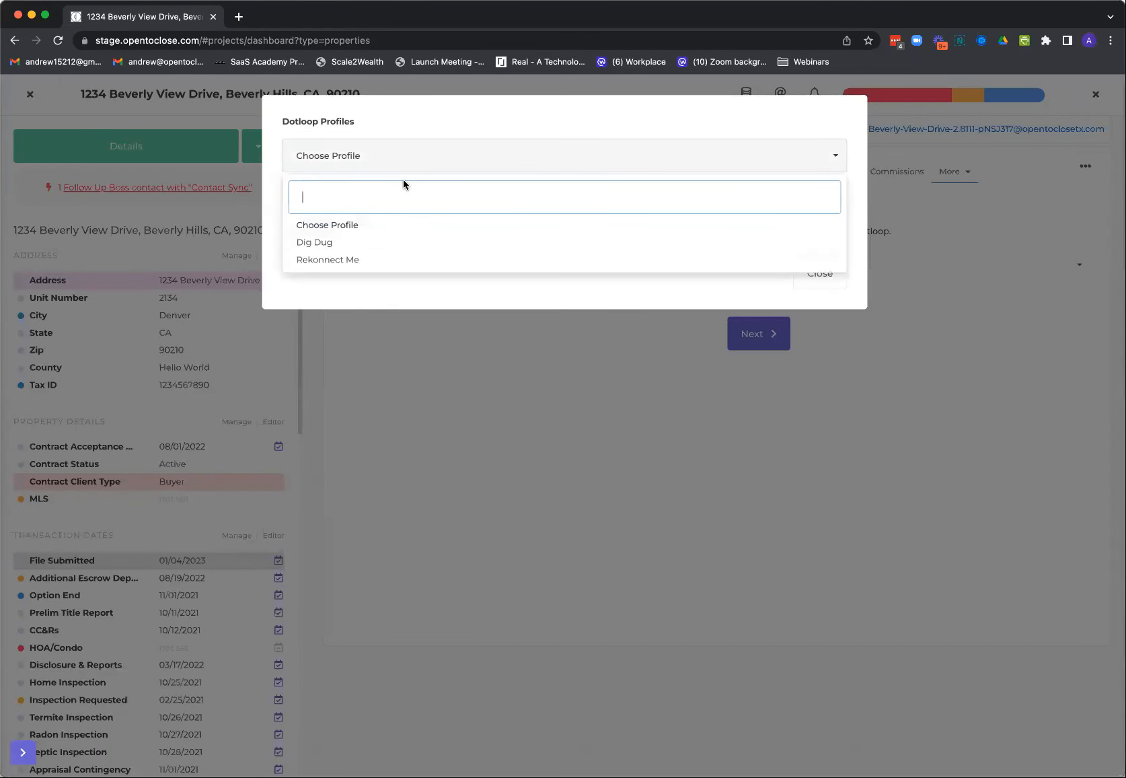
{"action": "left_click", "coordinate": [351, 243]}
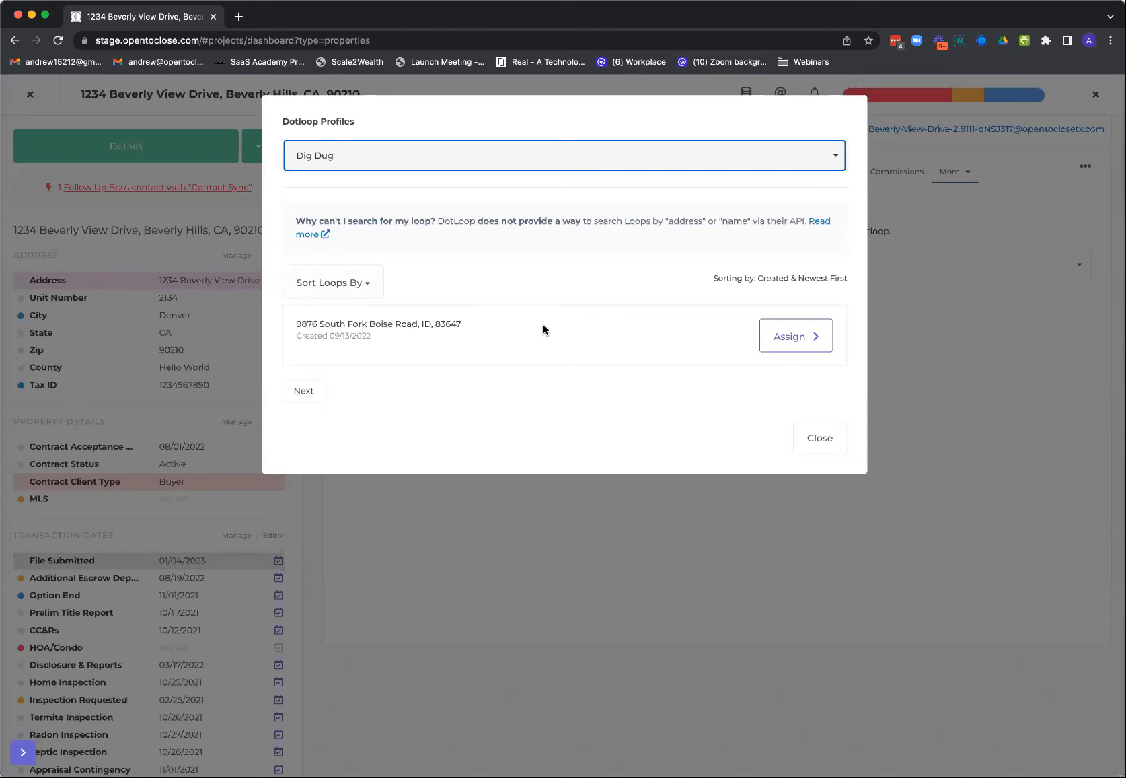
{"action": "left_click", "coordinate": [795, 339]}
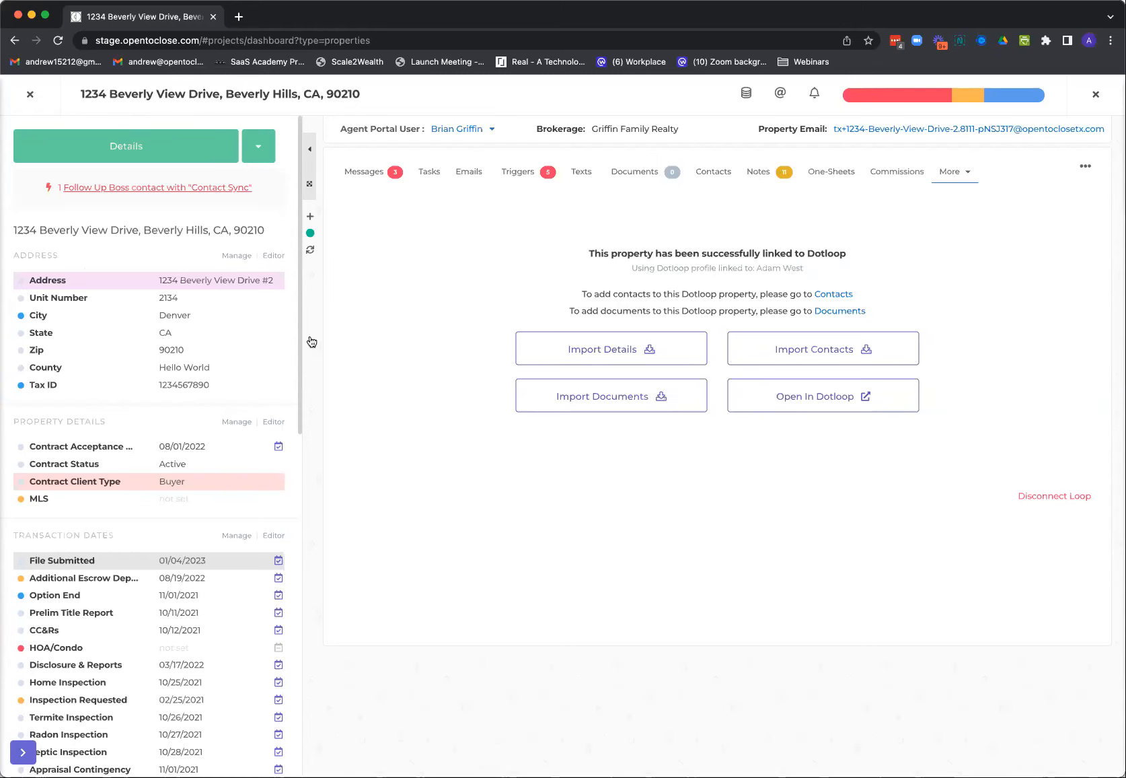
Review the linked loop's field values and mappings for importing details, and close them without importing
{"action": "left_click", "coordinate": [641, 355]}
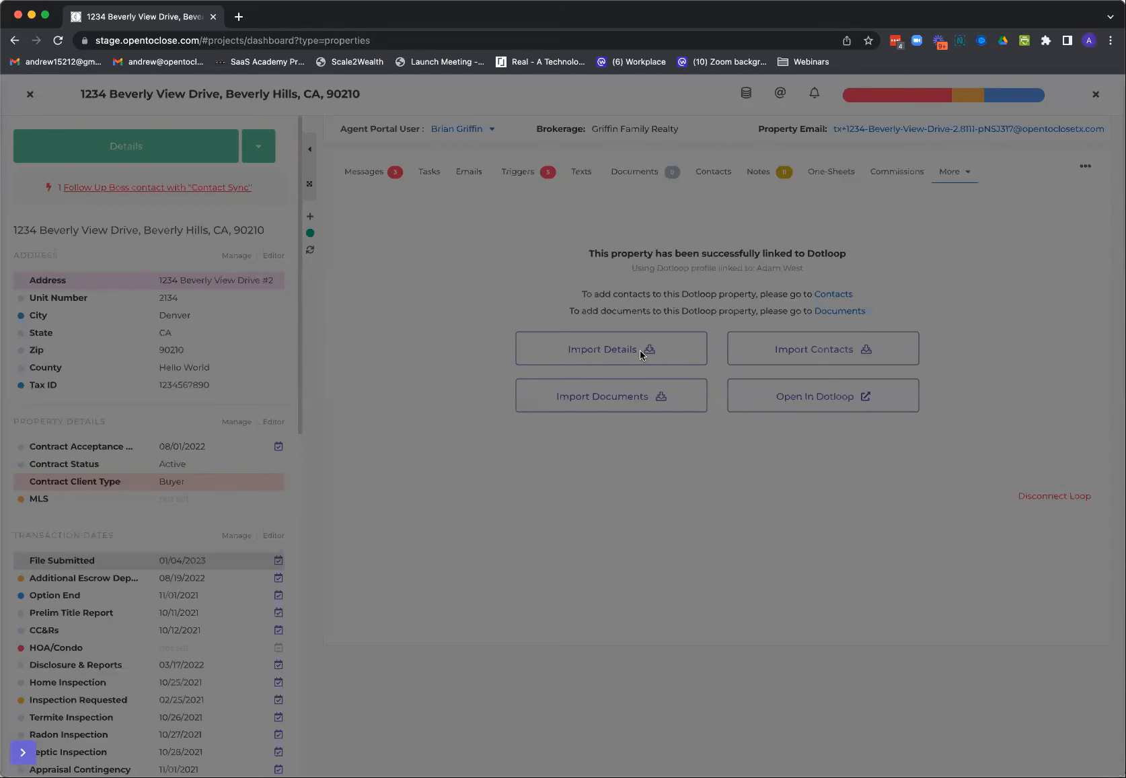
{"action": "scroll", "coordinate": [636, 285], "scroll_direction": "down", "scroll_amount": 3}
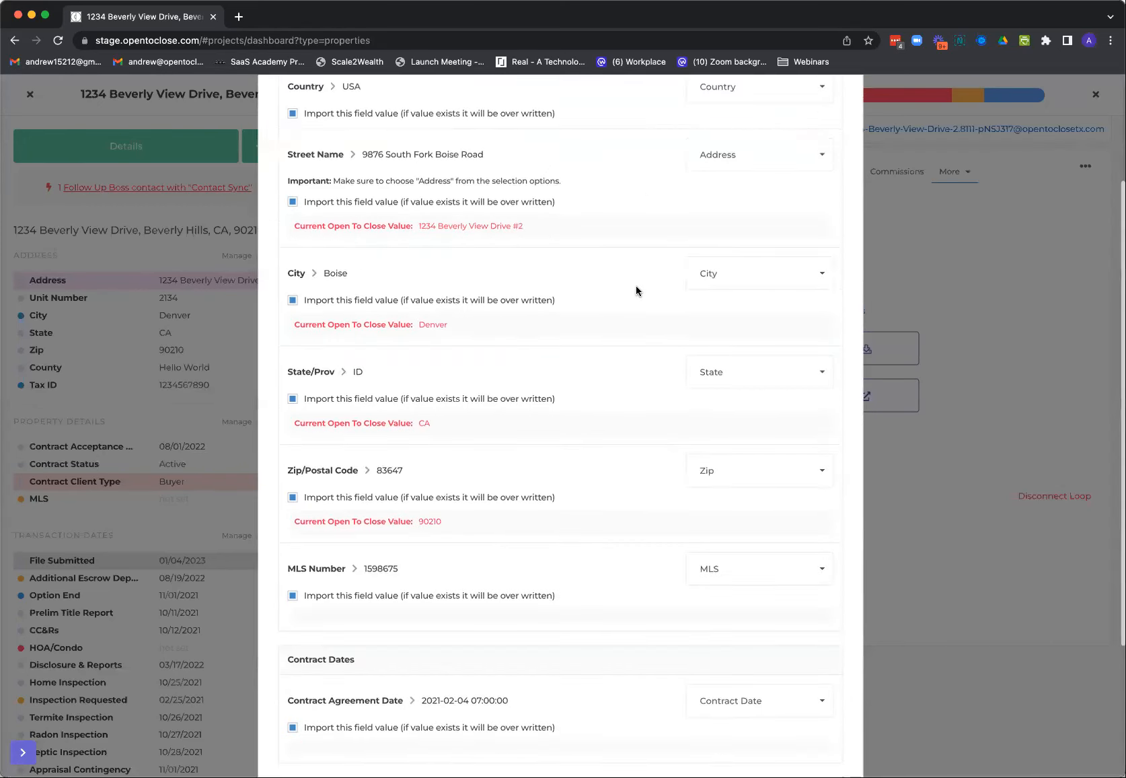
{"action": "scroll", "coordinate": [636, 290], "scroll_direction": "down", "scroll_amount": 2}
{"action": "scroll", "coordinate": [636, 291], "scroll_direction": "down", "scroll_amount": 2}
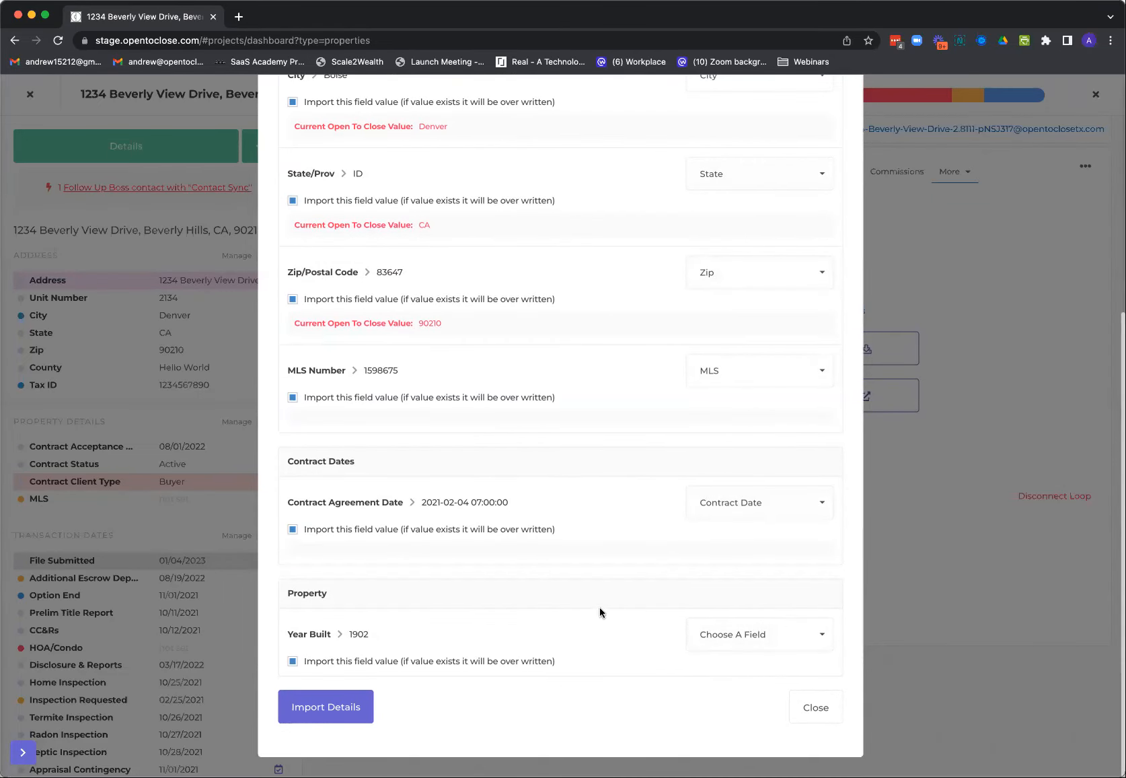
{"action": "left_click", "coordinate": [831, 706]}
View the linked loop's contact and document import options and close both without importing
{"action": "left_click", "coordinate": [827, 356]}
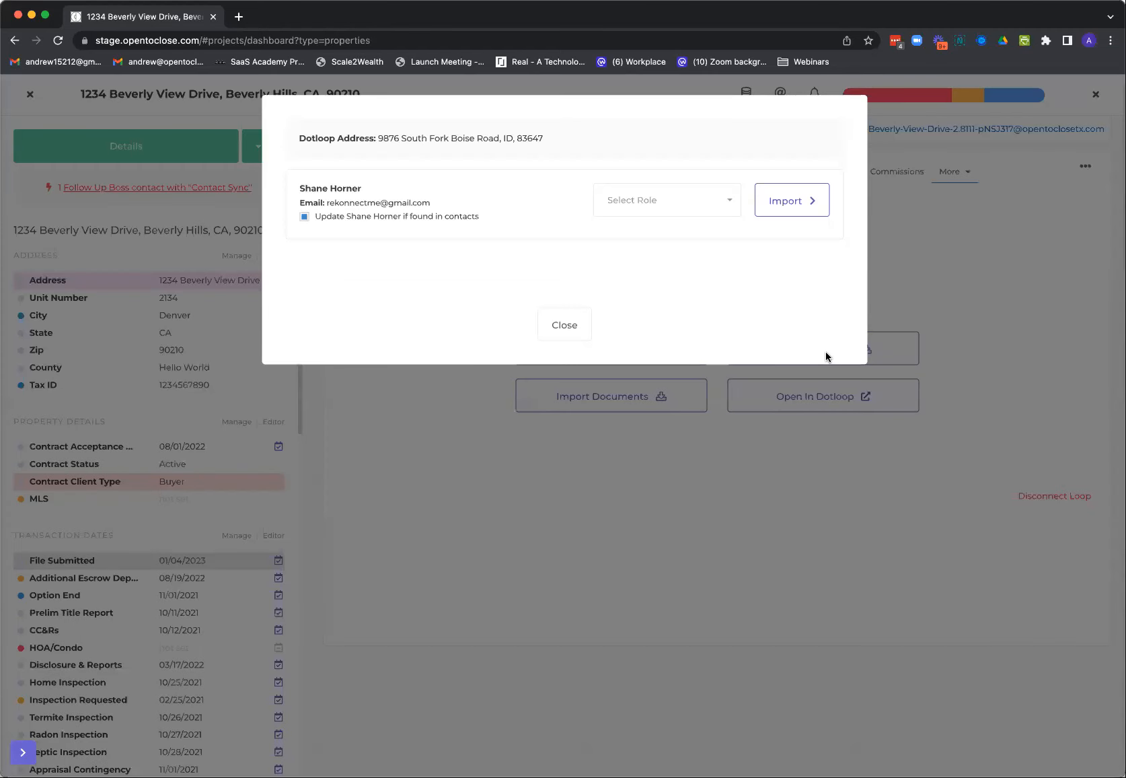
{"action": "left_click", "coordinate": [558, 326]}
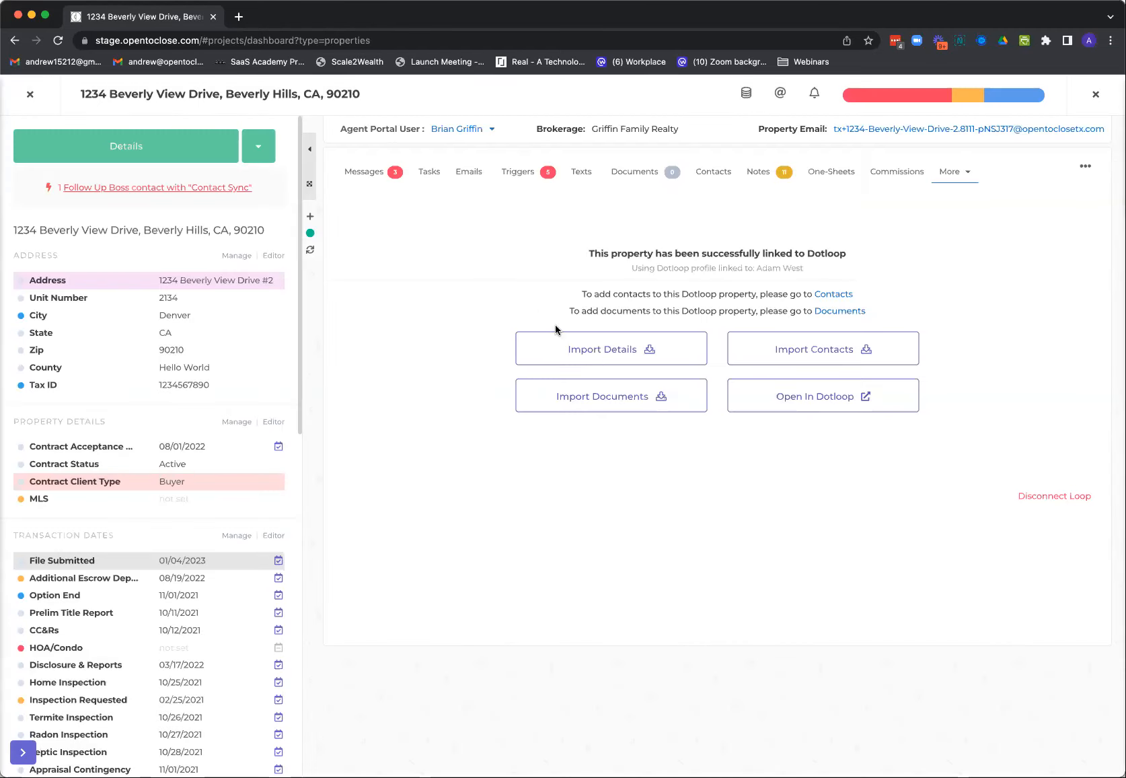
{"action": "left_click", "coordinate": [627, 397]}
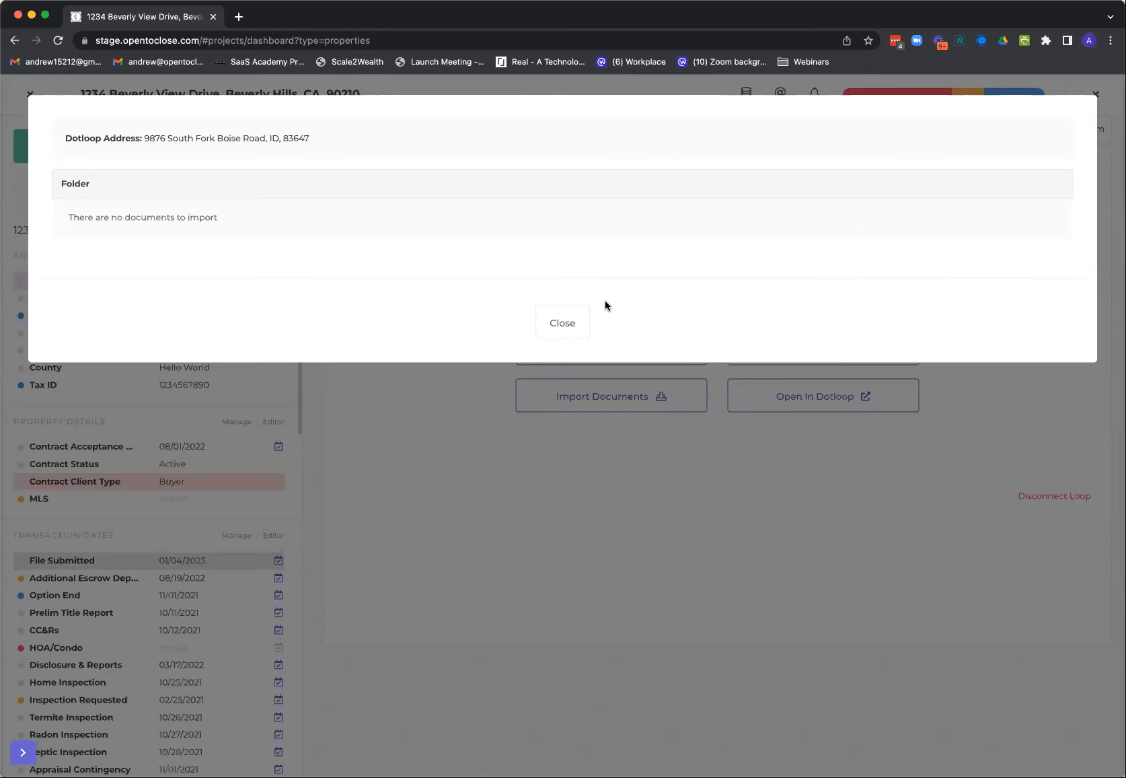
{"action": "left_click", "coordinate": [564, 330]}
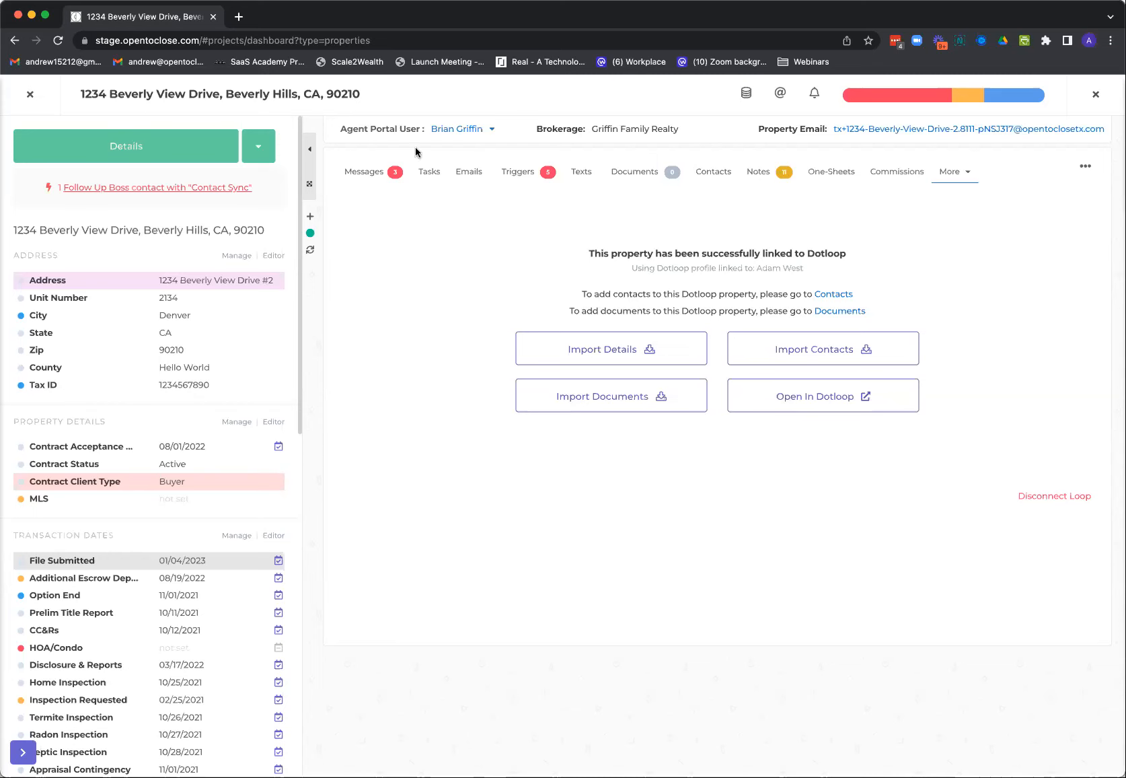
View the property's tasks, cancel editing of its contract title, and leave the property
{"action": "left_click", "coordinate": [427, 181]}
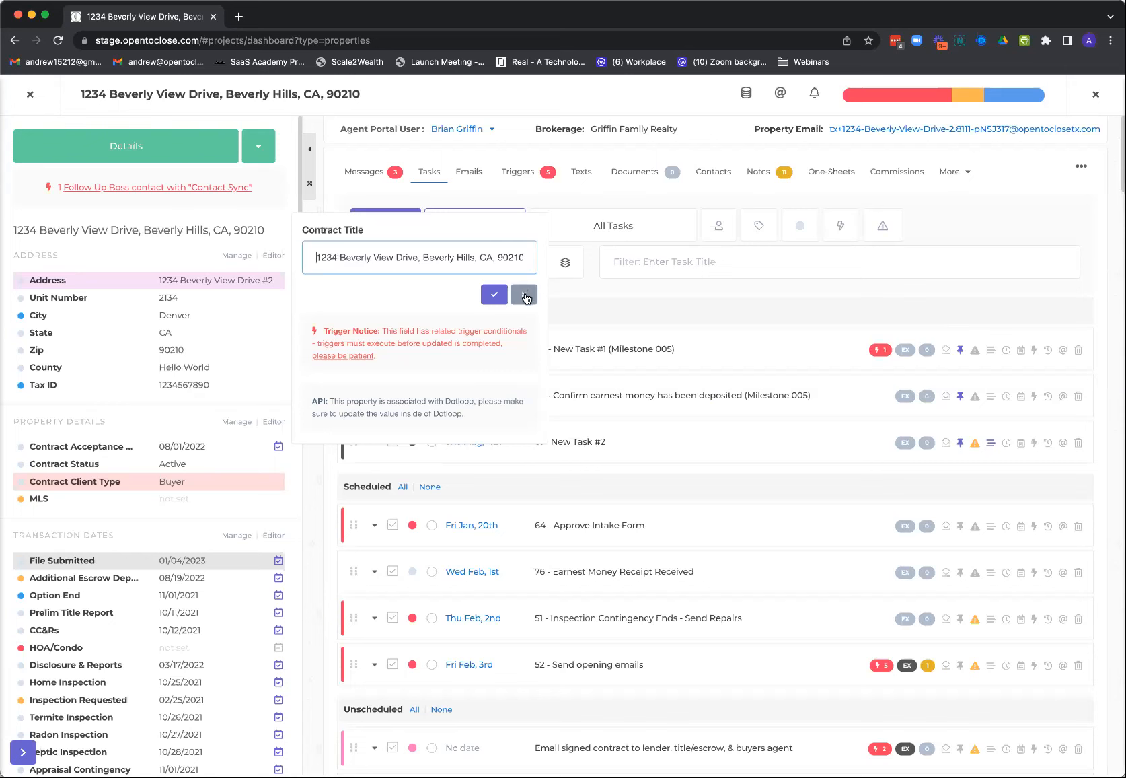
{"action": "left_click", "coordinate": [526, 298]}
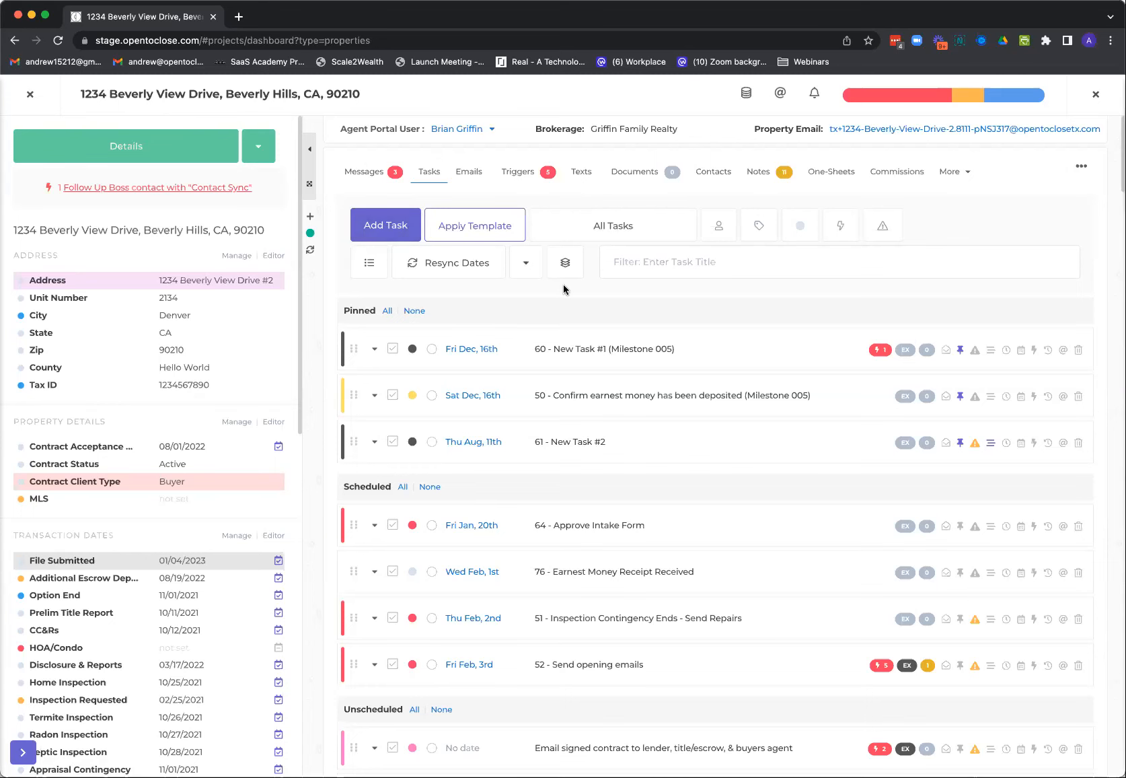
{"action": "left_click", "coordinate": [29, 97]}
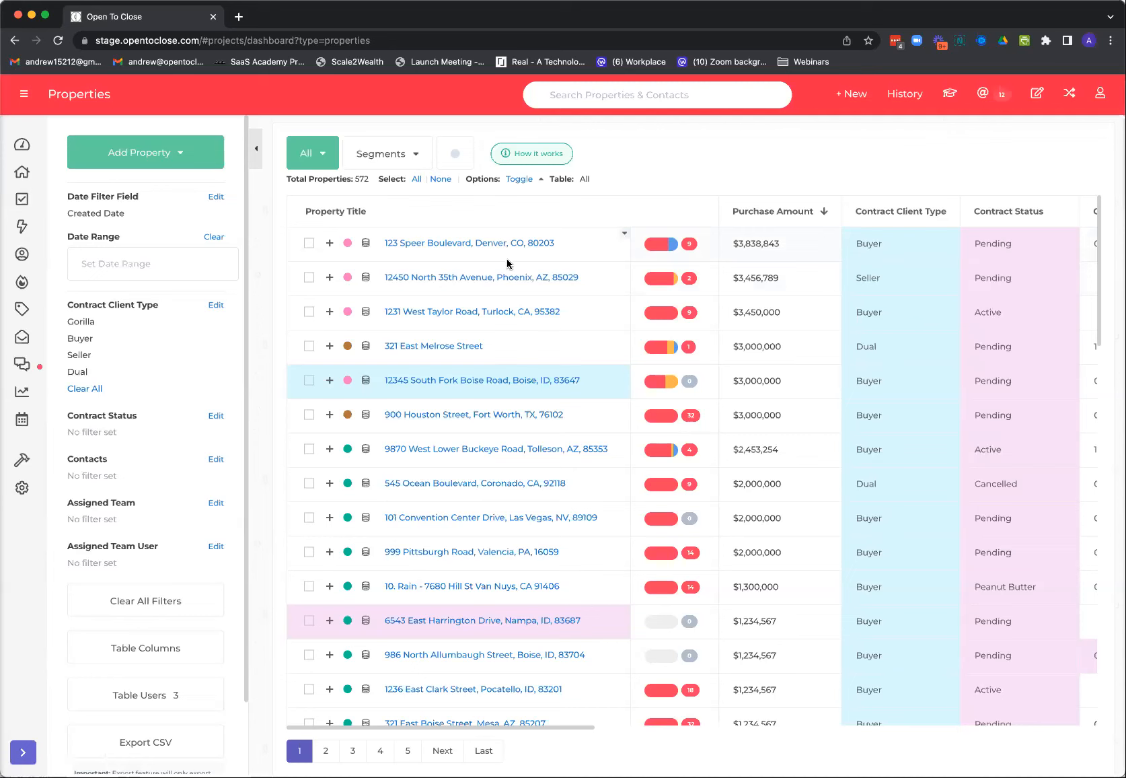
Reopen the most recently viewed property from the history and view the additional options for its details
{"action": "left_click", "coordinate": [901, 99]}
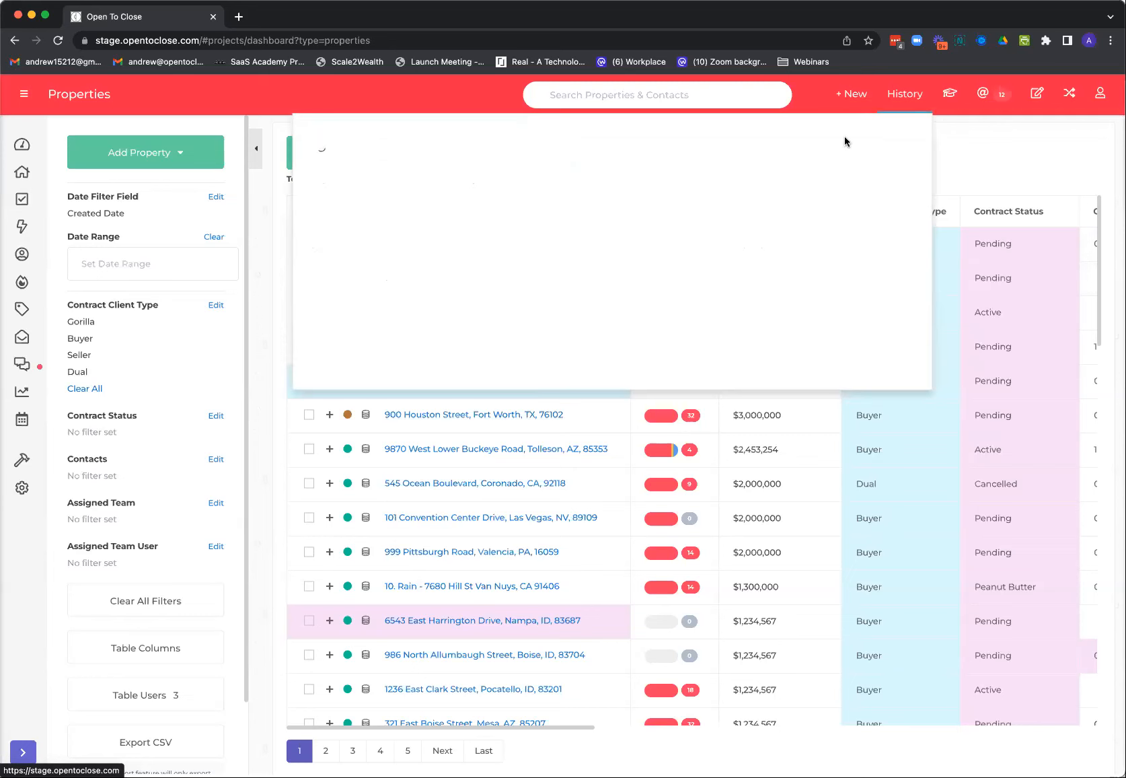
{"action": "left_click", "coordinate": [446, 166]}
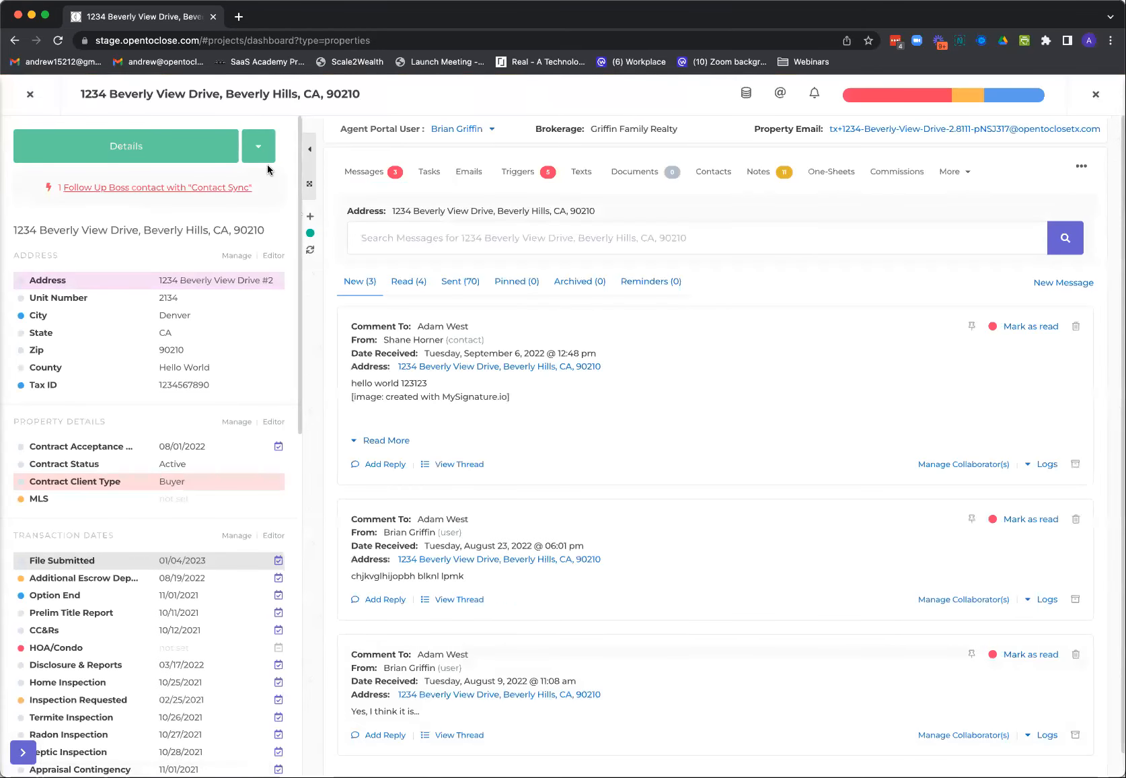
{"action": "left_click", "coordinate": [262, 159]}
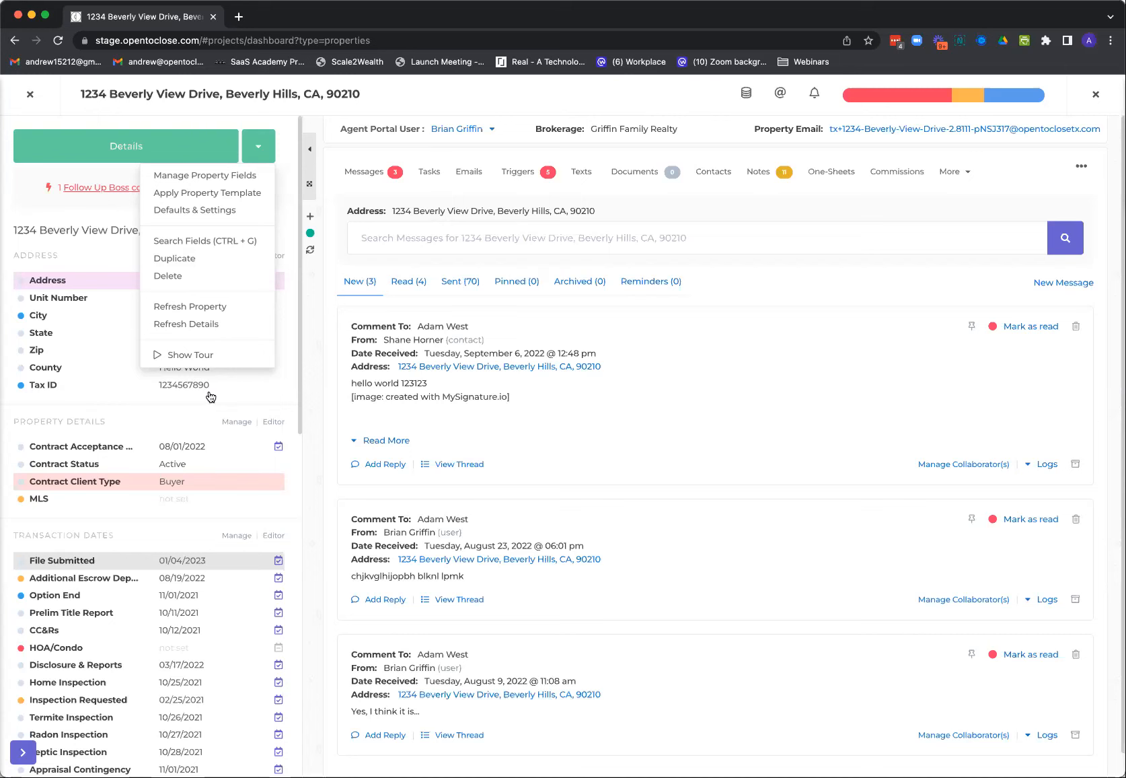
{"action": "left_click", "coordinate": [258, 156]}
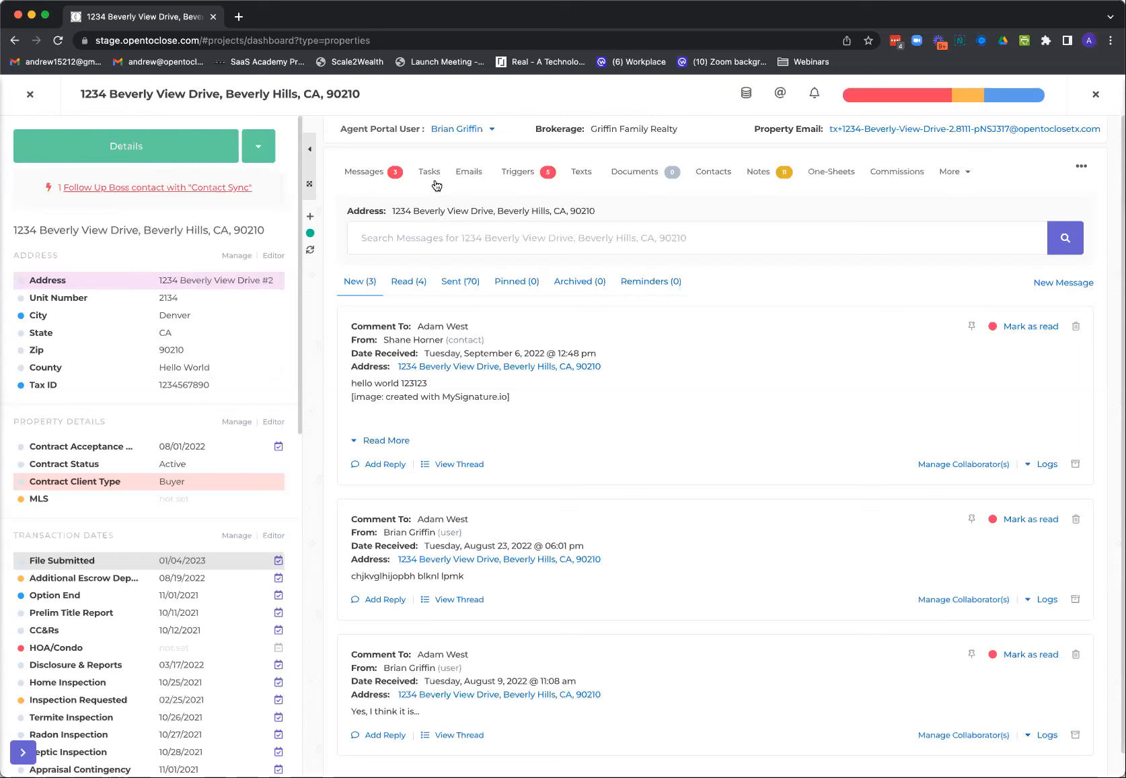
View the property's Ready To Go triggers with their options and details expanded
{"action": "left_click", "coordinate": [518, 173]}
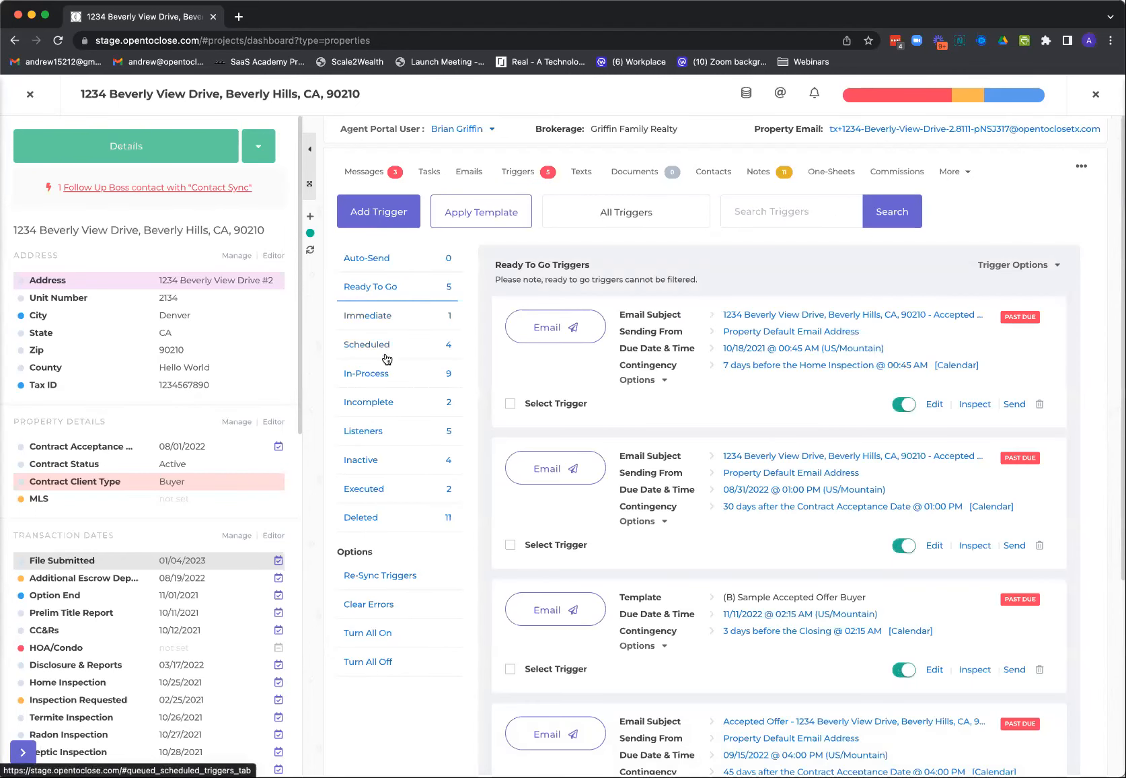
{"action": "left_click", "coordinate": [990, 266]}
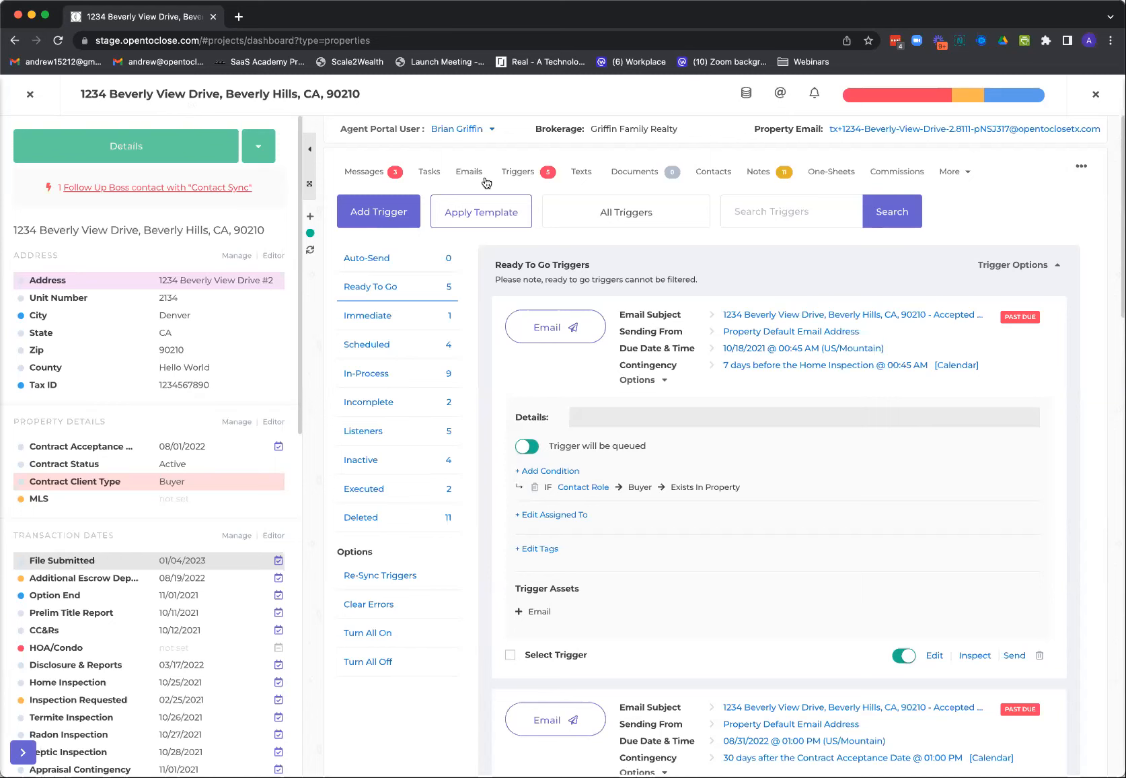
{"action": "scroll", "coordinate": [686, 483], "scroll_direction": "down", "scroll_amount": 2}
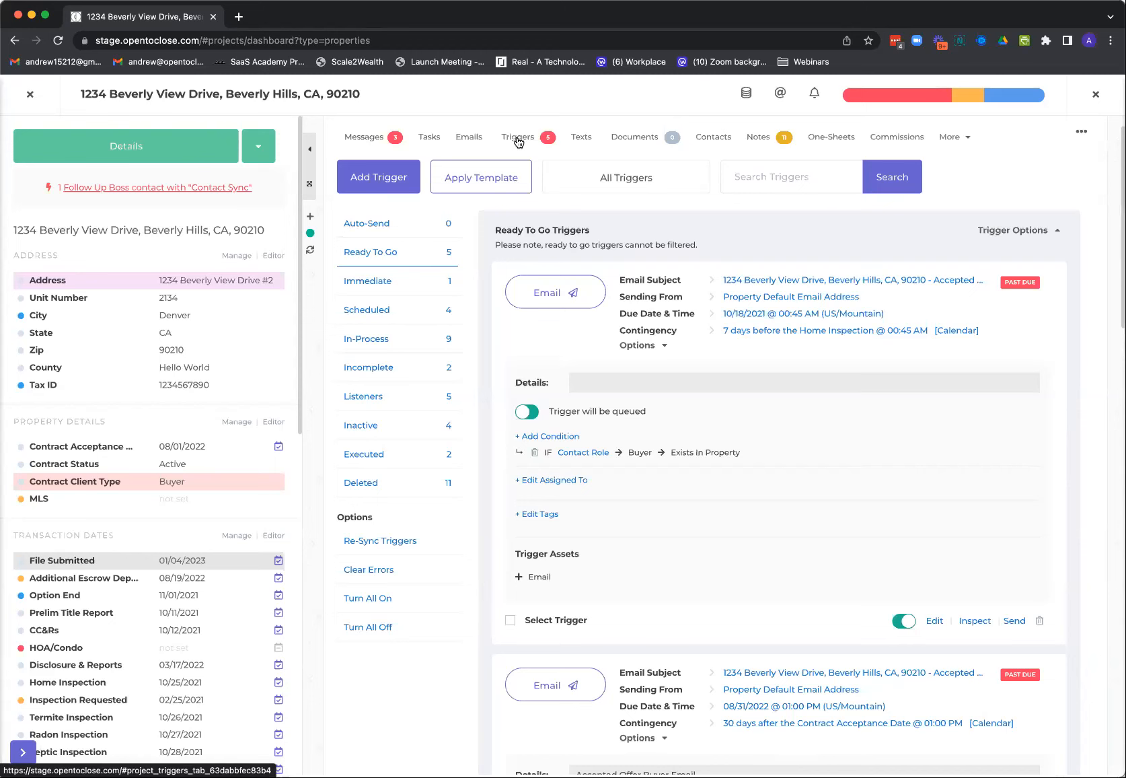
Leave the property, view the Reporting dashboard, and return to the Properties list
{"action": "left_click", "coordinate": [29, 94]}
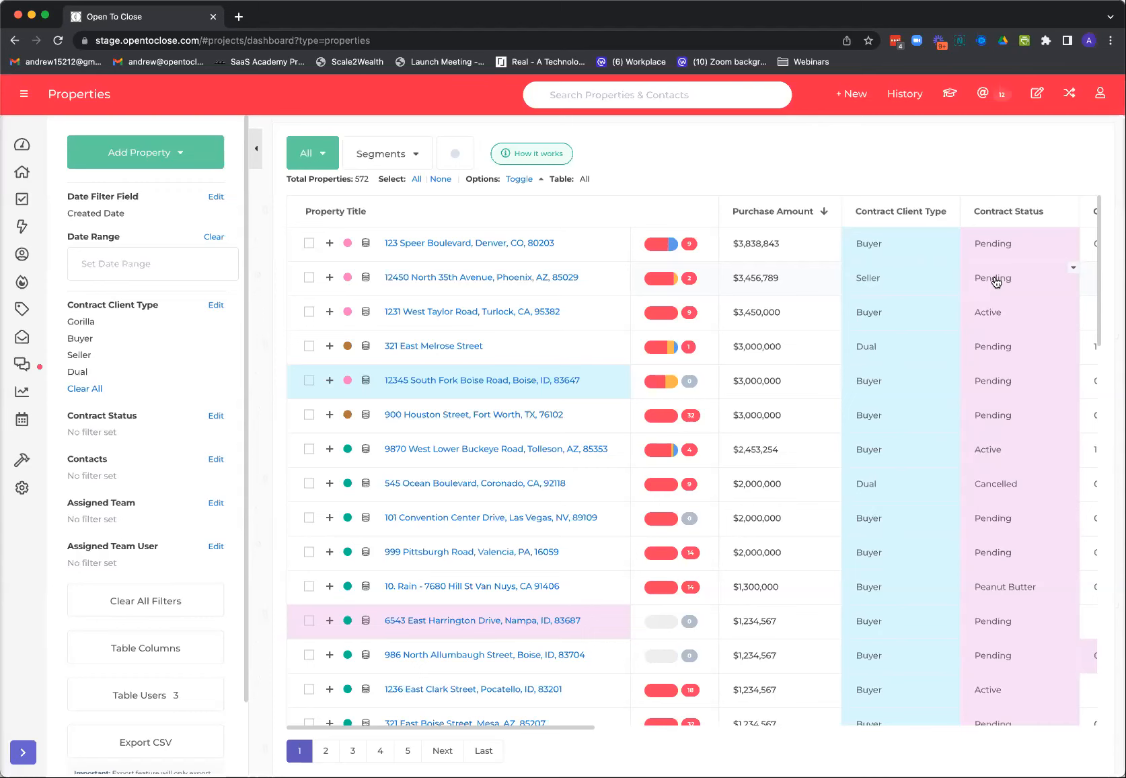
{"action": "left_click", "coordinate": [28, 402]}
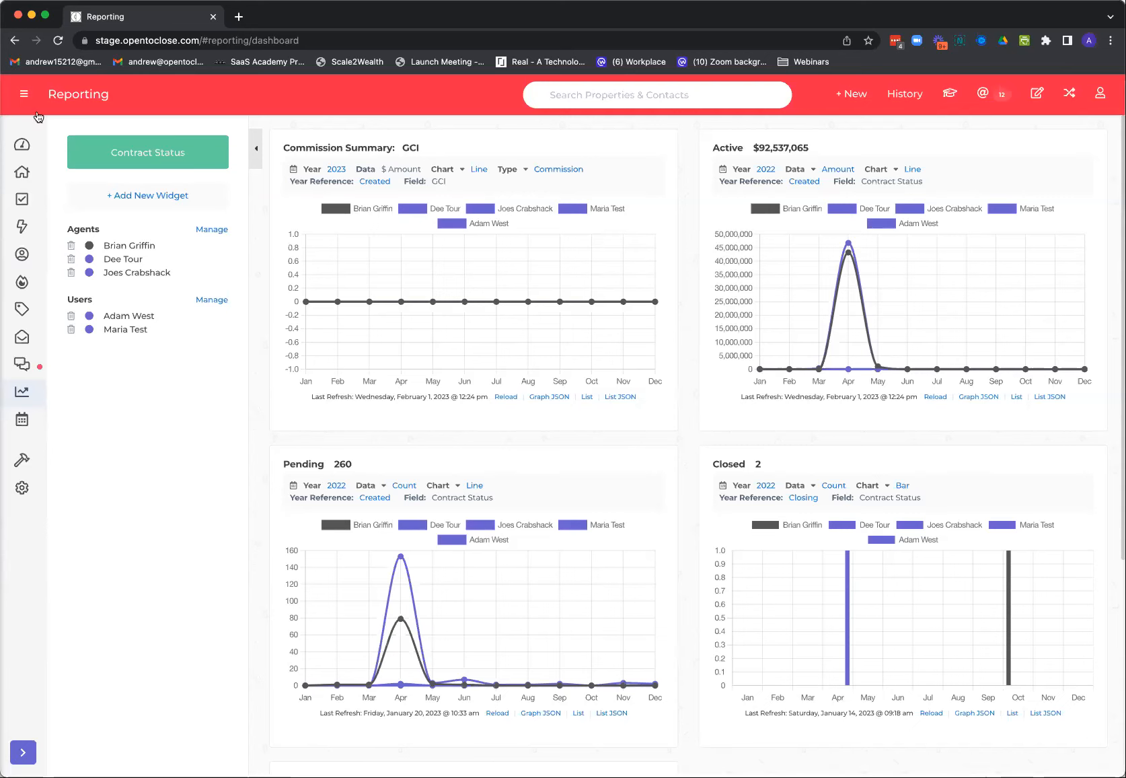
{"action": "left_click", "coordinate": [22, 172]}
Reopen the most recently viewed property, view its Contract Acceptance Date calendar options, and close them without updating
{"action": "left_click", "coordinate": [904, 95]}
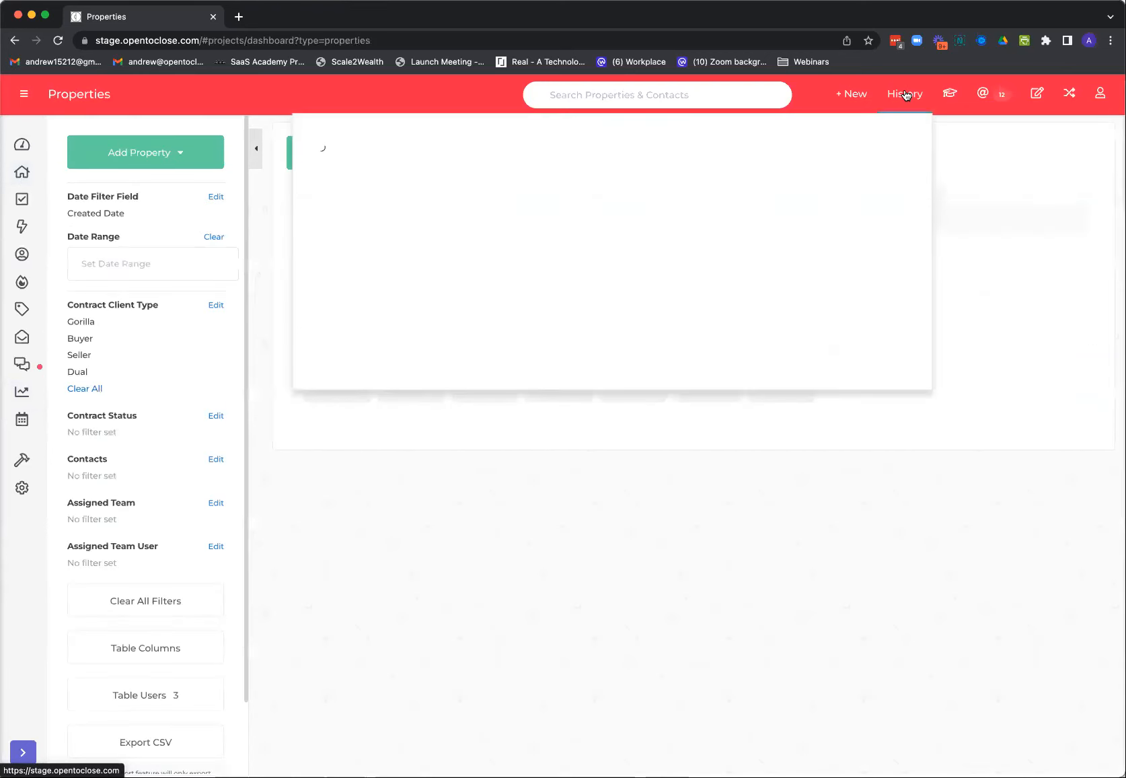
{"action": "left_click", "coordinate": [410, 167]}
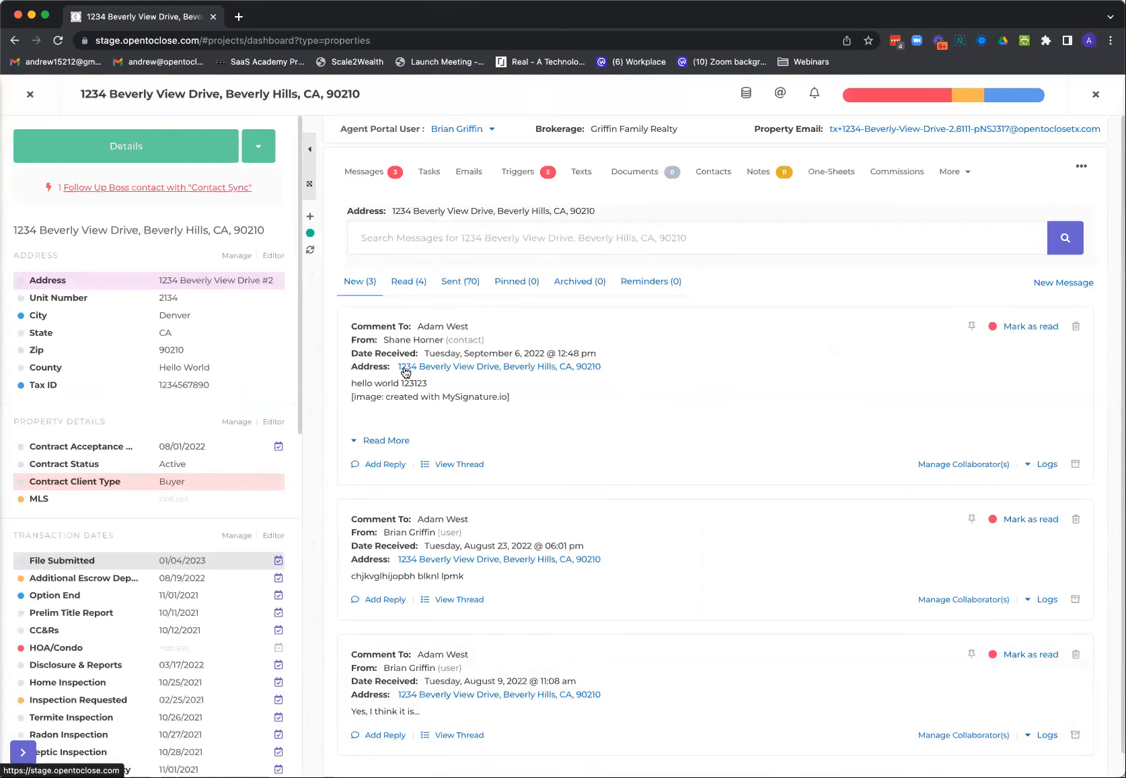
{"action": "left_click", "coordinate": [183, 444]}
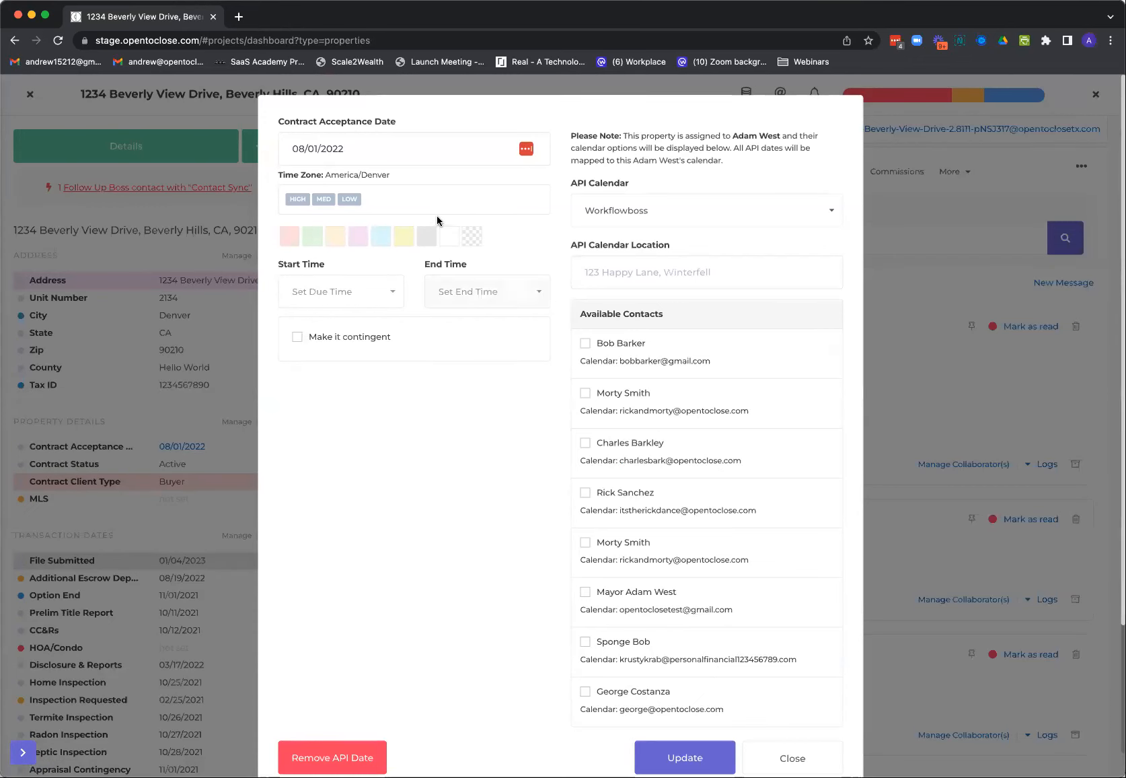
{"action": "left_click", "coordinate": [940, 447]}
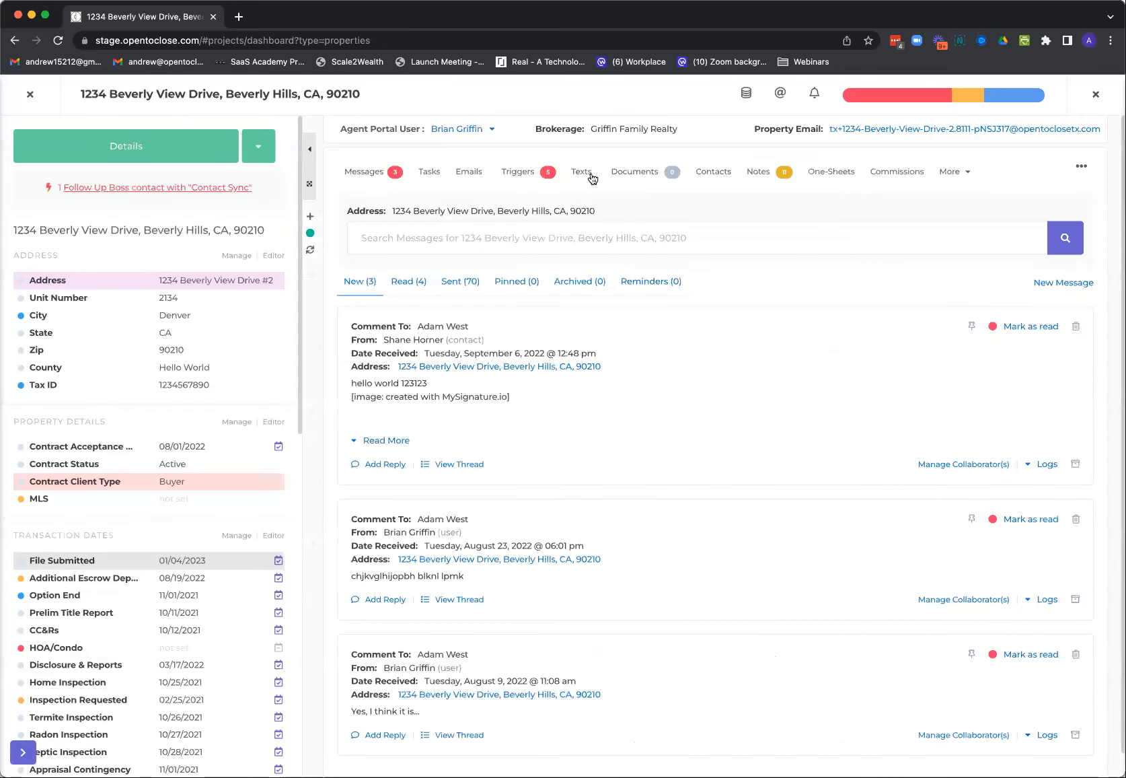
View the property's contacts and their options for inclusion on all calendar date invitations
{"action": "left_click", "coordinate": [705, 174]}
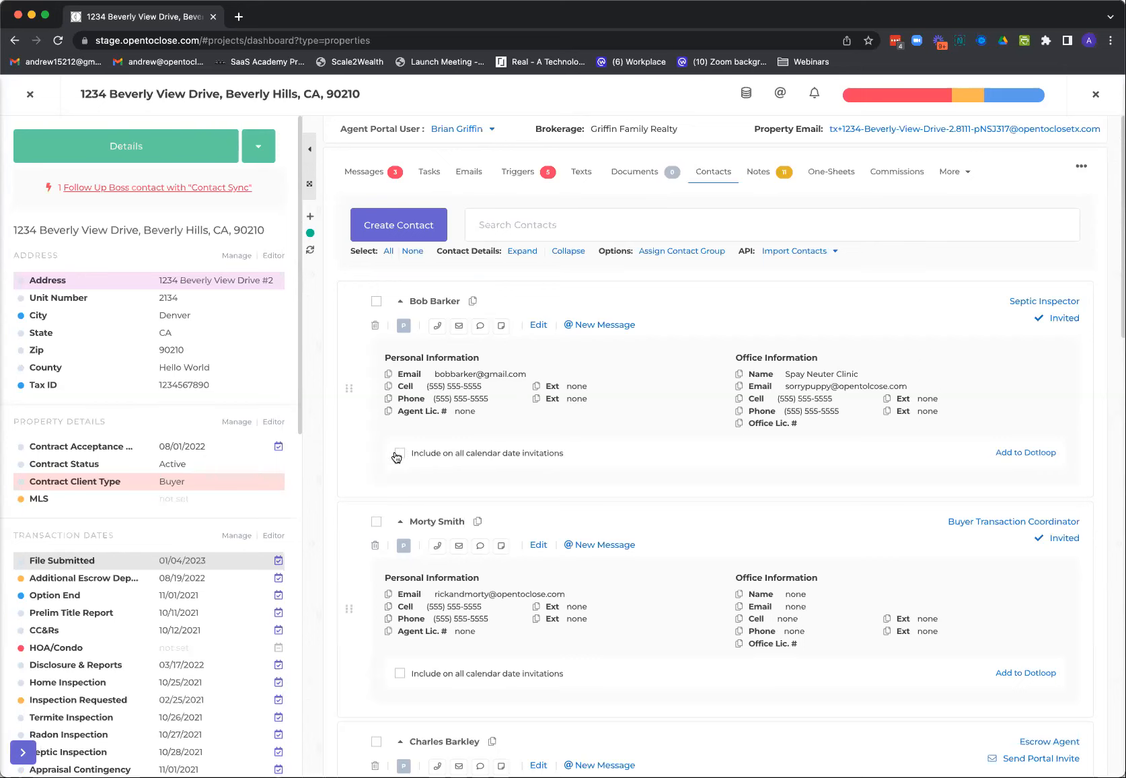
{"action": "scroll", "coordinate": [285, 482], "scroll_direction": "down", "scroll_amount": 1}
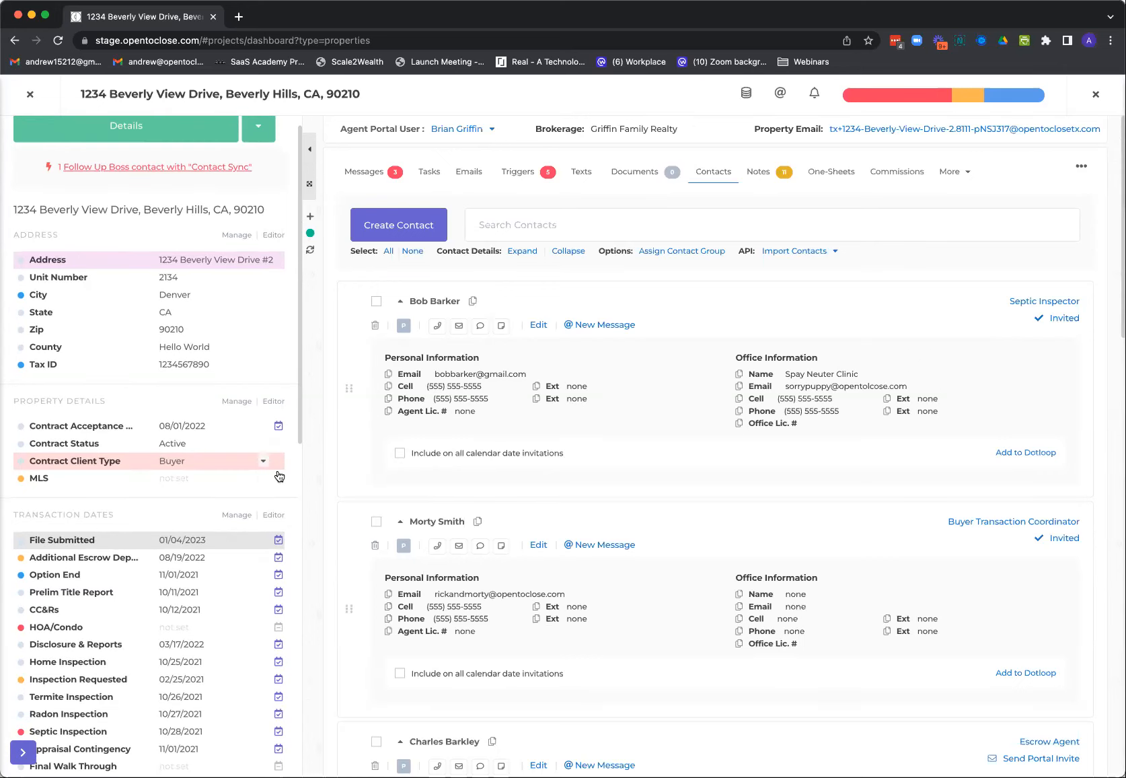
View the API calendar choices for the CC&Rs transaction date and close its options without updating
{"action": "scroll", "coordinate": [276, 725], "scroll_direction": "down", "scroll_amount": 1}
{"action": "scroll", "coordinate": [276, 725], "scroll_direction": "down", "scroll_amount": 5}
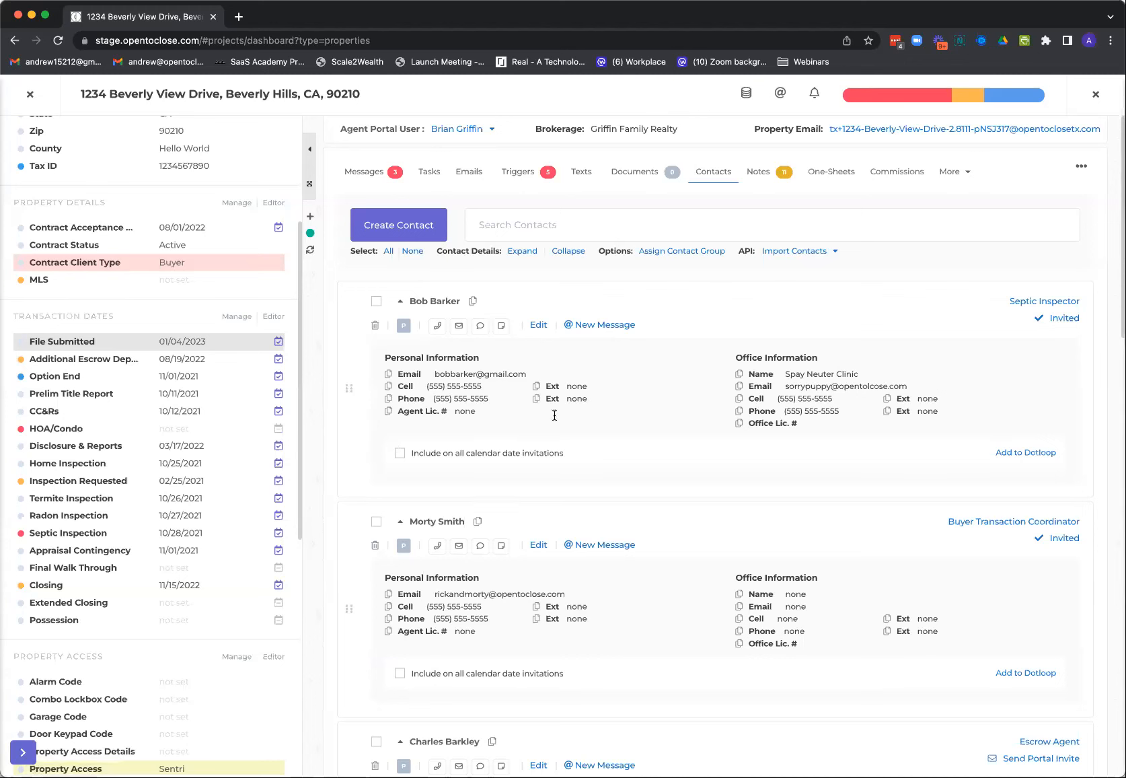
{"action": "left_click", "coordinate": [183, 411]}
{"action": "left_click", "coordinate": [681, 216]}
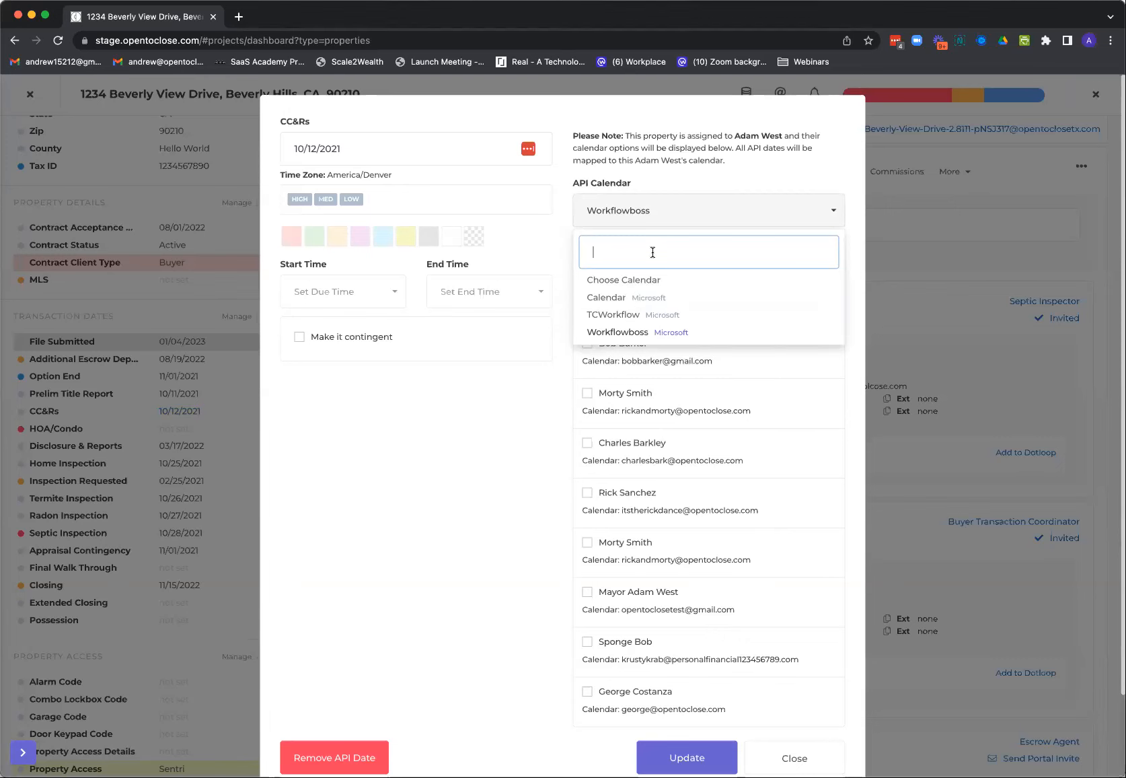
{"action": "left_click", "coordinate": [553, 436]}
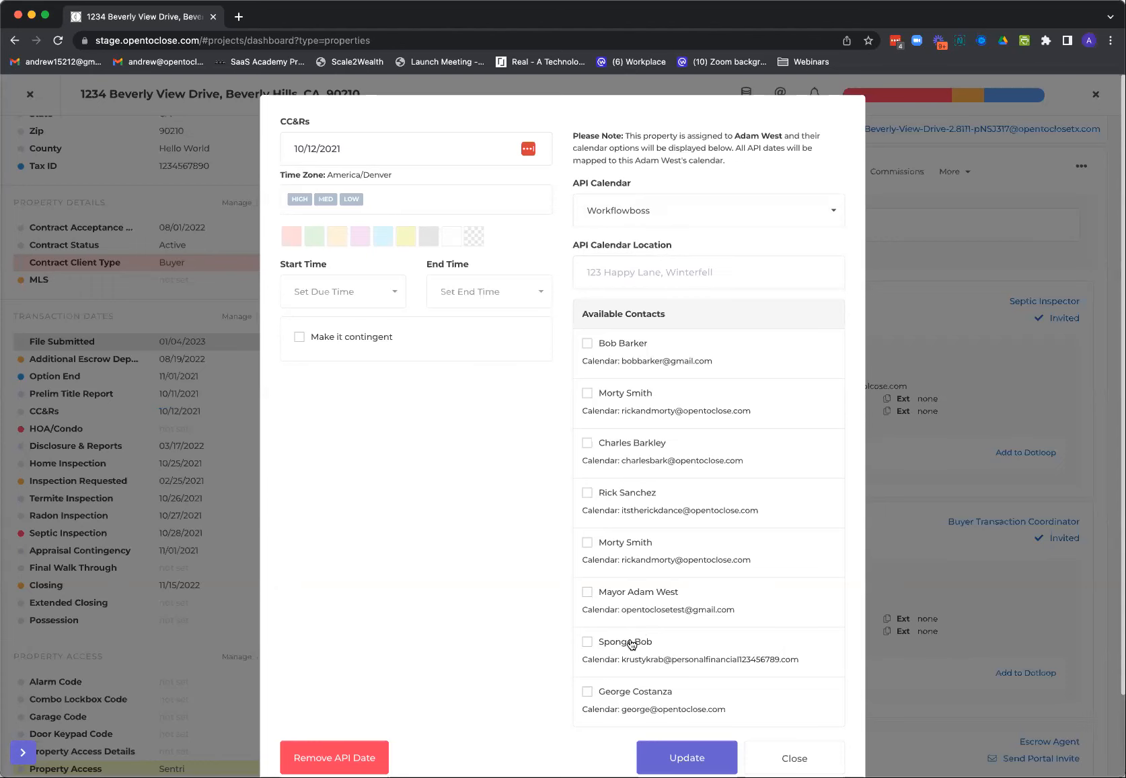
{"action": "left_click", "coordinate": [794, 759]}
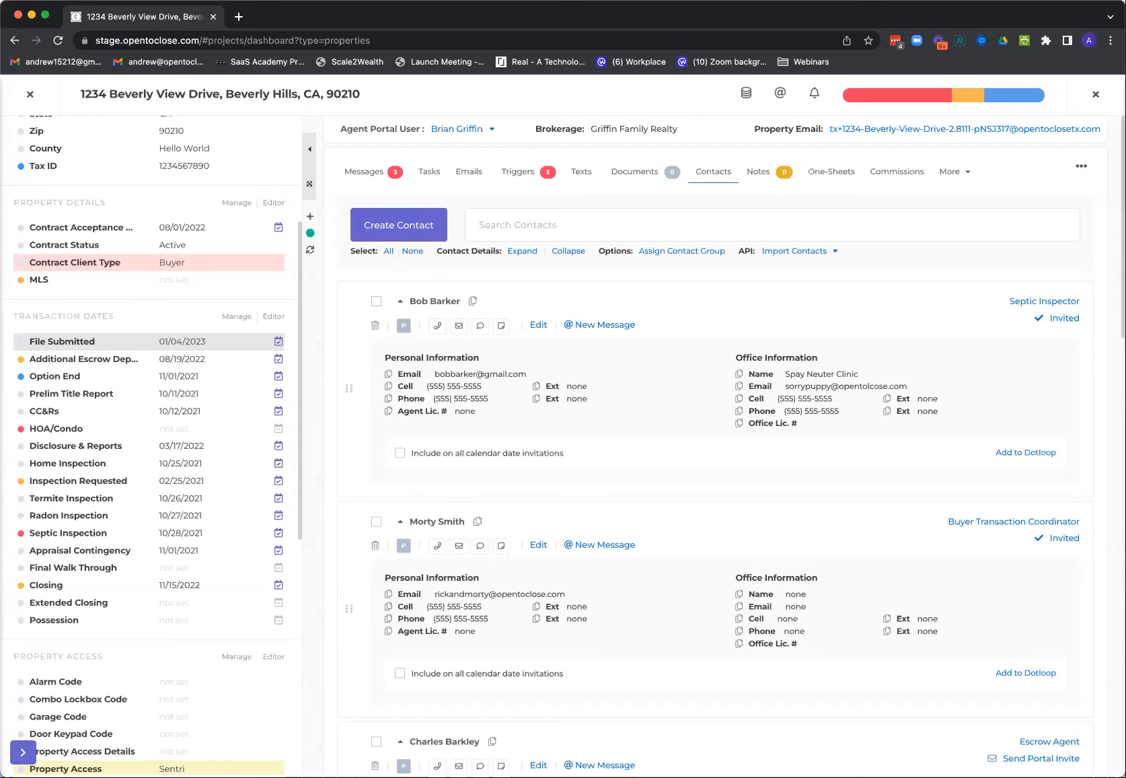
View the Additional Escrow Deposit date's API calendar choices and contingency options, and close them without updating
{"action": "left_click", "coordinate": [182, 359]}
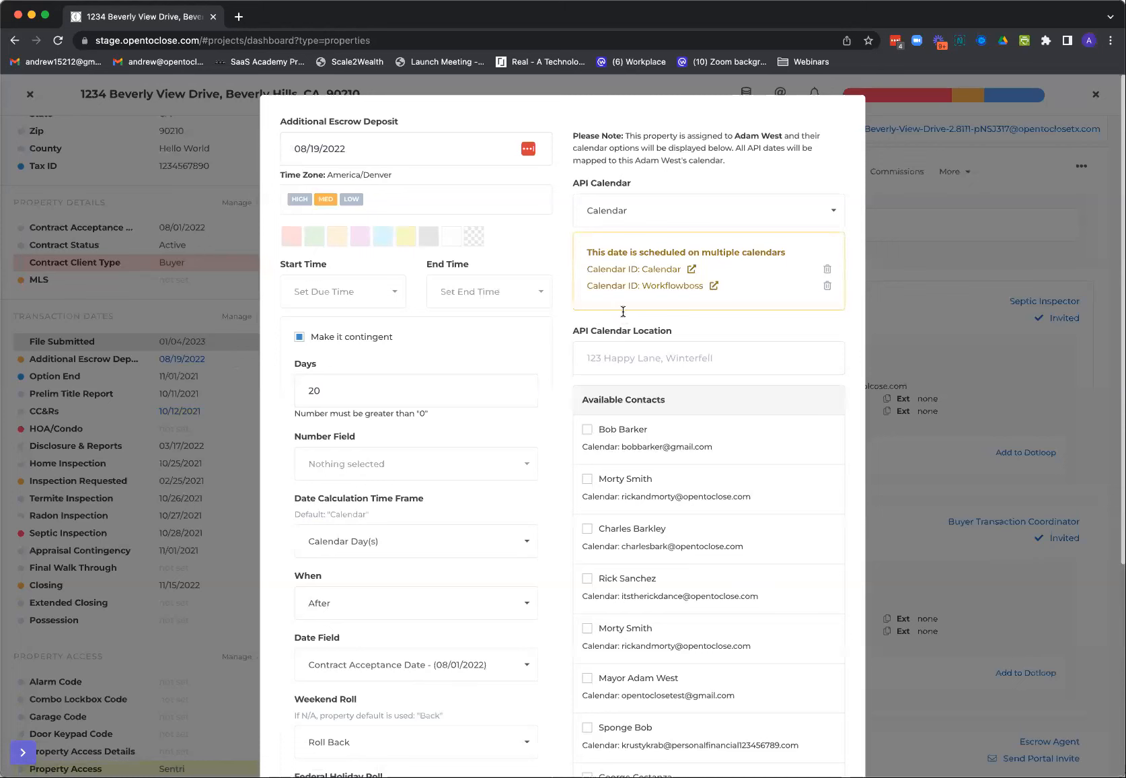
{"action": "left_click", "coordinate": [625, 209]}
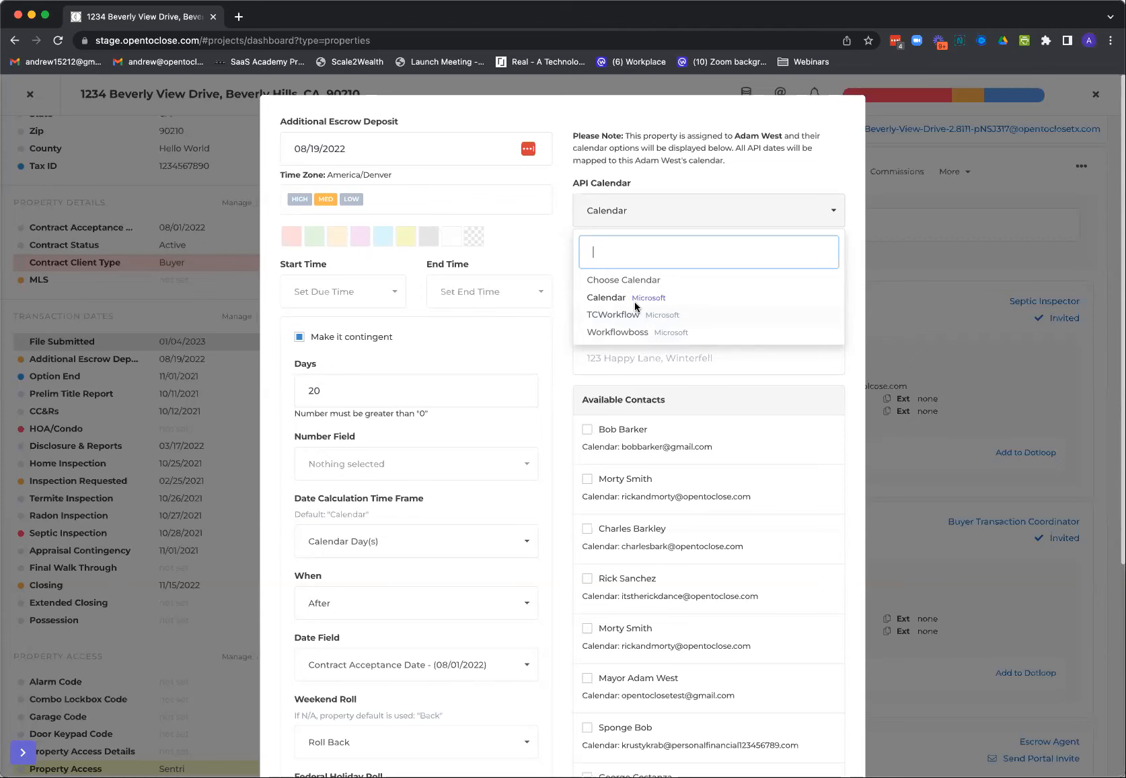
{"action": "scroll", "coordinate": [689, 613], "scroll_direction": "down", "scroll_amount": 5}
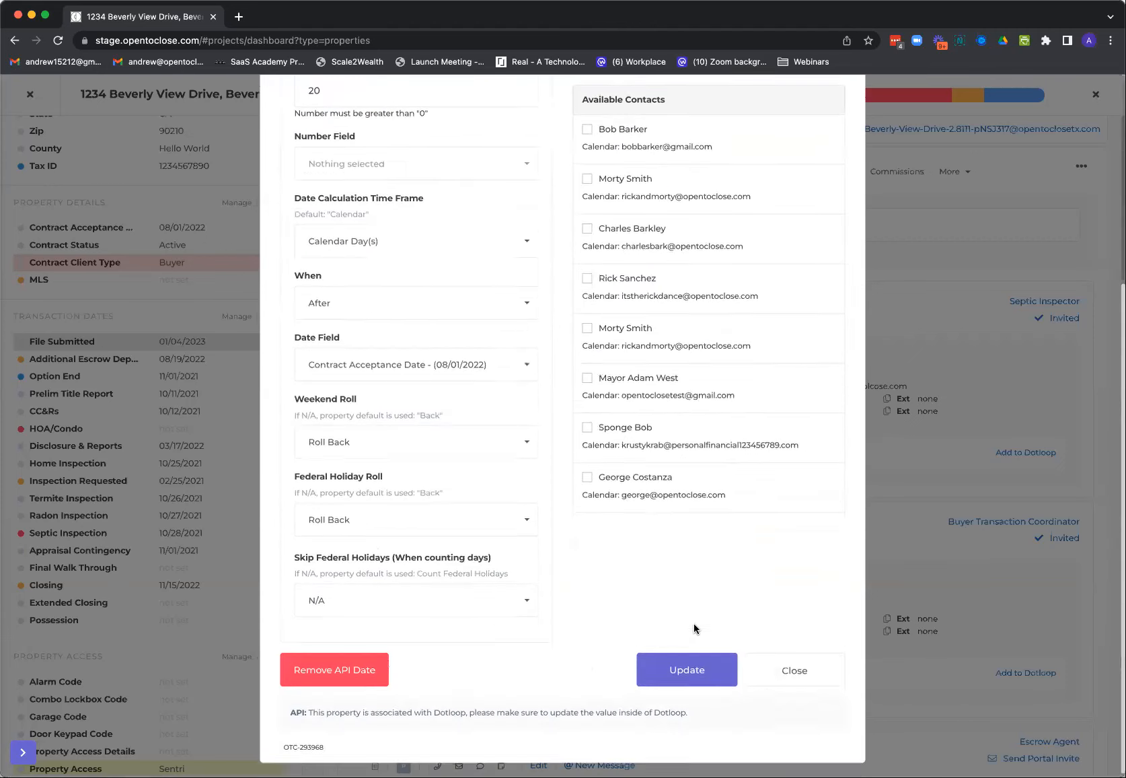
{"action": "left_click", "coordinate": [756, 672]}
In the property's documents, add a global file button AISS with the hover tooltip "Approved in SS"
{"action": "scroll", "coordinate": [713, 646], "scroll_direction": "down", "scroll_amount": 9}
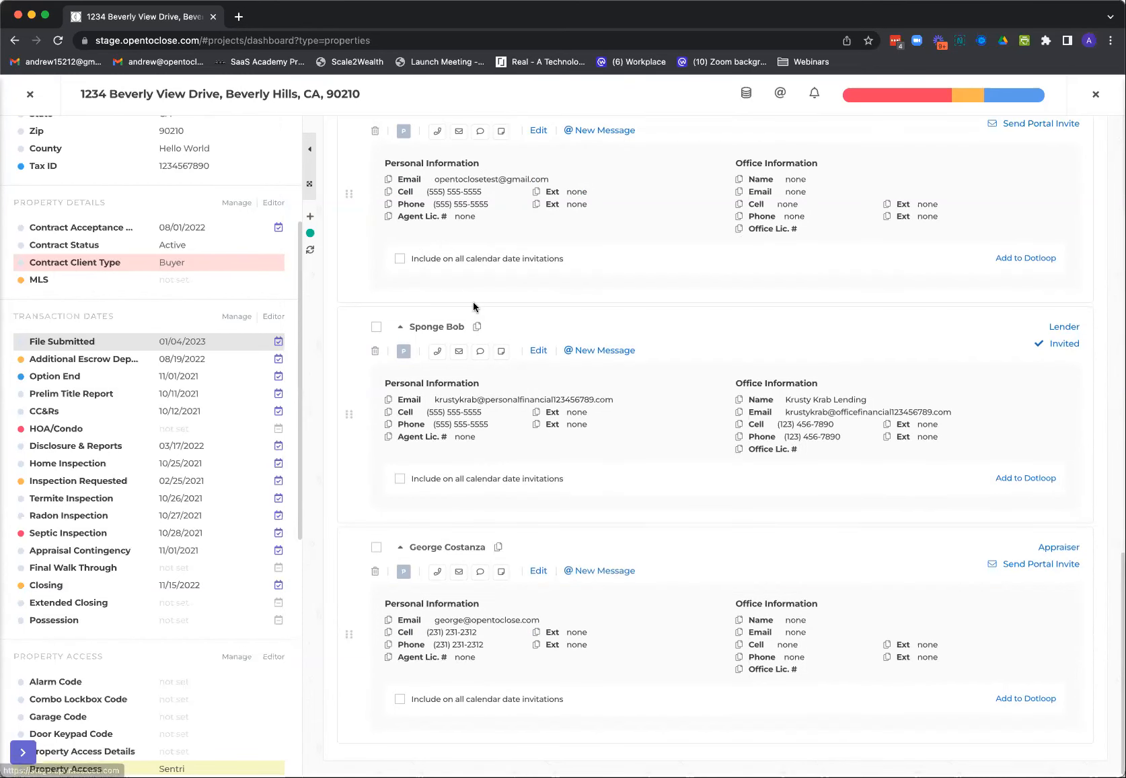
{"action": "scroll", "coordinate": [364, 257], "scroll_direction": "up", "scroll_amount": 1}
{"action": "scroll", "coordinate": [364, 257], "scroll_direction": "up", "scroll_amount": 10}
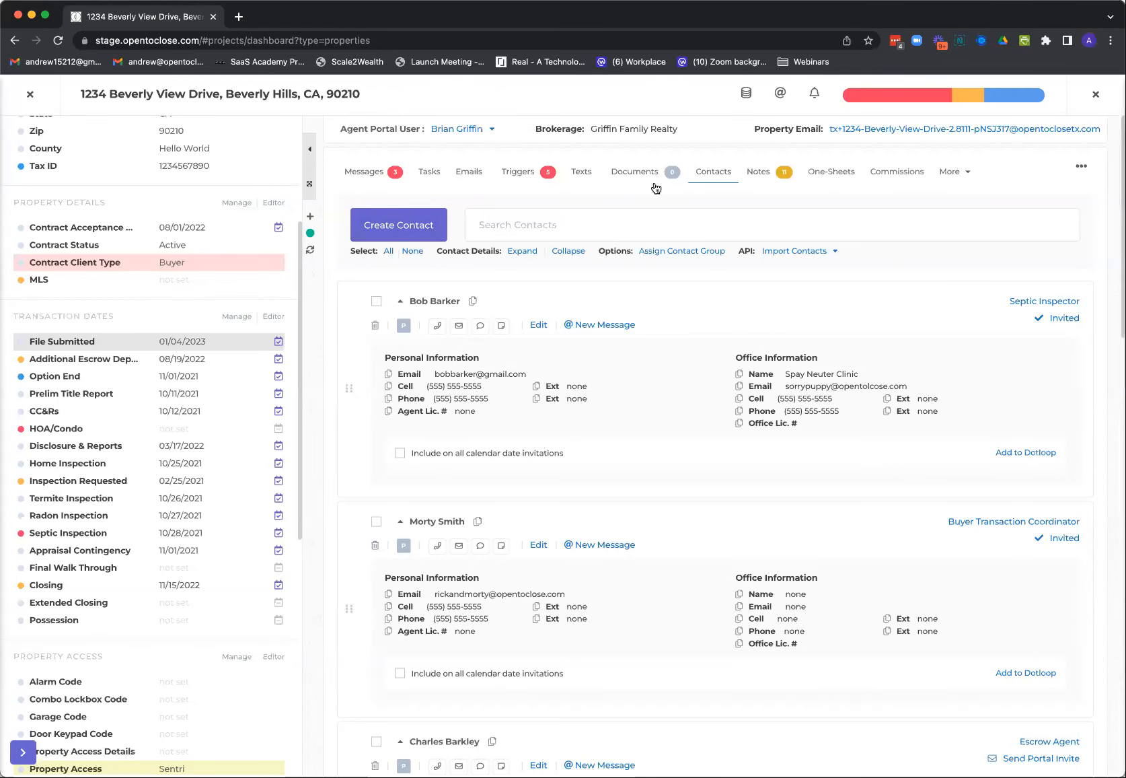
{"action": "left_click", "coordinate": [635, 172]}
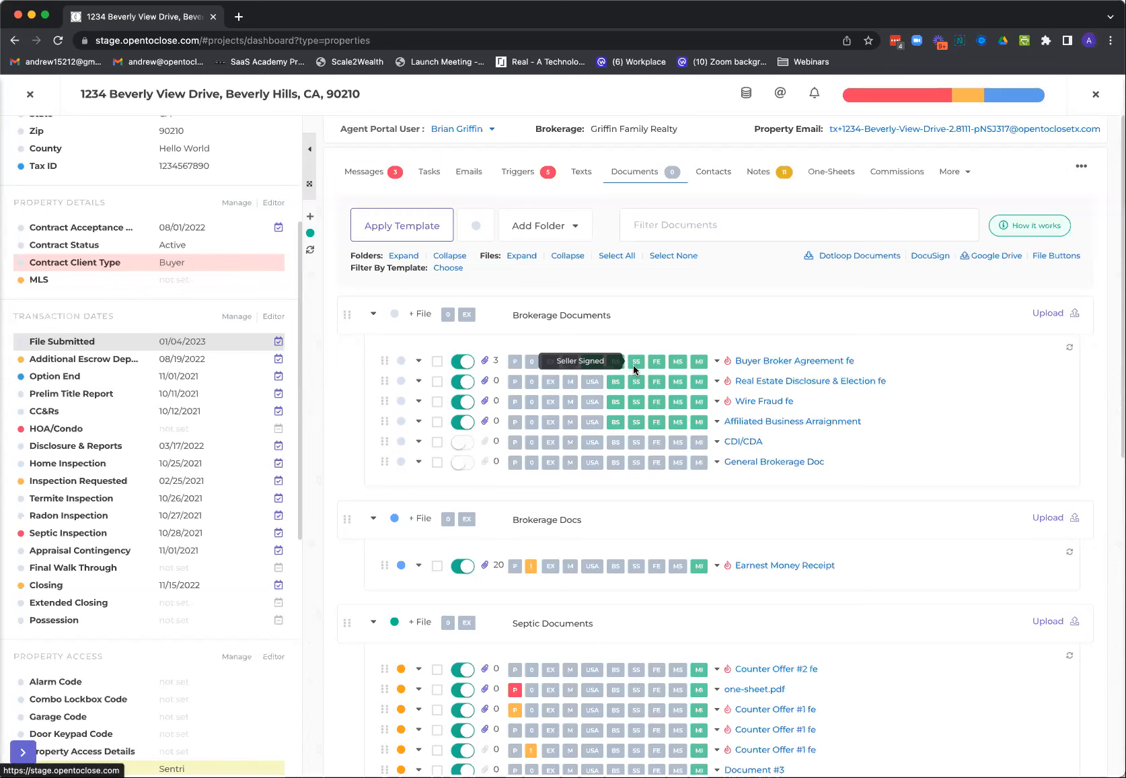
{"action": "left_click", "coordinate": [1046, 257]}
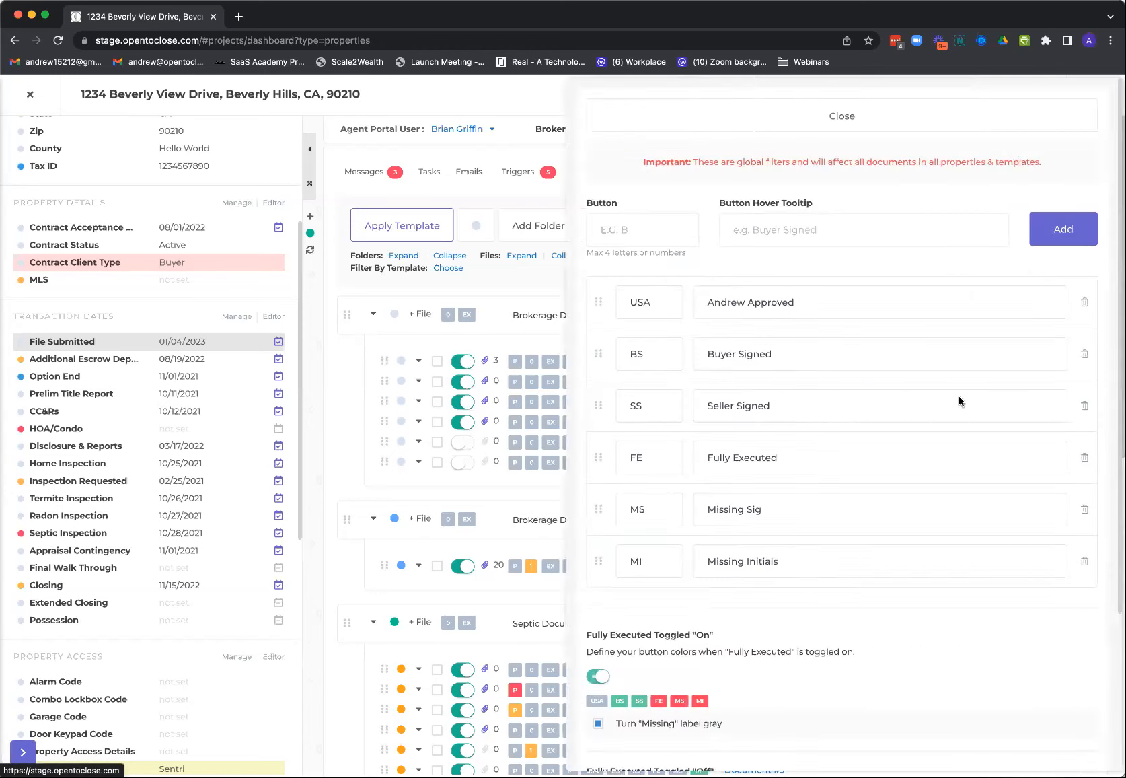
{"action": "left_click", "coordinate": [646, 231]}
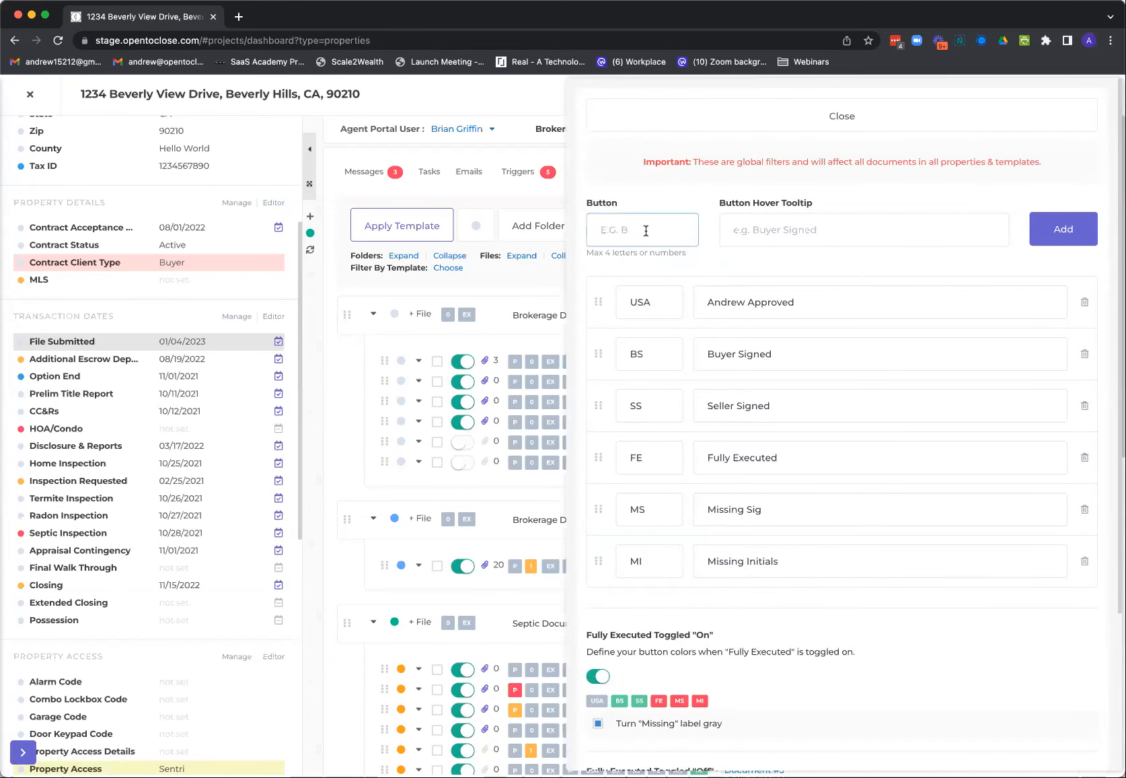
{"action": "type", "text": "ASS"}
{"action": "key", "text": "BackSpace"}
{"action": "left_click", "coordinate": [779, 229]}
{"action": "type", "text": "Ap"}
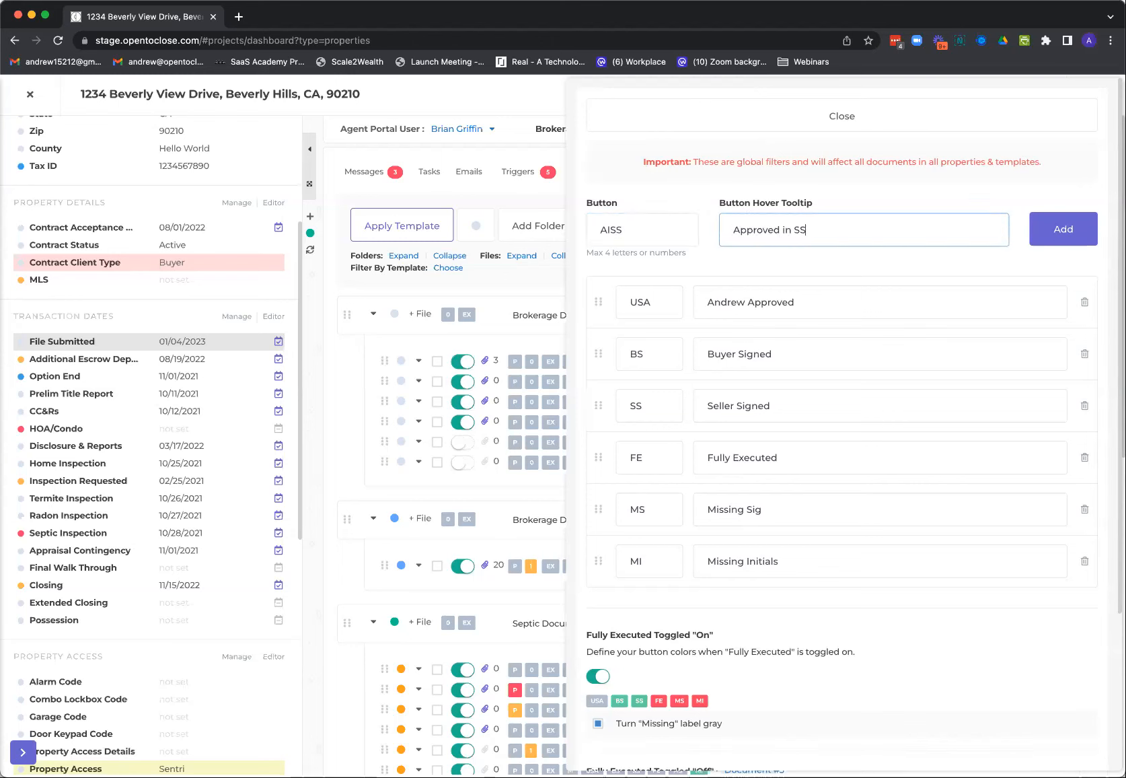
{"action": "left_click", "coordinate": [1060, 229]}
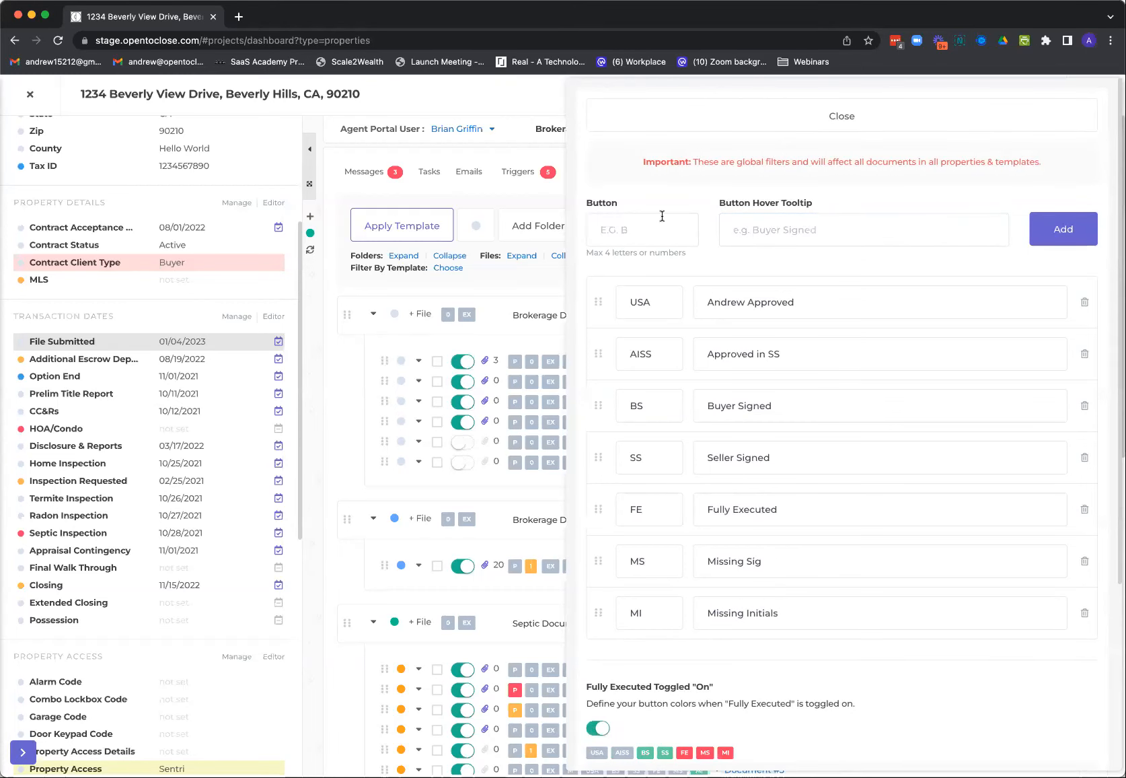
Add a global file button STSS with the hover tooltip "Submitted to SS" and close the file button settings
{"action": "left_click", "coordinate": [639, 224]}
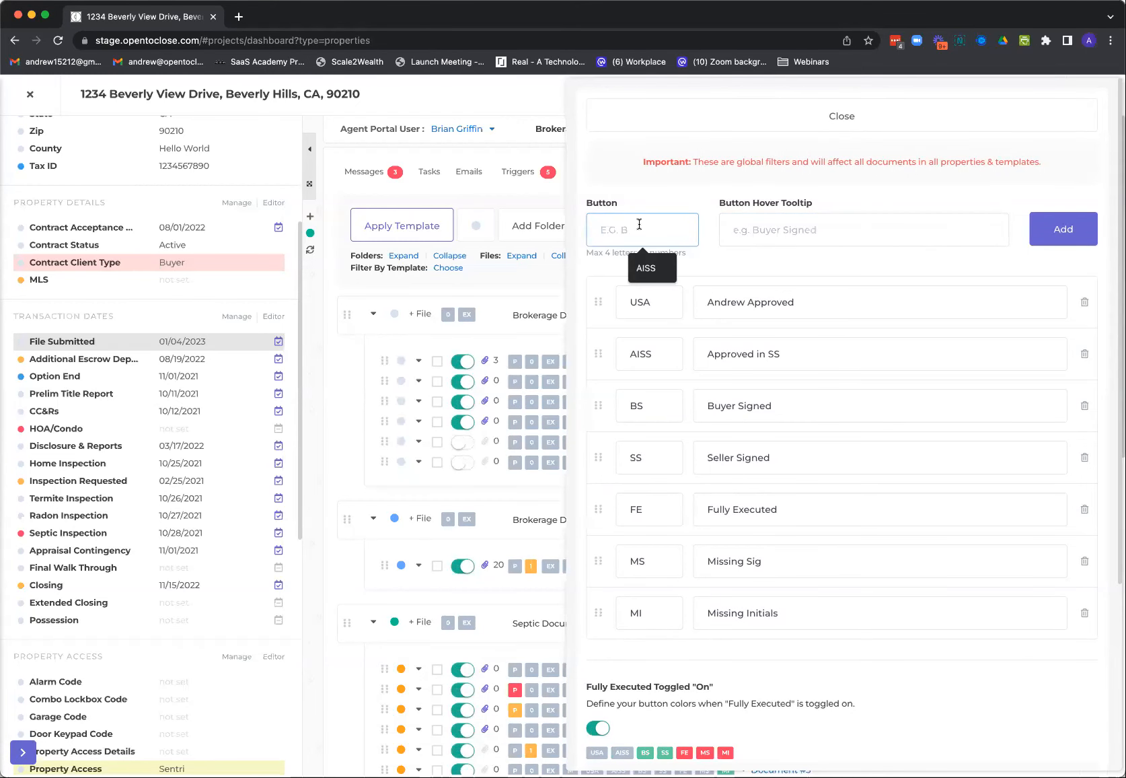
{"action": "type", "text": "STSS"}
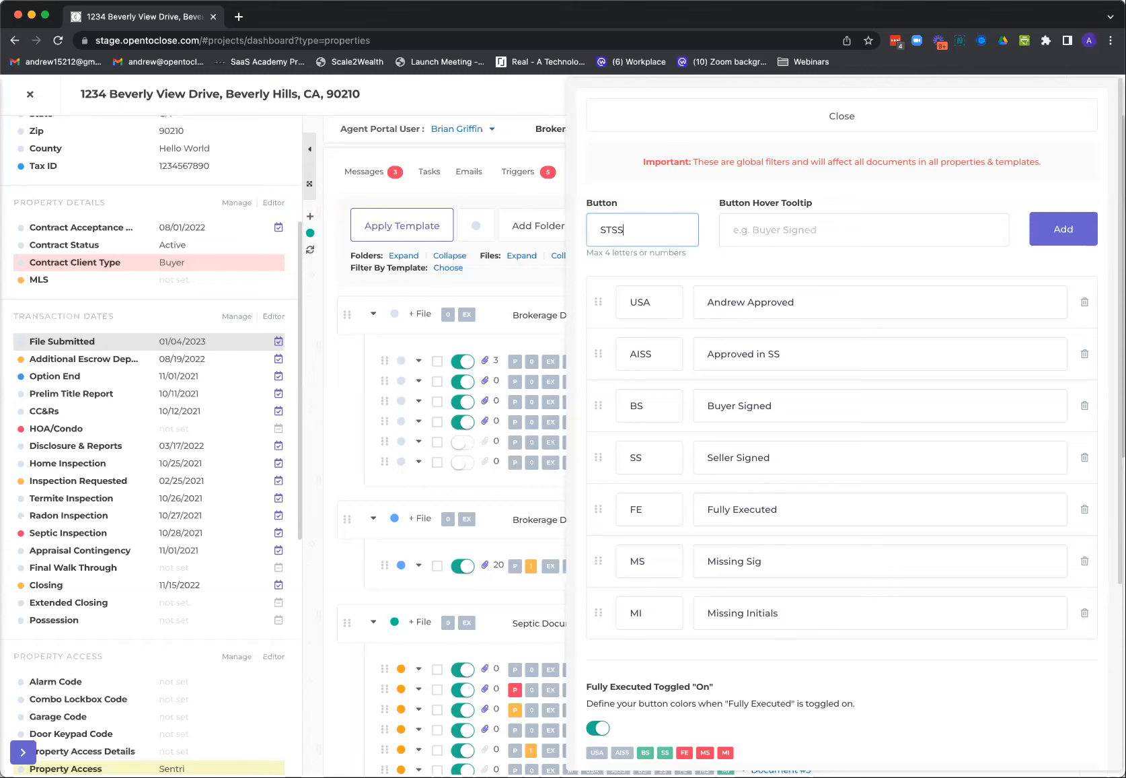
{"action": "left_click", "coordinate": [755, 234]}
{"action": "type", "text": "Su"}
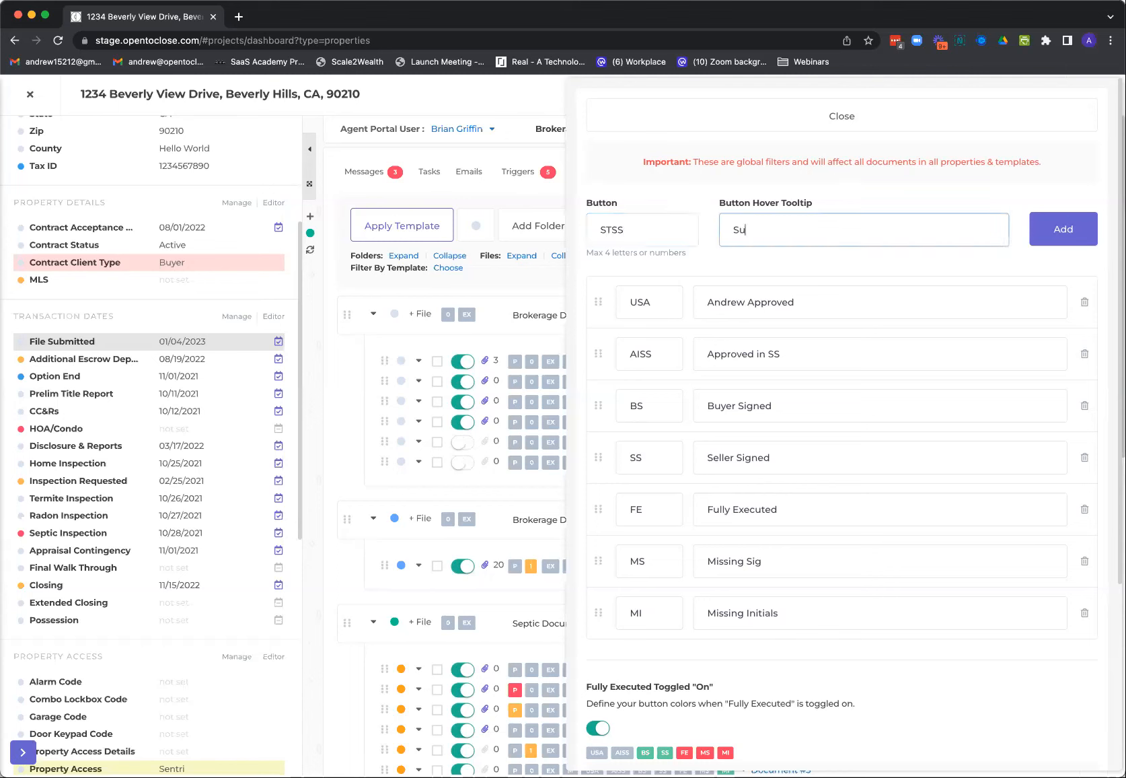
{"action": "type", "text": "bmitted to SS"}
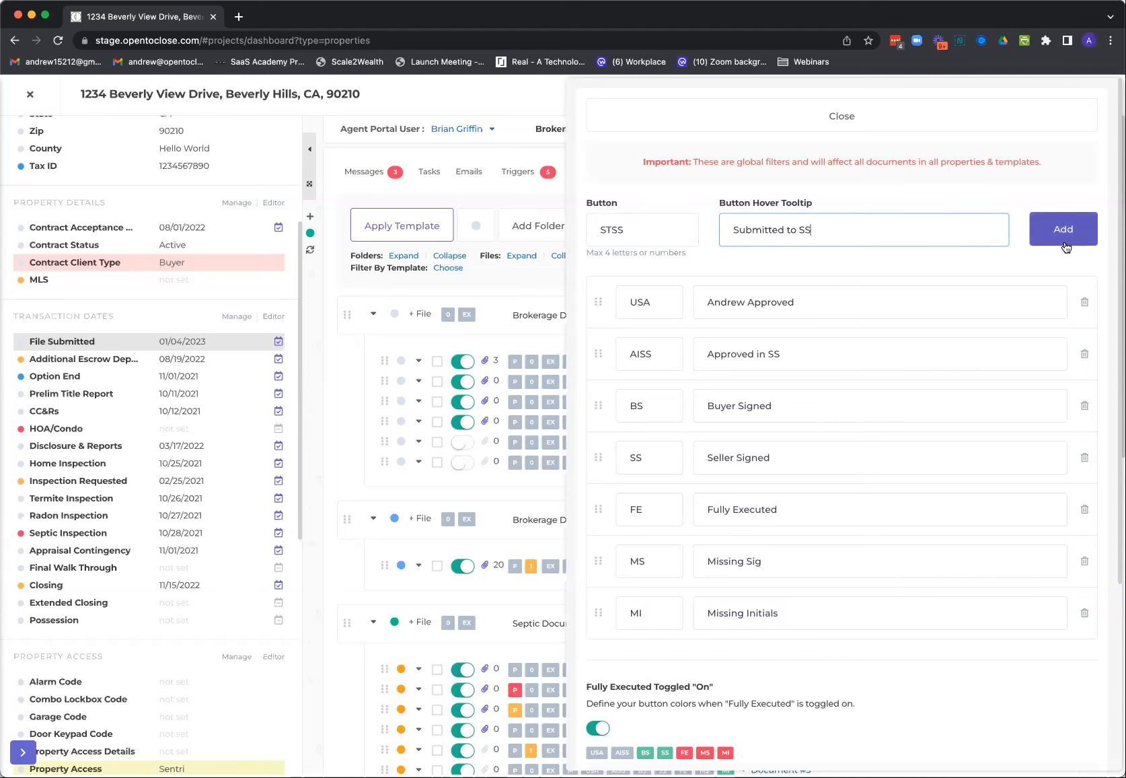
{"action": "left_click", "coordinate": [1053, 230]}
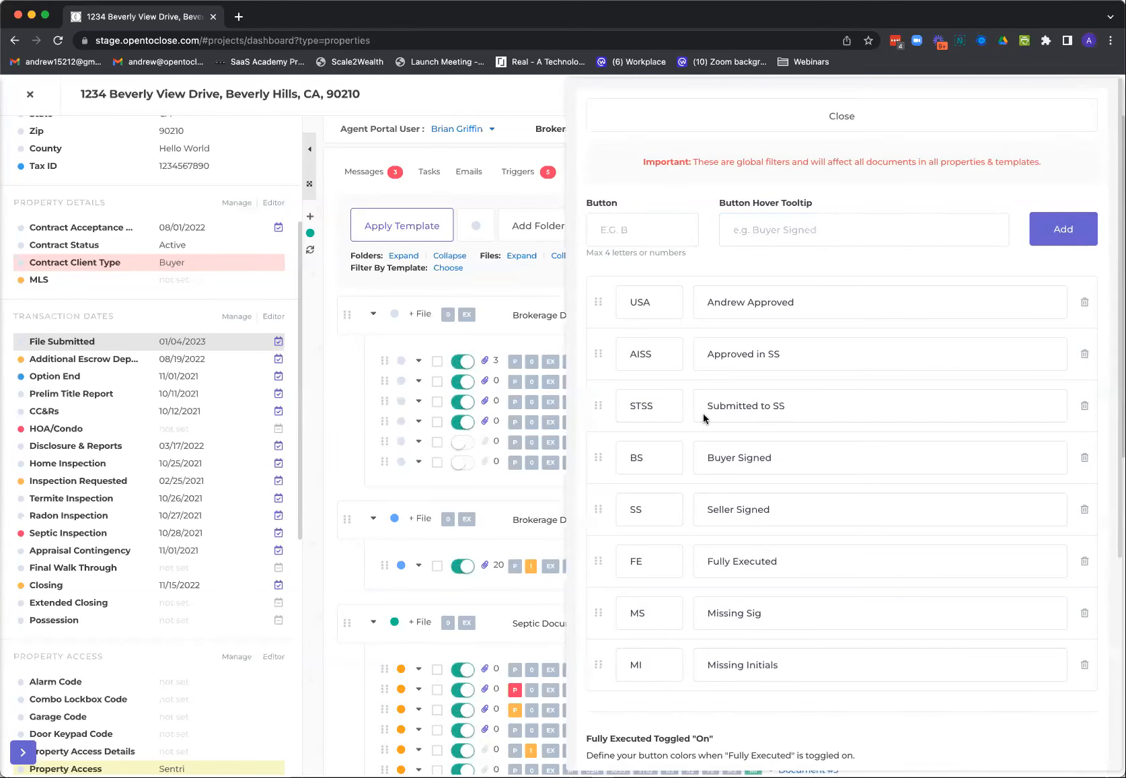
{"action": "left_click", "coordinate": [737, 127]}
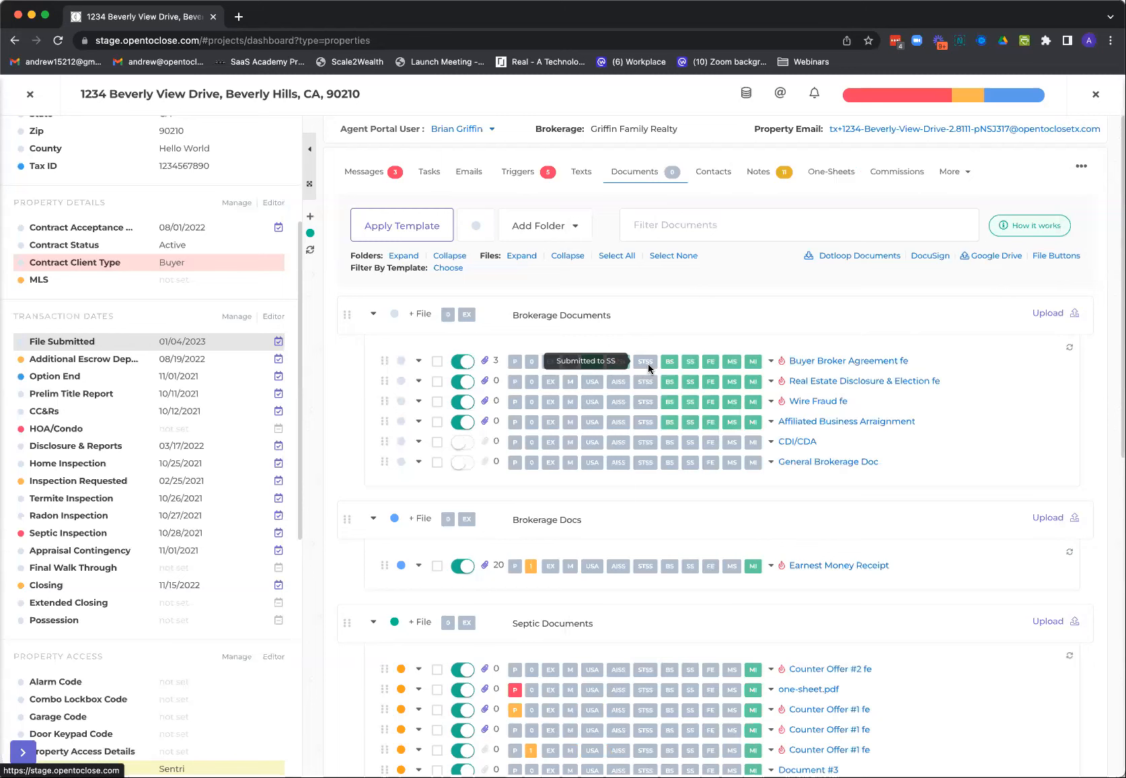
Reorder the file buttons so STSS comes before AISS, and close the settings
{"action": "left_click", "coordinate": [1048, 261]}
{"action": "left_click_drag", "start_coordinate": [603, 406], "coordinate": [596, 355]}
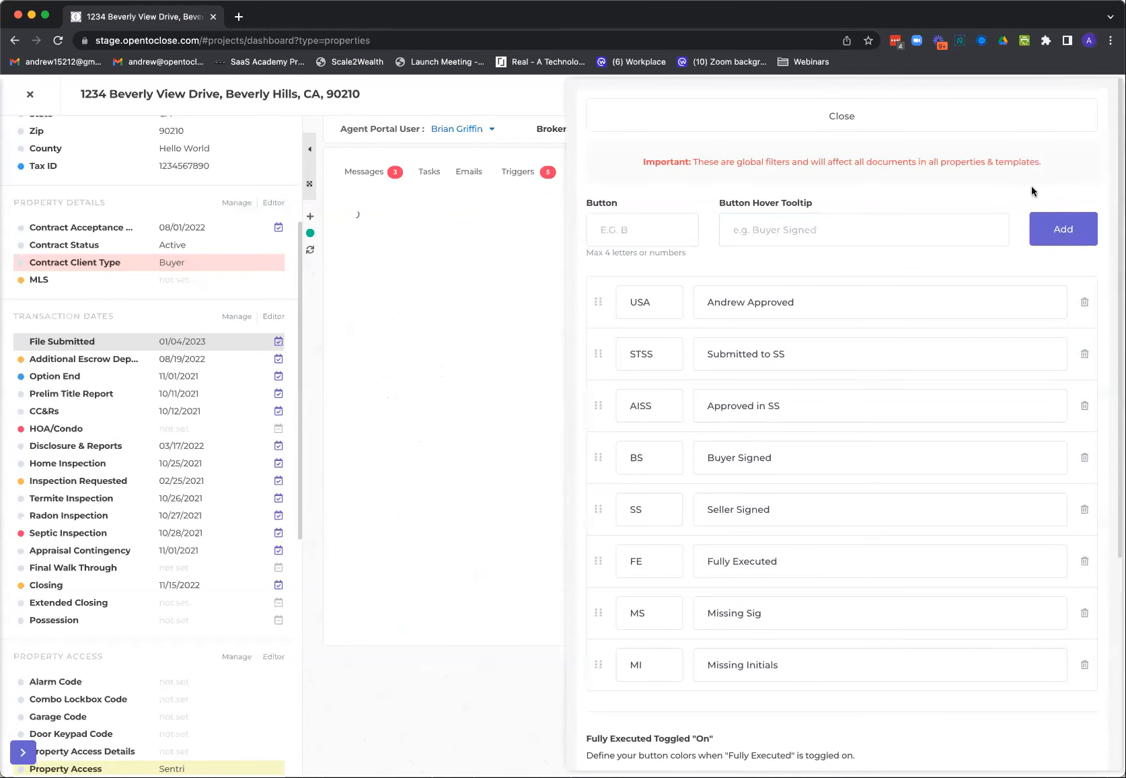
{"action": "left_click", "coordinate": [855, 121]}
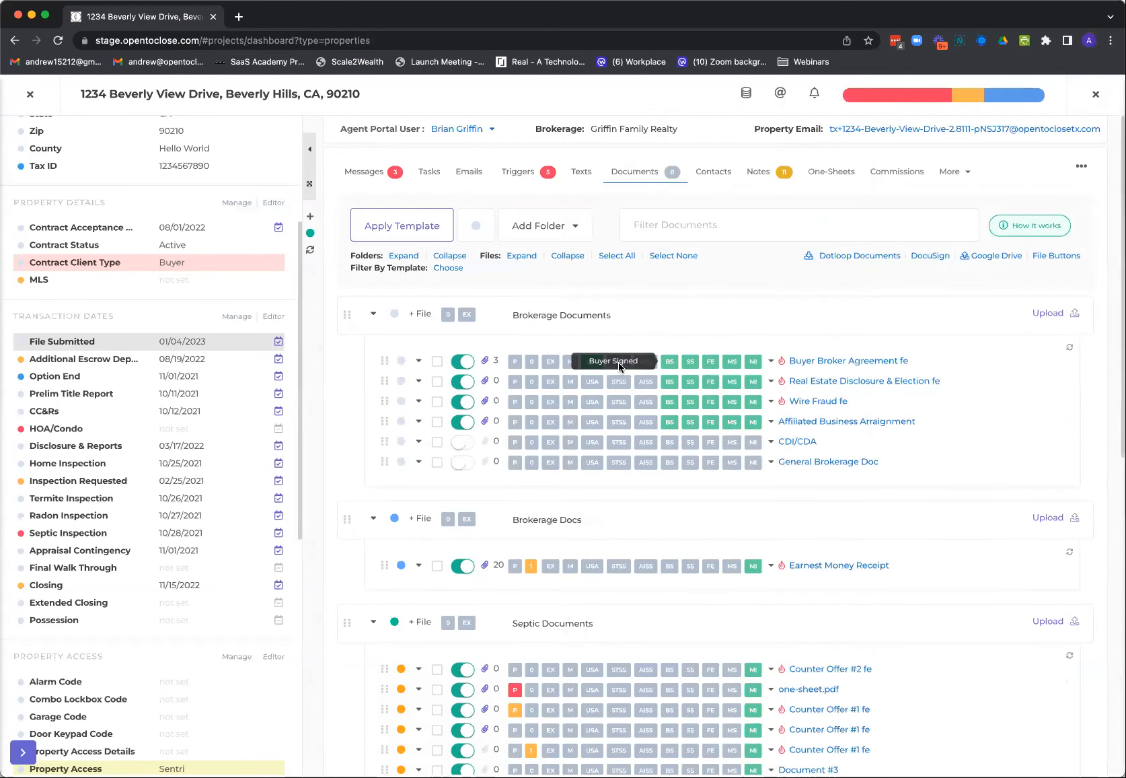
Turn the STSS and AISS buttons green on the Buyer Broker Agreement and cycle its Missing Sig button through its colors
{"action": "left_click", "coordinate": [620, 367]}
{"action": "left_click", "coordinate": [621, 367]}
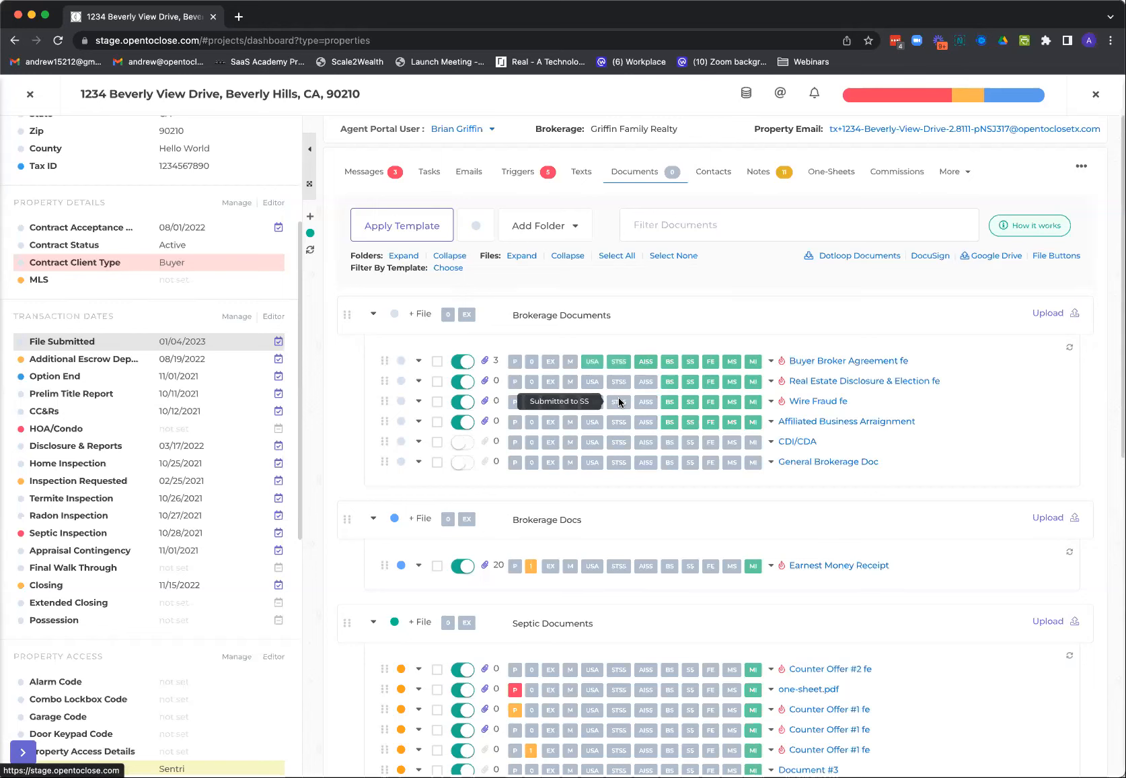
{"action": "left_click", "coordinate": [733, 361]}
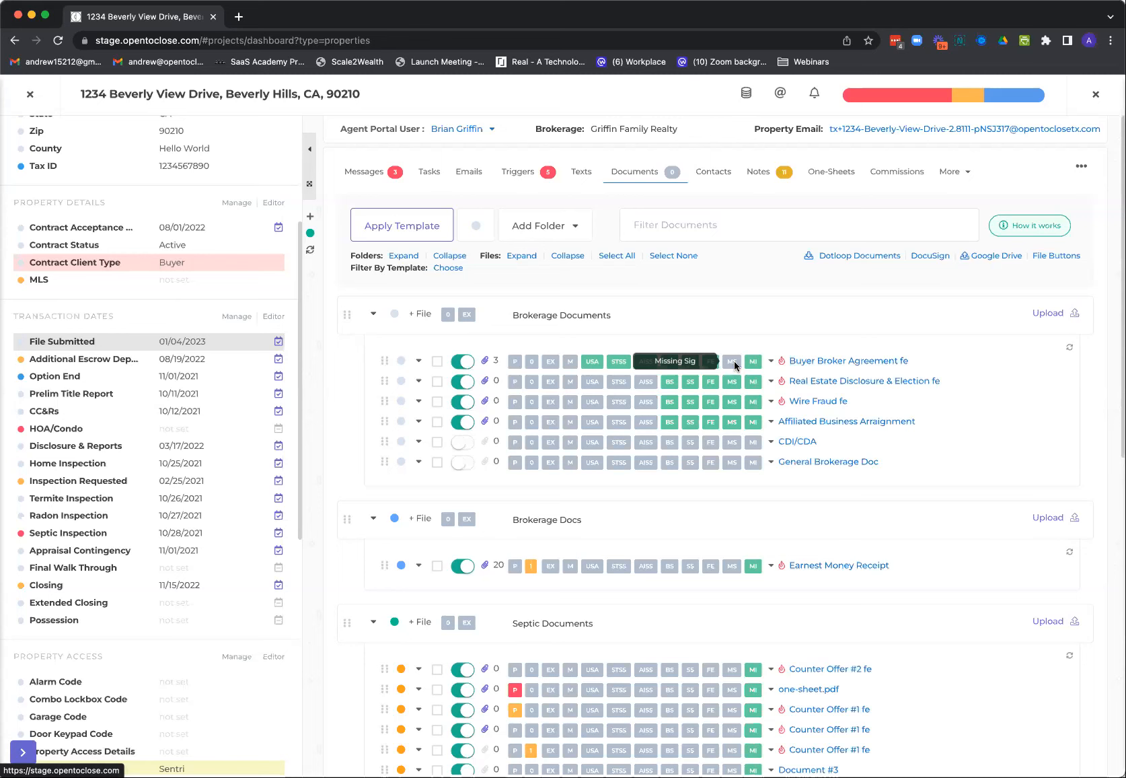
{"action": "left_click", "coordinate": [733, 361]}
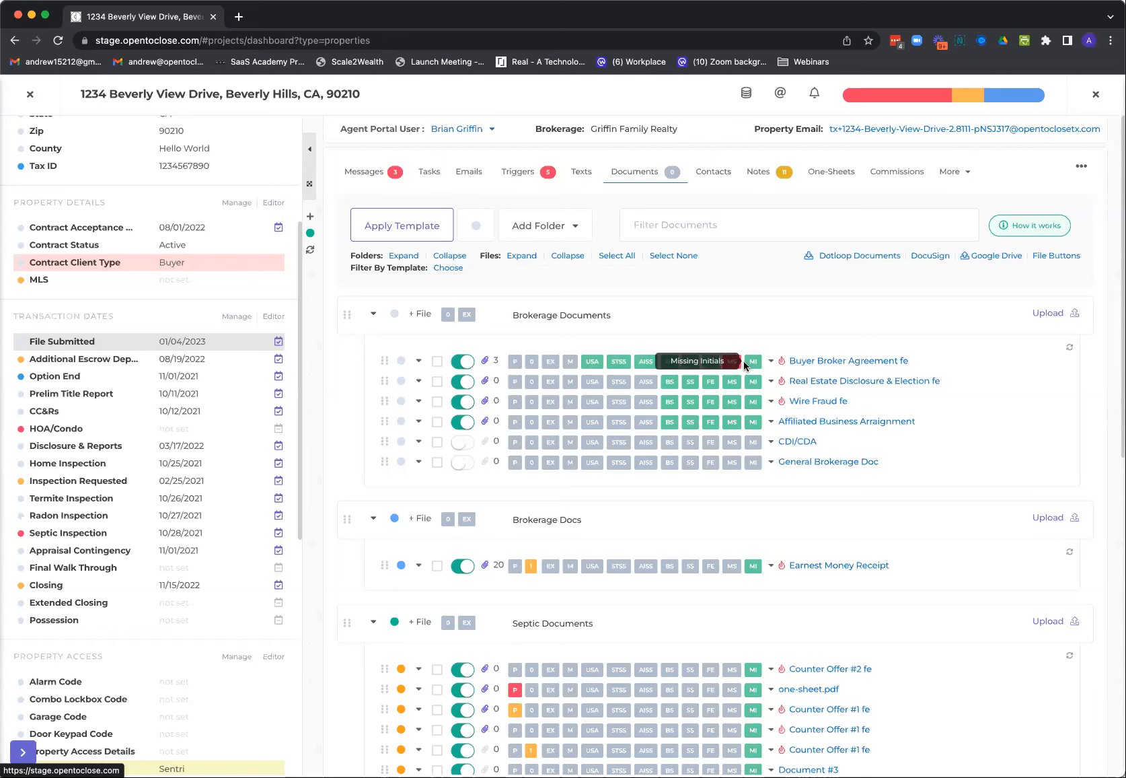
{"action": "left_click", "coordinate": [734, 363]}
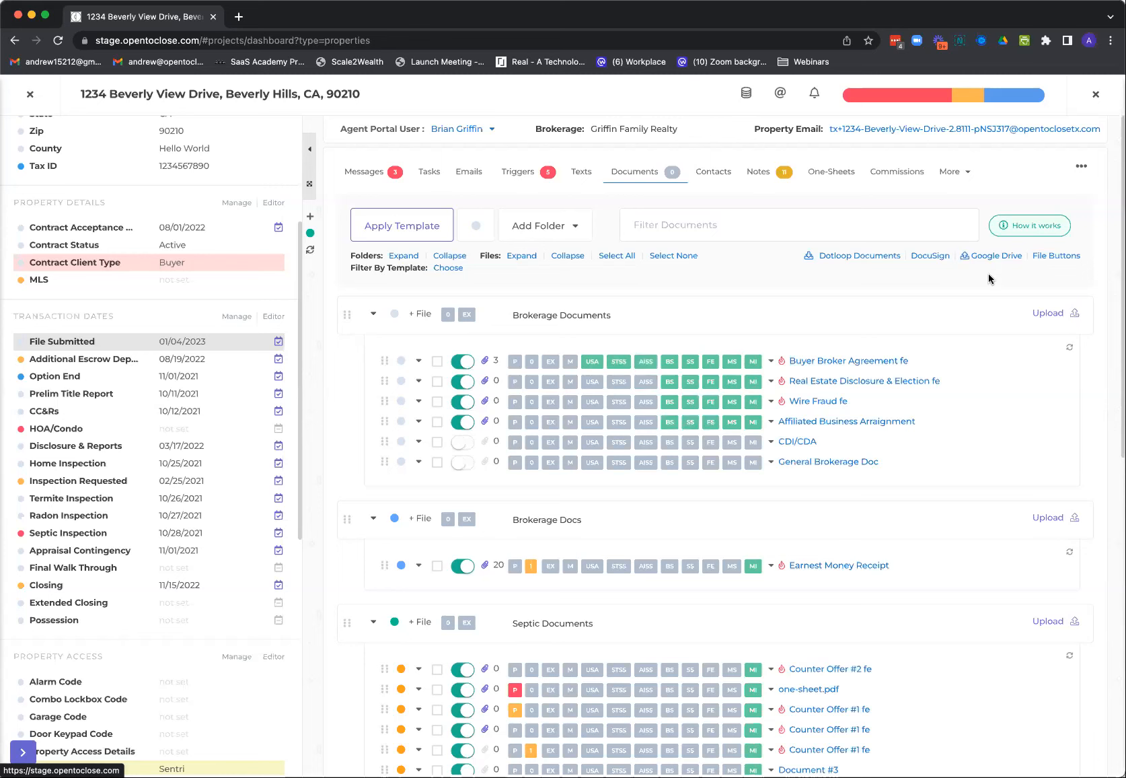
Set the FE, MS and MI buttons to green for Fully Executed on, and test by switching the Buyer Broker Agreement's toggle off and on
{"action": "left_click", "coordinate": [1047, 256]}
{"action": "scroll", "coordinate": [789, 490], "scroll_direction": "down", "scroll_amount": 3}
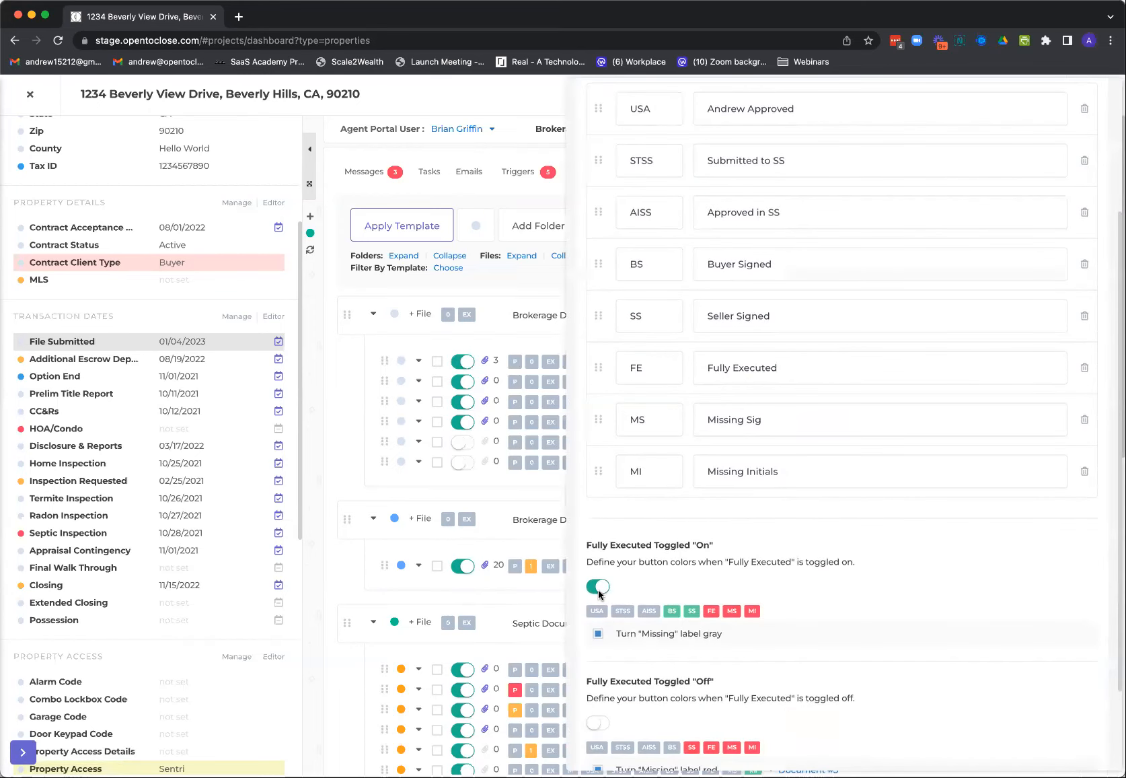
{"action": "left_click", "coordinate": [713, 611]}
{"action": "left_click", "coordinate": [734, 612]}
{"action": "left_click", "coordinate": [751, 612]}
{"action": "scroll", "coordinate": [874, 135], "scroll_direction": "up", "scroll_amount": 3}
{"action": "left_click", "coordinate": [855, 125]}
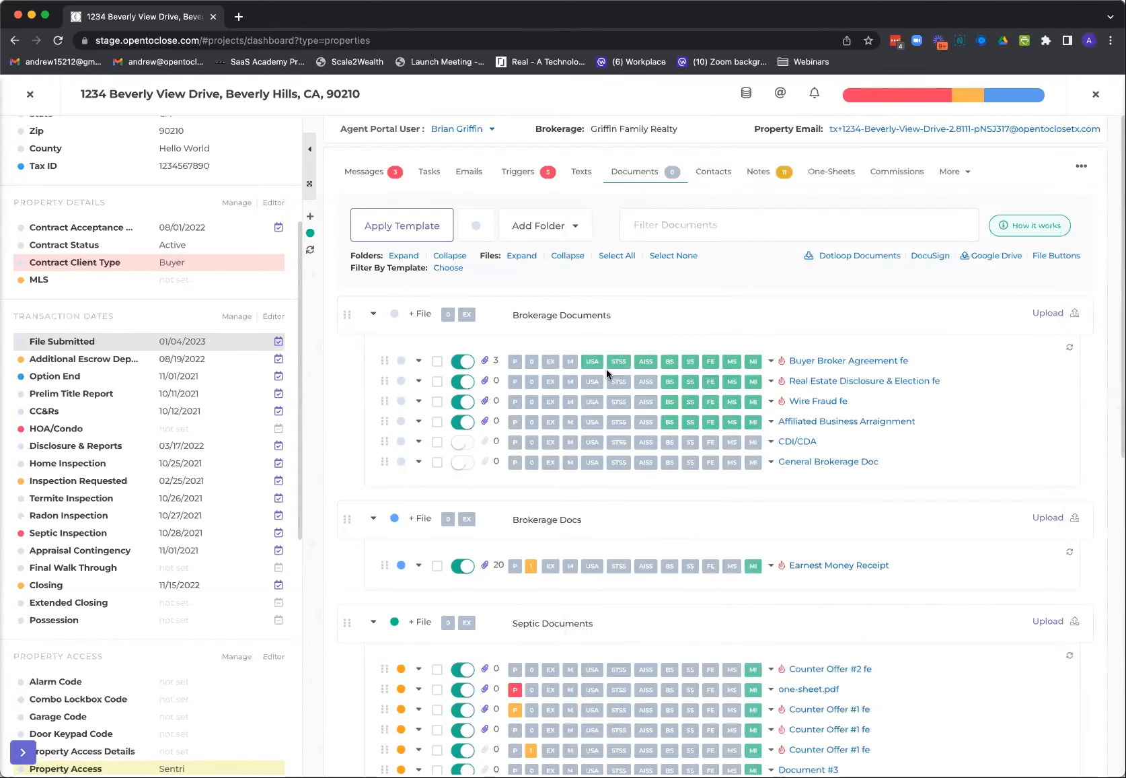
{"action": "left_click", "coordinate": [458, 364]}
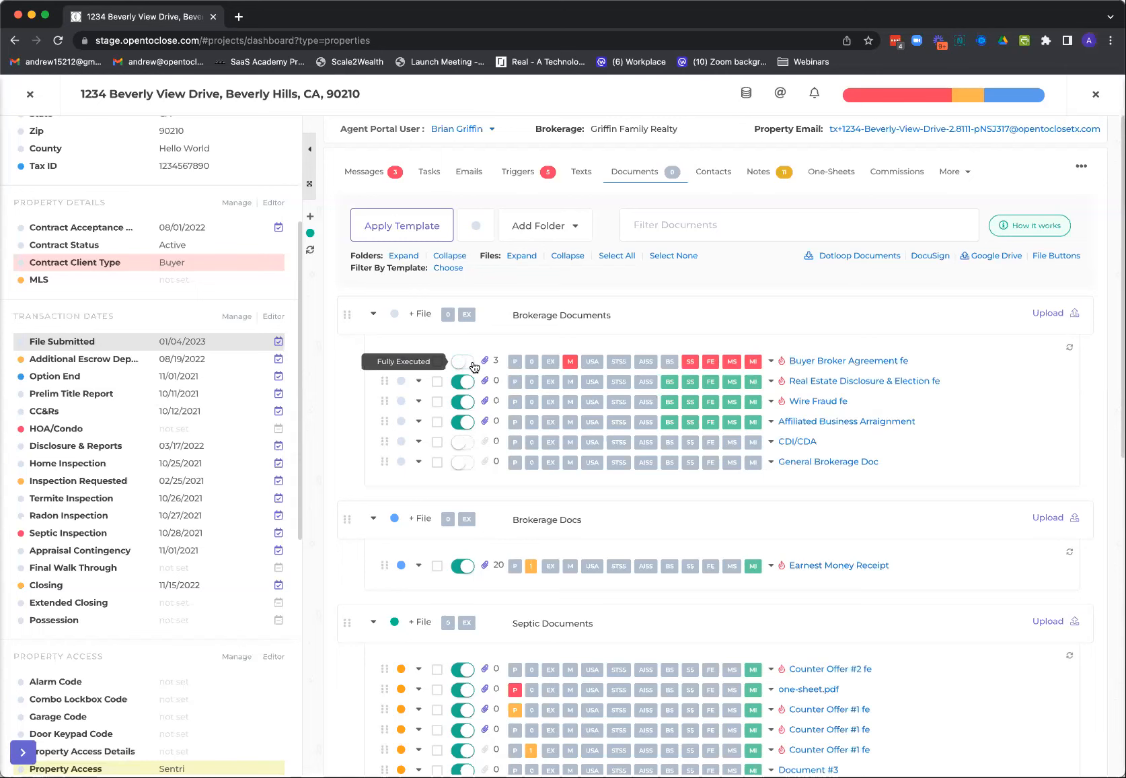
{"action": "left_click", "coordinate": [474, 366]}
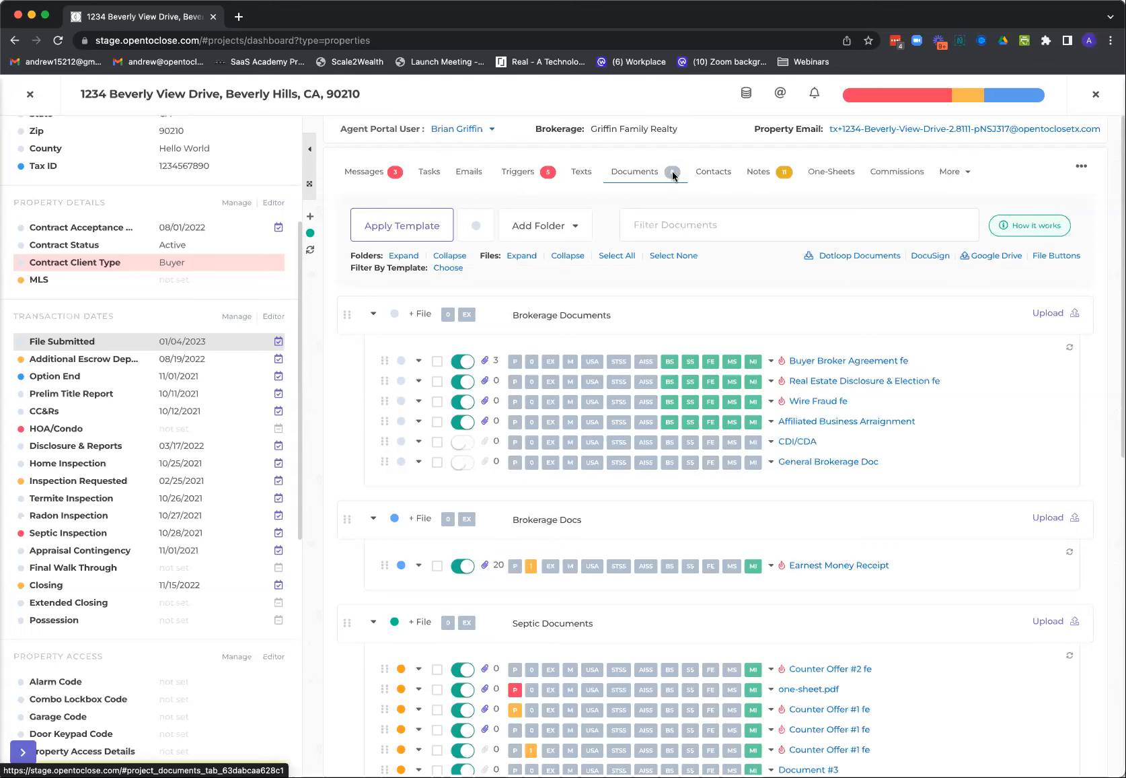
Flag the Buyer Broker Agreement as missing and set its priority to High
{"action": "left_click", "coordinate": [576, 361]}
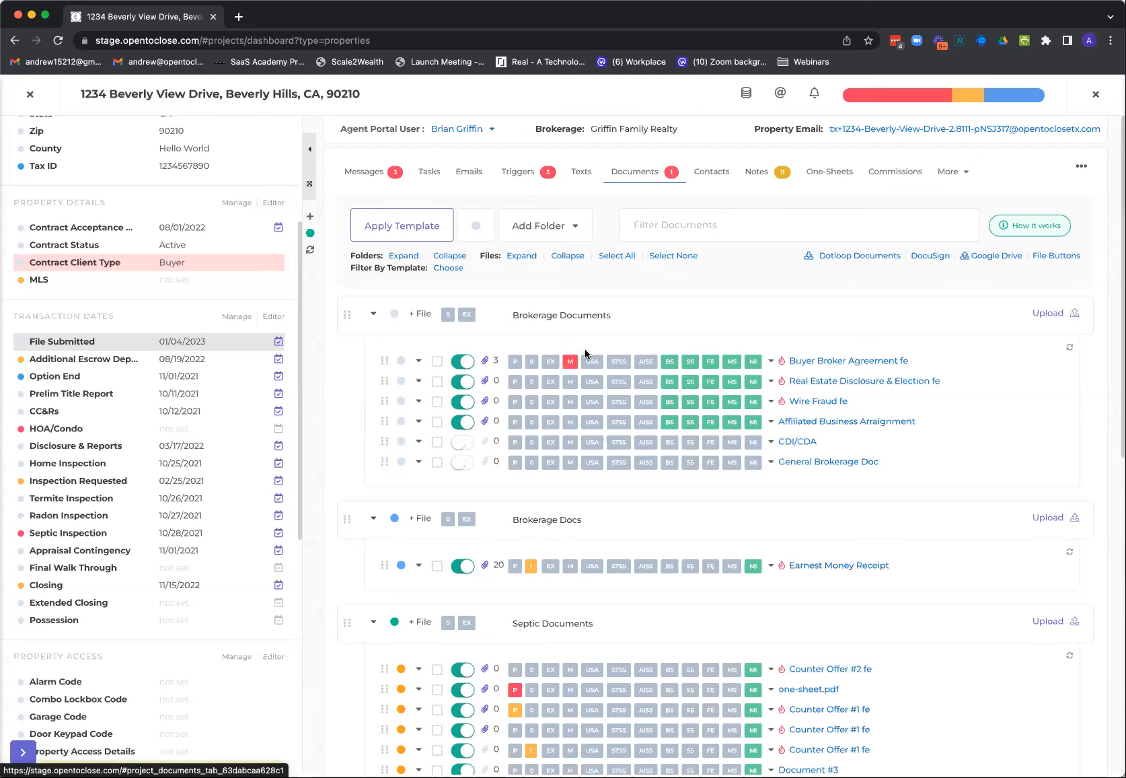
{"action": "left_click", "coordinate": [516, 364]}
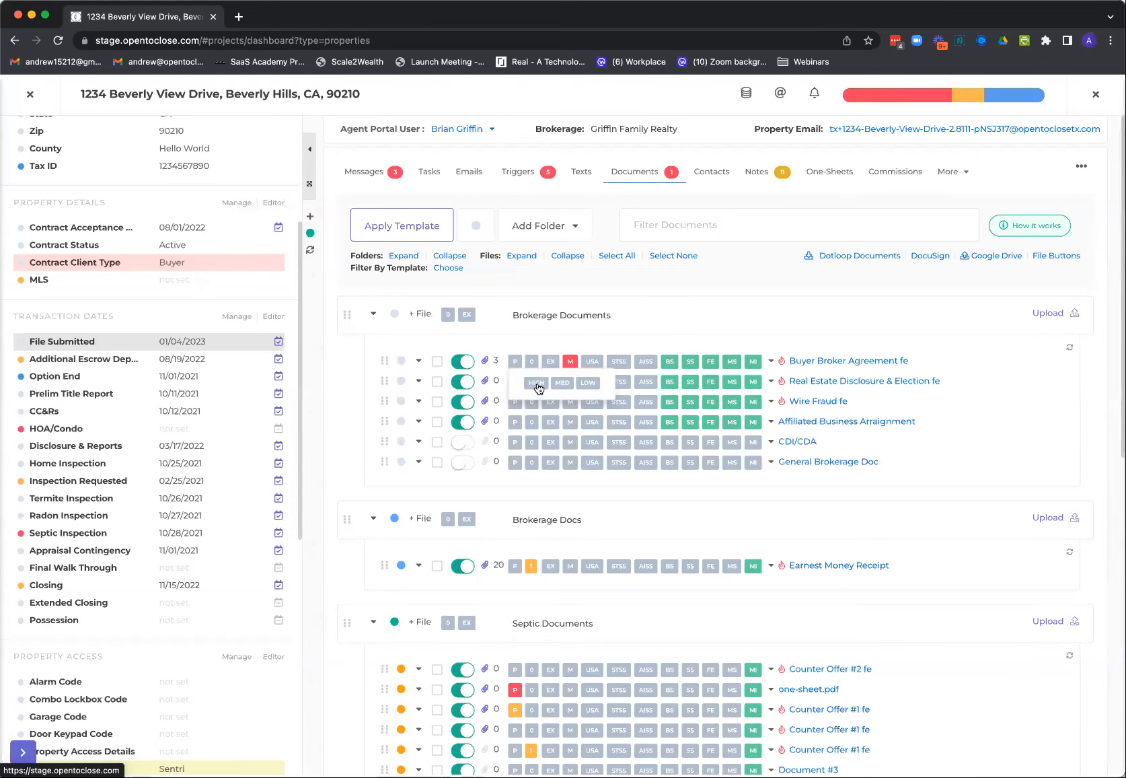
{"action": "left_click", "coordinate": [551, 382]}
{"action": "left_click", "coordinate": [514, 366]}
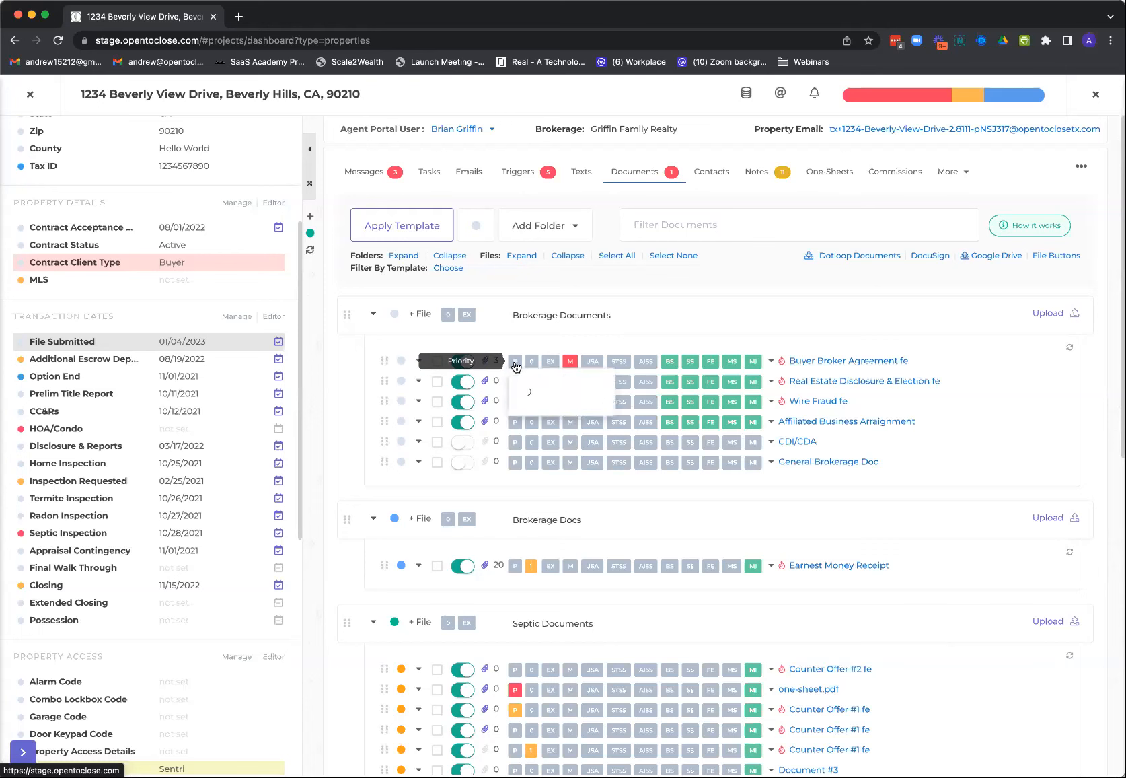
{"action": "left_click", "coordinate": [519, 372]}
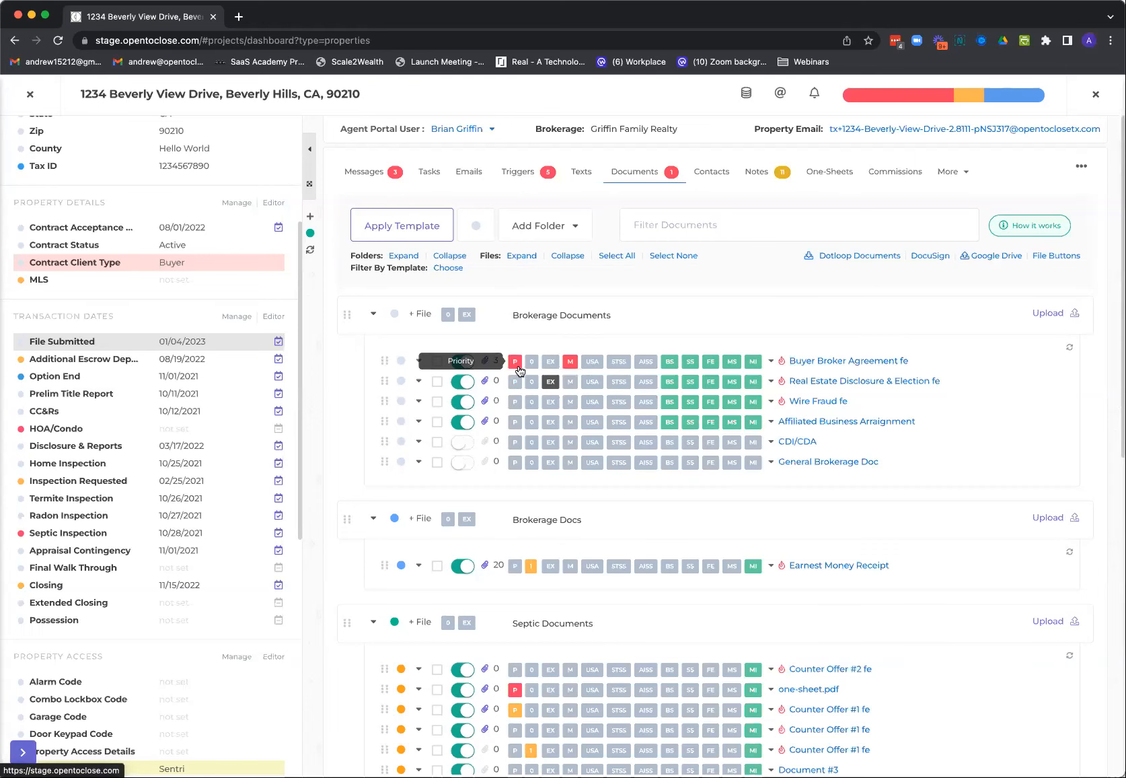
Review the prioritized documents in the property's priority overview, and close it
{"action": "left_click", "coordinate": [918, 102]}
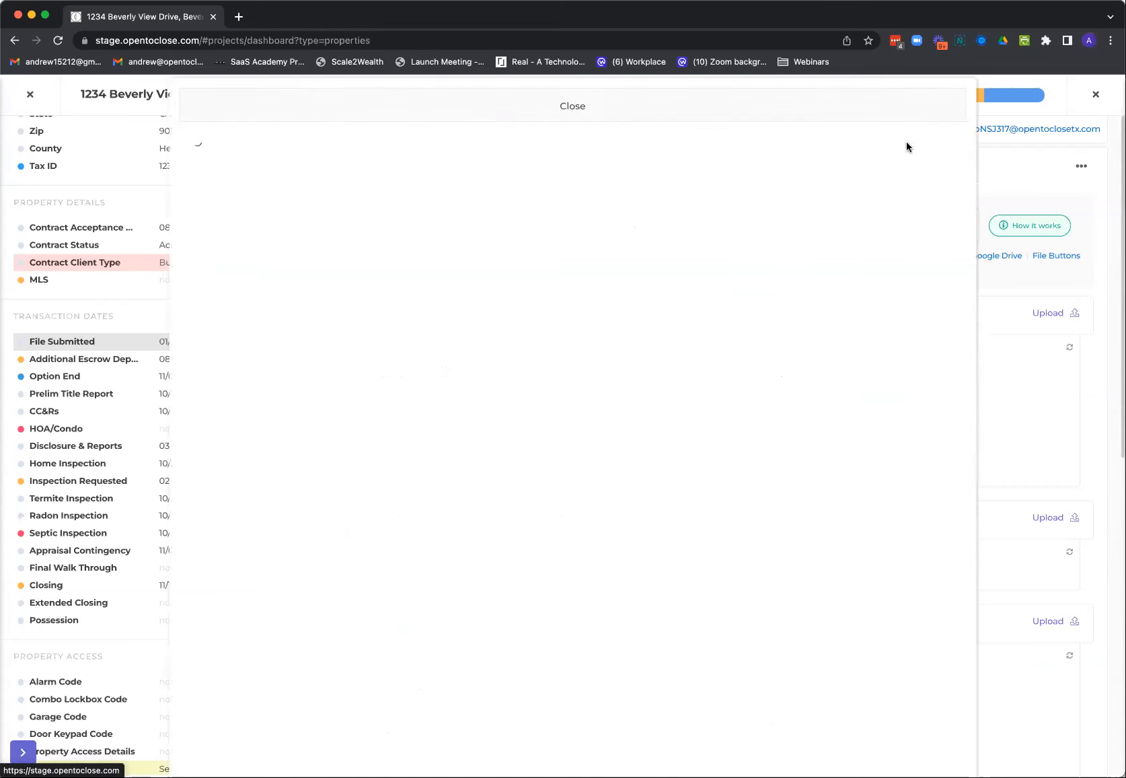
{"action": "scroll", "coordinate": [607, 407], "scroll_direction": "down", "scroll_amount": 2}
{"action": "scroll", "coordinate": [608, 413], "scroll_direction": "down", "scroll_amount": 15}
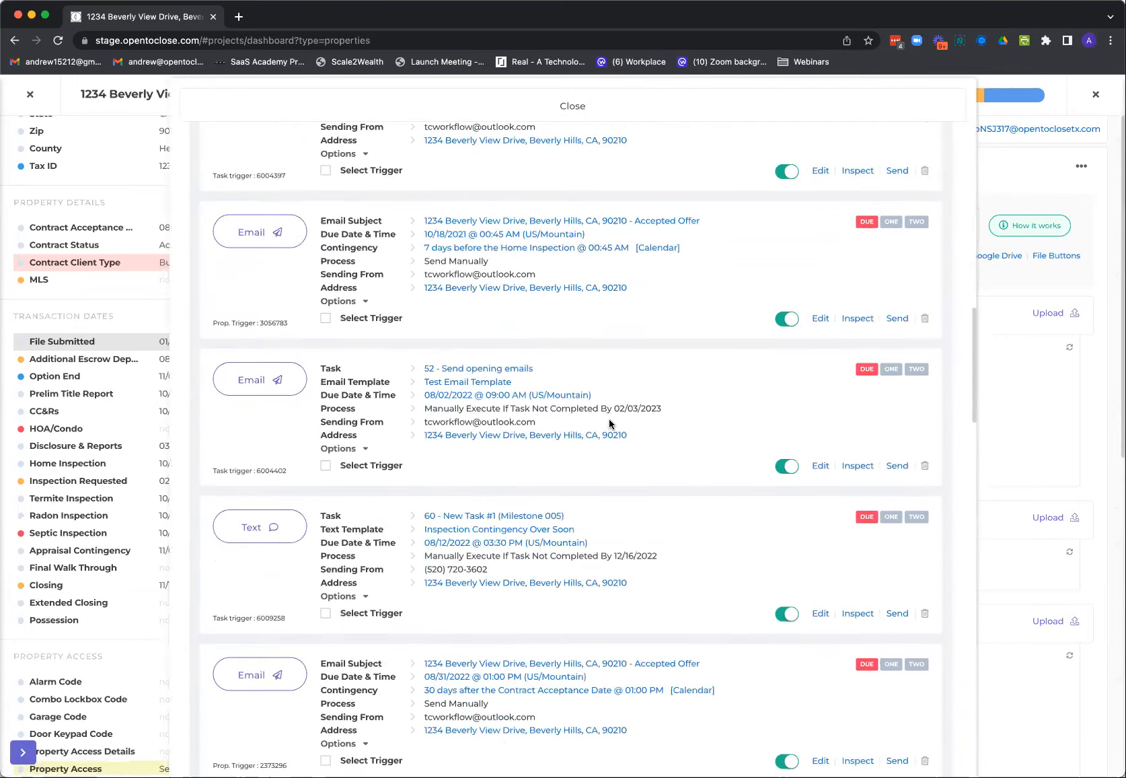
{"action": "scroll", "coordinate": [611, 415], "scroll_direction": "up", "scroll_amount": 3}
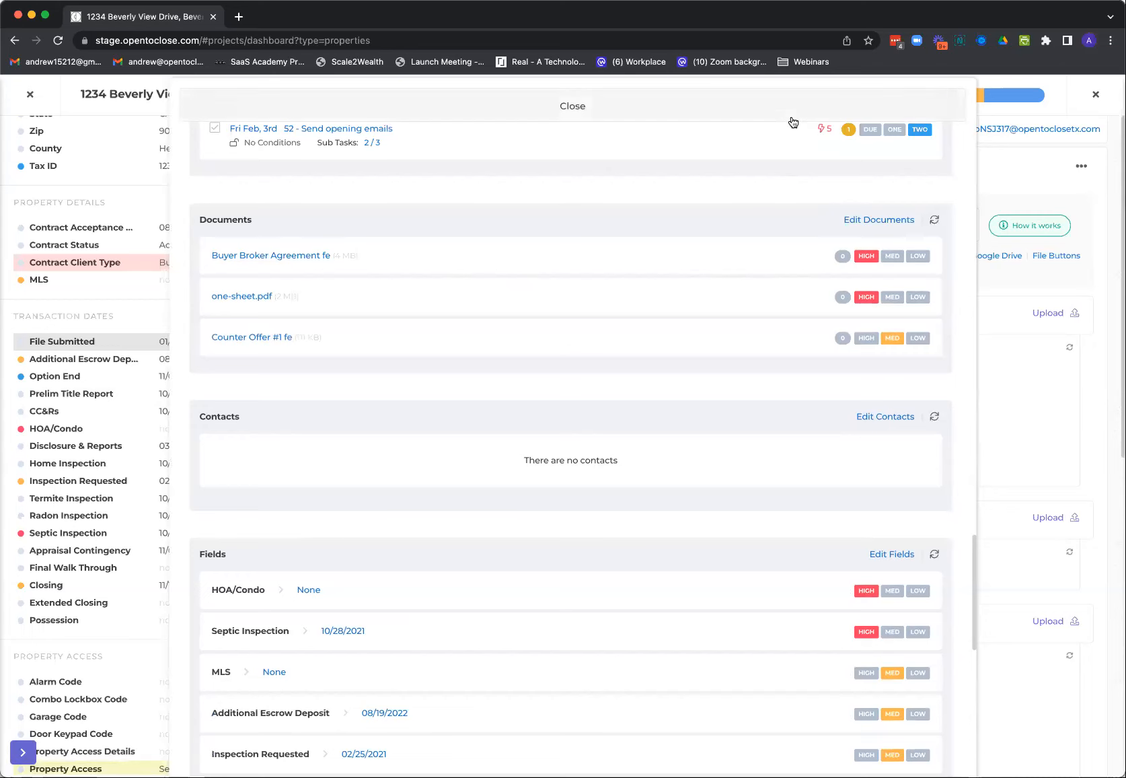
{"action": "left_click", "coordinate": [562, 116]}
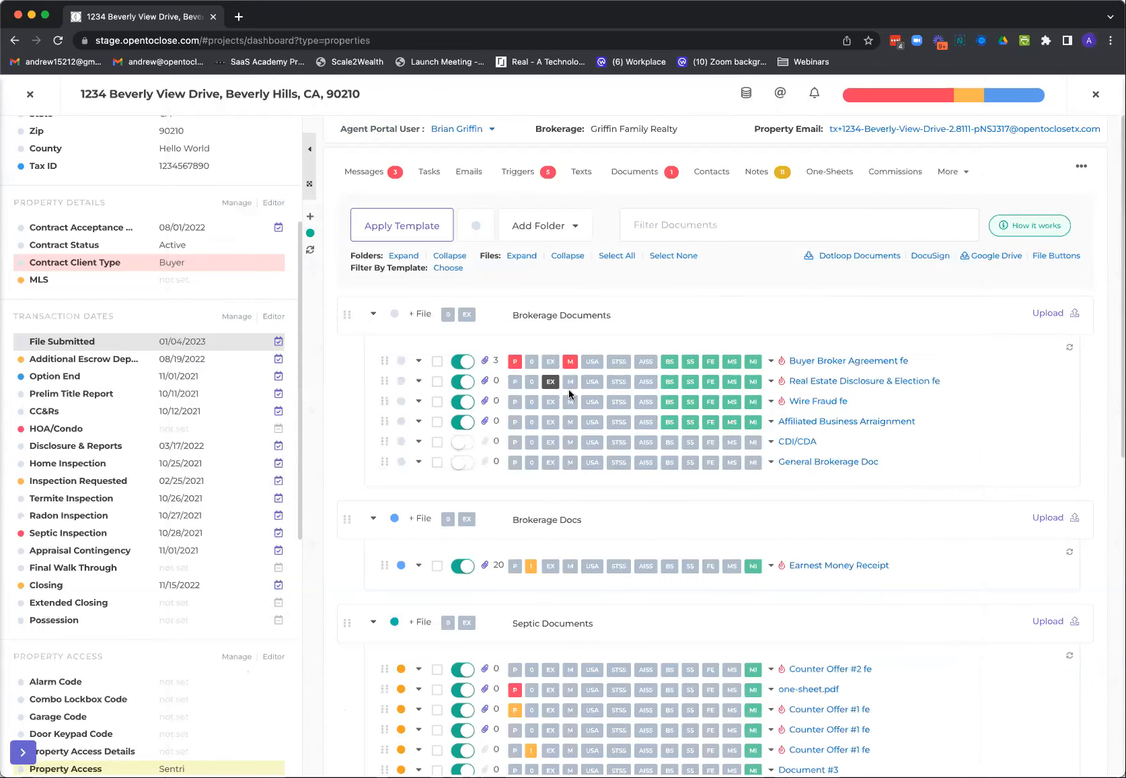
Add the note "fdasfdsfasdfs" to the Buyer Broker Agreement and close its notes
{"action": "left_click", "coordinate": [533, 364]}
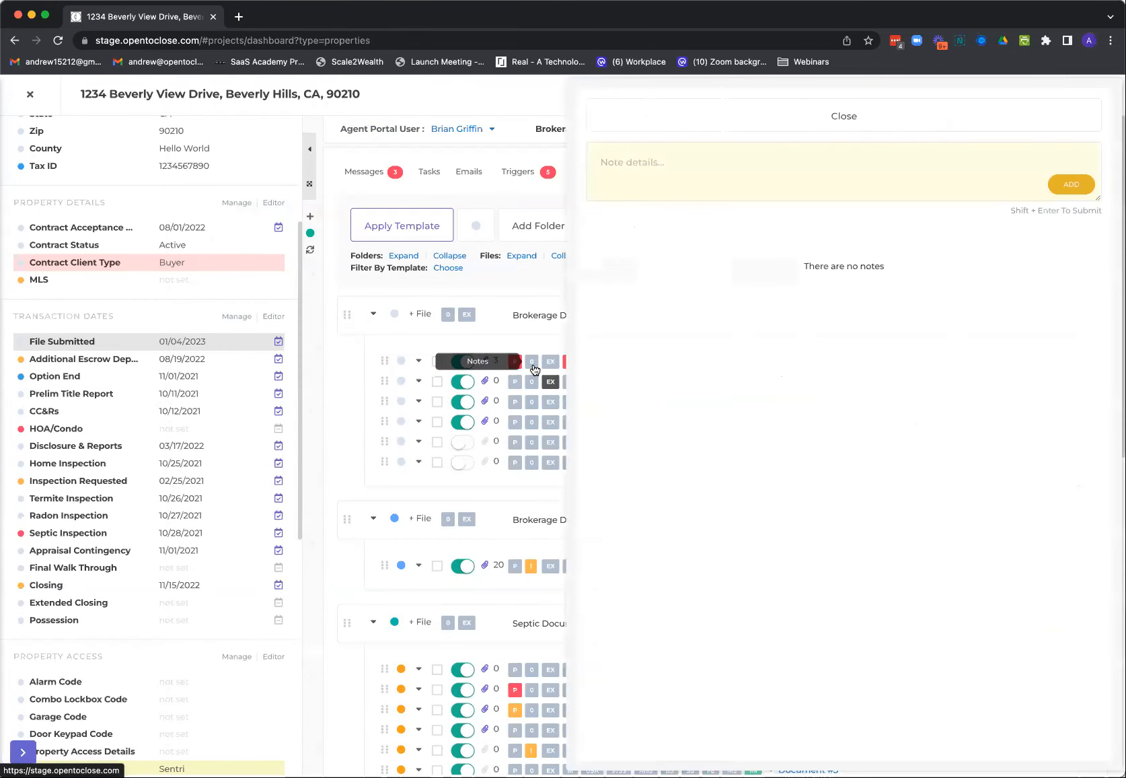
{"action": "left_click", "coordinate": [796, 157]}
{"action": "type", "text": "fdasfdsfasdfs"}
{"action": "left_click", "coordinate": [1055, 186]}
{"action": "left_click", "coordinate": [894, 129]}
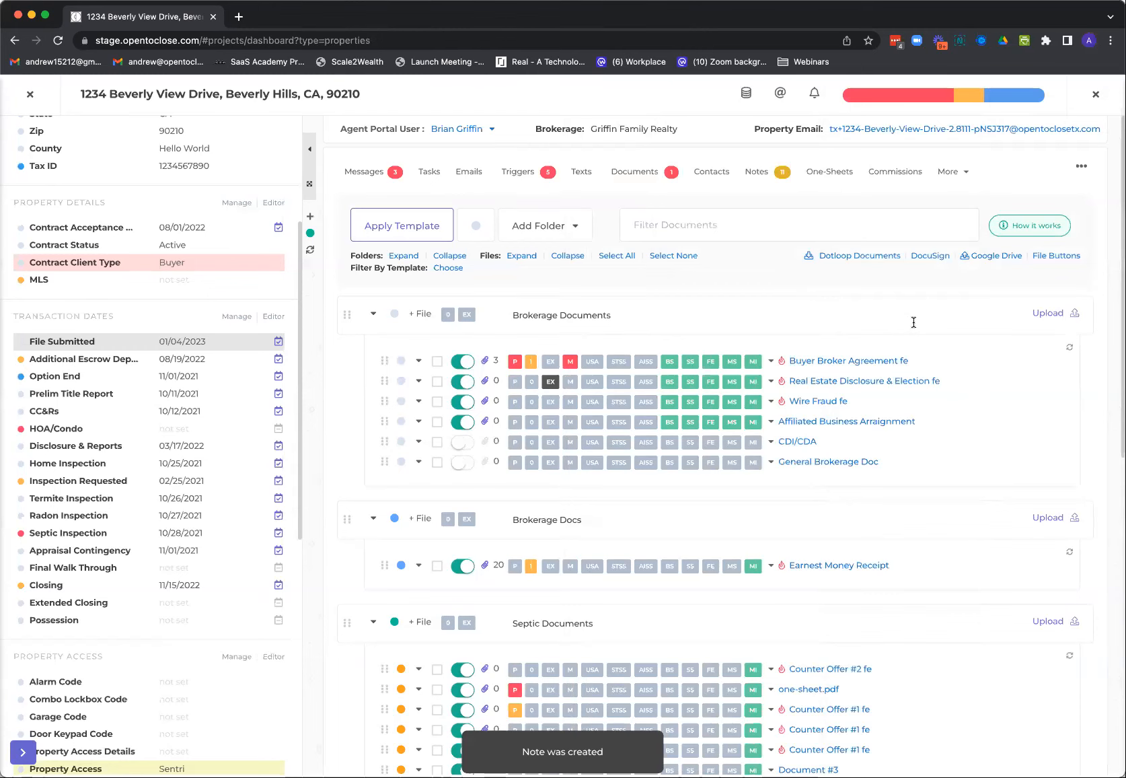
Show the Buyer Broker Agreement's inline note, enter "leave this note exposed", and save it as an update
{"action": "left_click", "coordinate": [417, 363]}
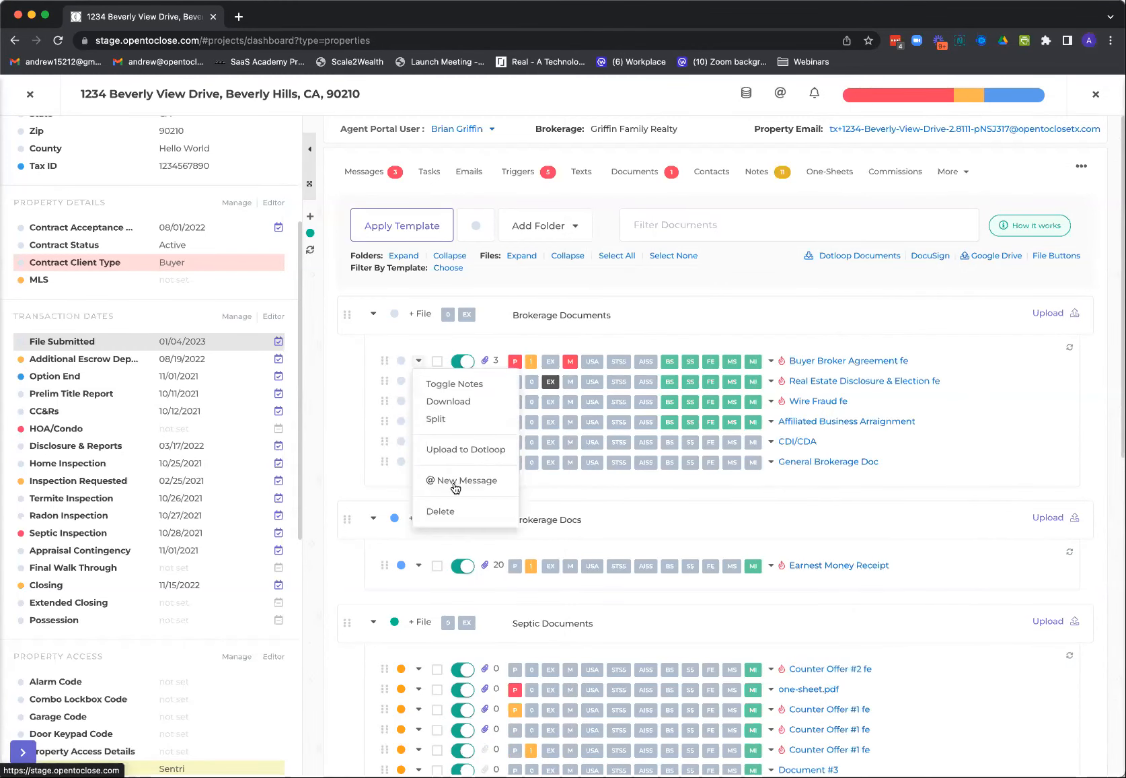
{"action": "left_click", "coordinate": [462, 384]}
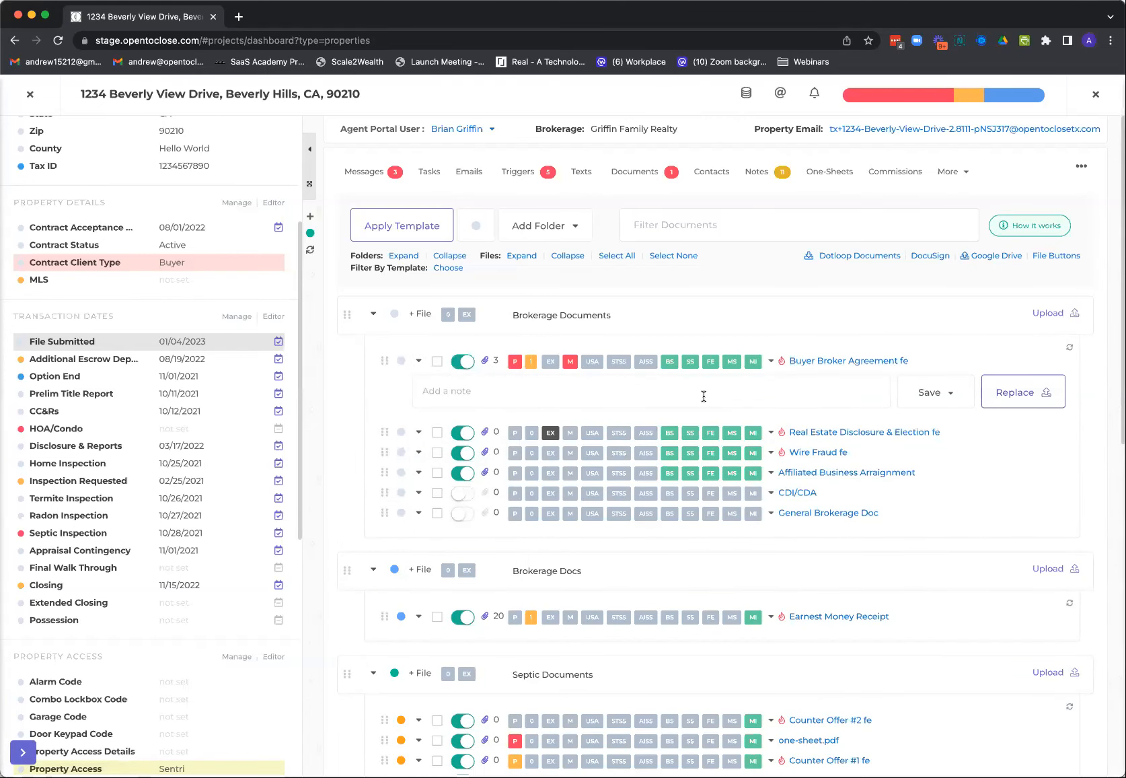
{"action": "type", "text": "leave this note exposed"}
{"action": "left_click", "coordinate": [932, 396]}
{"action": "left_click", "coordinate": [901, 421]}
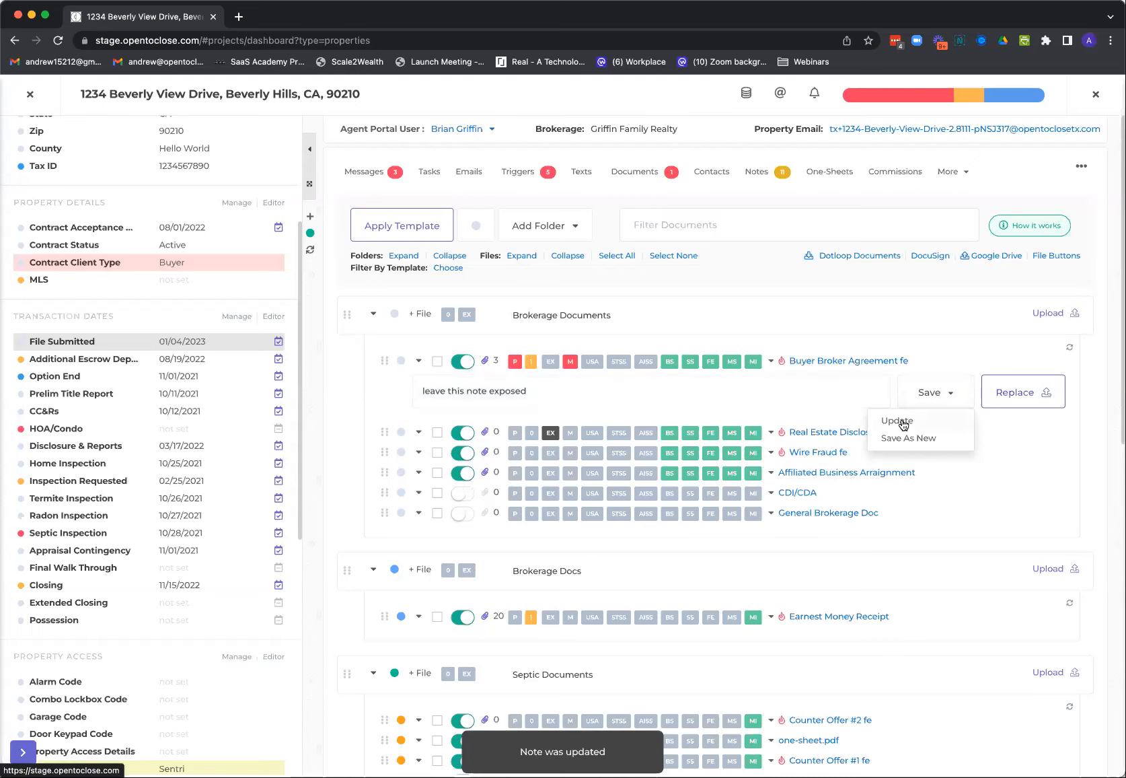
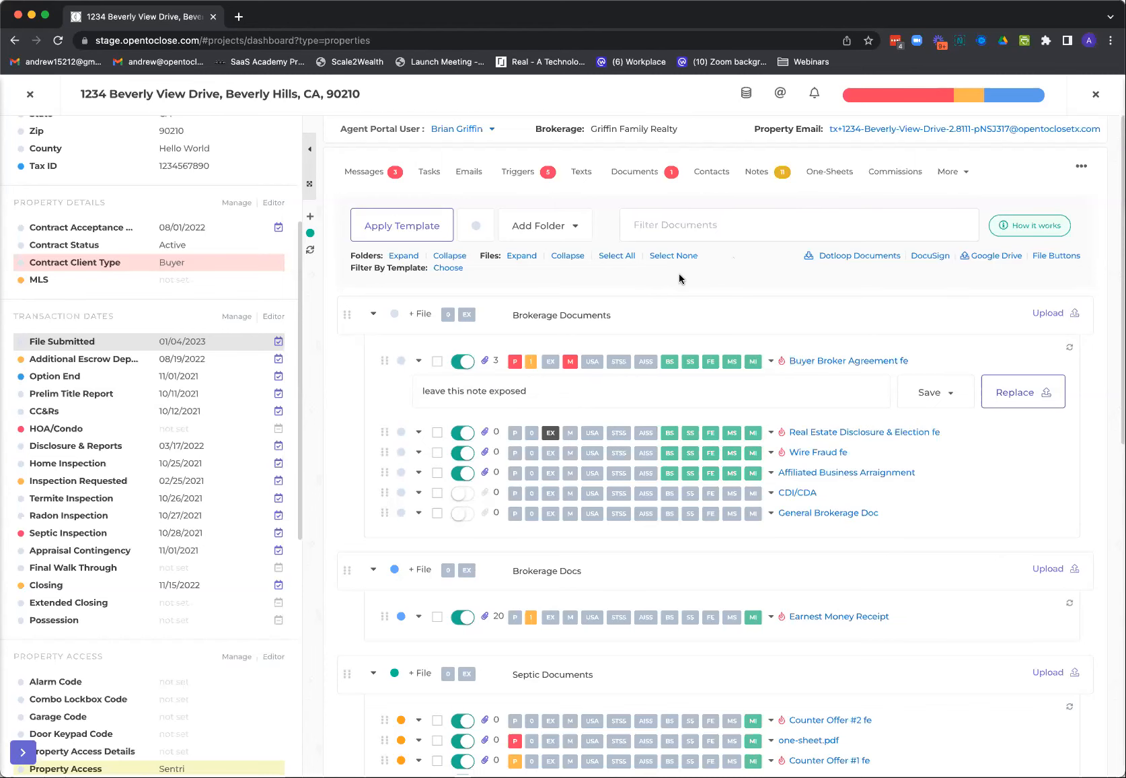
Start a Follow Up Boss assignment for the task "60 - New Task #1 (Milestone 005)", choosing the API account and Follow Up Boss user
{"action": "left_click", "coordinate": [429, 173]}
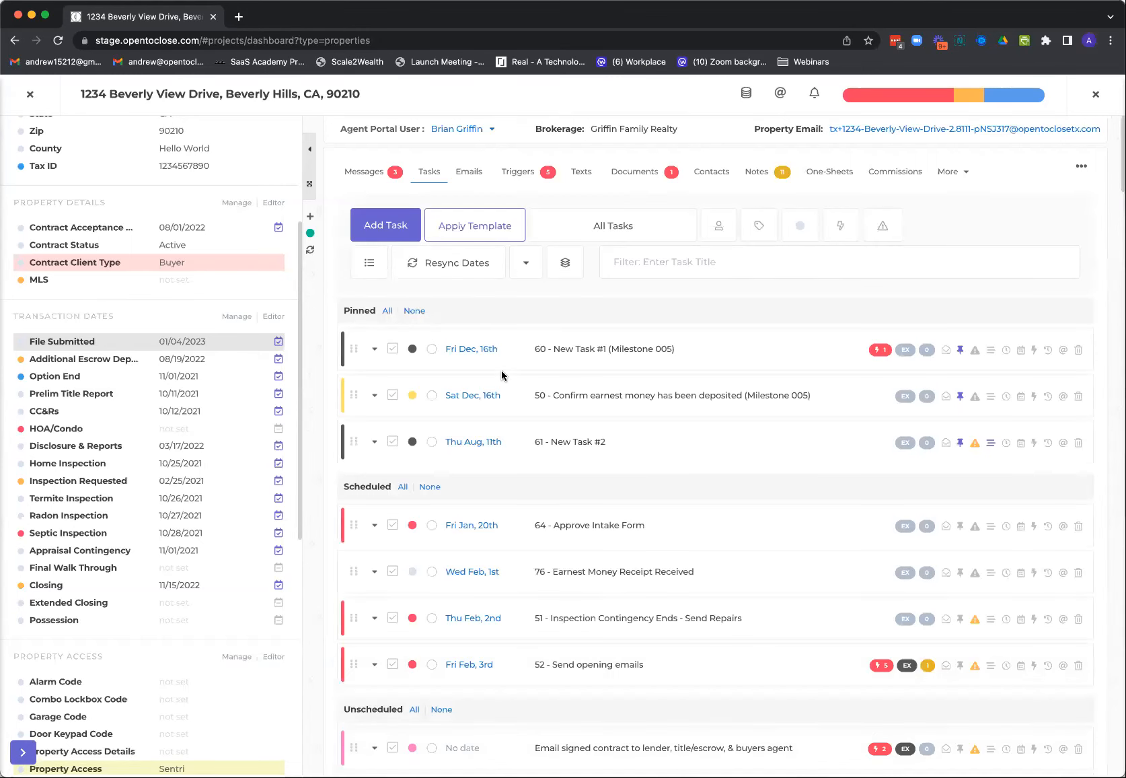
{"action": "left_click", "coordinate": [374, 350]}
{"action": "left_click", "coordinate": [489, 529]}
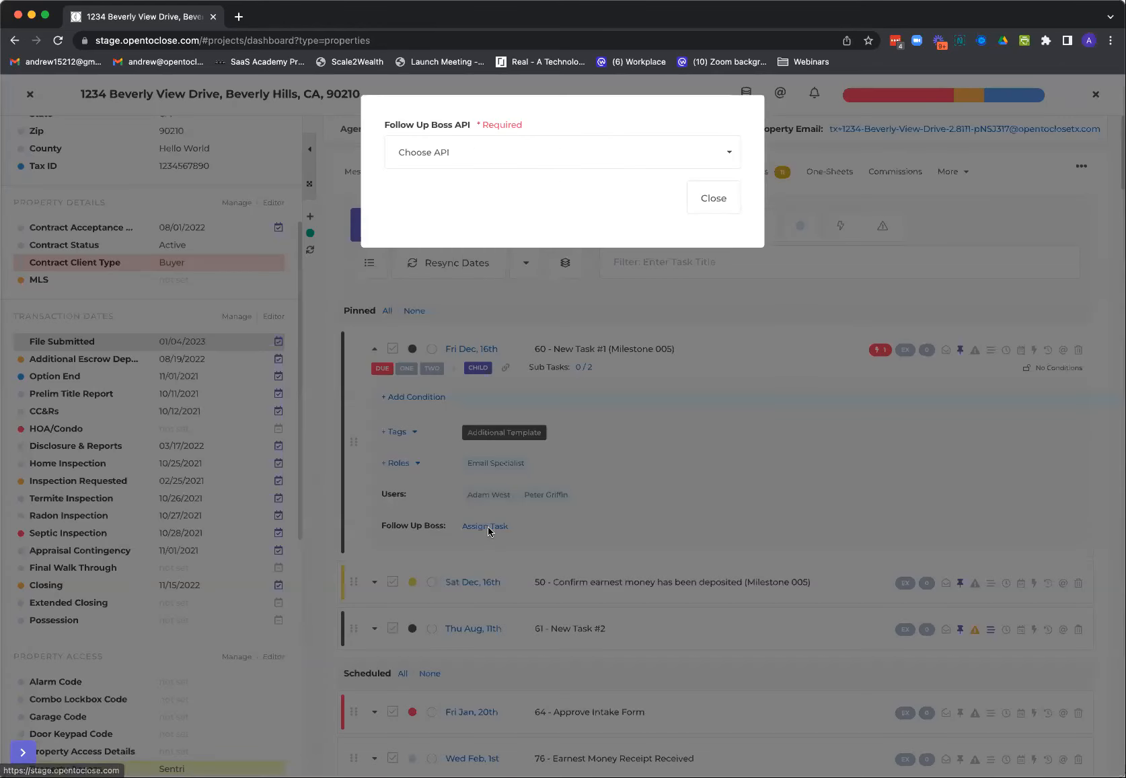
{"action": "left_click", "coordinate": [516, 161]}
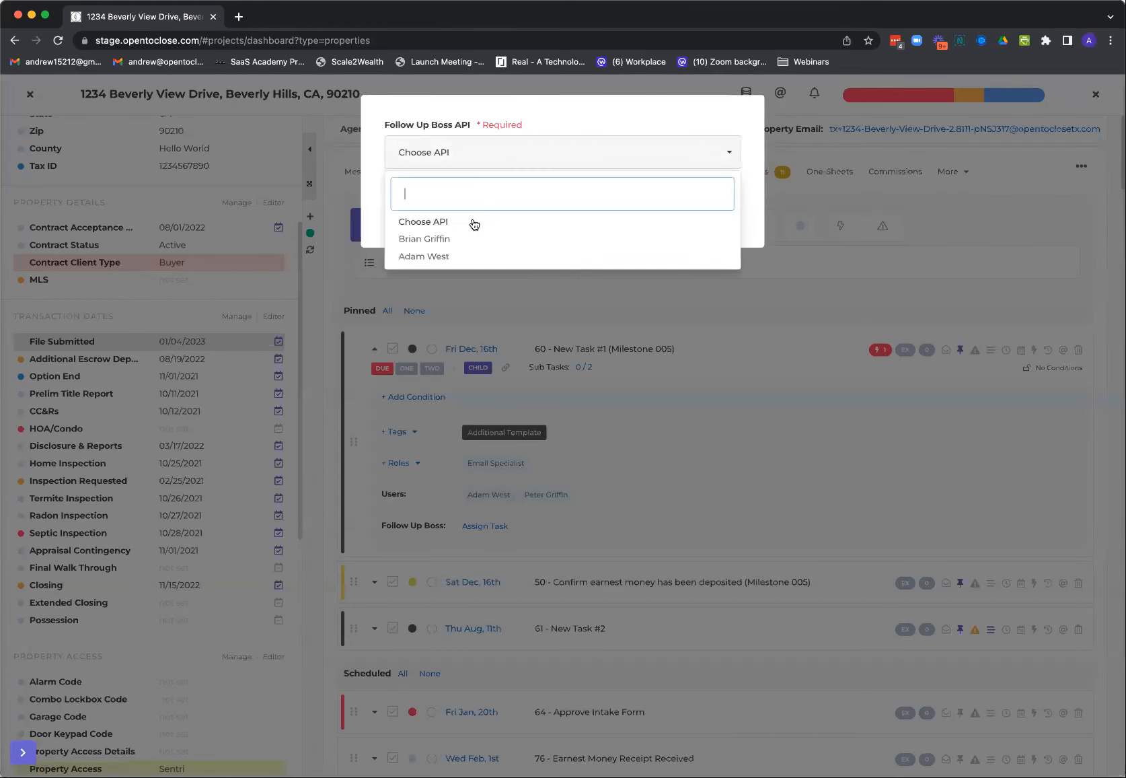
{"action": "left_click", "coordinate": [434, 257]}
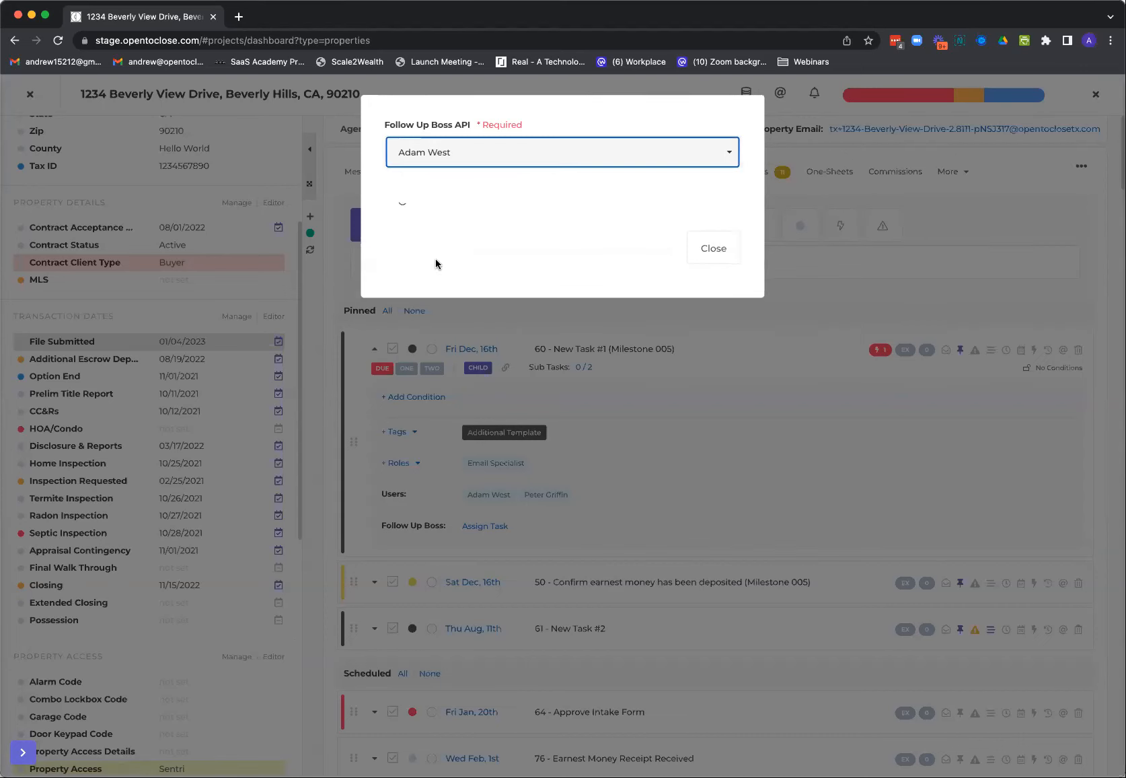
{"action": "left_click", "coordinate": [465, 217]}
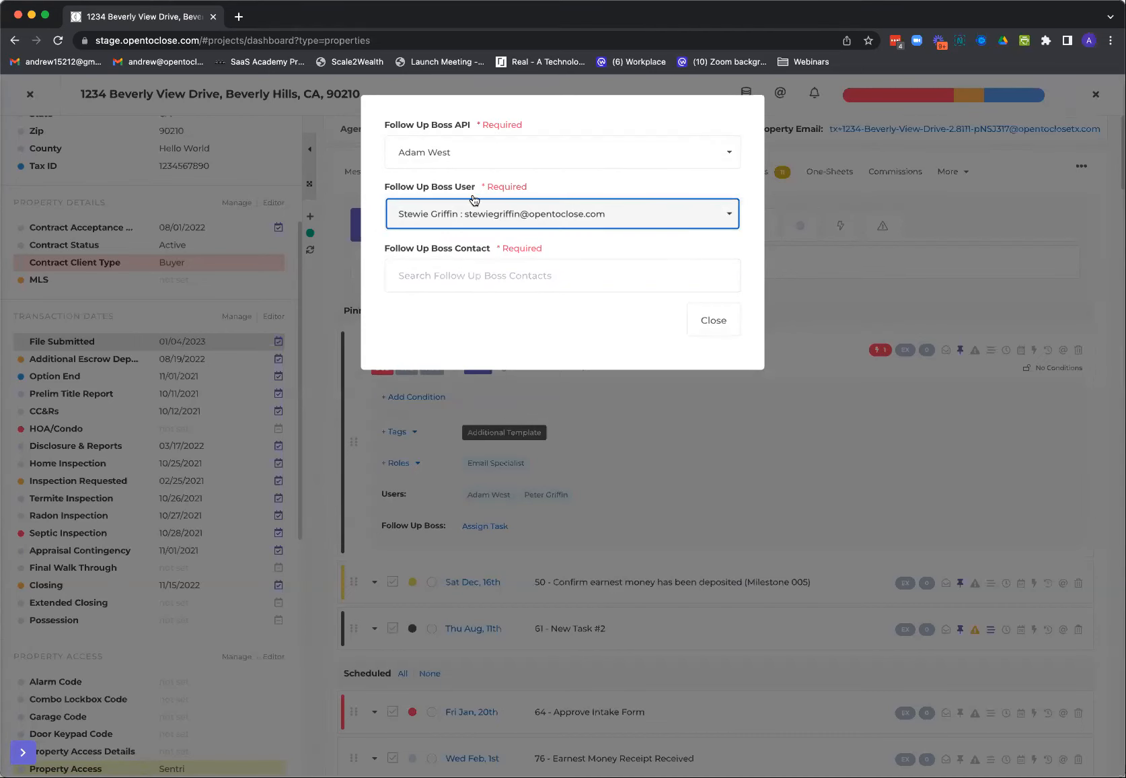
Find and select the Follow Up Boss contact, review the task types keeping Follow Up, and close the assignment without submitting it
{"action": "left_click", "coordinate": [476, 277]}
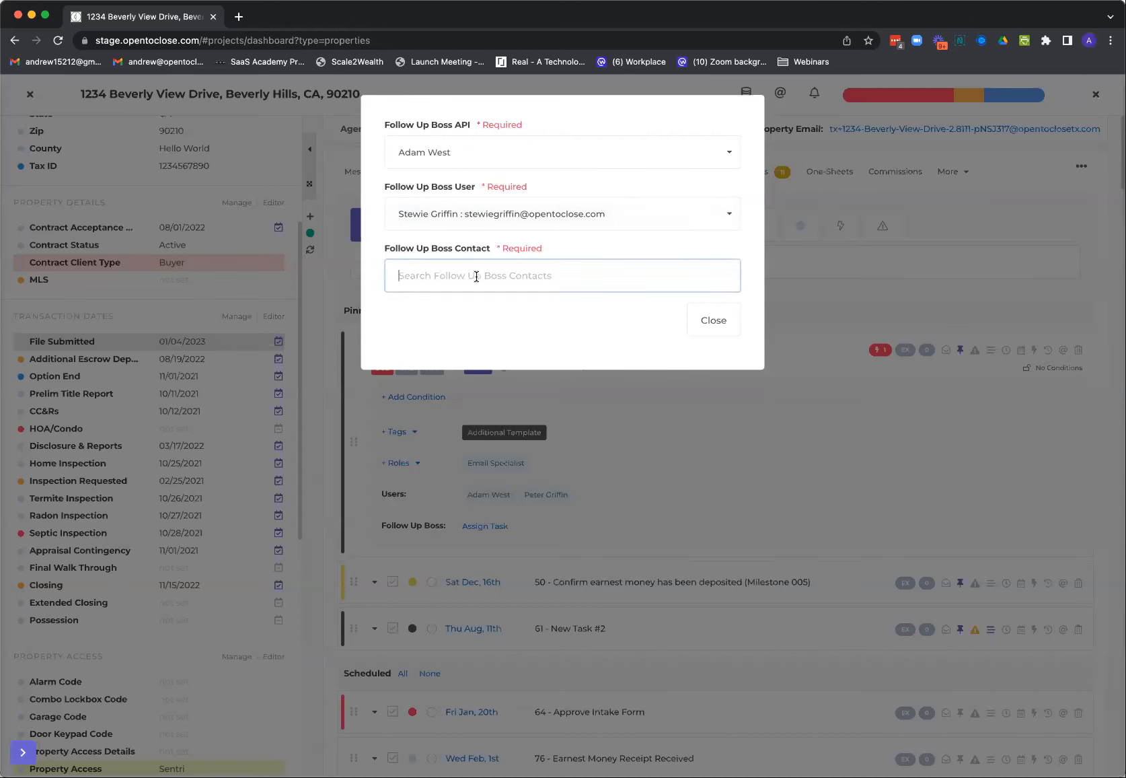
{"action": "type", "text": "dan"}
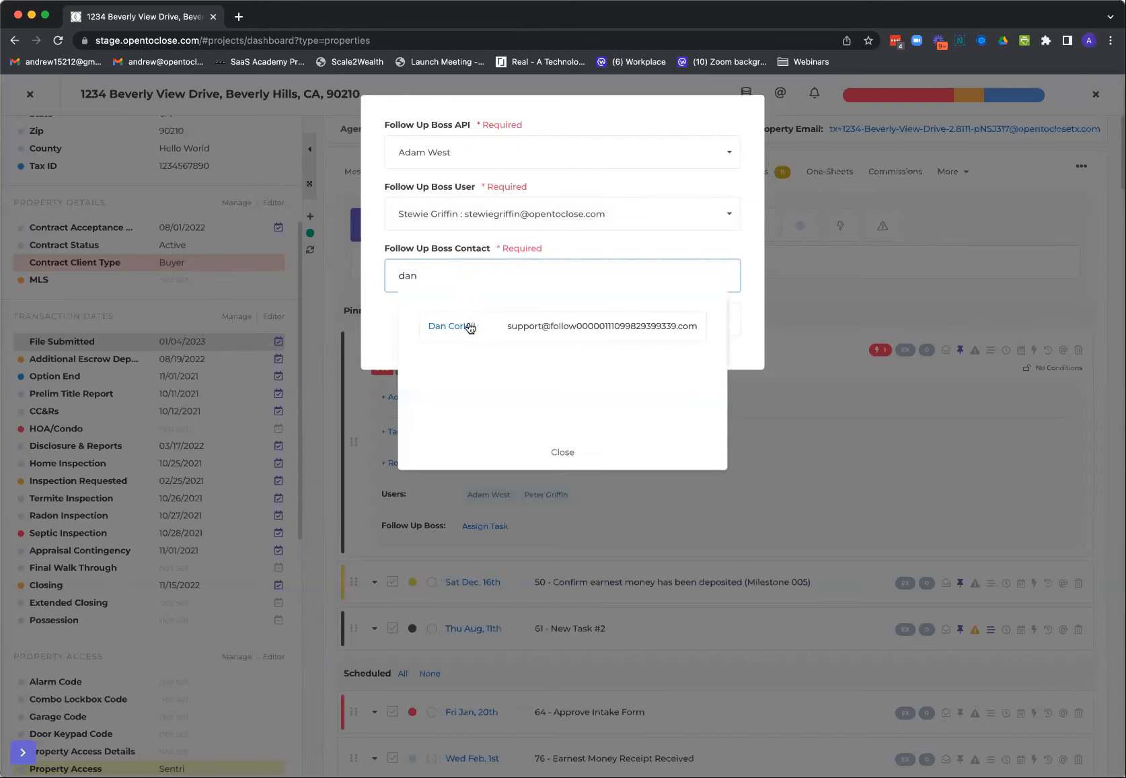
{"action": "left_click", "coordinate": [468, 327]}
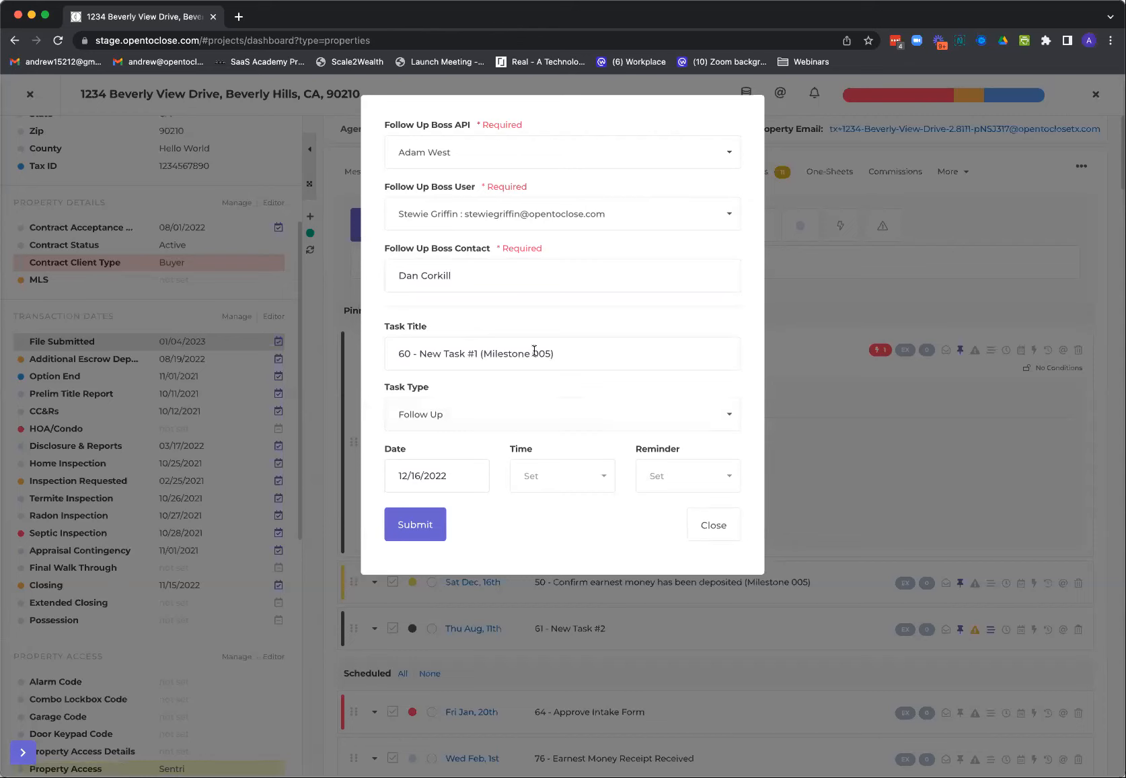
{"action": "left_click", "coordinate": [466, 414]}
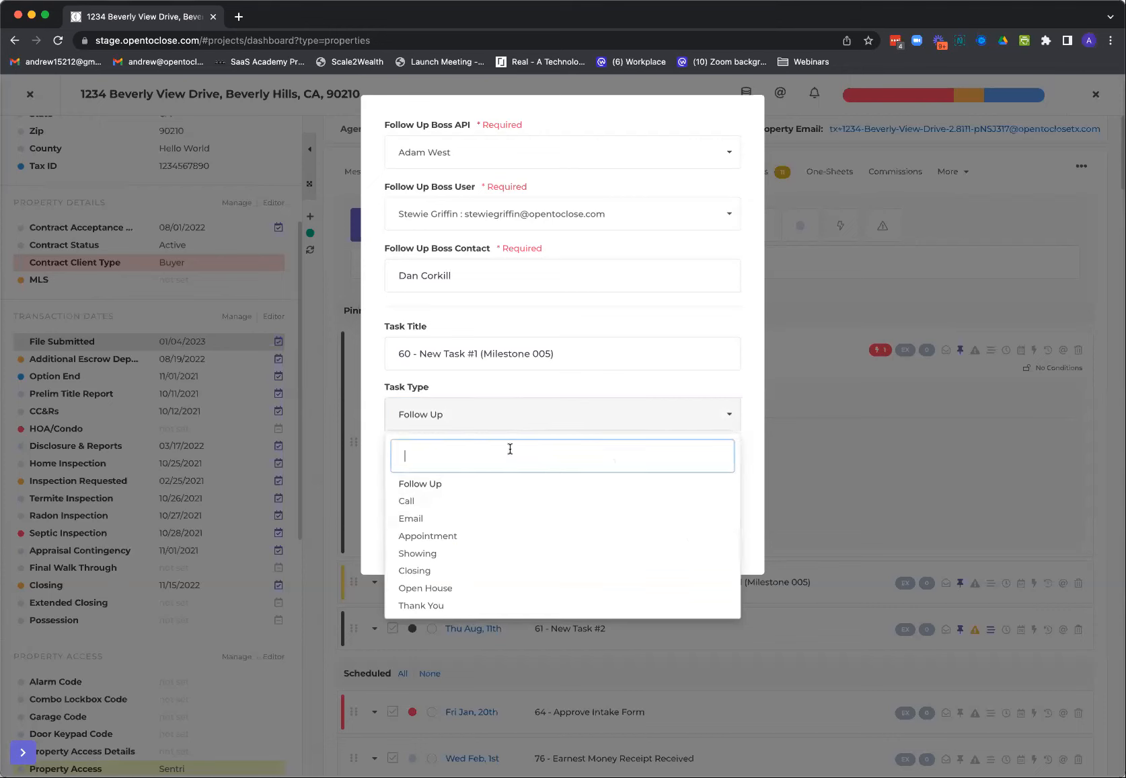
{"action": "left_click", "coordinate": [521, 422]}
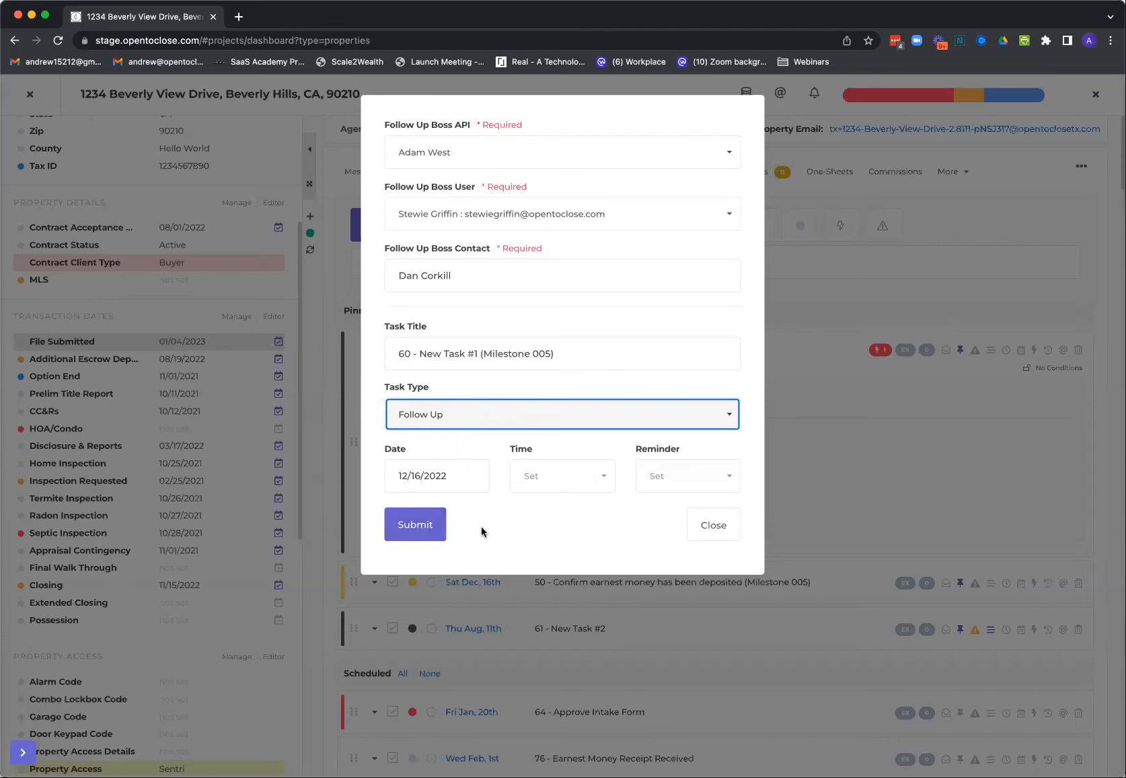
{"action": "left_click", "coordinate": [713, 523]}
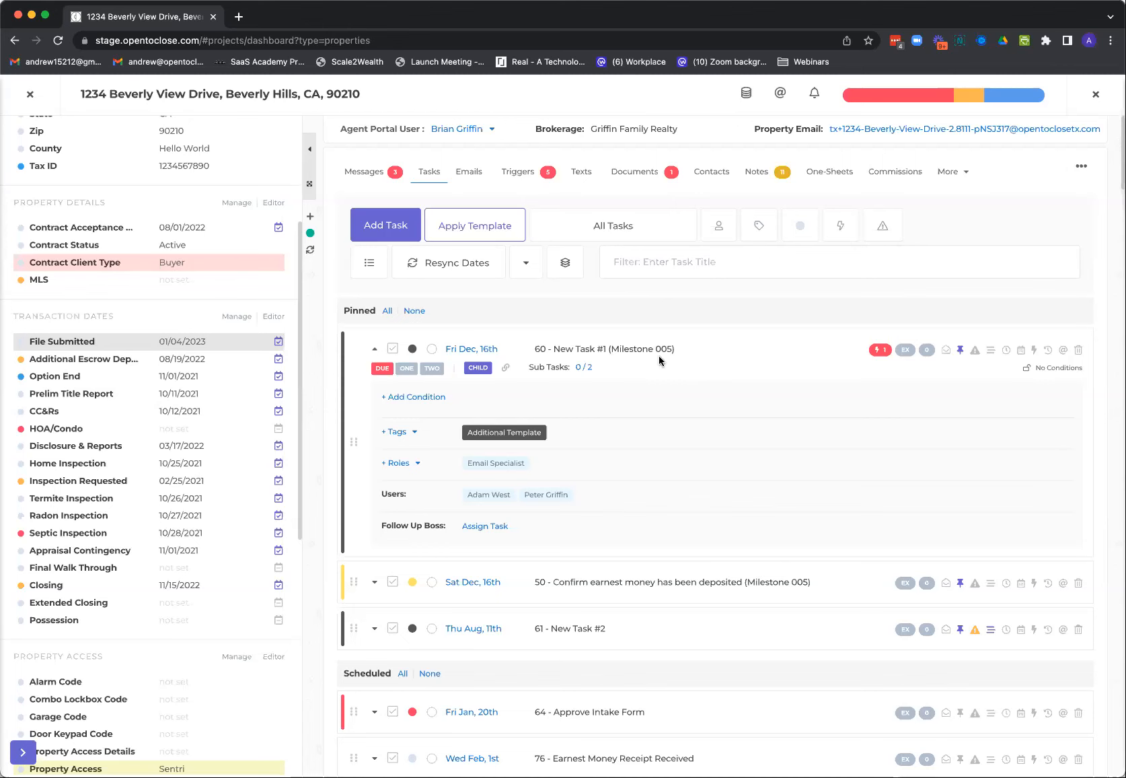
Open Real Estate Disclosure & Election fe from the property's documents, try to split its PDF, and go back
{"action": "left_click", "coordinate": [642, 177]}
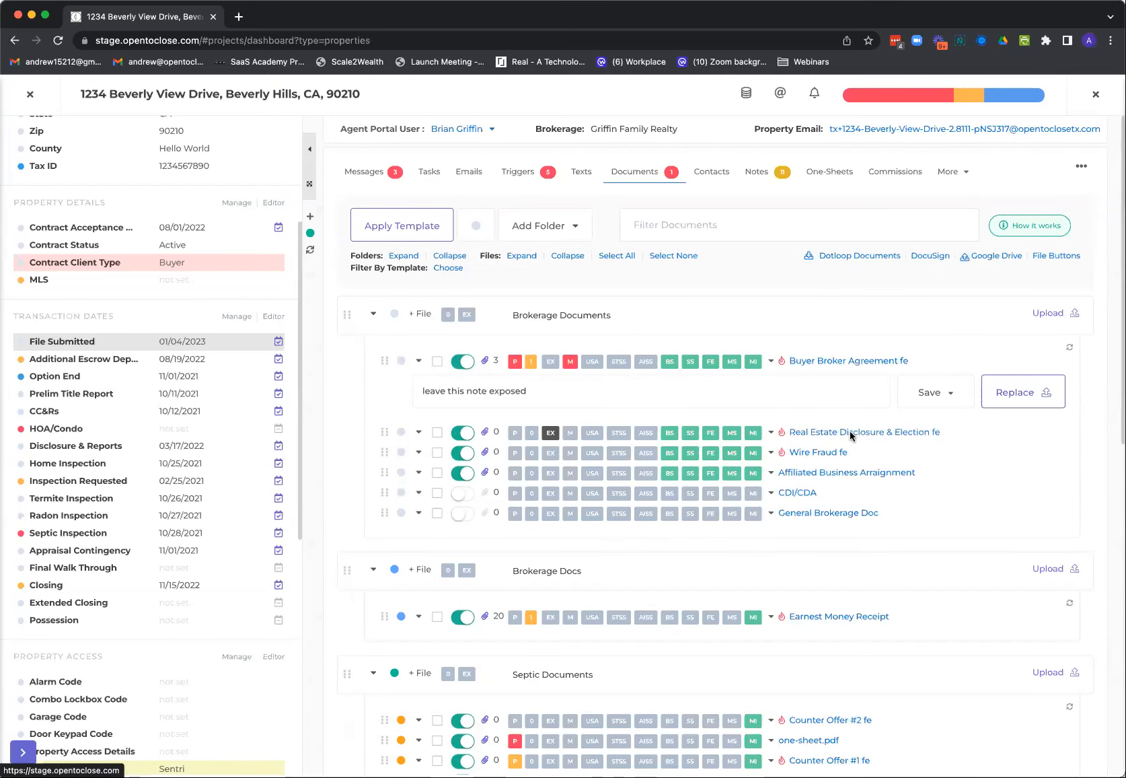
{"action": "left_click", "coordinate": [850, 431]}
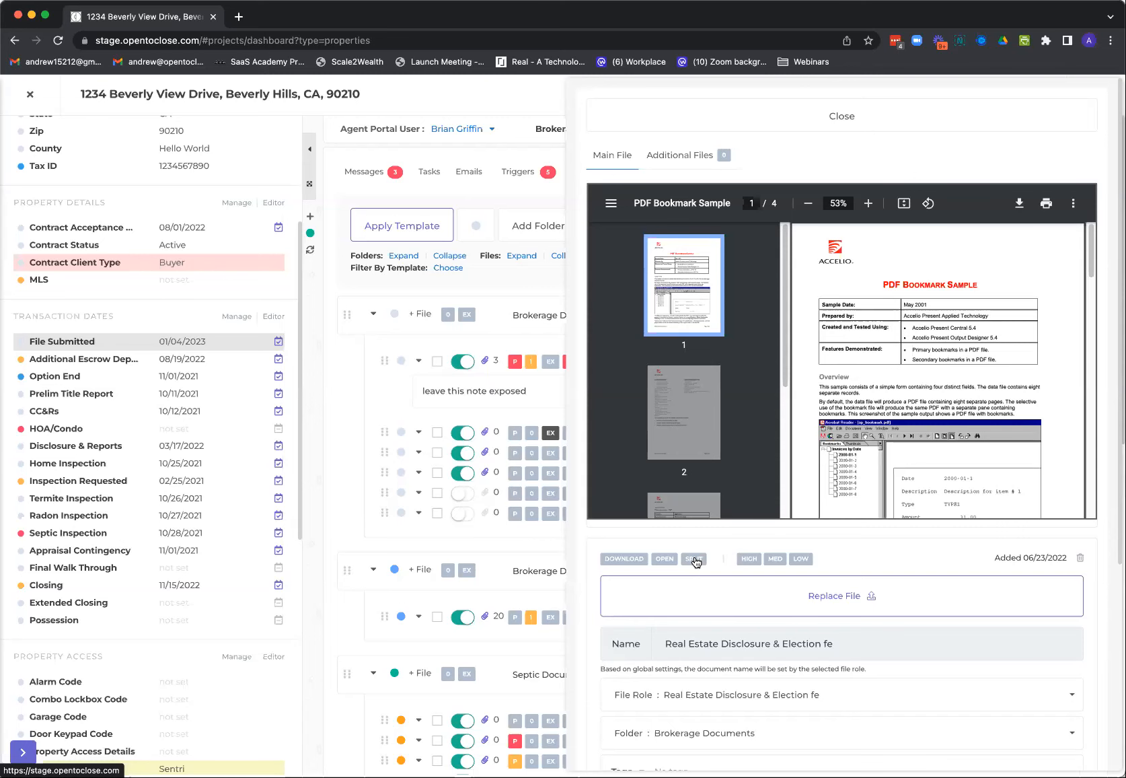
{"action": "left_click", "coordinate": [694, 559]}
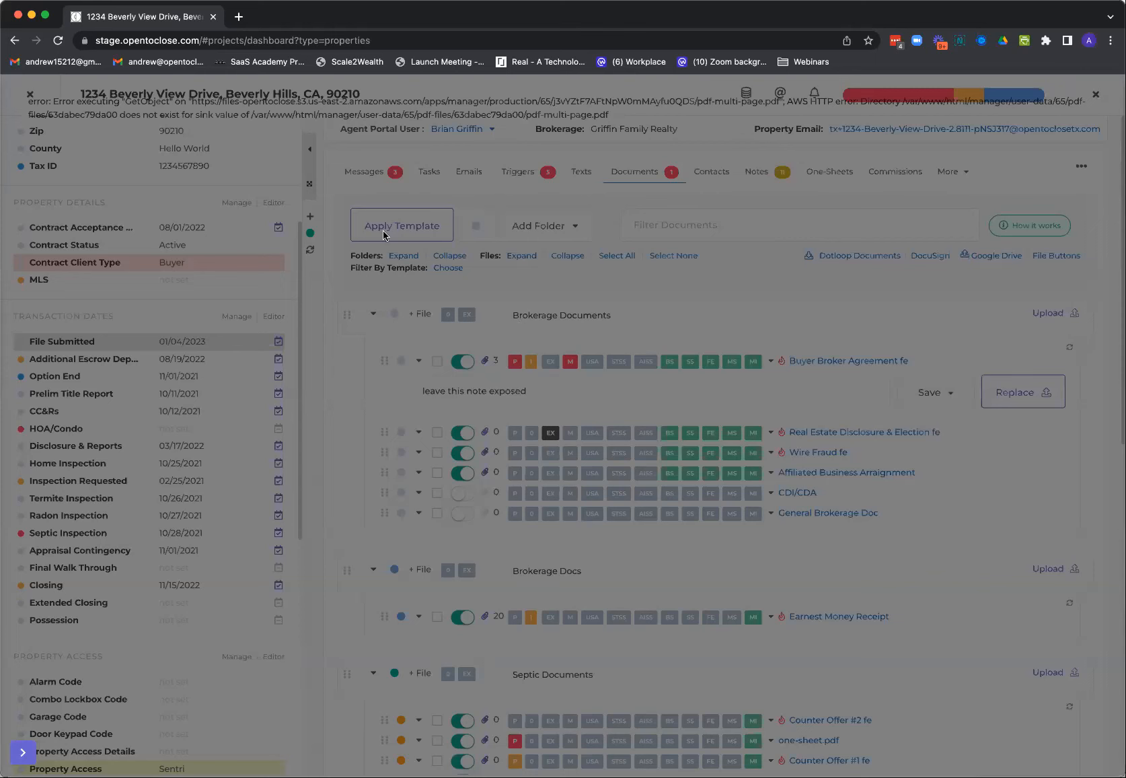
{"action": "left_click", "coordinate": [14, 41]}
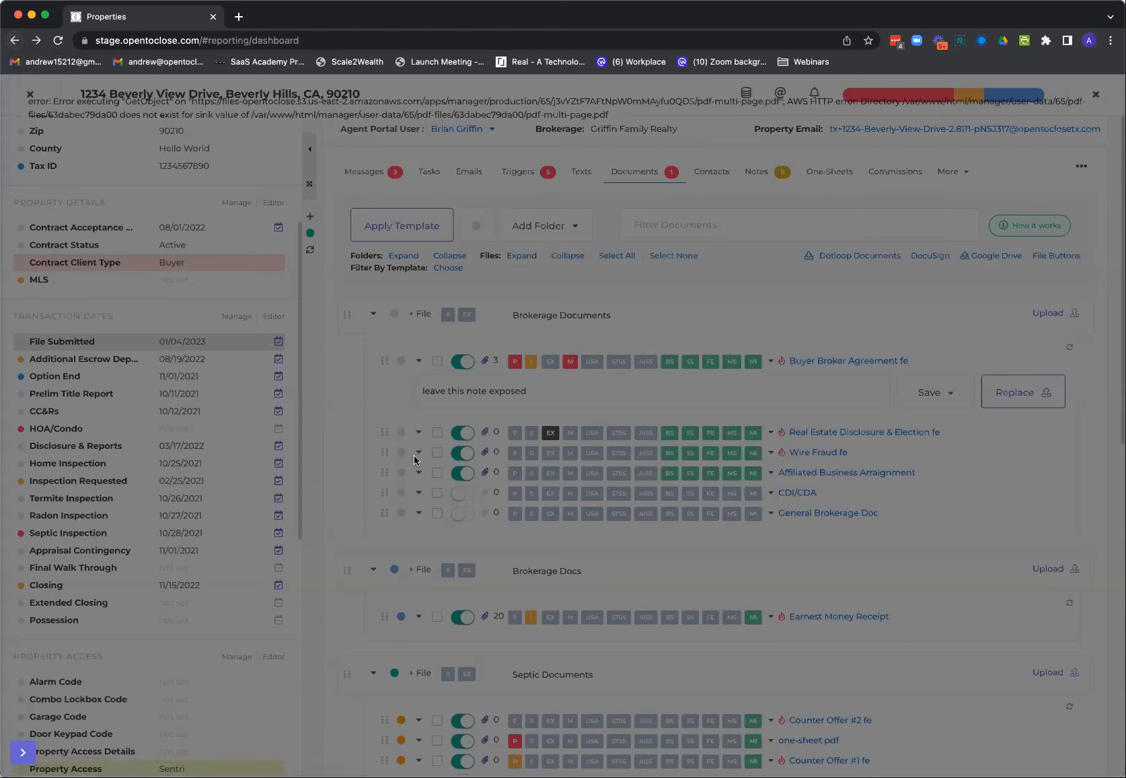
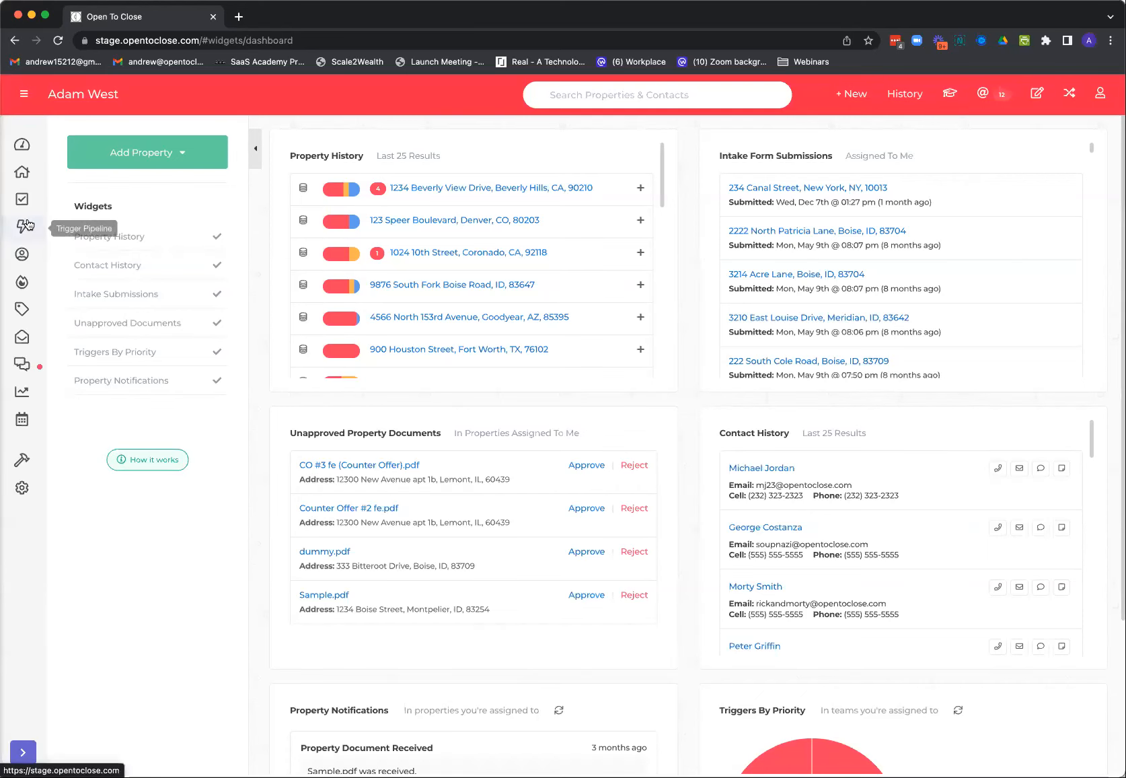
Open the first contact in the contacts list, review its Connections, Client Portal and Follow Up Boss sections, and close it
{"action": "left_click", "coordinate": [21, 254]}
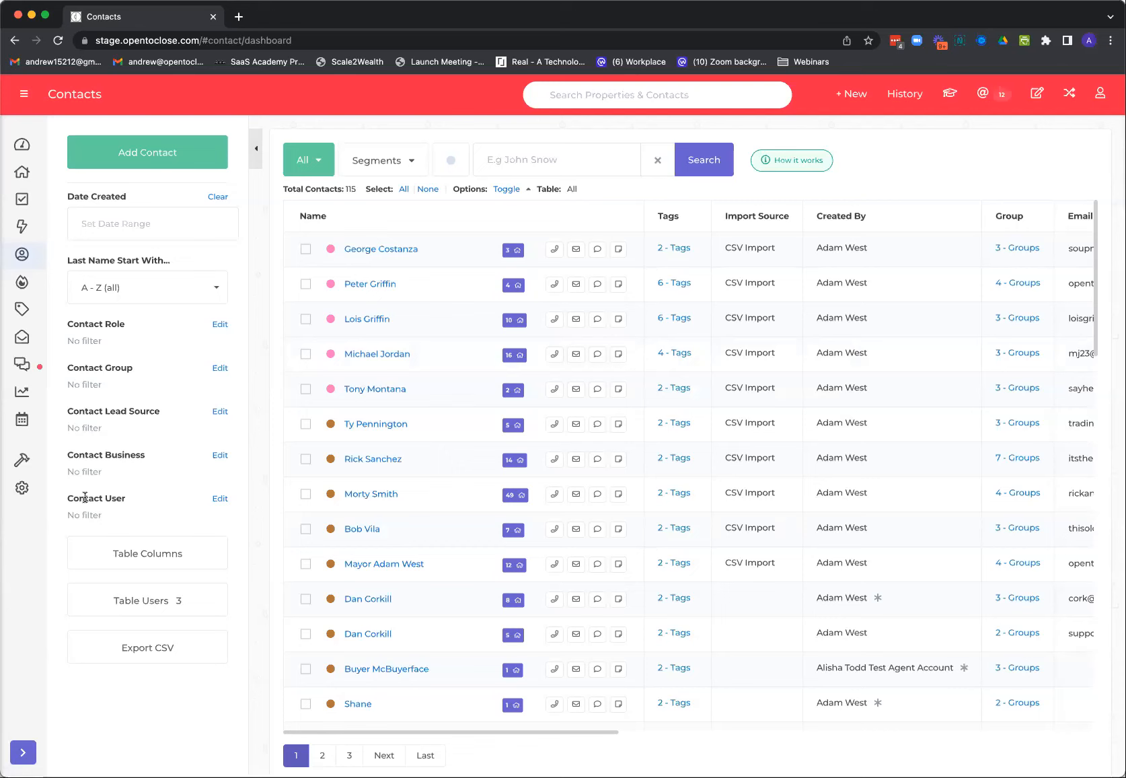
{"action": "left_click", "coordinate": [376, 250]}
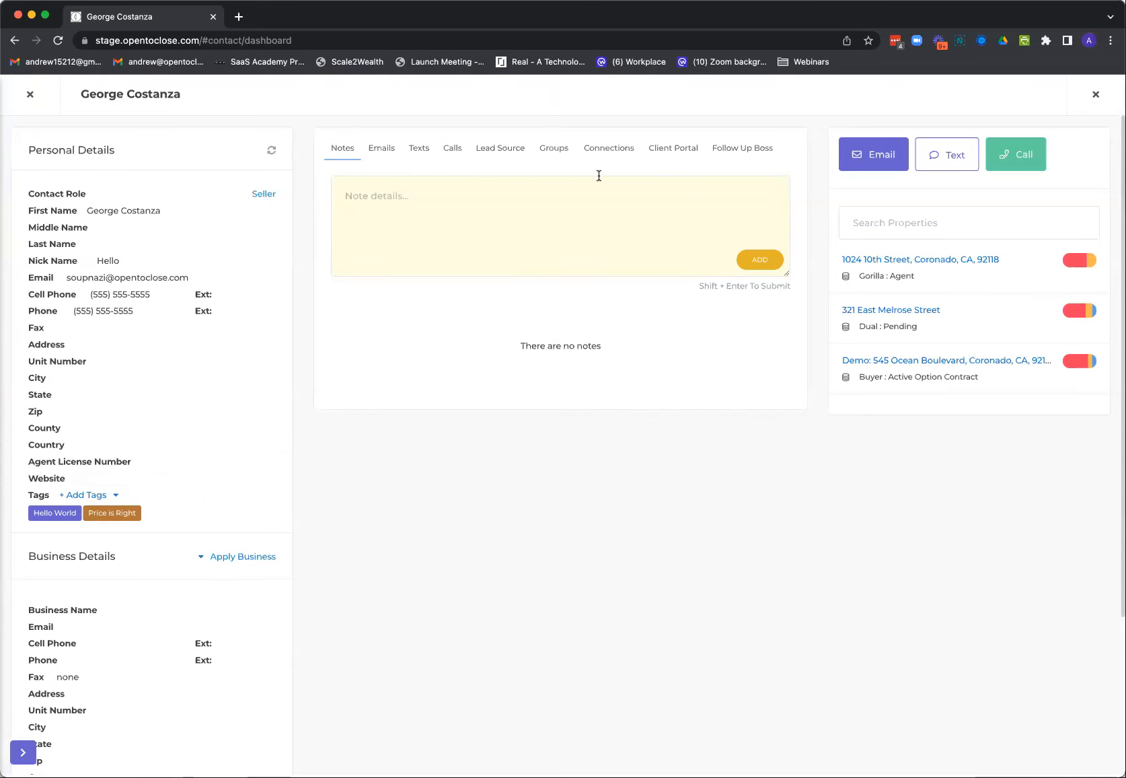
{"action": "left_click", "coordinate": [620, 154]}
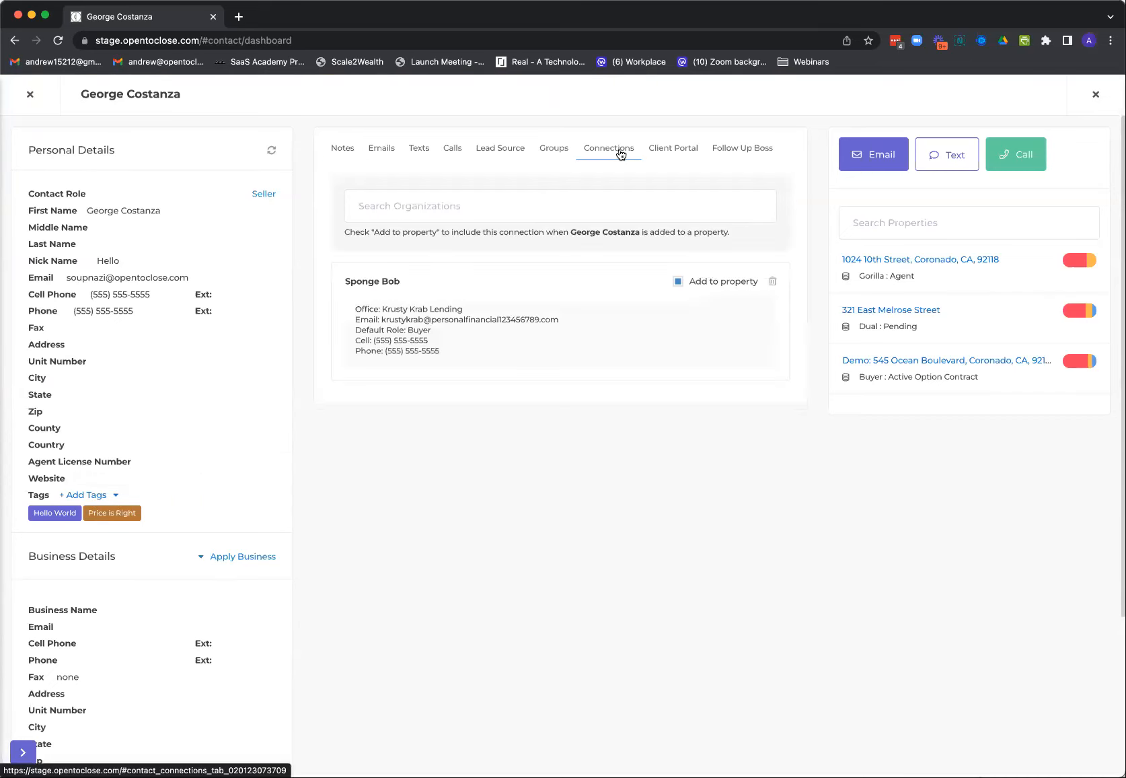
{"action": "left_click", "coordinate": [671, 148]}
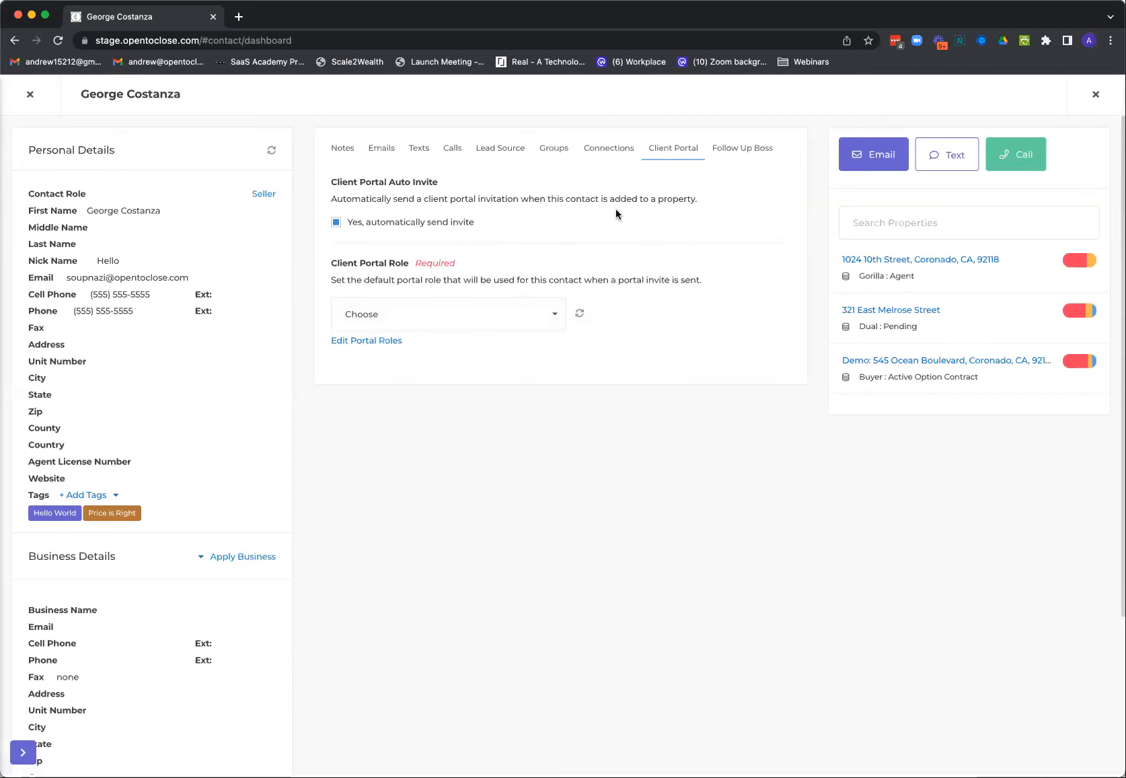
{"action": "left_click", "coordinate": [738, 149]}
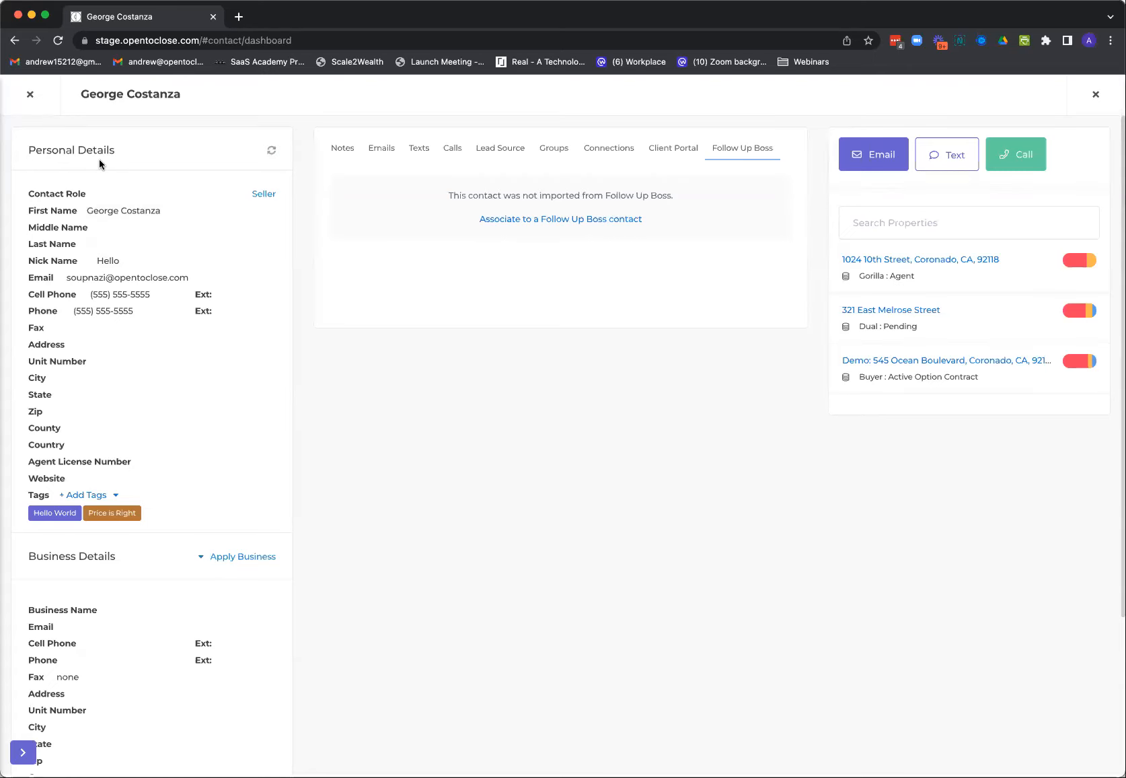
{"action": "left_click", "coordinate": [29, 94]}
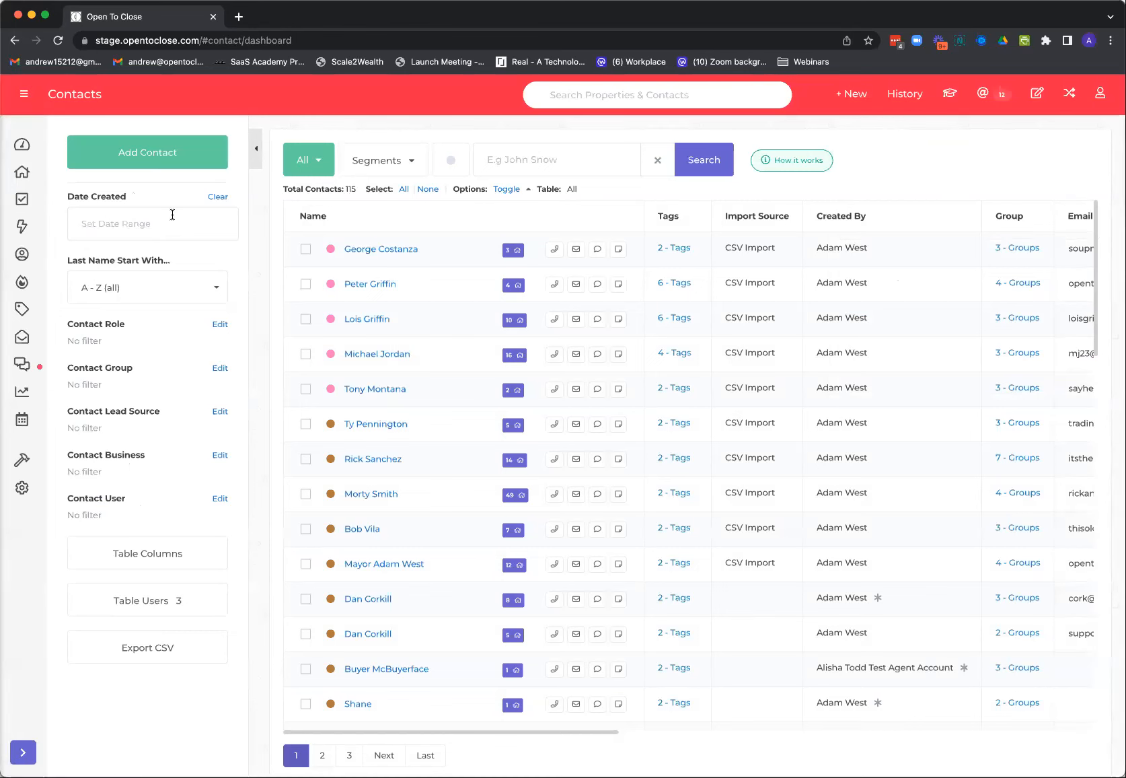
Open the properties table and look through its columns
{"action": "left_click", "coordinate": [22, 172]}
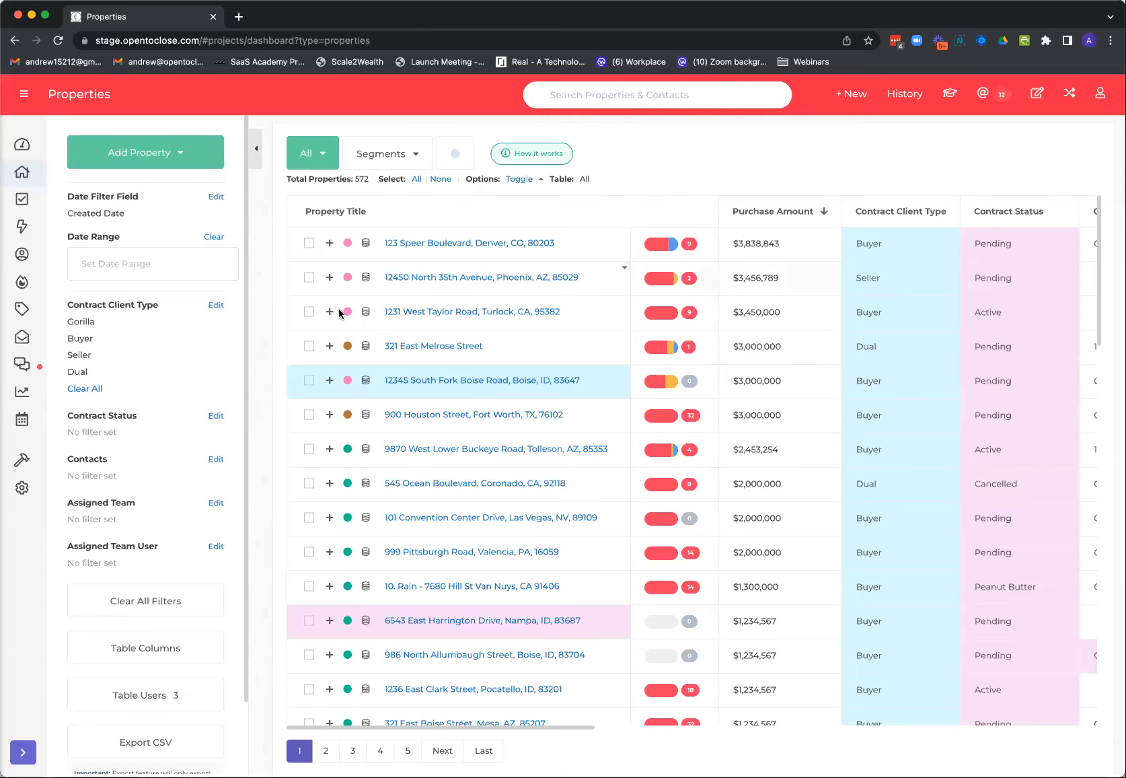
{"action": "scroll", "coordinate": [524, 725], "scroll_direction": "right", "scroll_amount": 2}
{"action": "scroll", "coordinate": [538, 726], "scroll_direction": "left", "scroll_amount": 2}
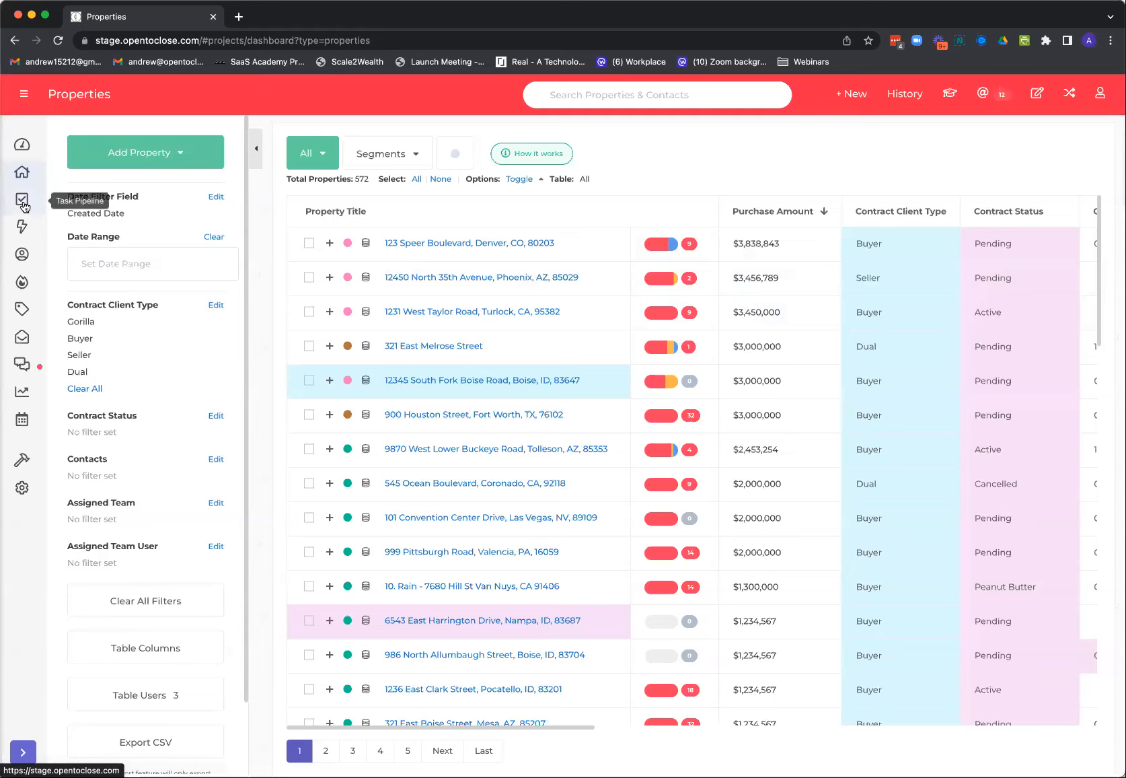
Return to Contacts, reopen the first contact to review its Lead Source and Groups sections, and close it
{"action": "left_click", "coordinate": [22, 254]}
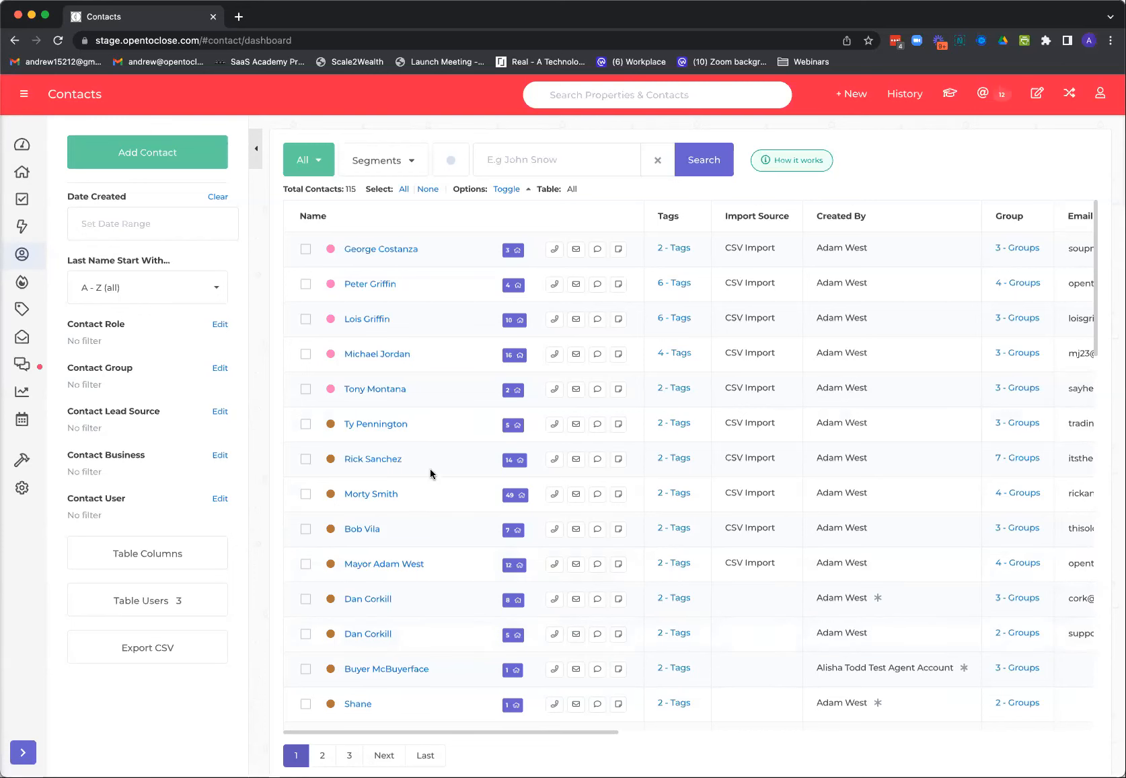
{"action": "left_click", "coordinate": [389, 250]}
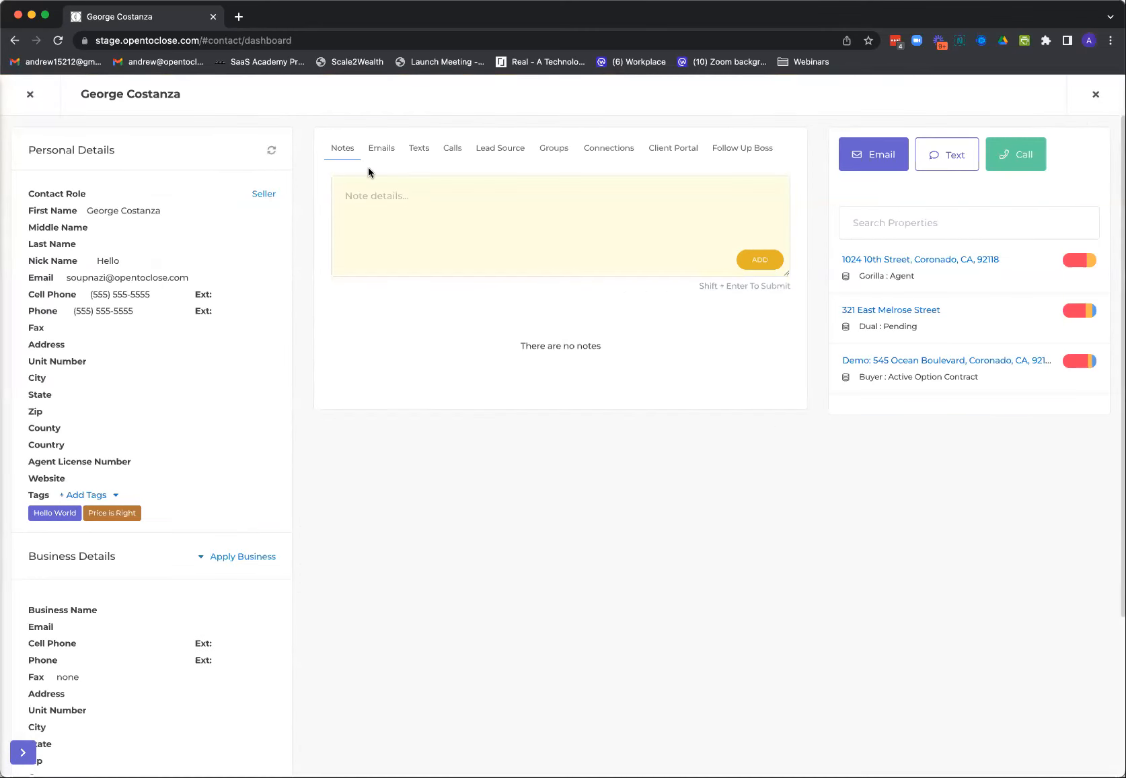
{"action": "left_click", "coordinate": [503, 153]}
{"action": "left_click", "coordinate": [555, 154]}
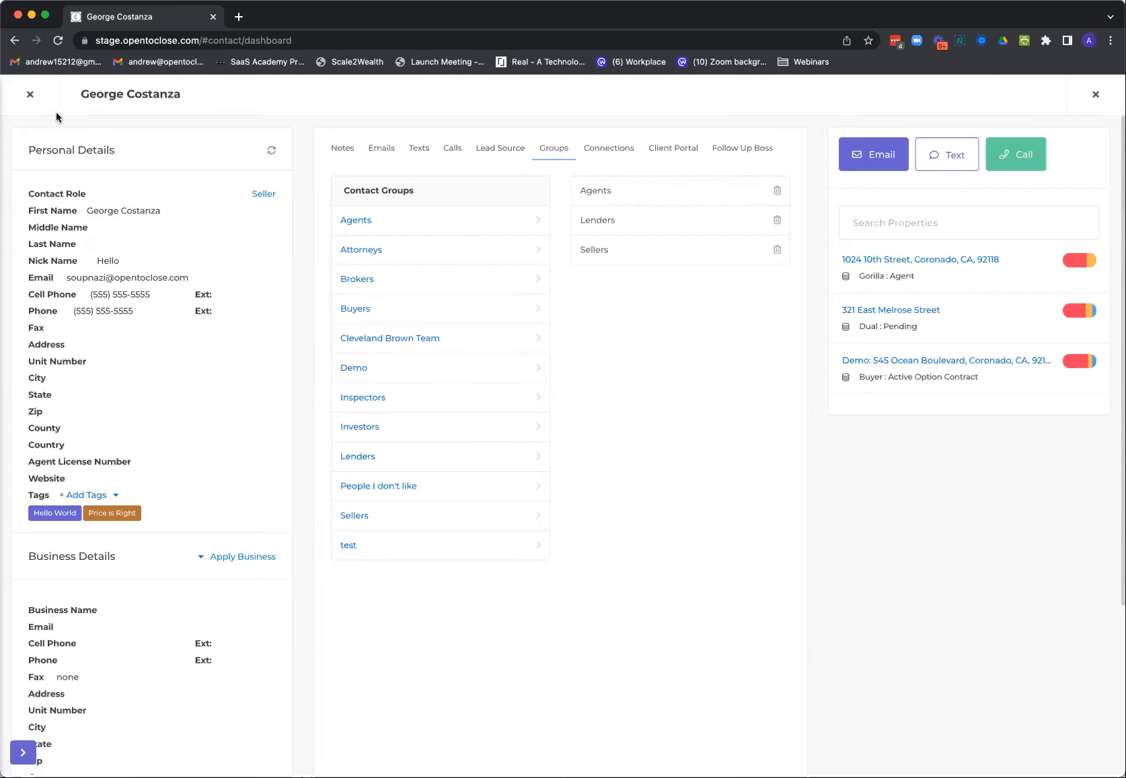
{"action": "left_click", "coordinate": [30, 96]}
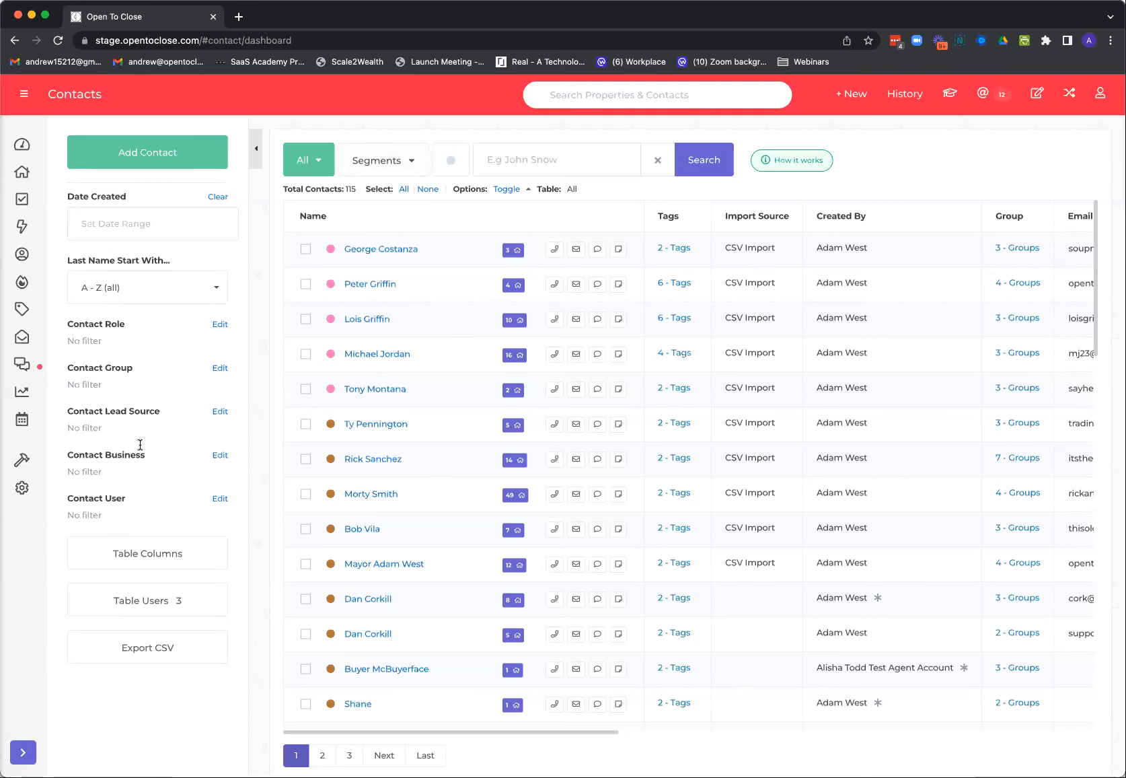
Review the default organization settings in Global Settings, including the Contact Table Filters, and close the settings
{"action": "left_click", "coordinate": [25, 490]}
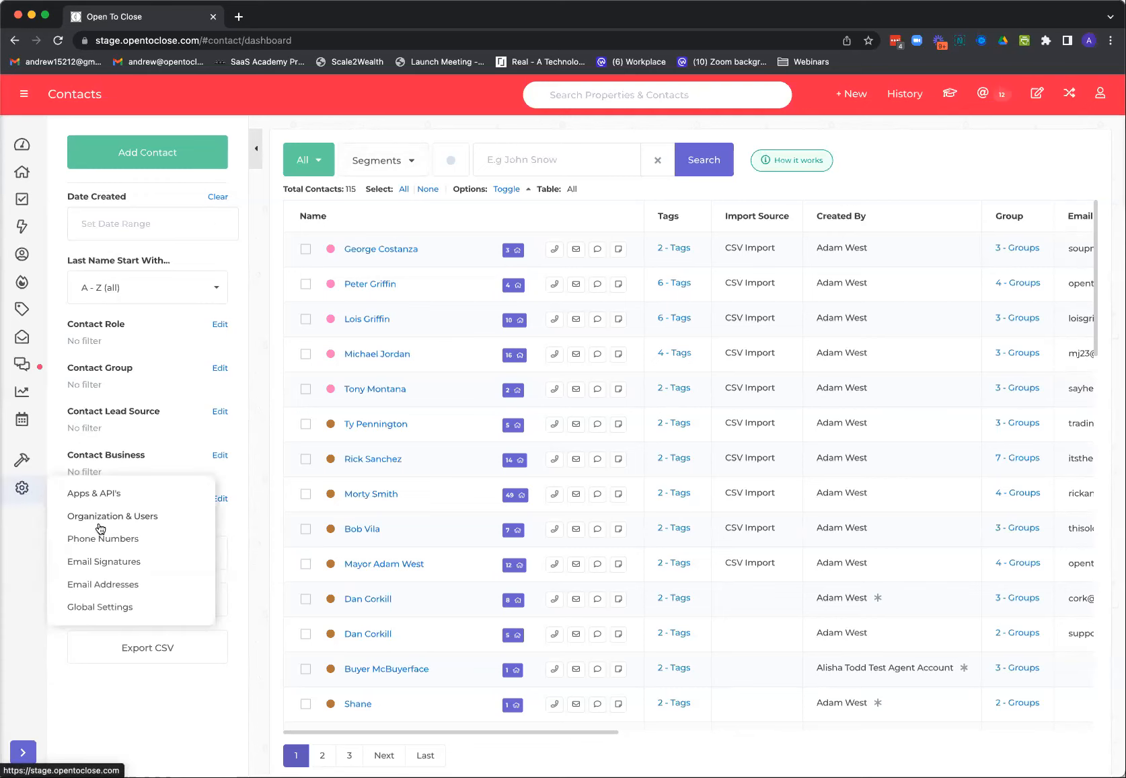
{"action": "left_click", "coordinate": [97, 606]}
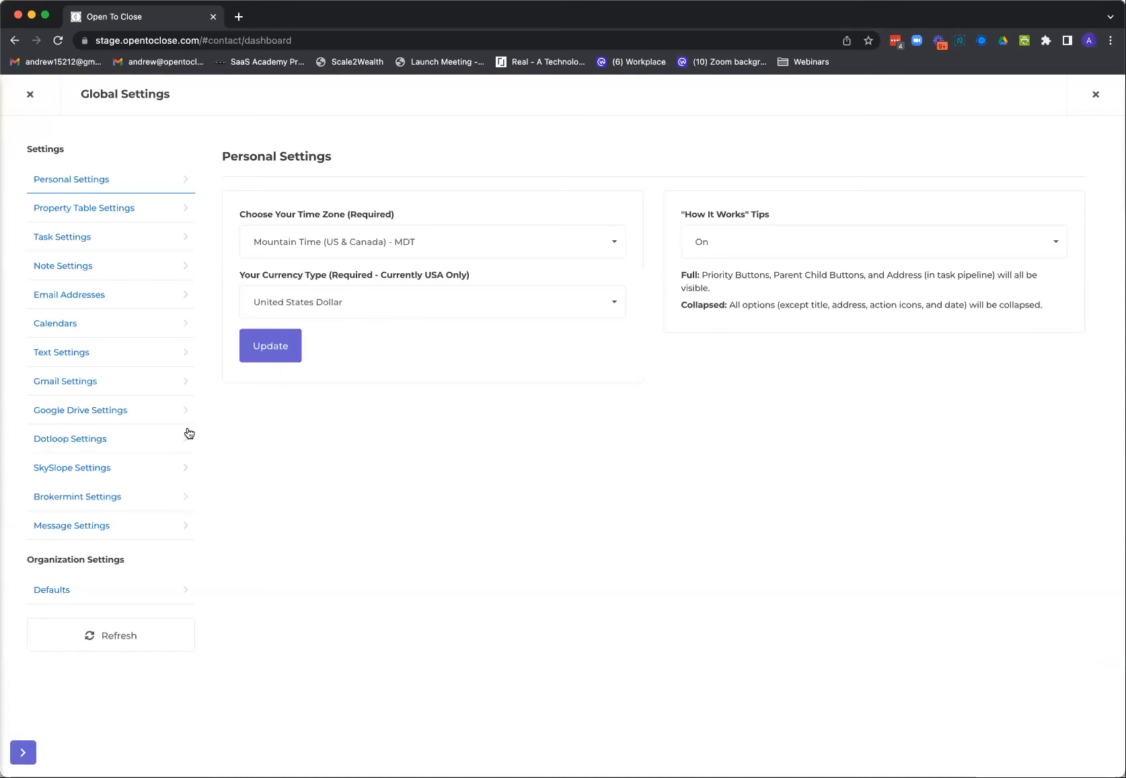
{"action": "left_click", "coordinate": [63, 590]}
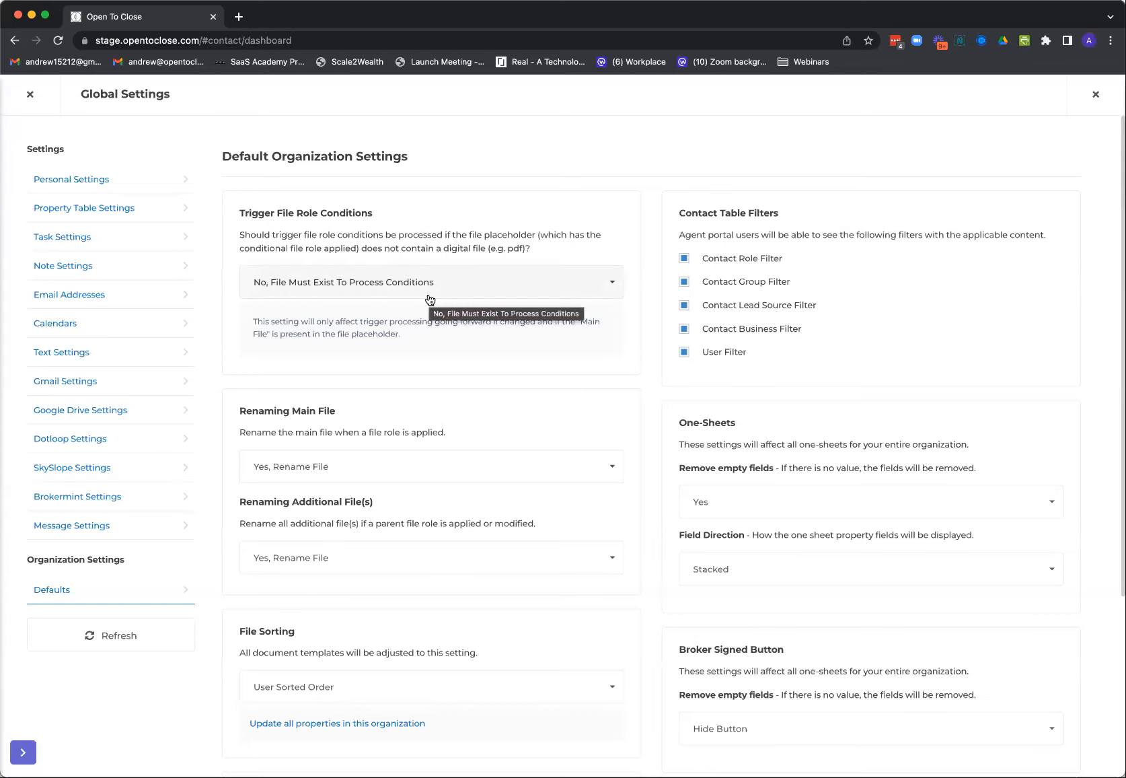
{"action": "left_click", "coordinate": [30, 95]}
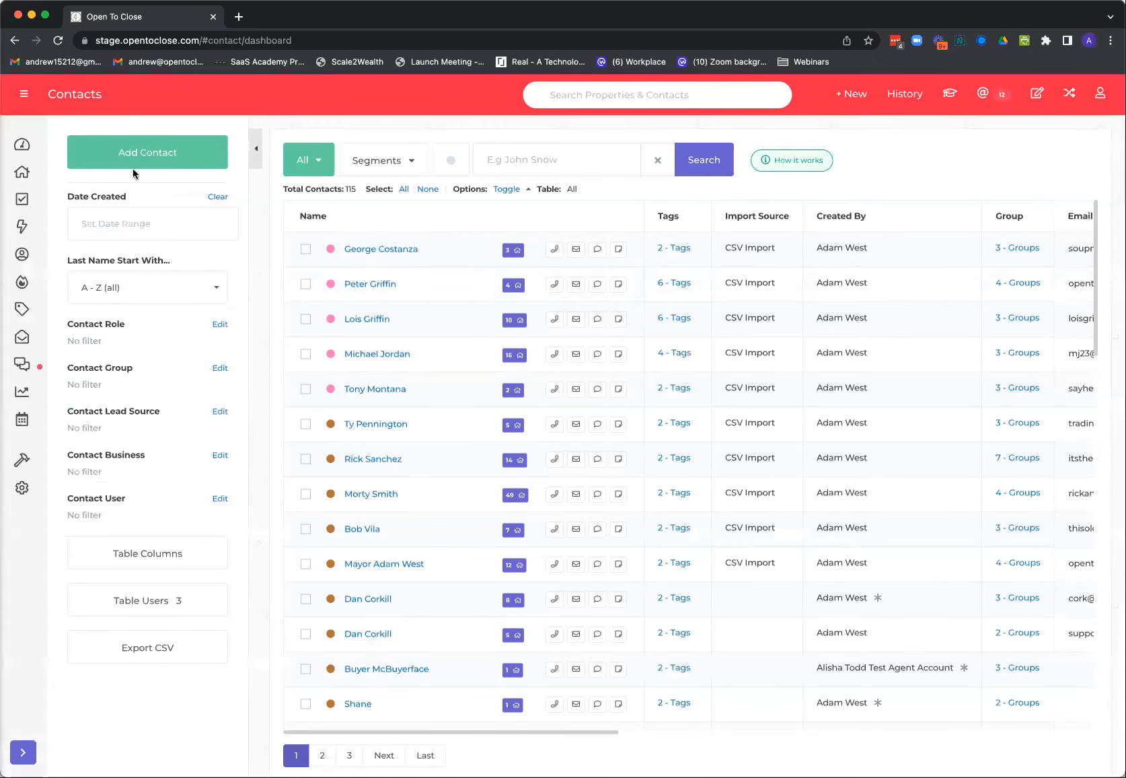
Return to the properties table and open the documents of the most recent property in the history
{"action": "left_click", "coordinate": [21, 171]}
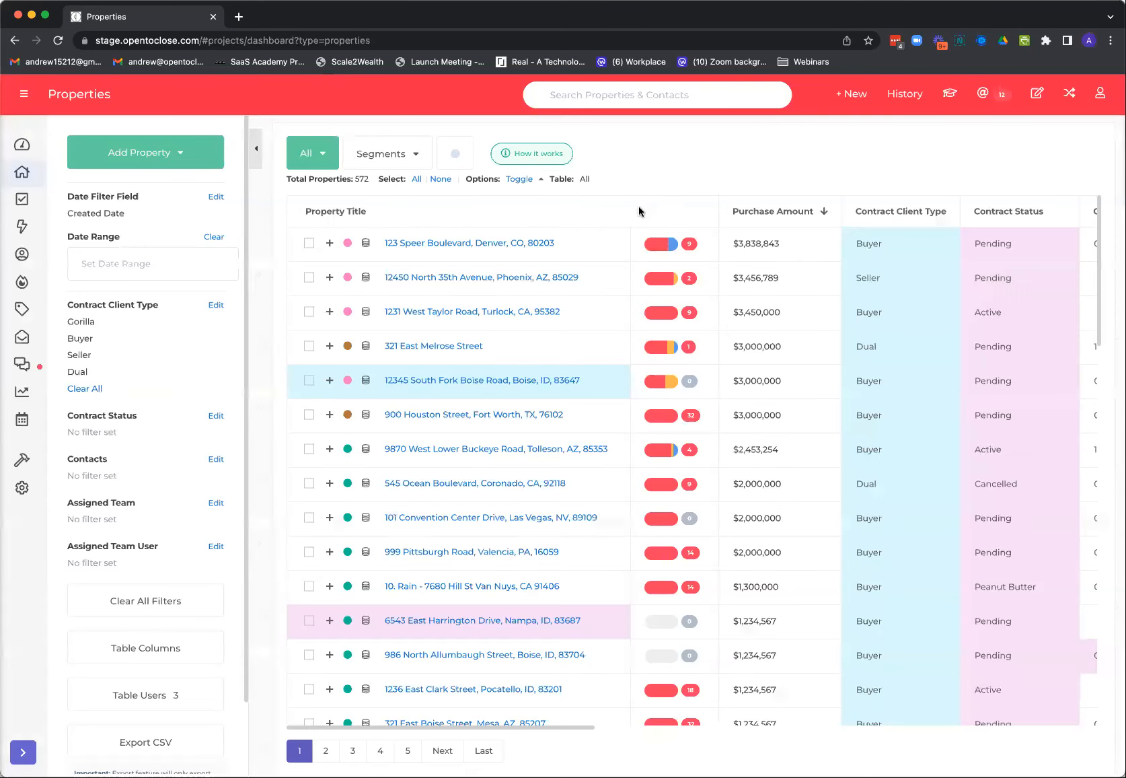
{"action": "left_click", "coordinate": [904, 101]}
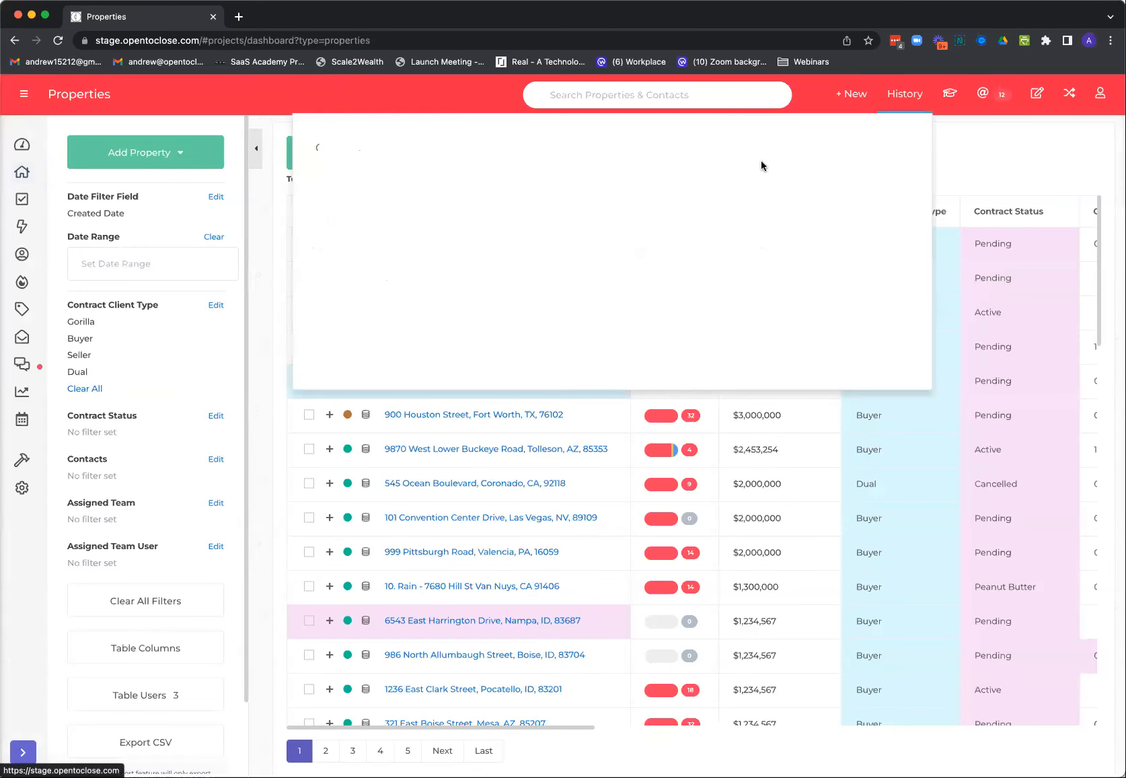
{"action": "left_click", "coordinate": [579, 168]}
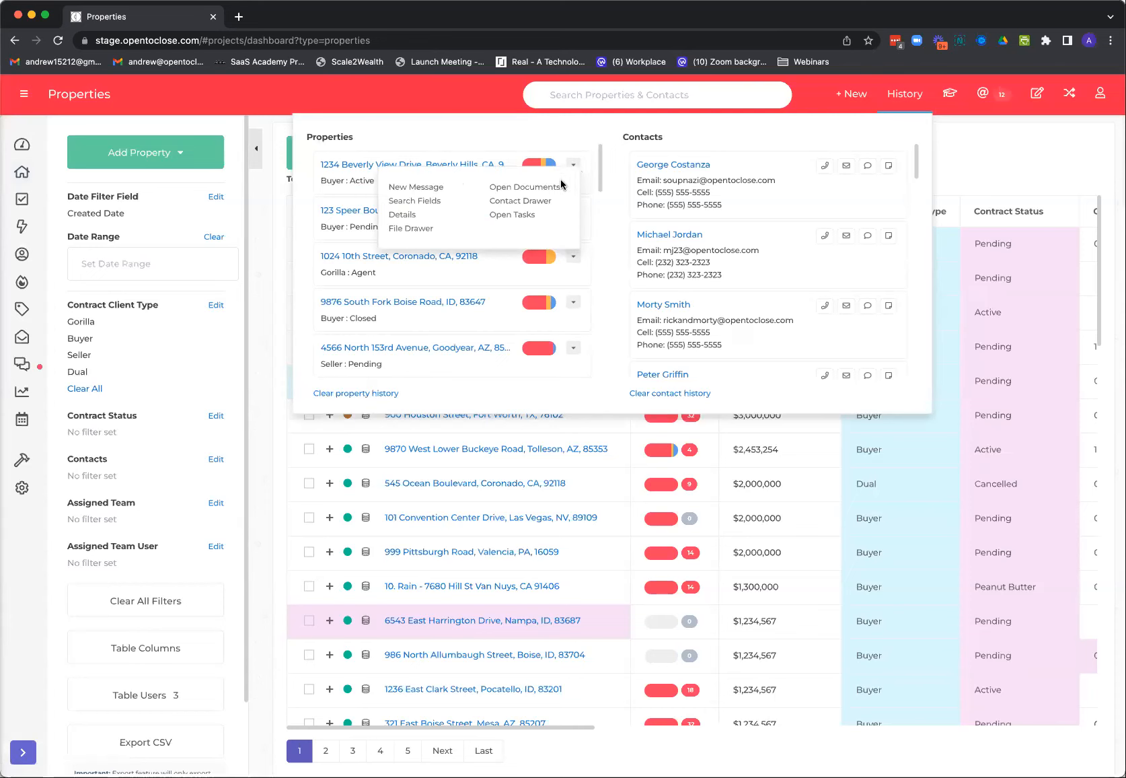
{"action": "left_click", "coordinate": [523, 190]}
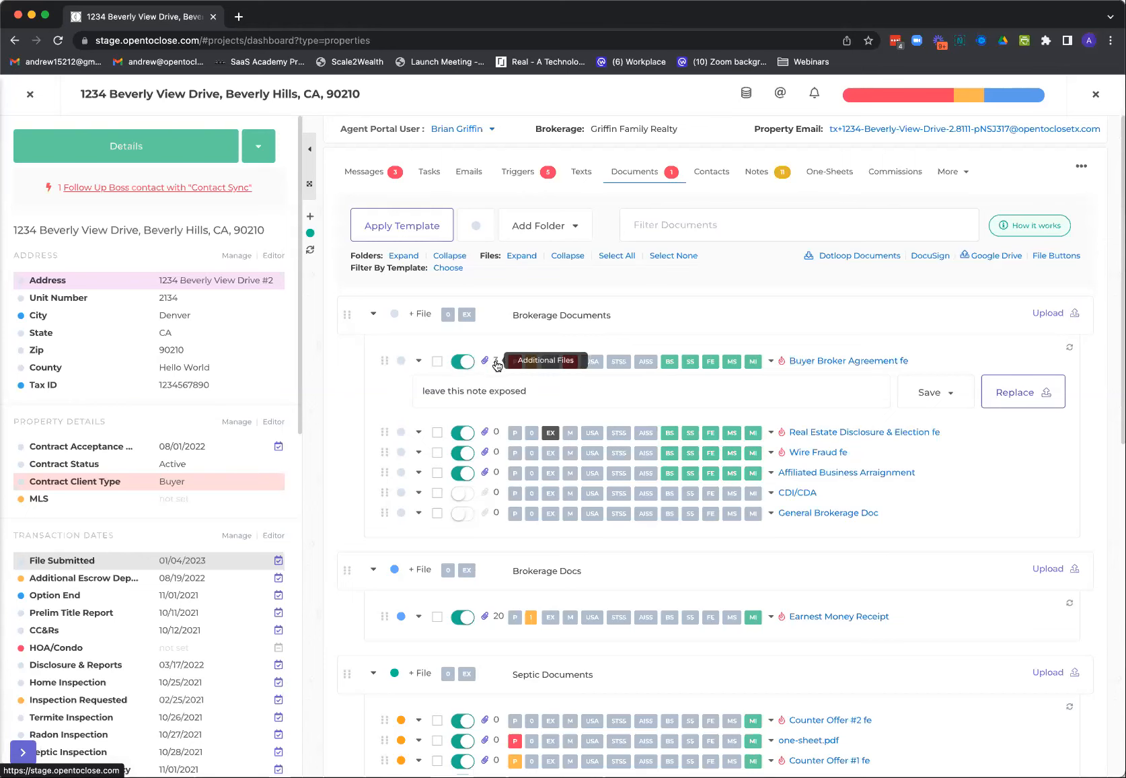
Open Buyer Broker Agreement fe in Brokerage Documents, view its additional files, and close the file
{"action": "left_click", "coordinate": [839, 364]}
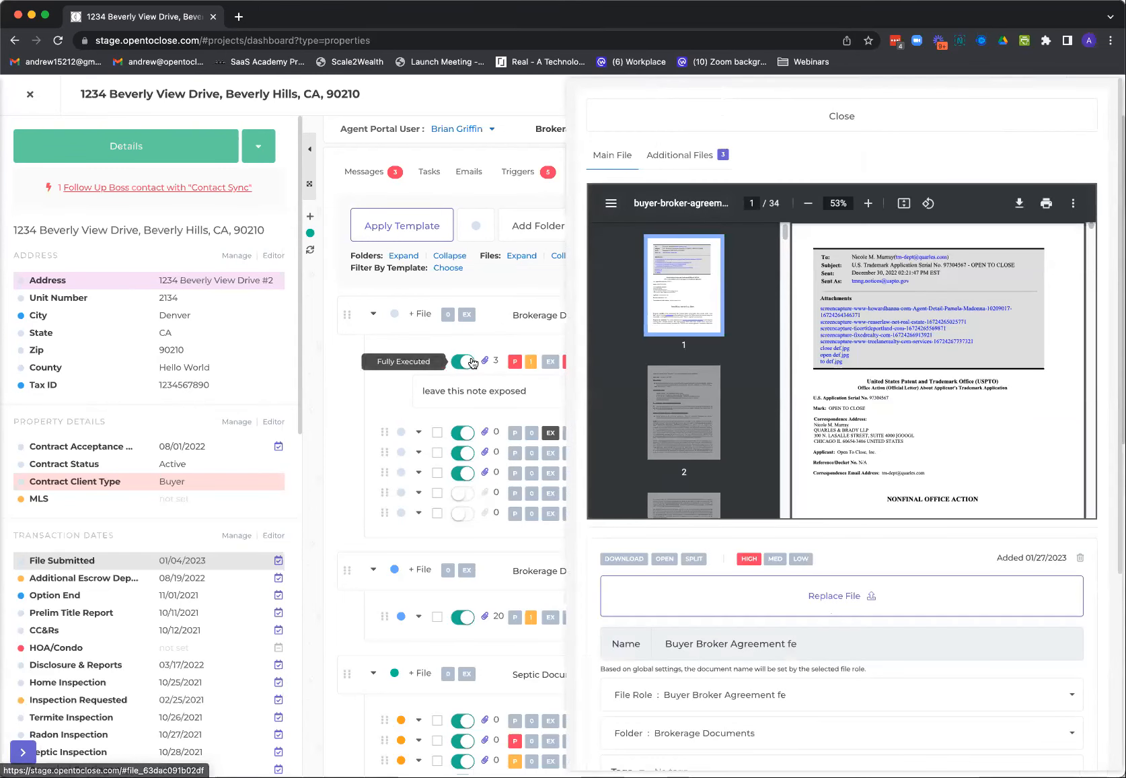
{"action": "left_click", "coordinate": [690, 161]}
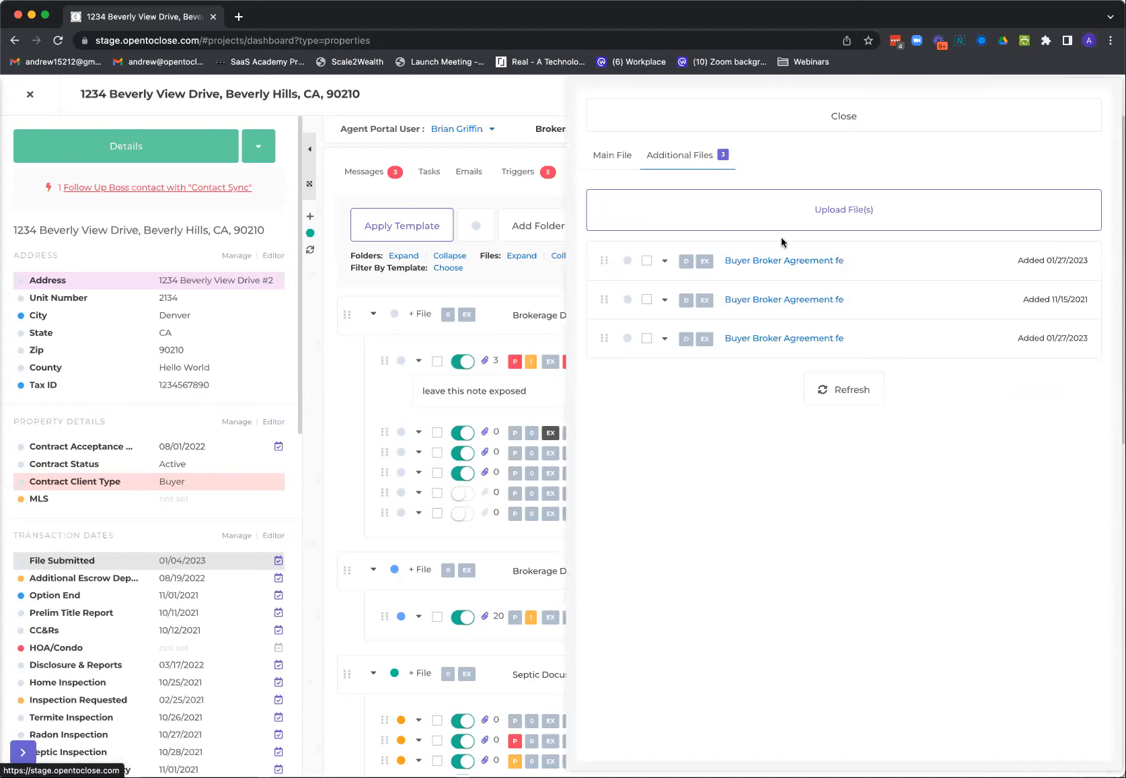
{"action": "left_click", "coordinate": [769, 120]}
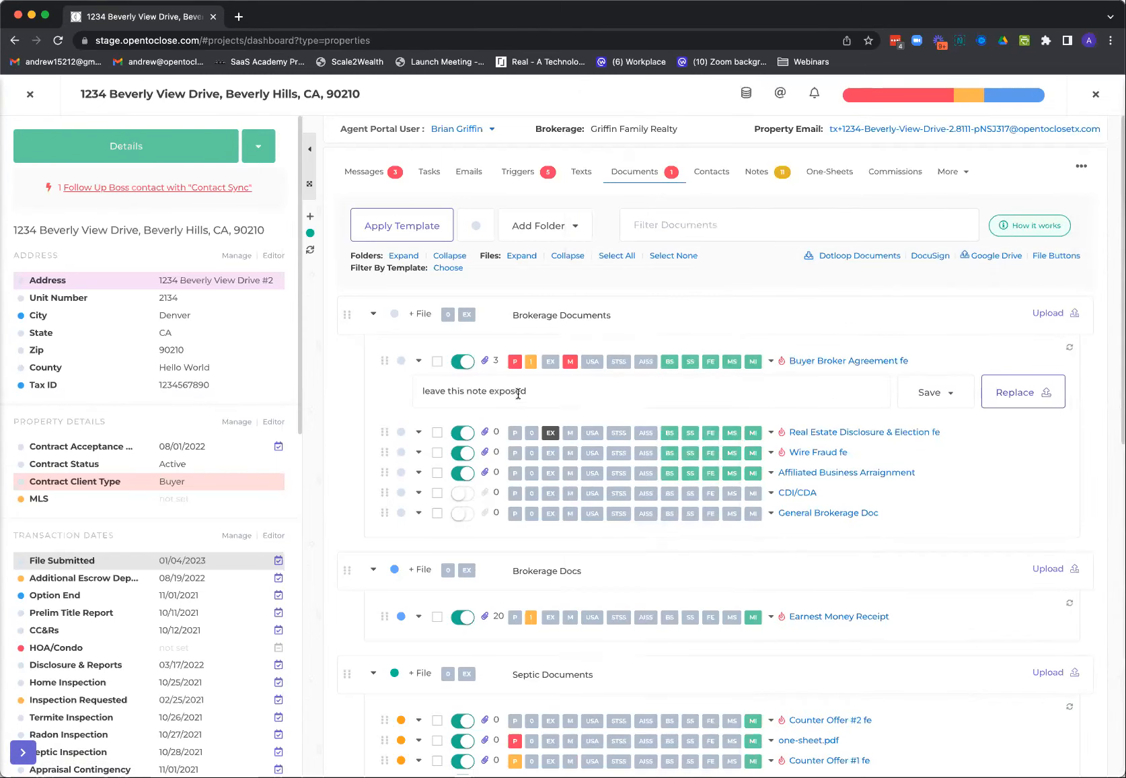
Change the file role of the CDI/CDA document in Brokerage Documents to Addendum #1 bs
{"action": "left_click", "coordinate": [771, 493]}
{"action": "left_click", "coordinate": [788, 557]}
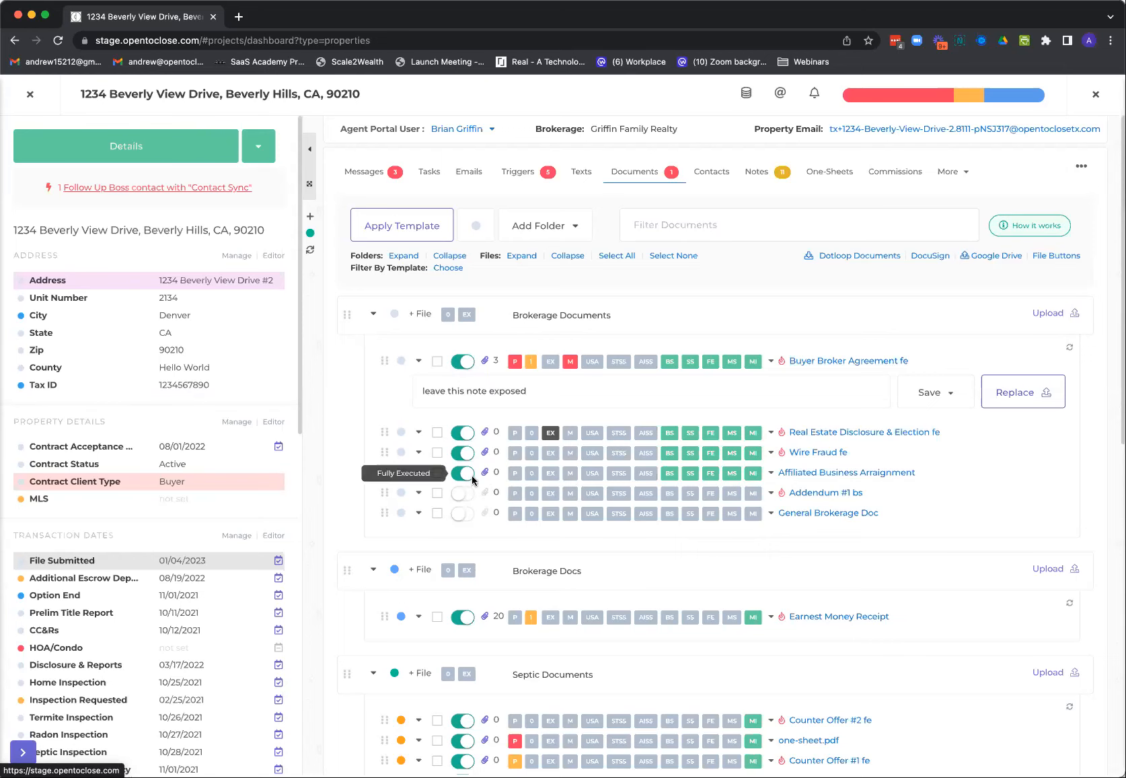
View the property's triggers and open the Additional Escrow Deposit date to examine its contingency and calendar settings
{"action": "left_click", "coordinate": [519, 185]}
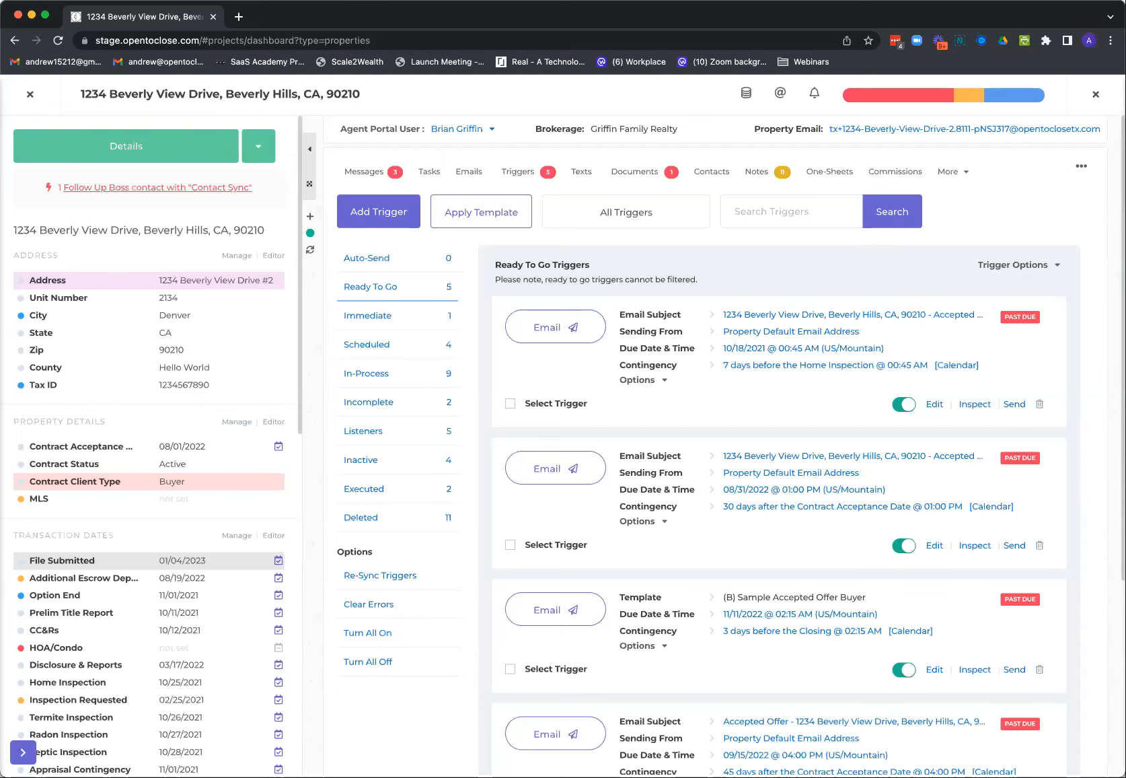
{"action": "left_click", "coordinate": [187, 579]}
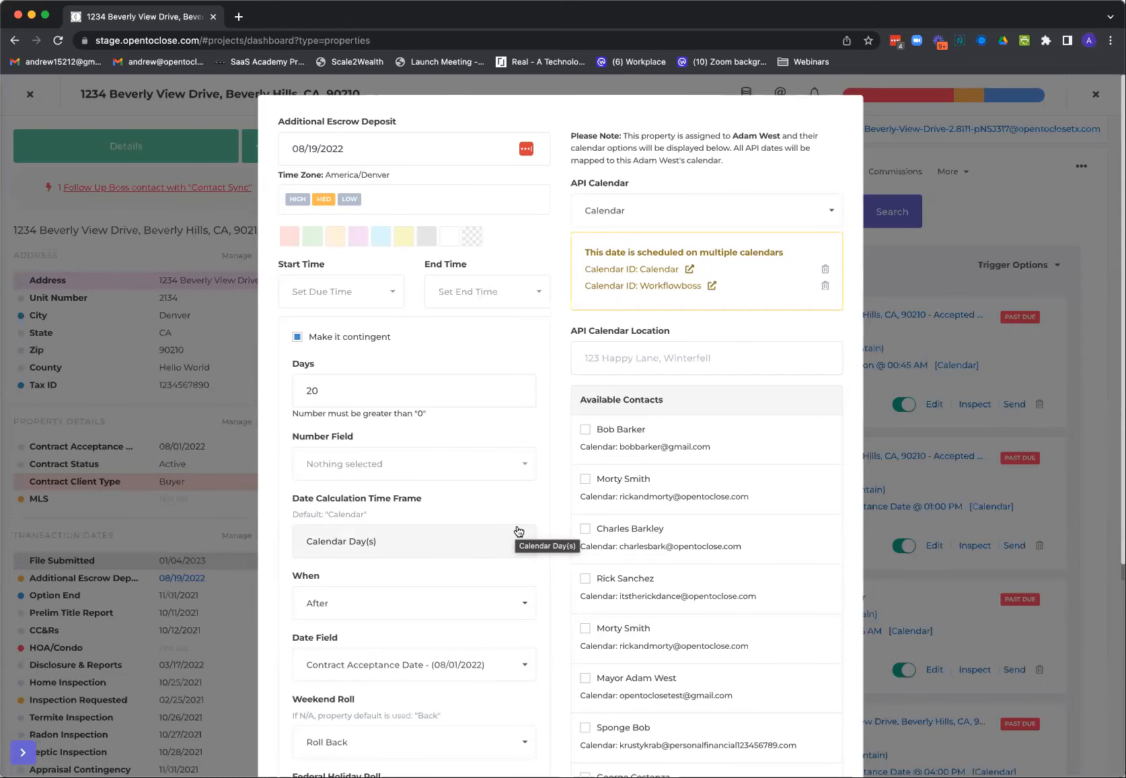
{"action": "scroll", "coordinate": [518, 531], "scroll_direction": "down", "scroll_amount": 1}
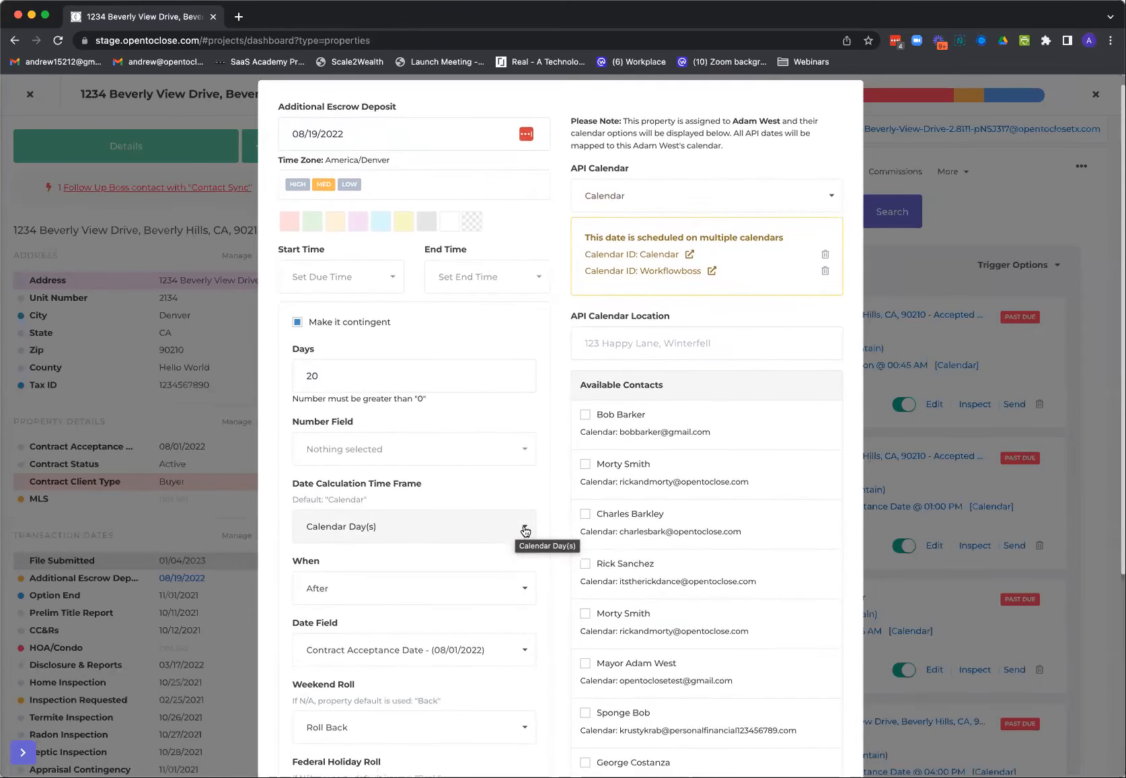
{"action": "scroll", "coordinate": [525, 531], "scroll_direction": "down", "scroll_amount": 2}
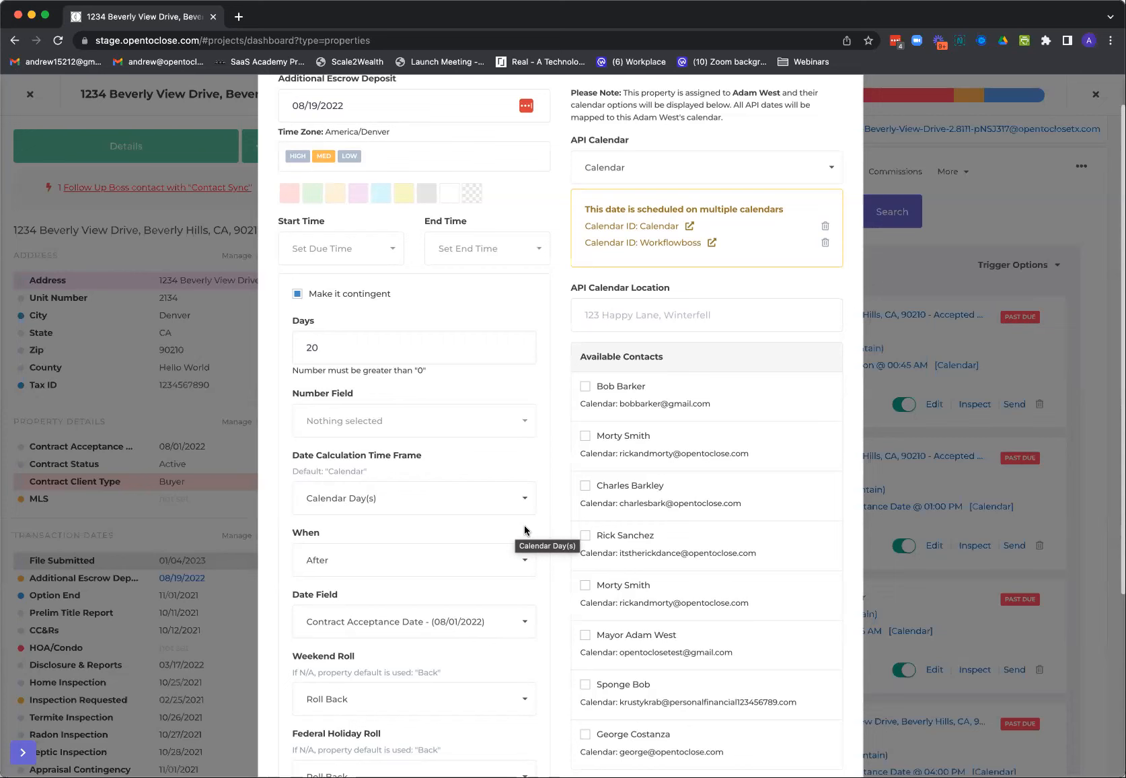
{"action": "scroll", "coordinate": [525, 531], "scroll_direction": "up", "scroll_amount": 1}
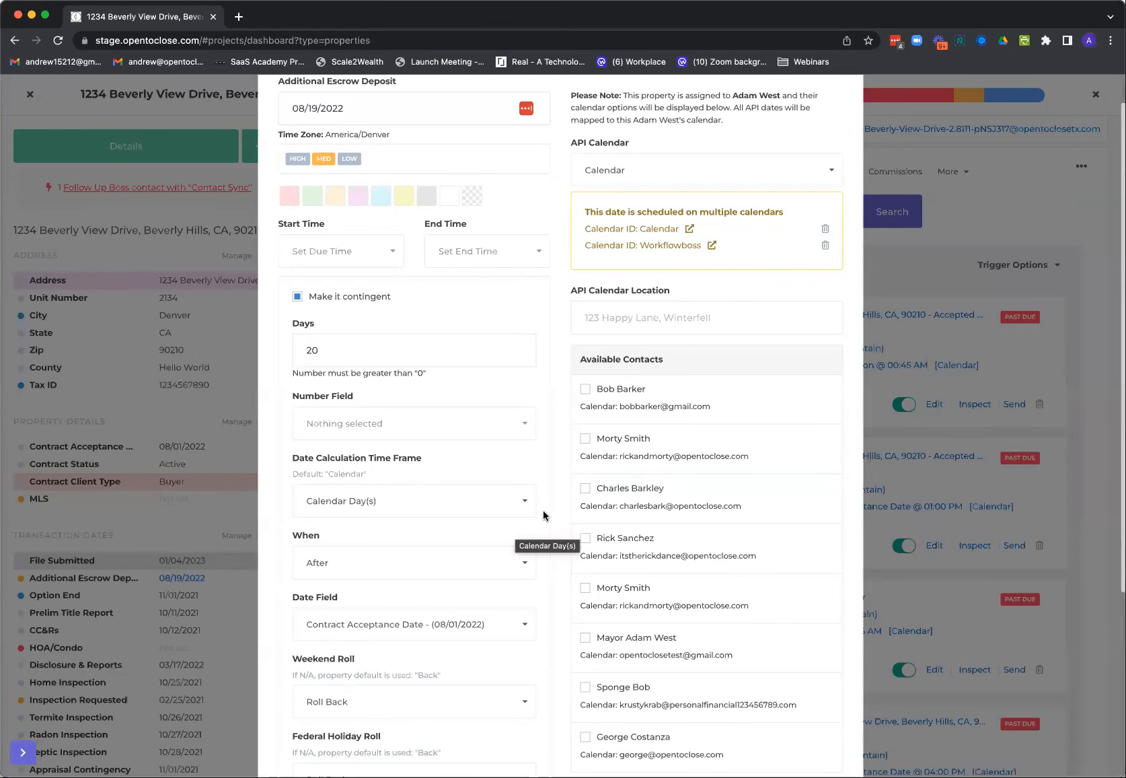
{"action": "scroll", "coordinate": [542, 515], "scroll_direction": "up", "scroll_amount": 2}
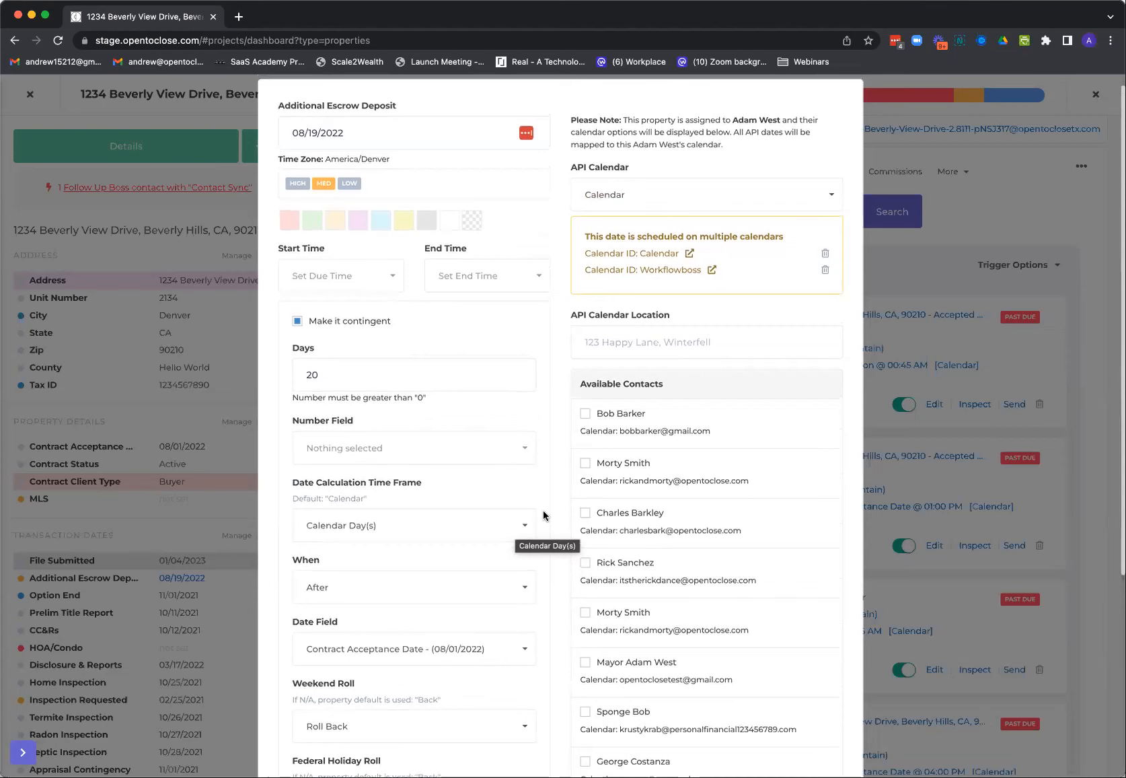
Try an 8:00 AM start time for the Additional Escrow Deposit date and leave its settings without saving
{"action": "left_click", "coordinate": [380, 291]}
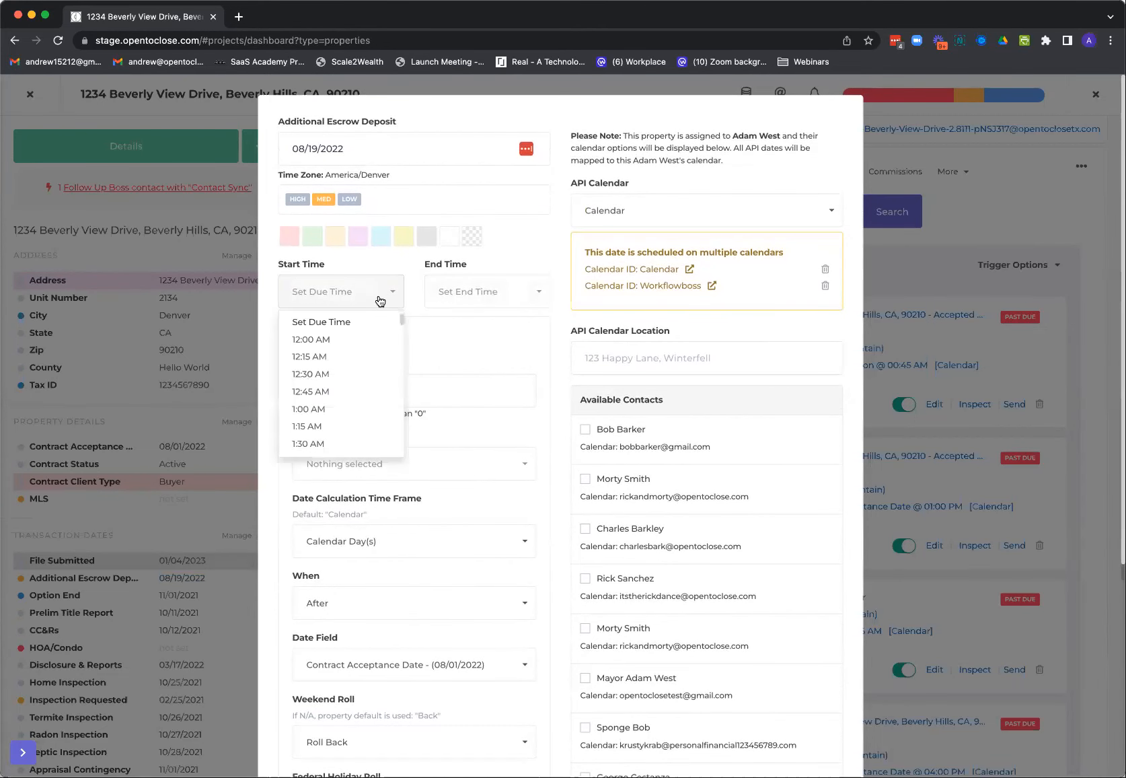
{"action": "scroll", "coordinate": [352, 417], "scroll_direction": "down", "scroll_amount": 1}
{"action": "scroll", "coordinate": [353, 418], "scroll_direction": "down", "scroll_amount": 20}
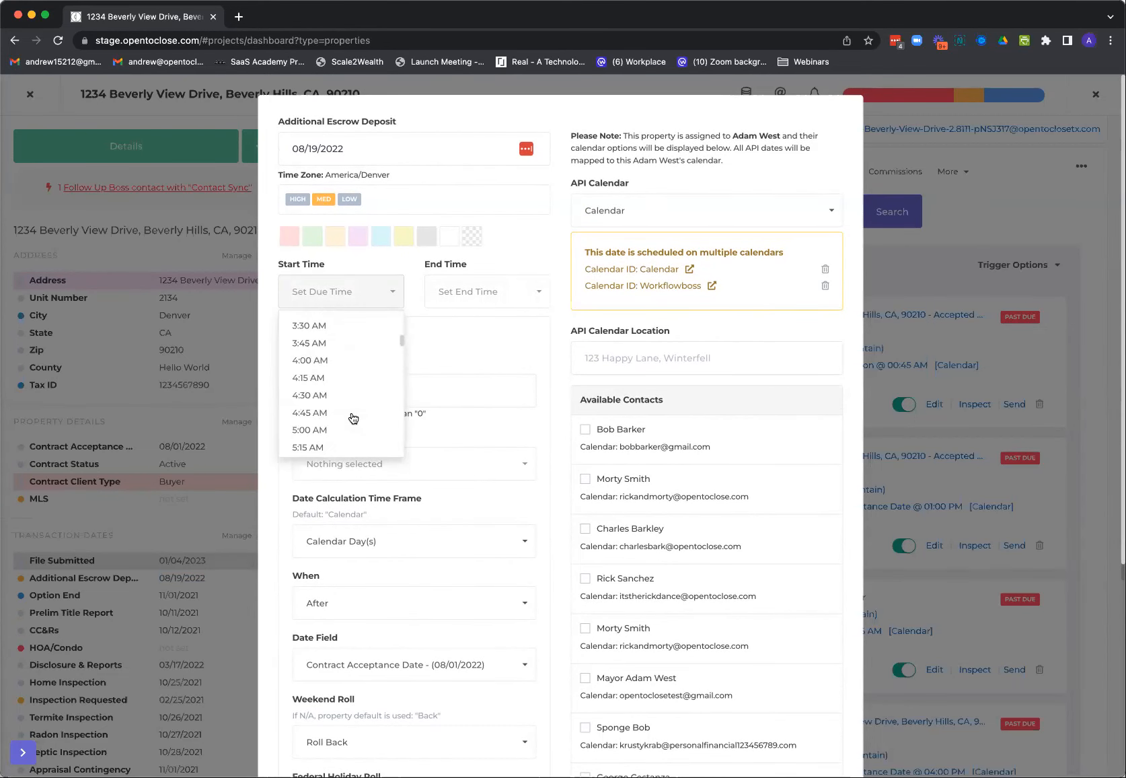
{"action": "scroll", "coordinate": [352, 418], "scroll_direction": "down", "scroll_amount": 15}
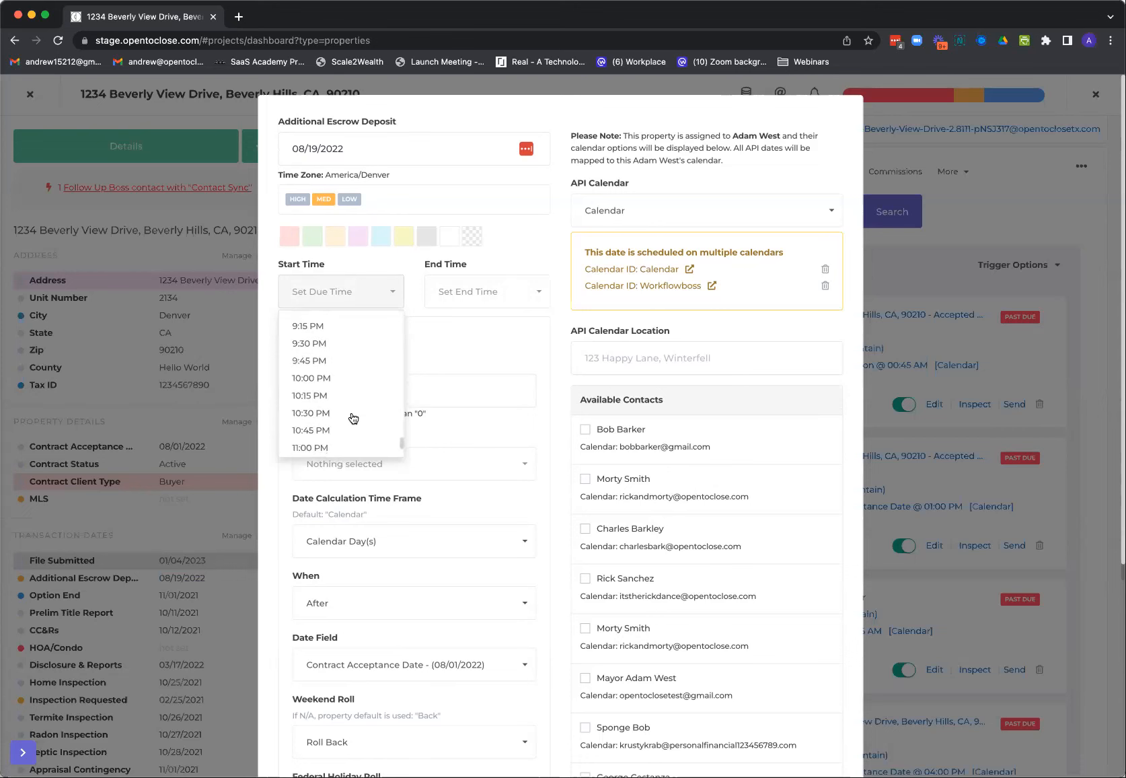
{"action": "scroll", "coordinate": [330, 348], "scroll_direction": "up", "scroll_amount": 20}
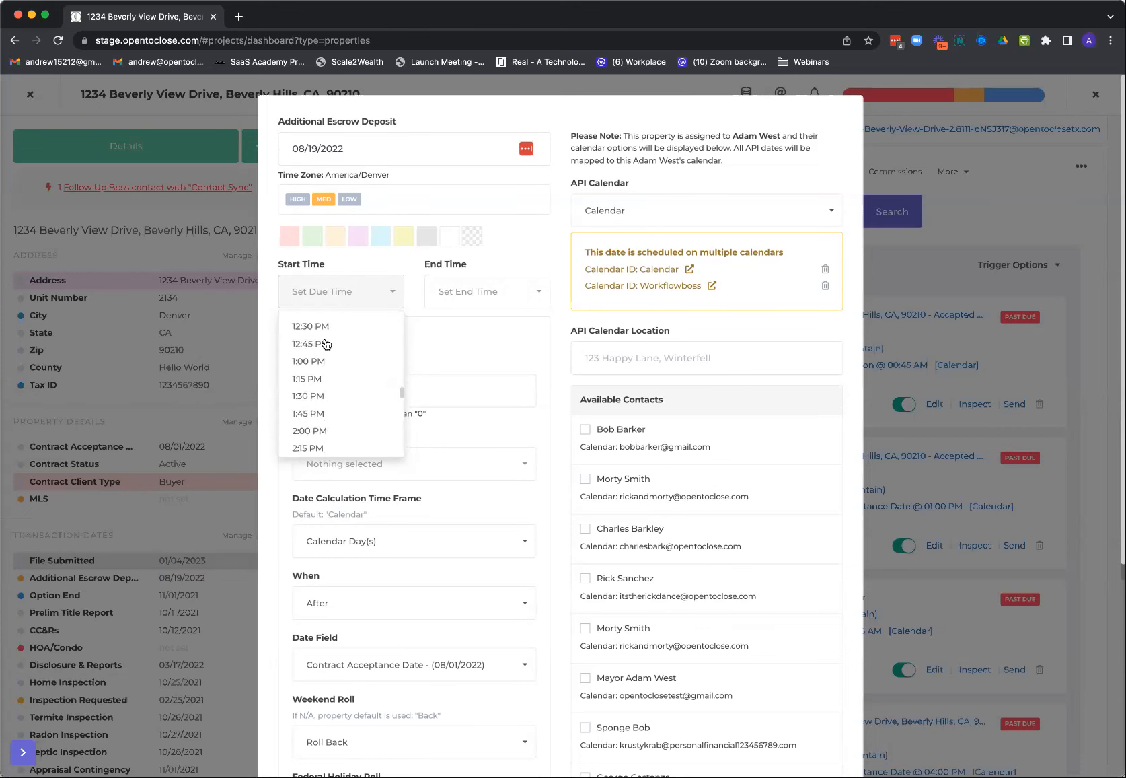
{"action": "scroll", "coordinate": [329, 348], "scroll_direction": "down", "scroll_amount": 9}
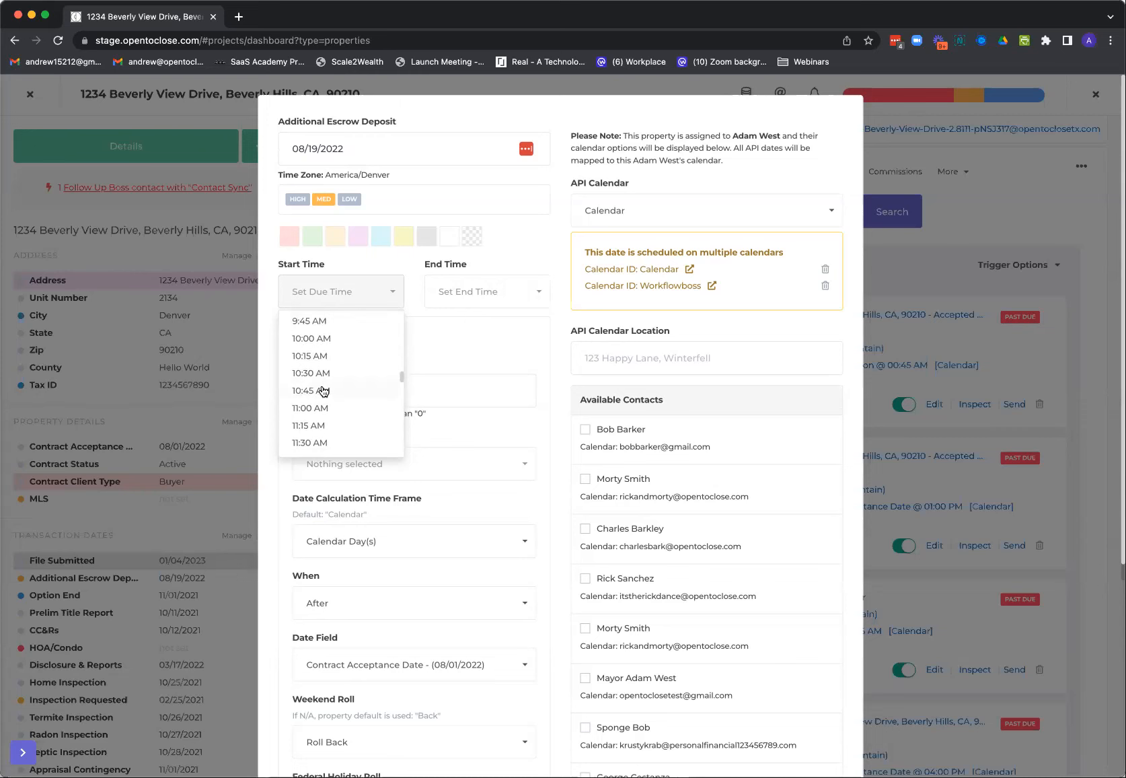
{"action": "scroll", "coordinate": [324, 390], "scroll_direction": "up", "scroll_amount": 5}
{"action": "scroll", "coordinate": [324, 388], "scroll_direction": "up", "scroll_amount": 3}
{"action": "left_click", "coordinate": [323, 345]}
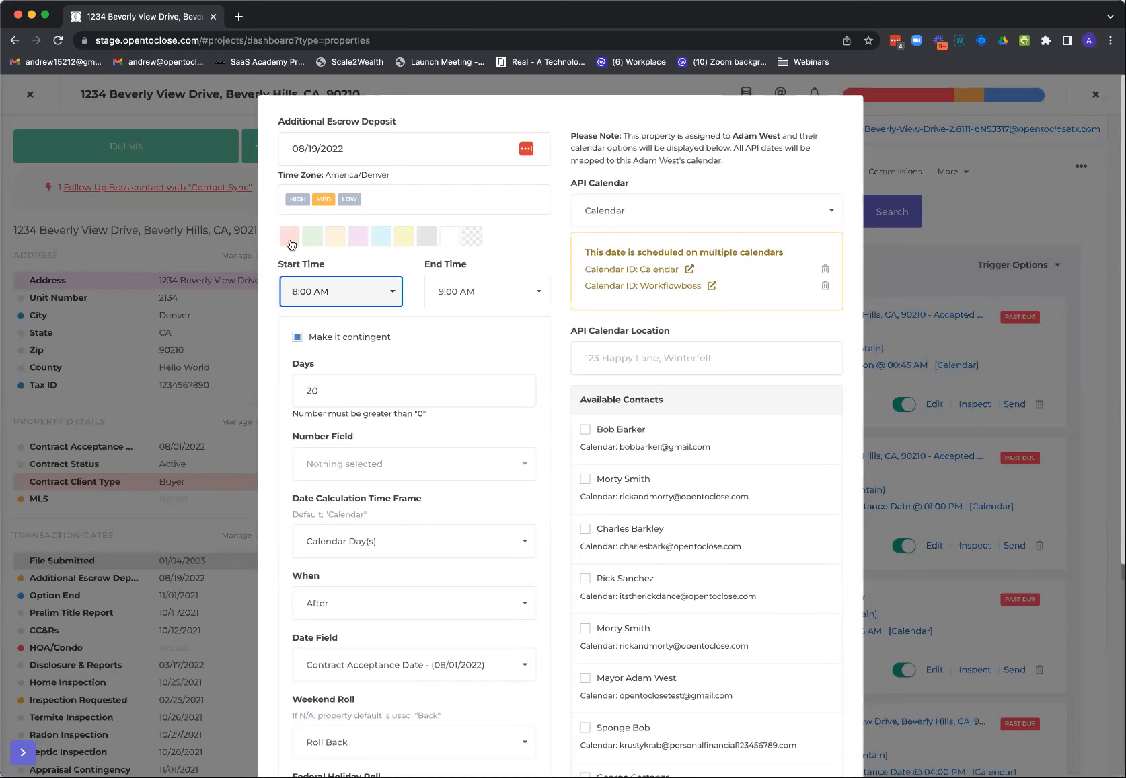
{"action": "left_click", "coordinate": [228, 169]}
{"action": "left_click", "coordinate": [237, 179]}
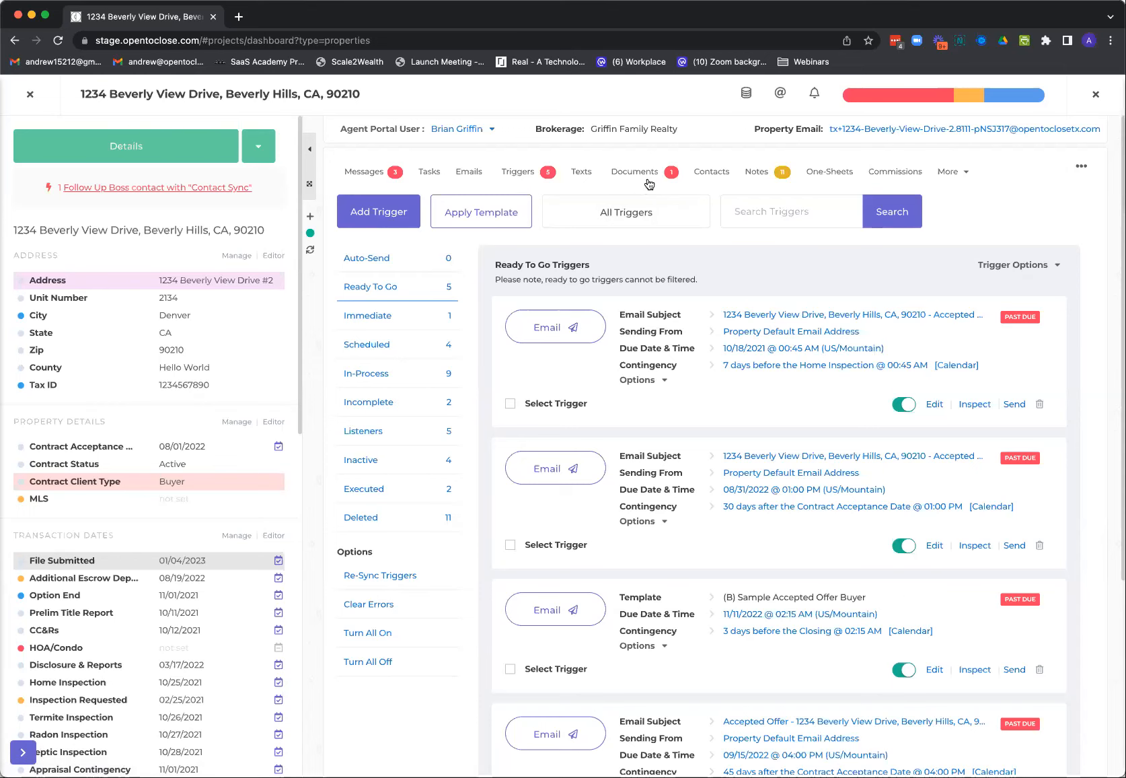
Open the Commission CDA Master report in the property's commissions and assign the first listed property contact as its Buyer
{"action": "left_click", "coordinate": [882, 175]}
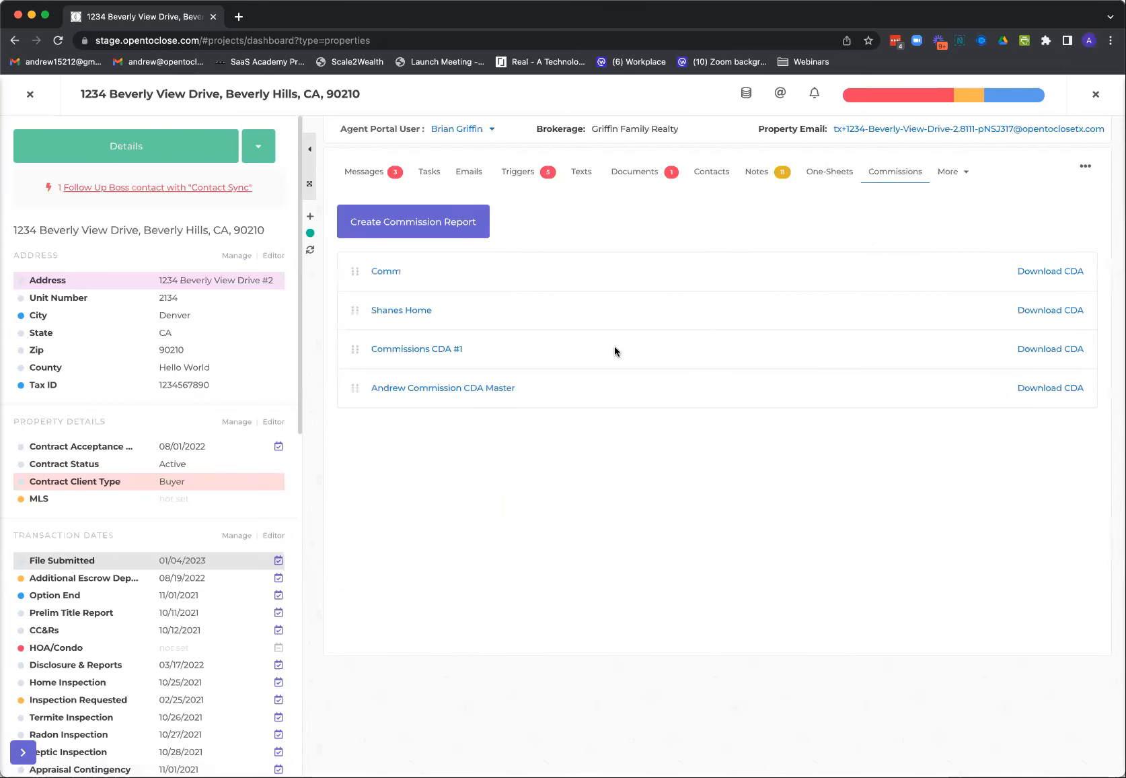
{"action": "left_click", "coordinate": [477, 390]}
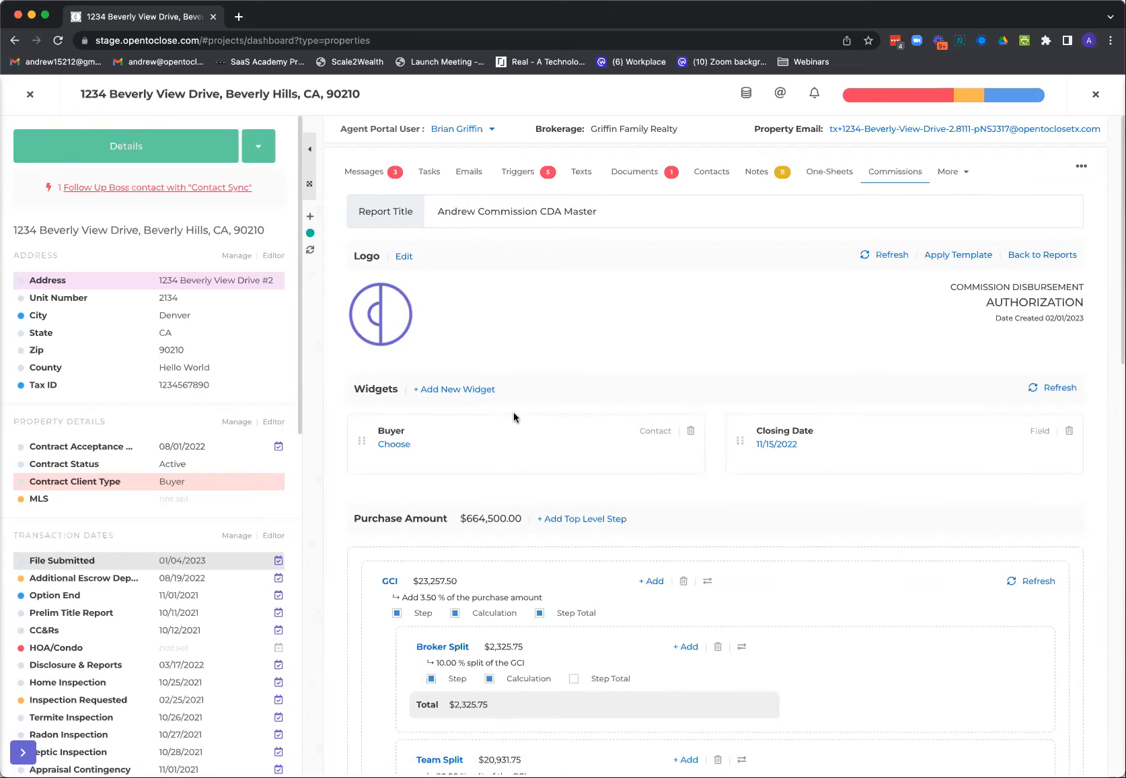
{"action": "scroll", "coordinate": [513, 416], "scroll_direction": "down", "scroll_amount": 1}
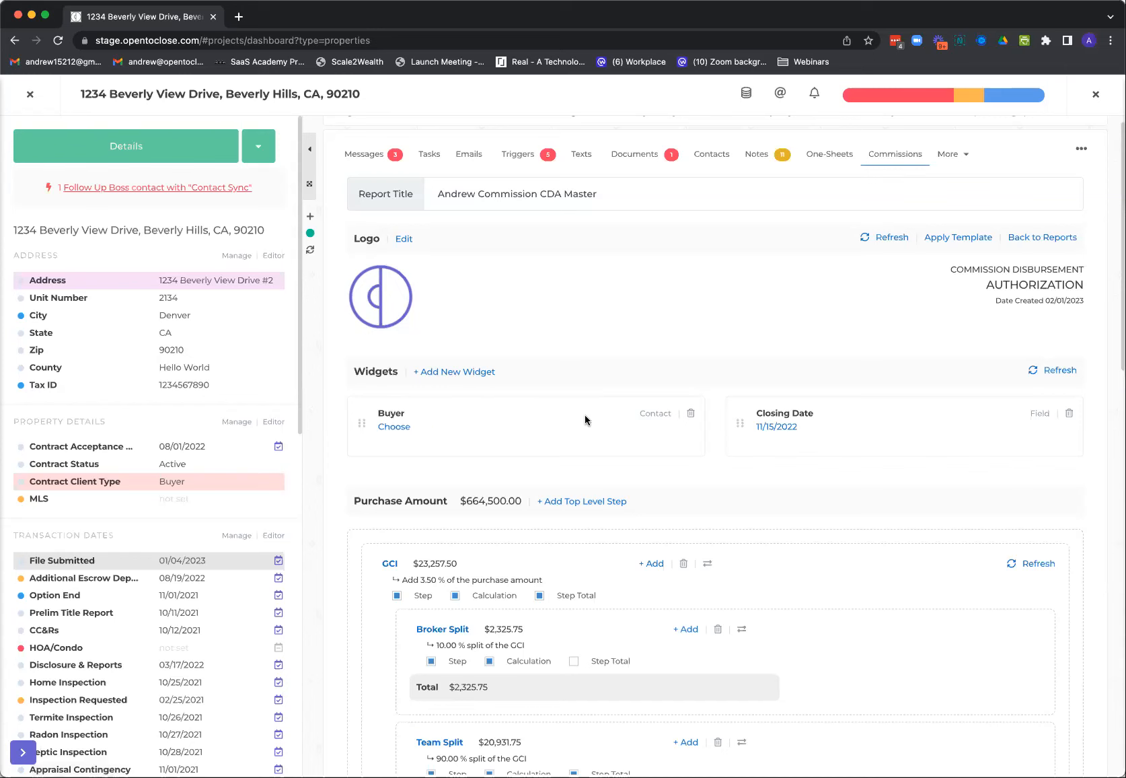
{"action": "left_click", "coordinate": [392, 427]}
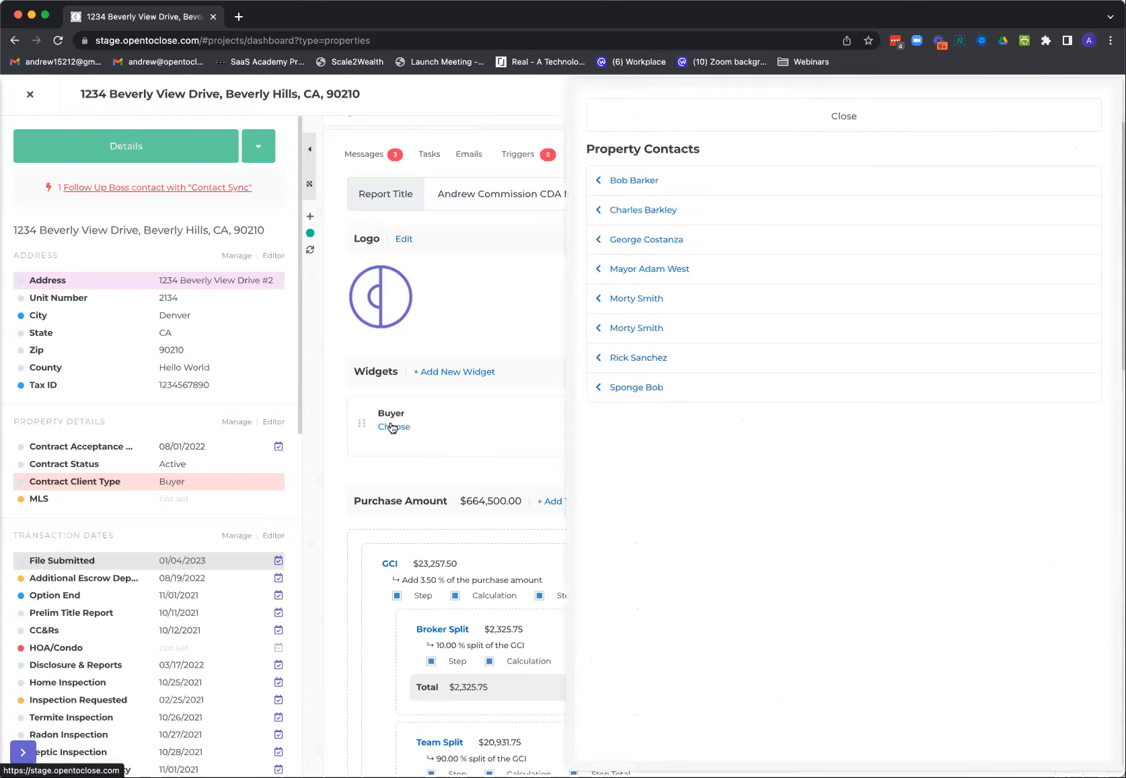
{"action": "left_click", "coordinate": [636, 180]}
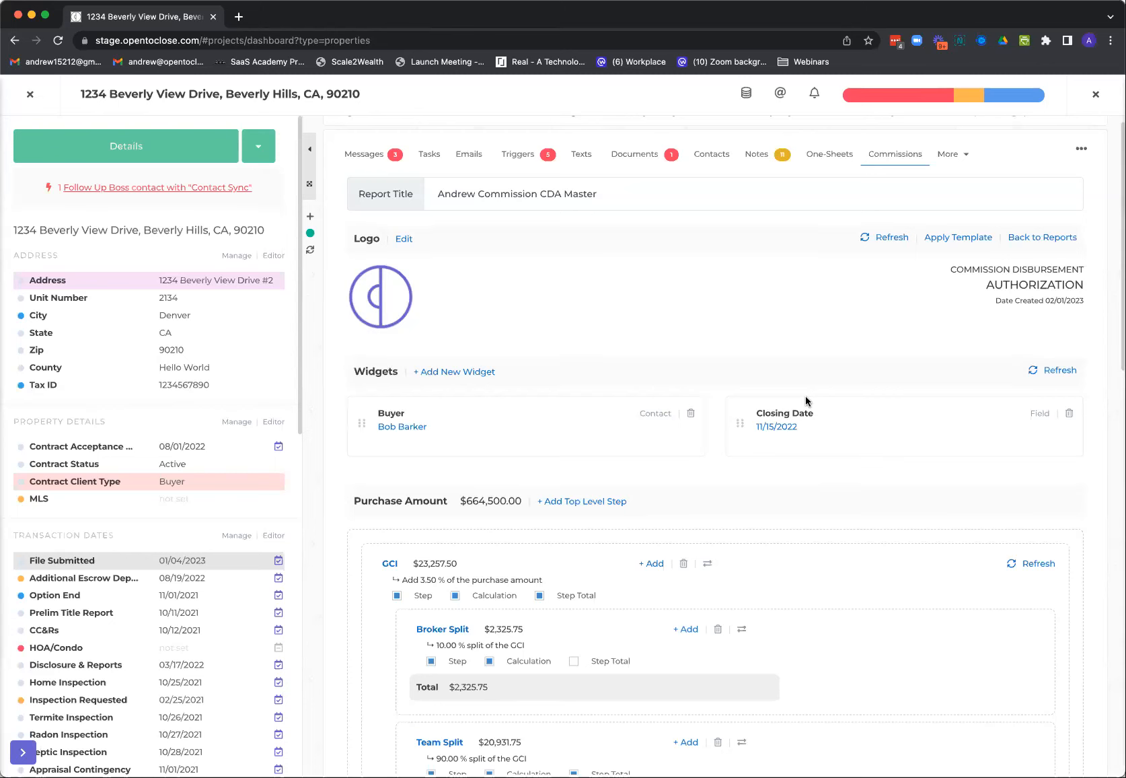
Open the report's GCI step for editing, try replacing its description with placeholder text, and restore the description to GCI
{"action": "scroll", "coordinate": [631, 421], "scroll_direction": "down", "scroll_amount": 3}
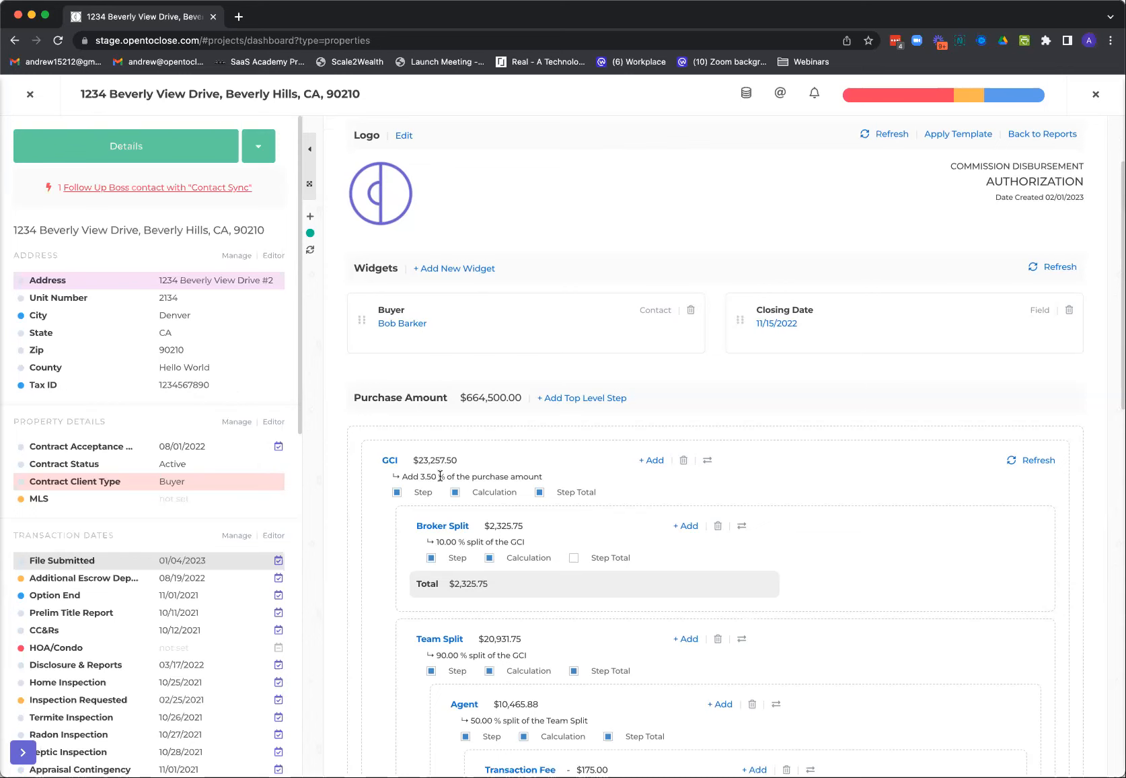
{"action": "left_click", "coordinate": [391, 461]}
{"action": "left_click", "coordinate": [448, 146]}
{"action": "left_click_drag", "start_coordinate": [425, 151], "coordinate": [385, 152]}
{"action": "type", "text": "dfgsdfgdfgfd"}
{"action": "key", "text": "BackSpace"}
{"action": "key", "text": "BackSpace"}
{"action": "key", "text": "BackSpace"}
{"action": "key", "text": "BackSpace"}
{"action": "key", "text": "BackSpace"}
{"action": "key", "text": "BackSpace"}
{"action": "key", "text": "BackSpace"}
{"action": "key", "text": "BackSpace"}
{"action": "key", "text": "BackSpace"}
{"action": "key", "text": "BackSpace"}
{"action": "key", "text": "BackSpace"}
{"action": "key", "text": "BackSpace"}
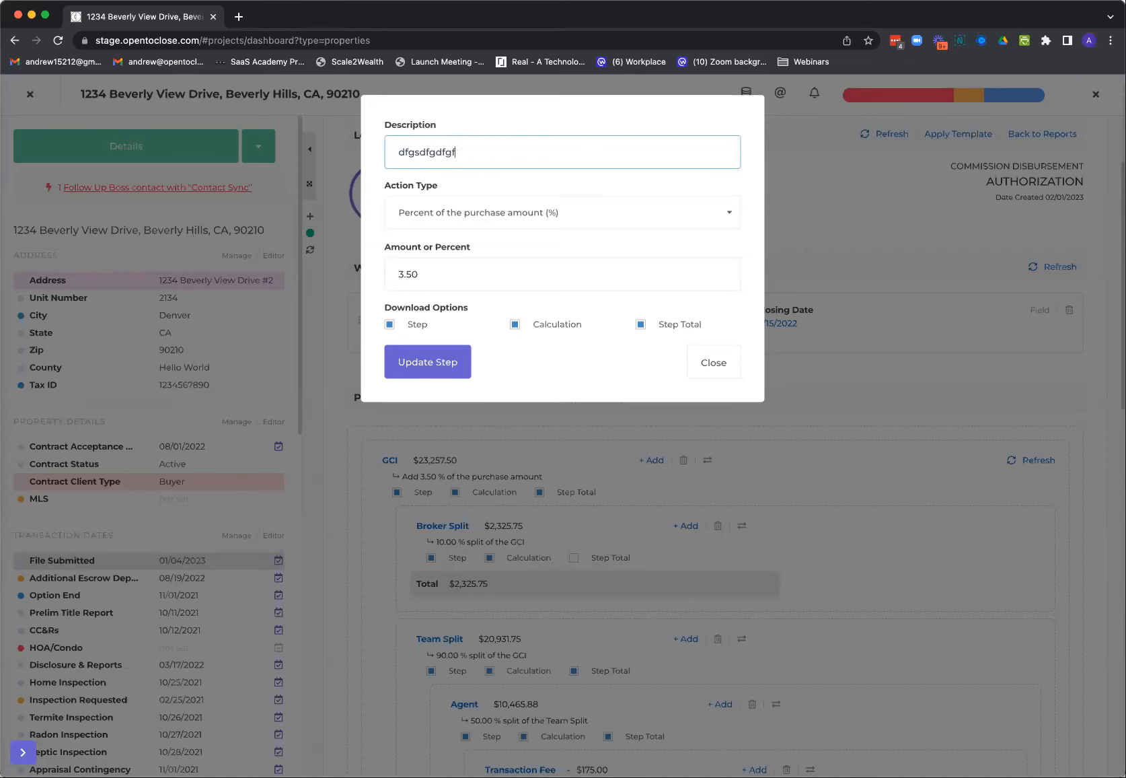
{"action": "type", "text": "GCI"}
Try the Copy value from a field action type for GCI, restore Percent of the purchase amount (%), and close without updating
{"action": "left_click", "coordinate": [573, 219]}
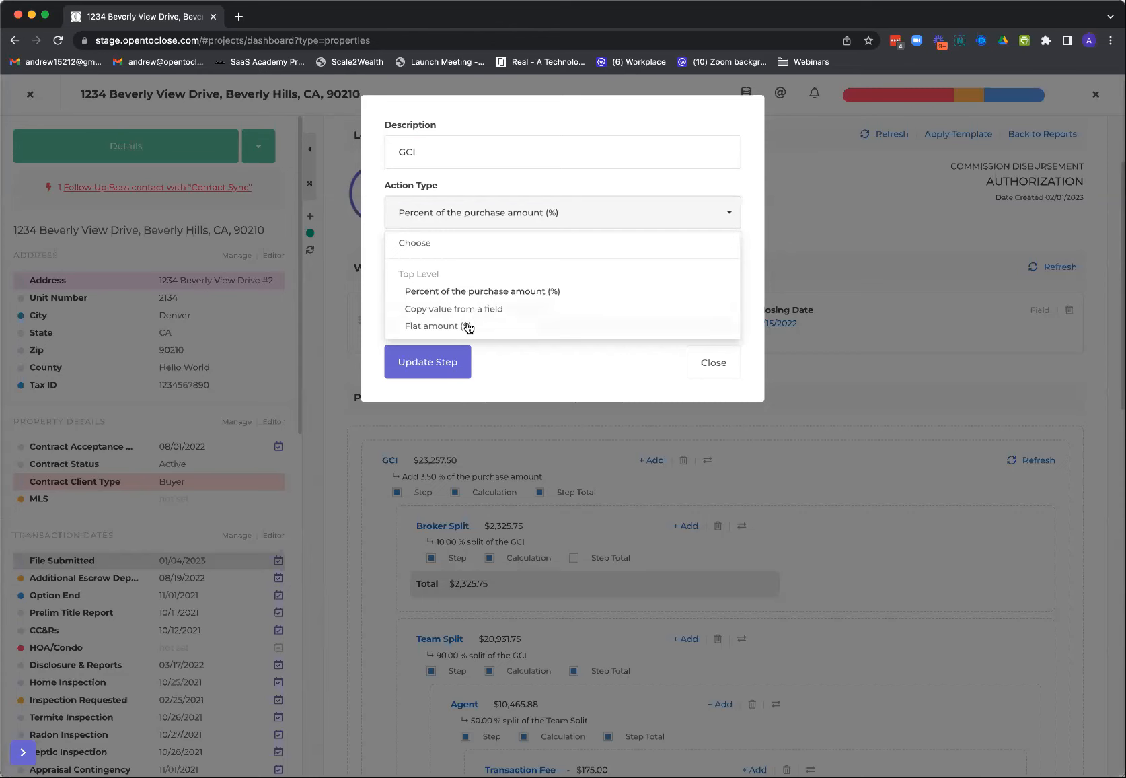
{"action": "left_click", "coordinate": [582, 221]}
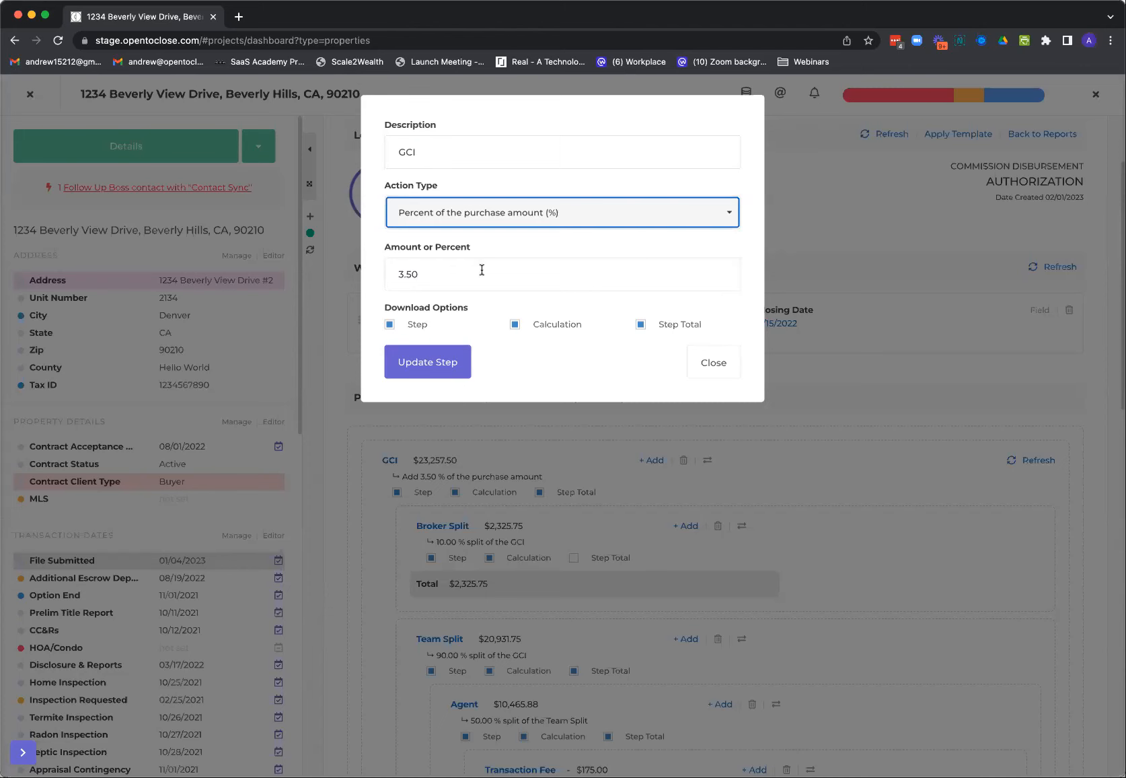
{"action": "left_click", "coordinate": [545, 223]}
{"action": "left_click", "coordinate": [484, 308]}
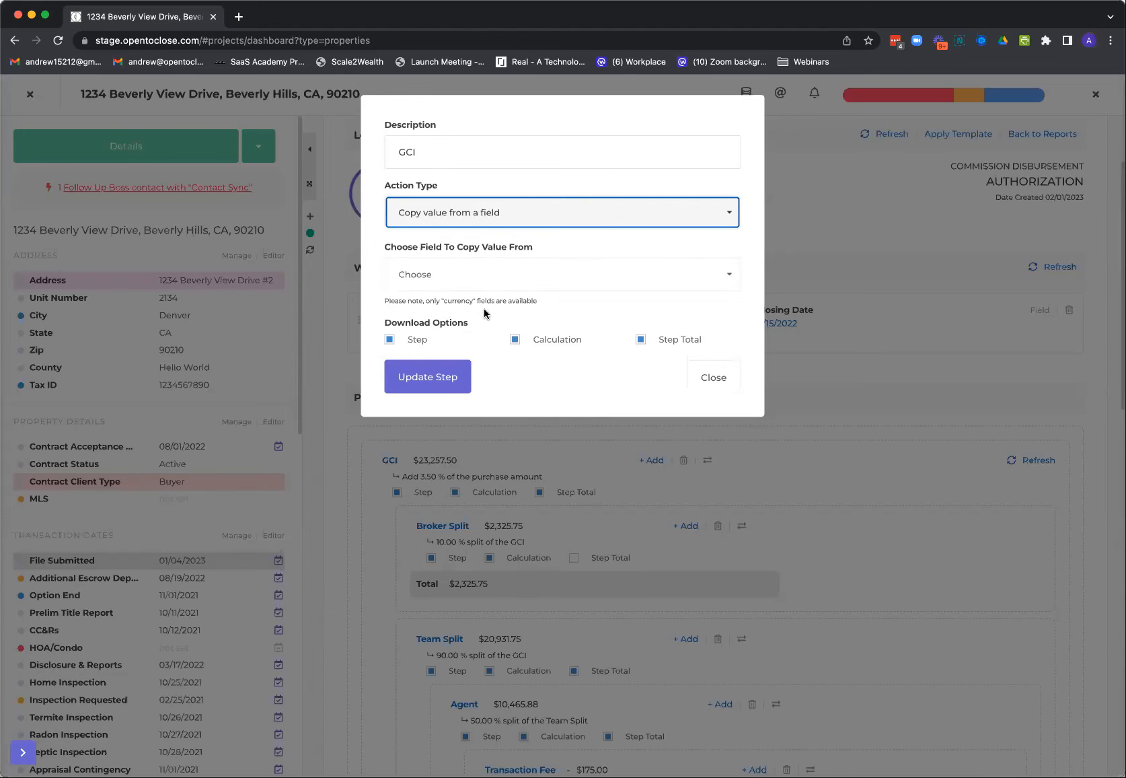
{"action": "left_click", "coordinate": [474, 281]}
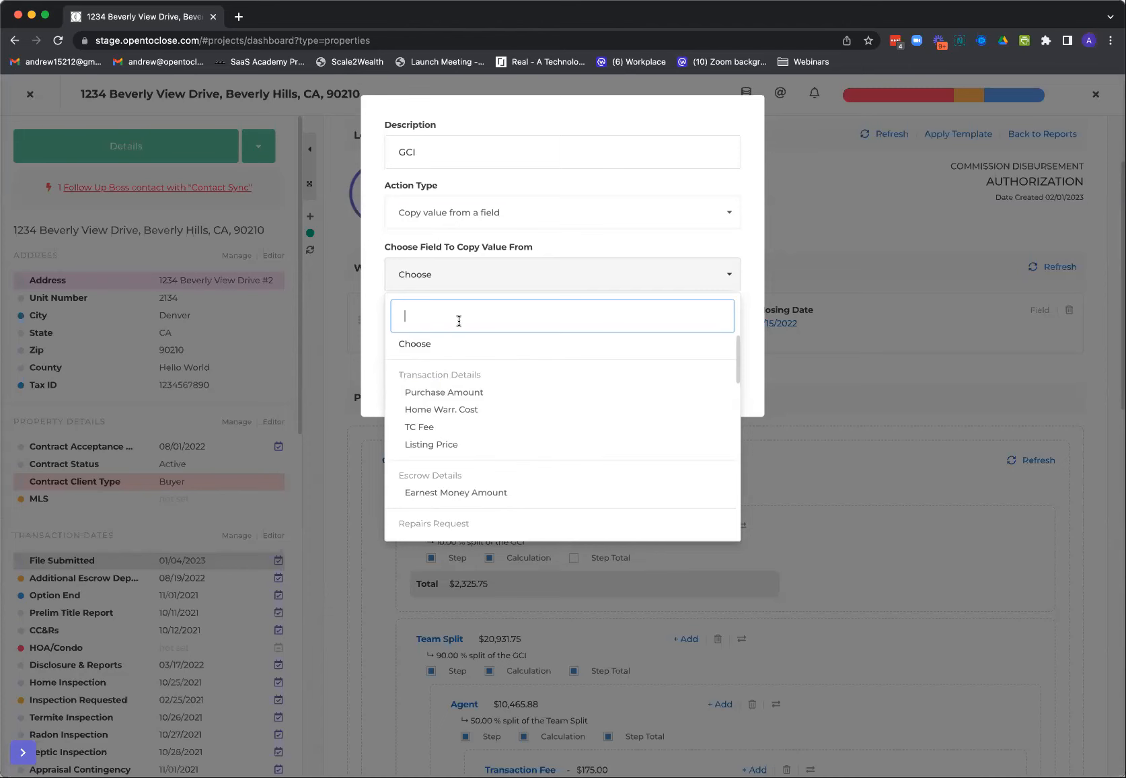
{"action": "left_click", "coordinate": [481, 224]}
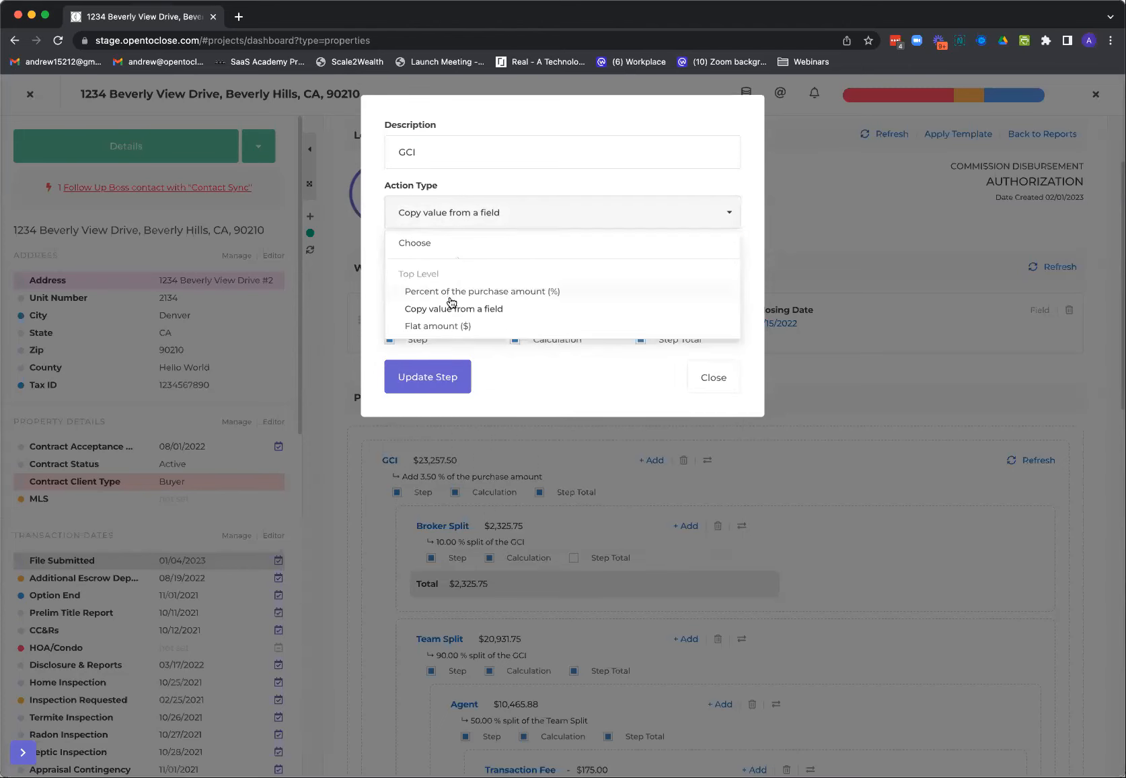
{"action": "left_click", "coordinate": [451, 292]}
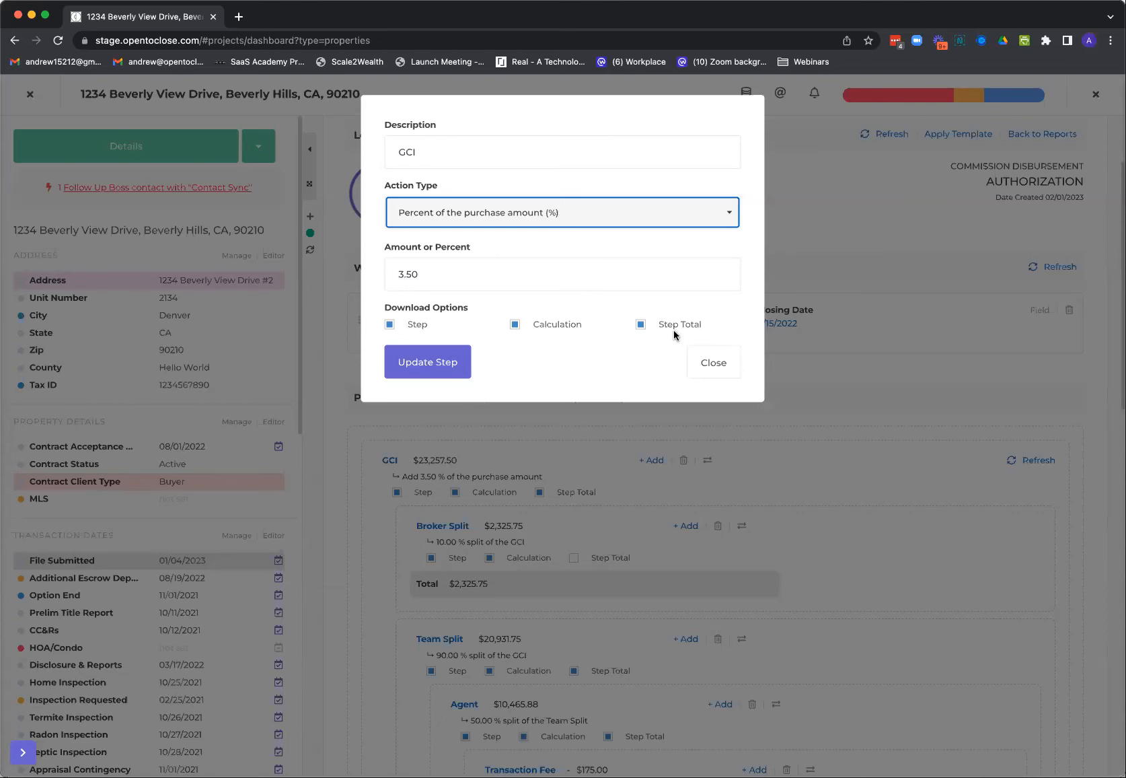
{"action": "left_click", "coordinate": [710, 364]}
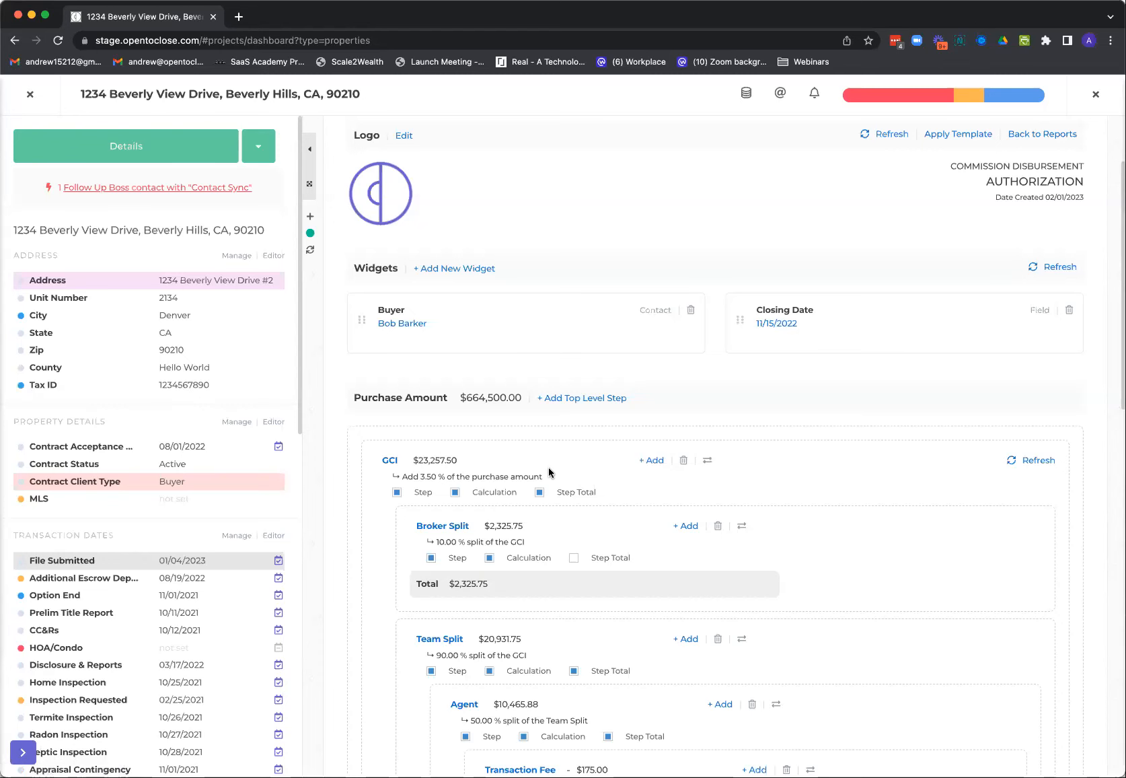
Start a new step under GCI and examine its split and nested calculation action types
{"action": "left_click", "coordinate": [646, 459]}
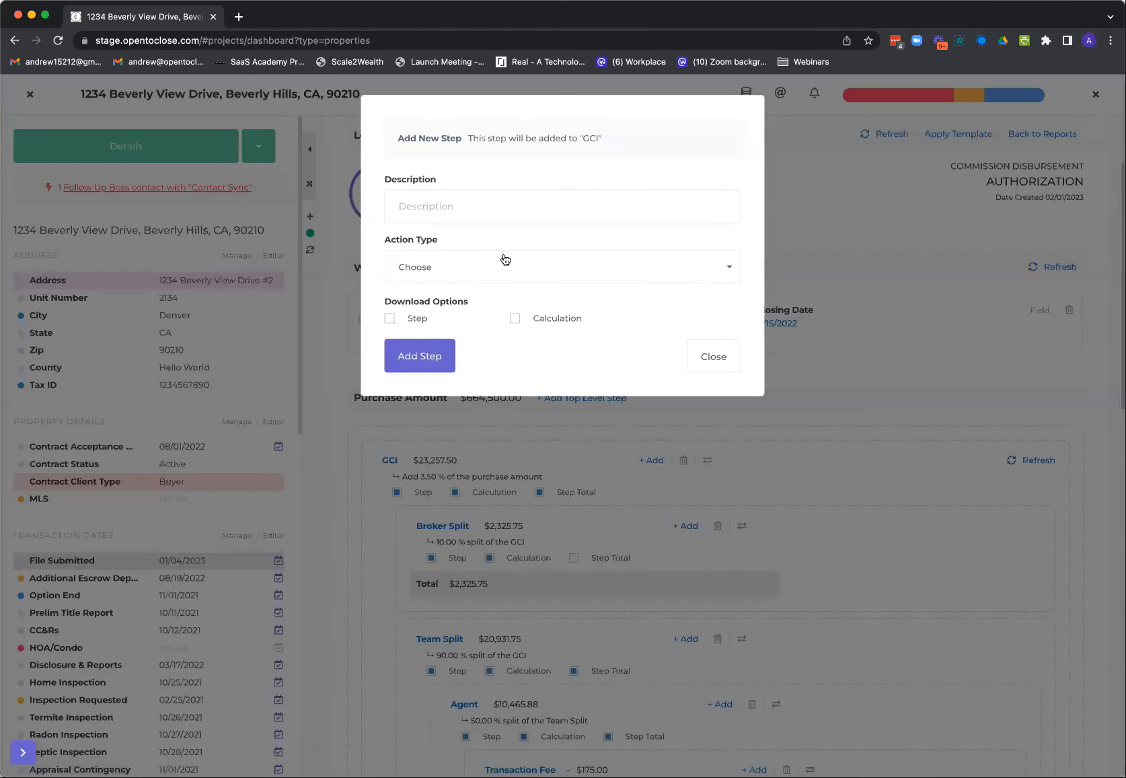
{"action": "left_click", "coordinate": [448, 273]}
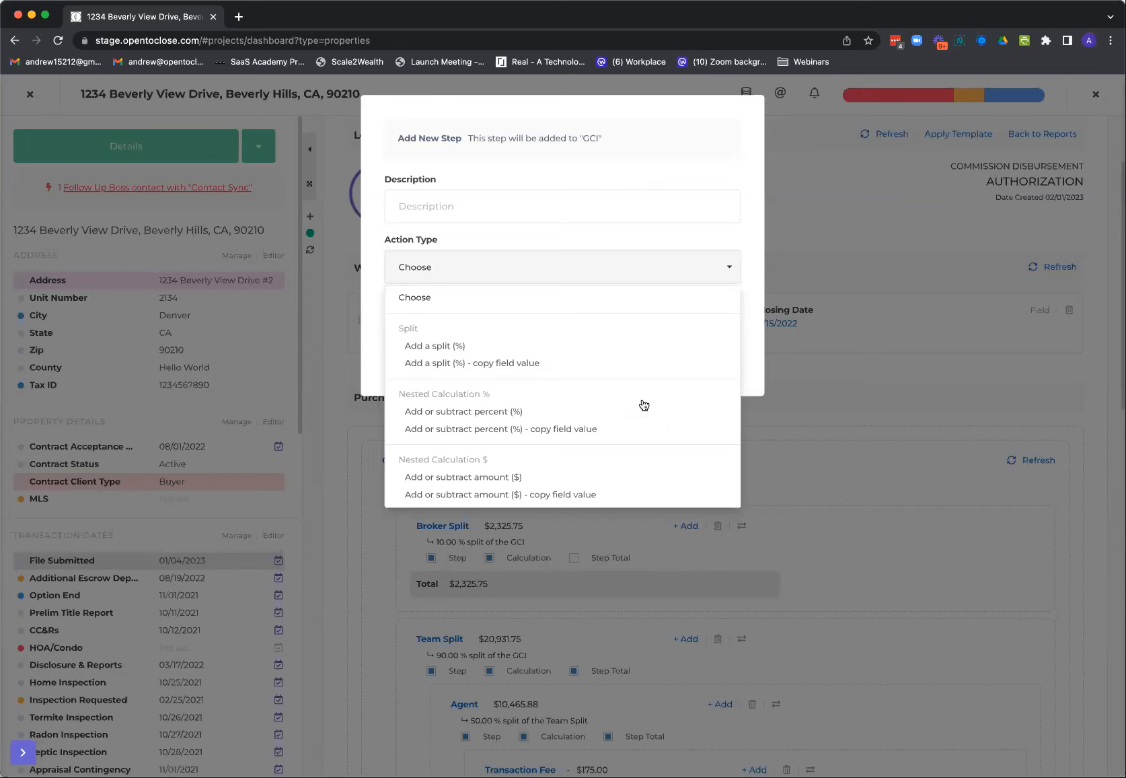
{"action": "left_click", "coordinate": [498, 277]}
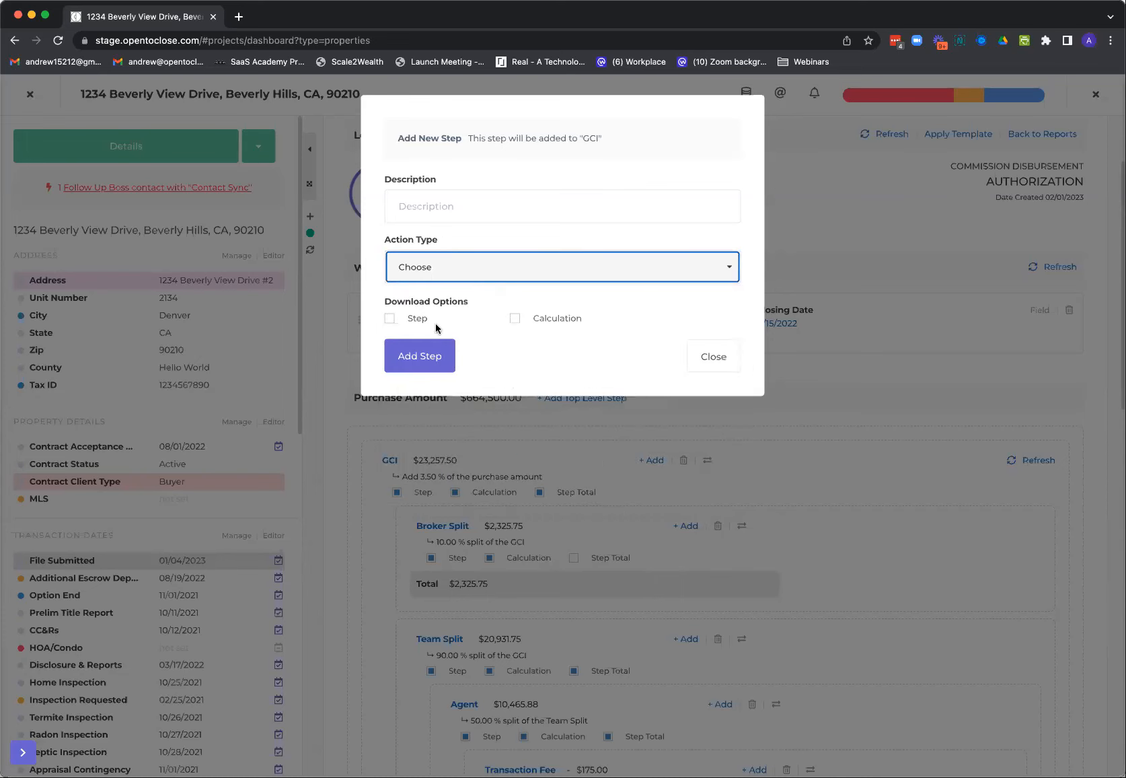
{"action": "left_click", "coordinate": [450, 275]}
{"action": "left_click", "coordinate": [451, 275]}
Draft the new step as Remainer Amt with the action type Add a split (%), and close it without adding
{"action": "left_click", "coordinate": [434, 207]}
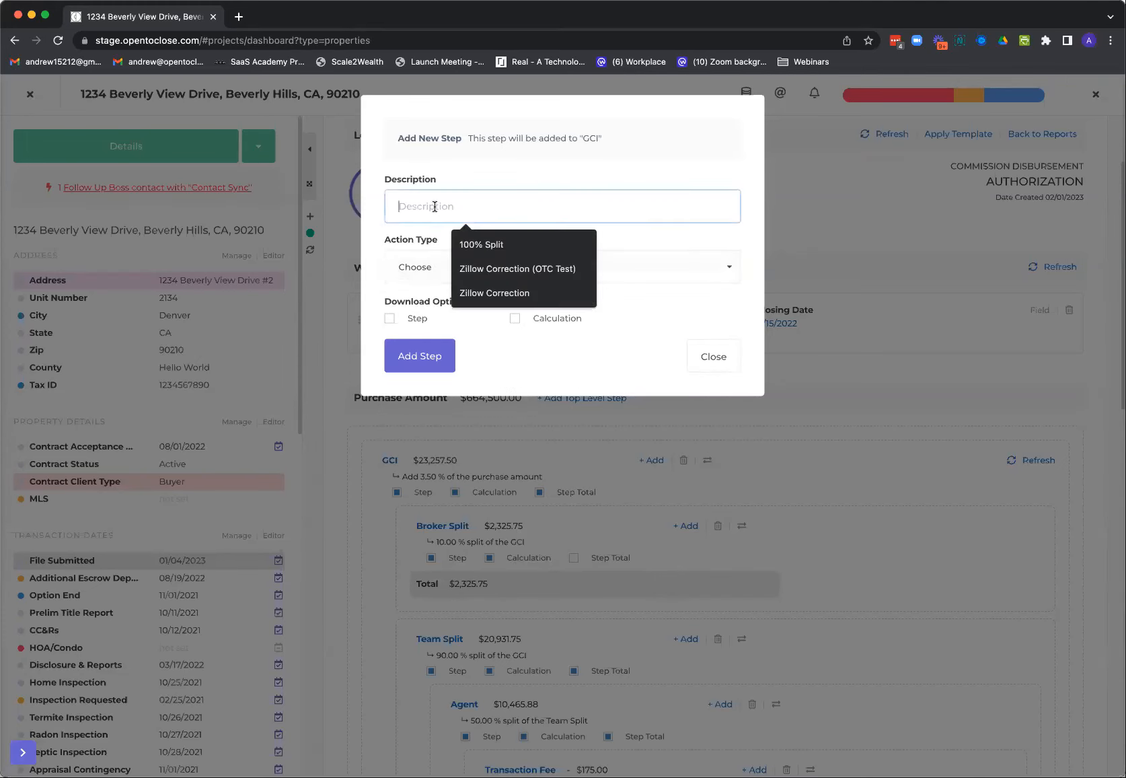
{"action": "type", "text": "Remained"}
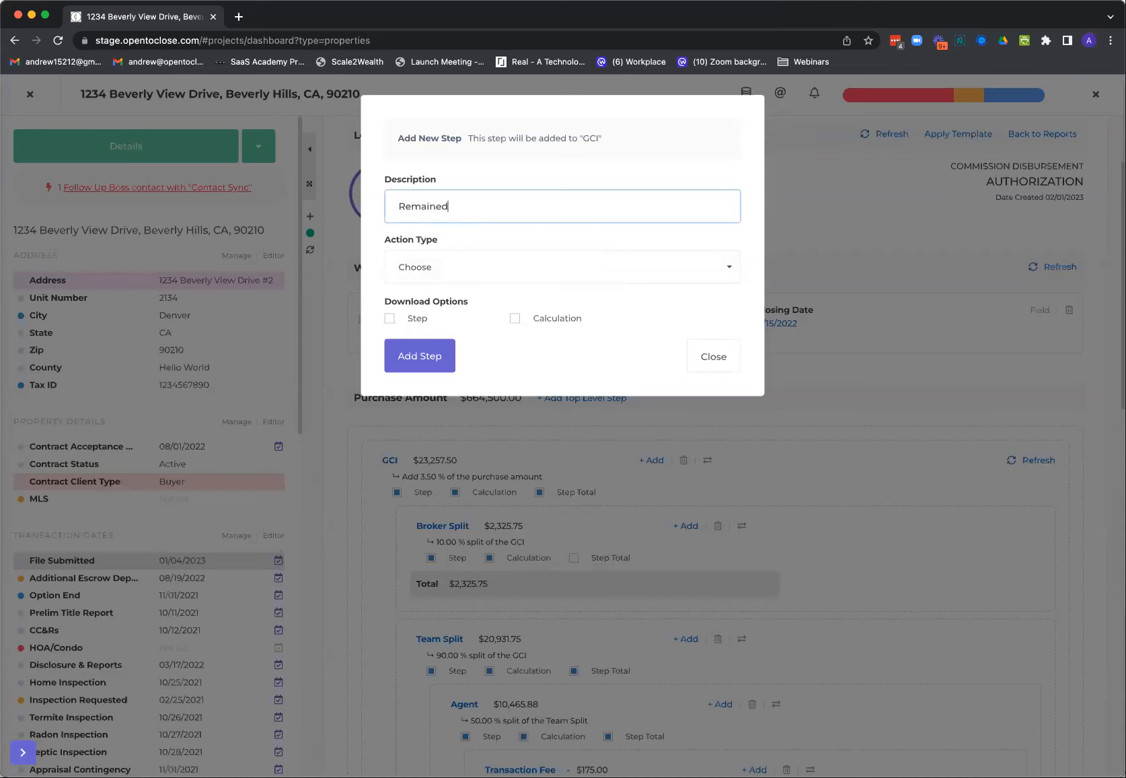
{"action": "key", "text": "BackSpace"}
{"action": "type", "text": "r Amt"}
{"action": "left_click", "coordinate": [455, 266]}
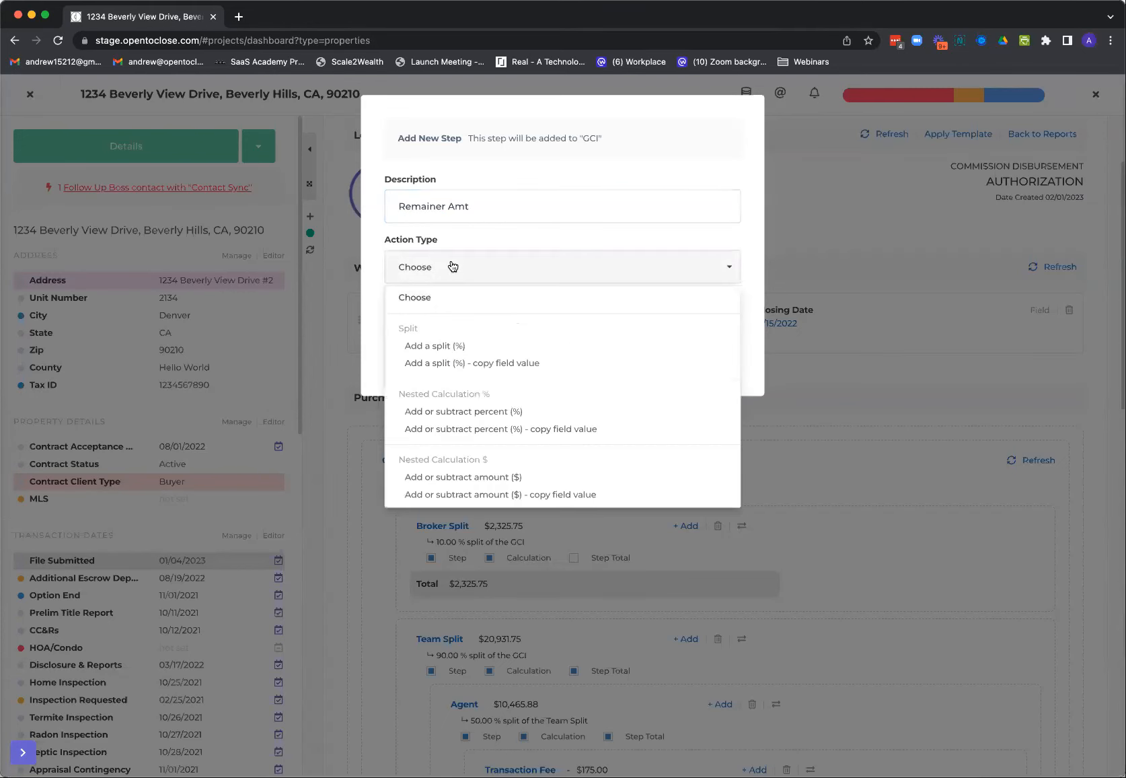
{"action": "left_click", "coordinate": [458, 347]}
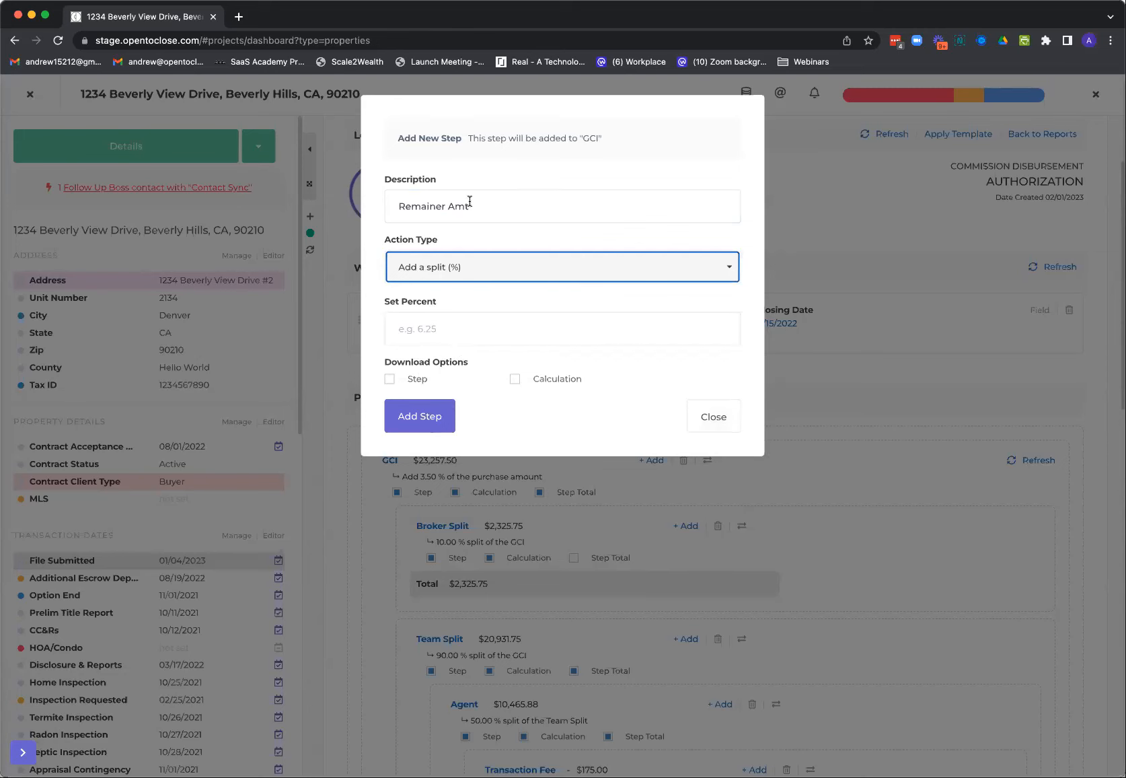
{"action": "left_click", "coordinate": [718, 420]}
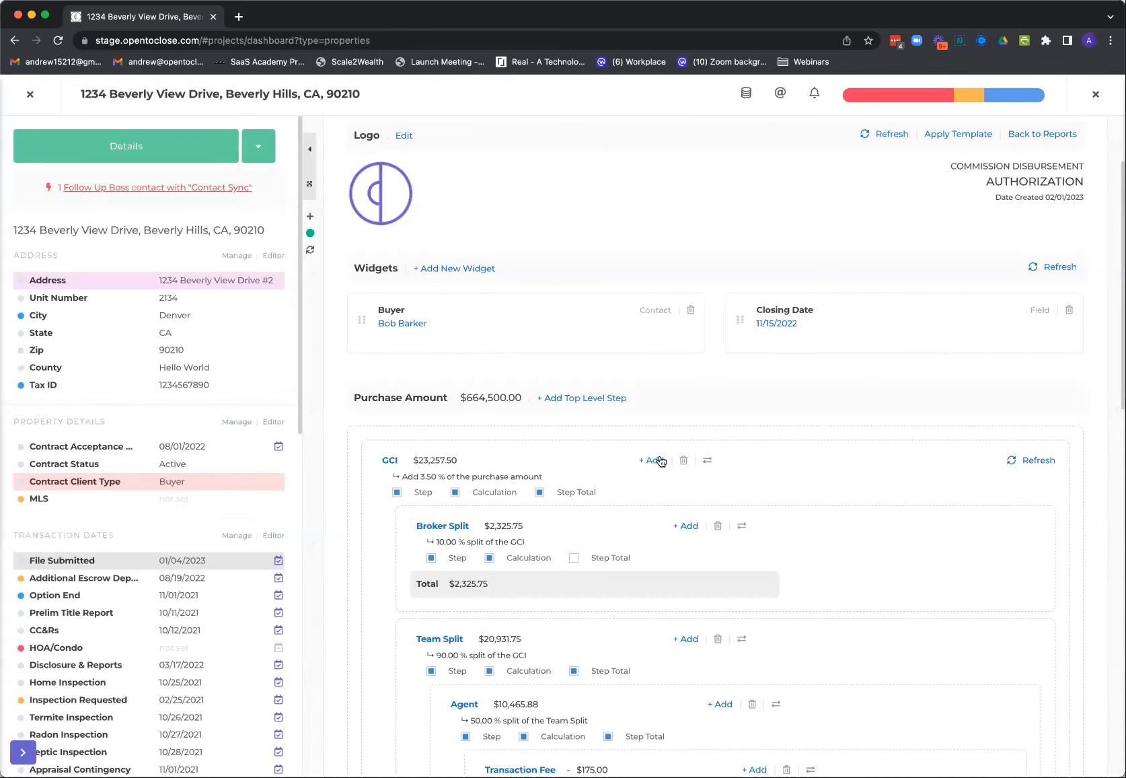
Examine the report's commission breakdown from GCI through the broker, team and agent splits to the instructions and feed
{"action": "scroll", "coordinate": [646, 497], "scroll_direction": "down", "scroll_amount": 3}
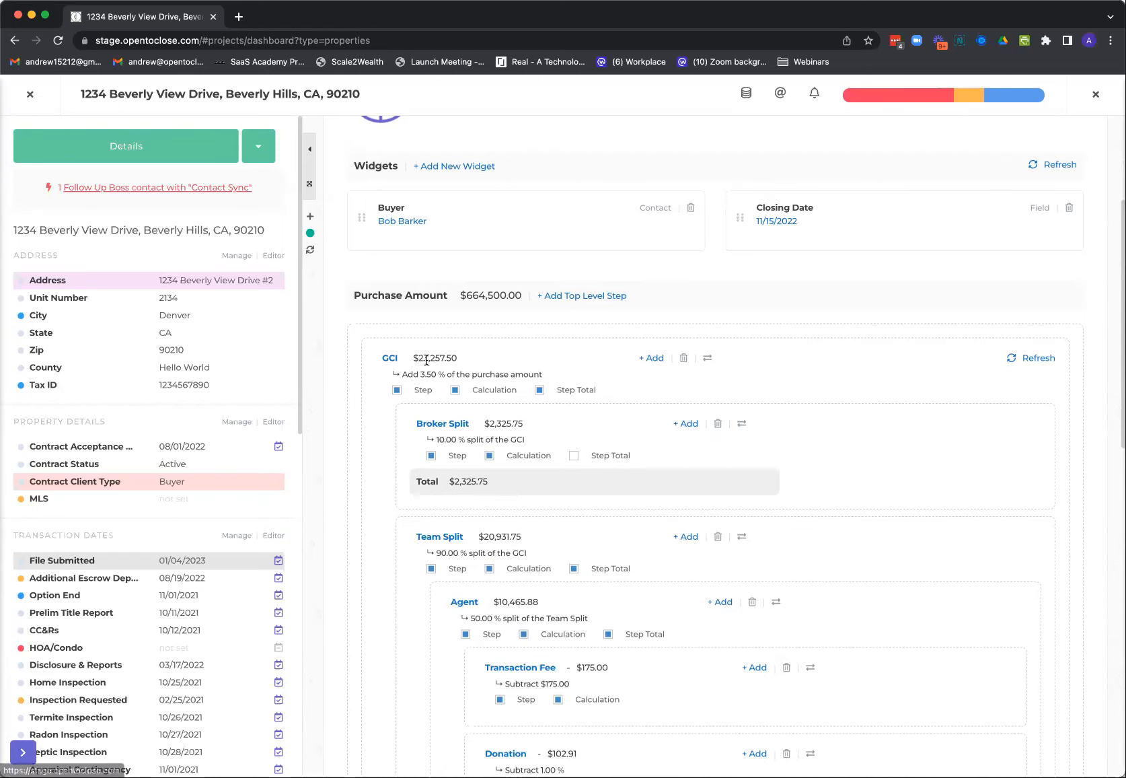
{"action": "scroll", "coordinate": [354, 625], "scroll_direction": "down", "scroll_amount": 7}
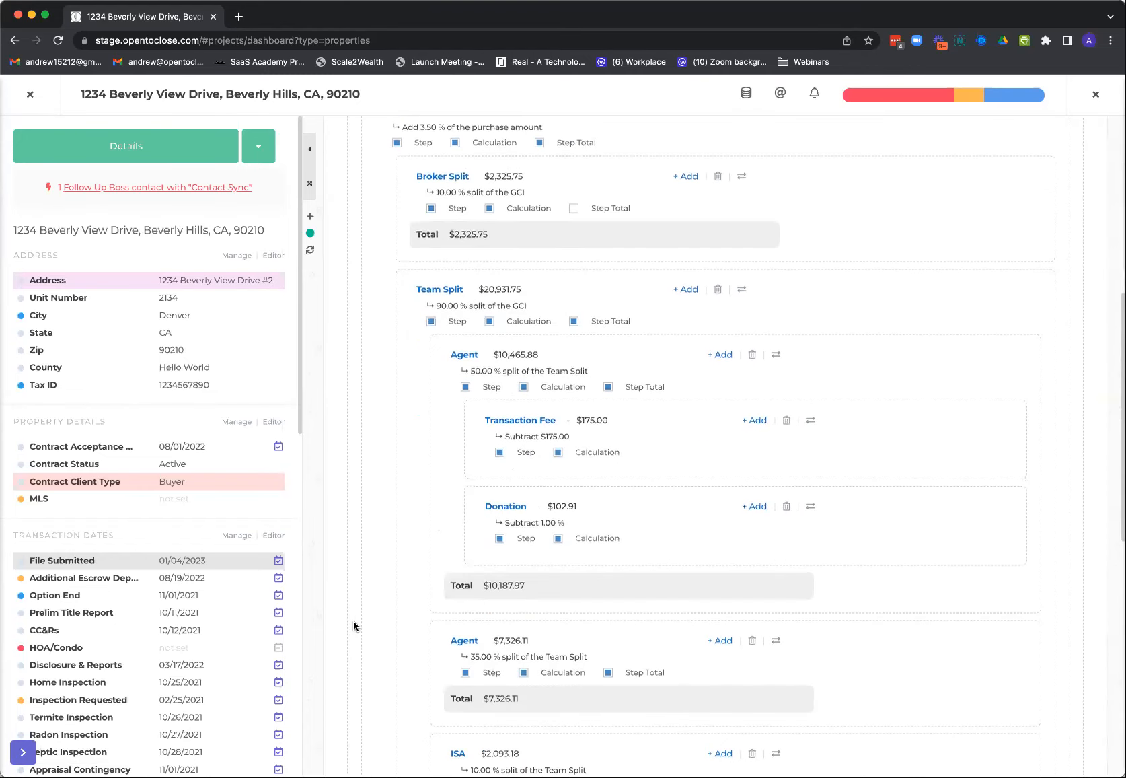
{"action": "scroll", "coordinate": [354, 625], "scroll_direction": "down", "scroll_amount": 15}
{"action": "scroll", "coordinate": [357, 622], "scroll_direction": "up", "scroll_amount": 20}
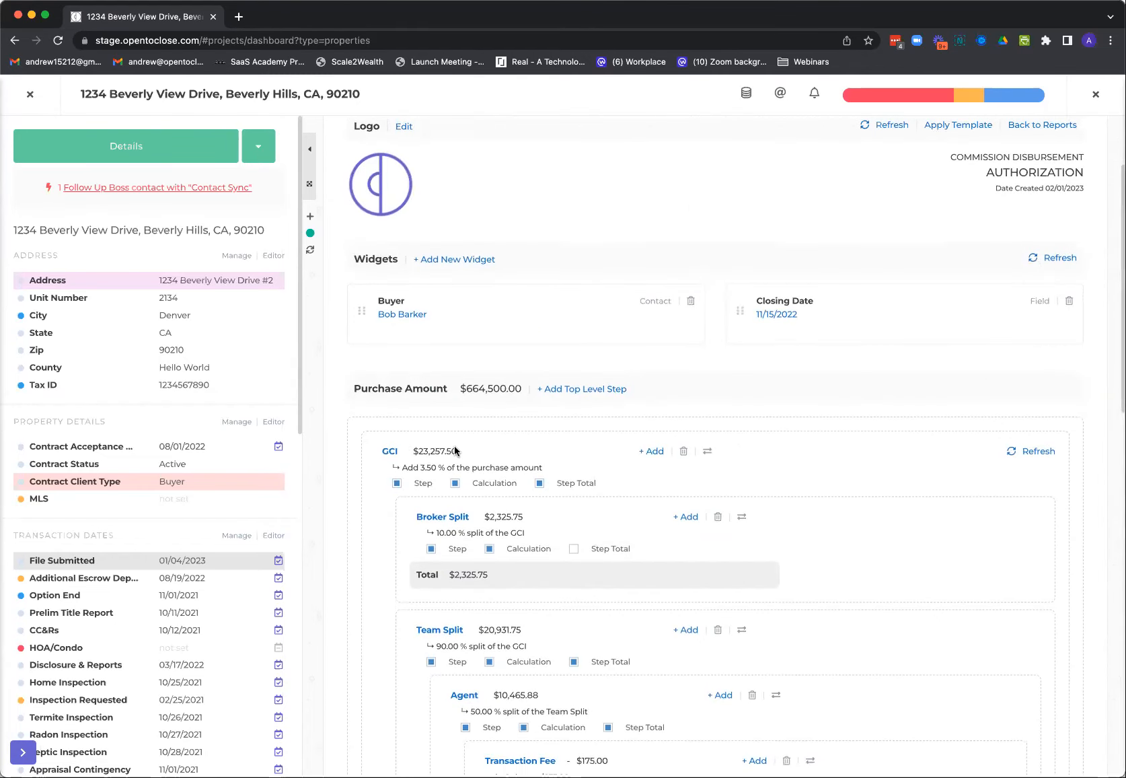
{"action": "scroll", "coordinate": [445, 491], "scroll_direction": "down", "scroll_amount": 1}
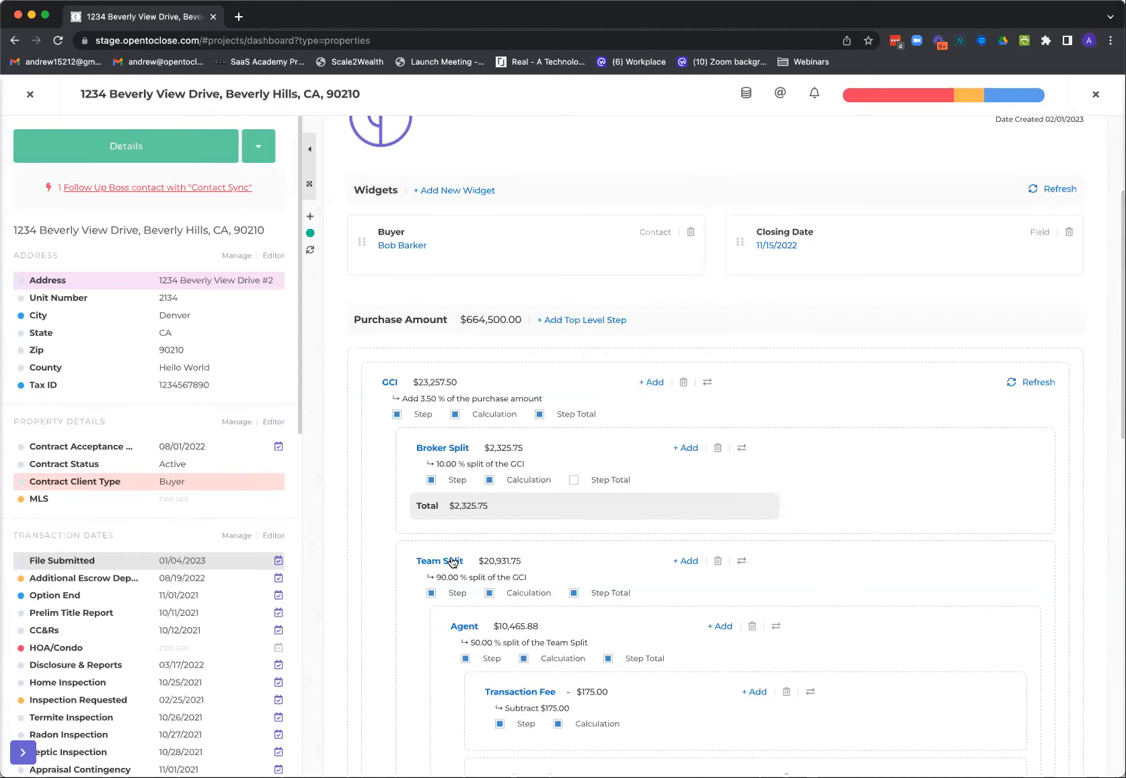
{"action": "scroll", "coordinate": [396, 622], "scroll_direction": "down", "scroll_amount": 10}
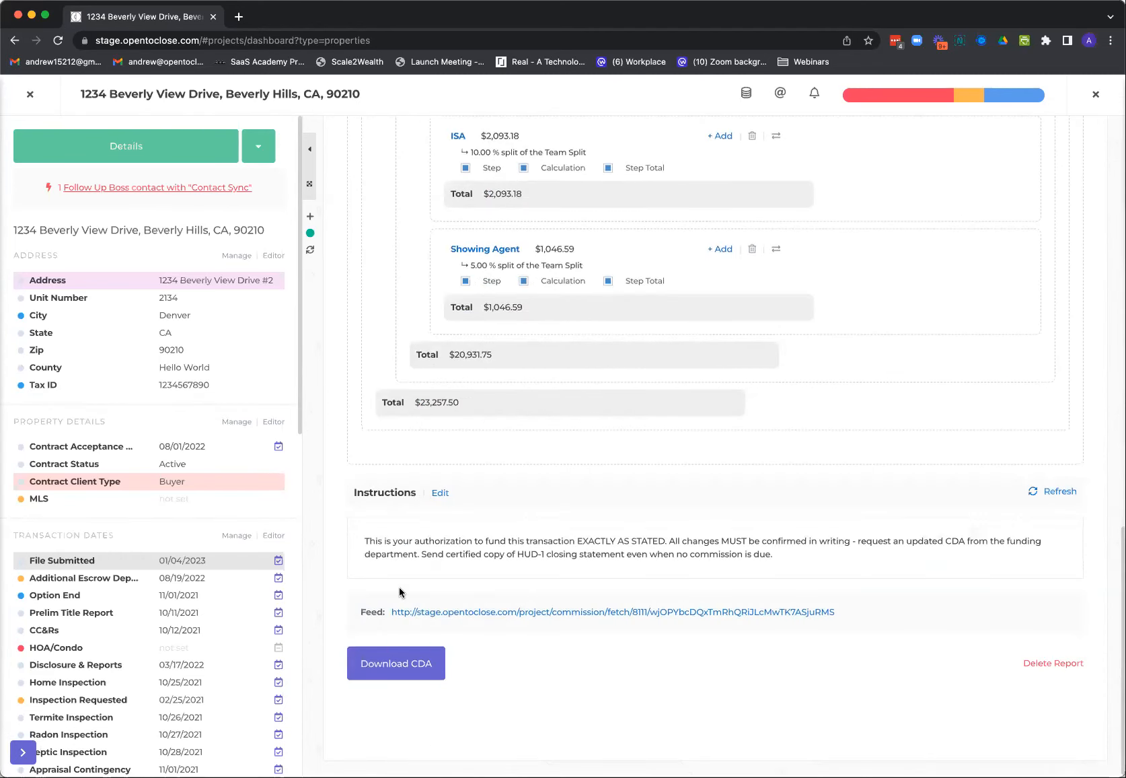
{"action": "scroll", "coordinate": [399, 590], "scroll_direction": "up", "scroll_amount": 15}
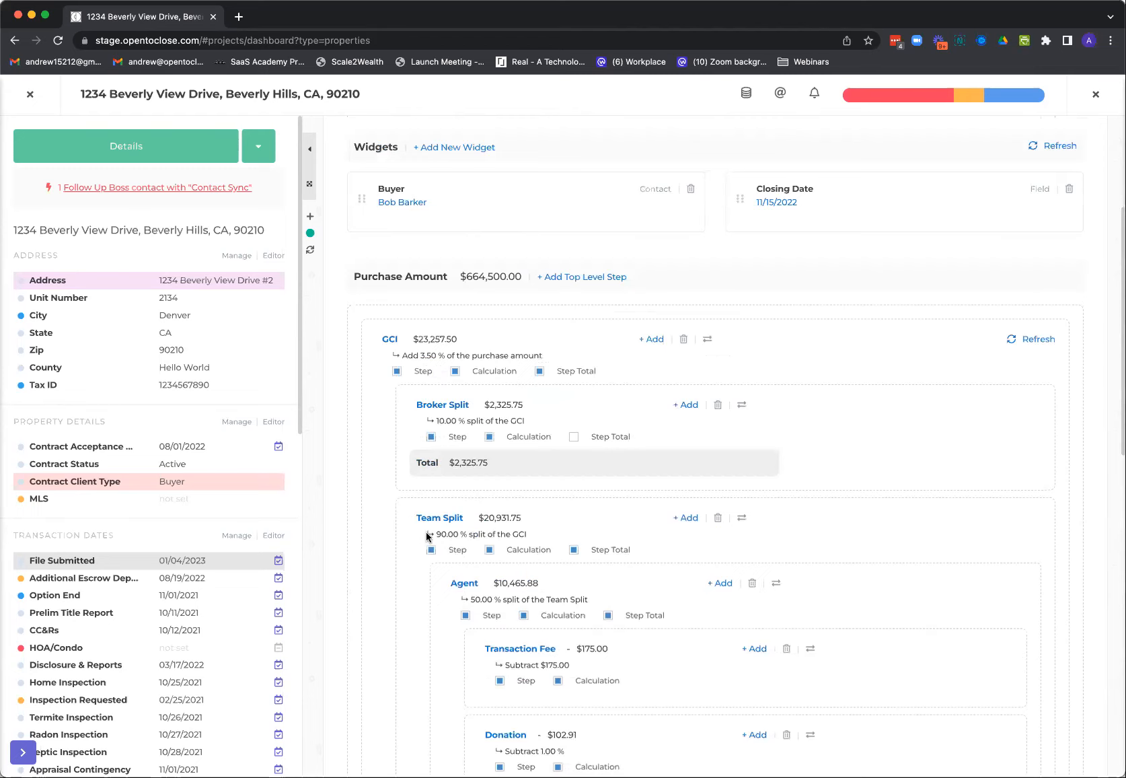
Rename the 50.00 % Agent step under Team Split as Team Leader and update it
{"action": "scroll", "coordinate": [444, 515], "scroll_direction": "down", "scroll_amount": 2}
{"action": "scroll", "coordinate": [461, 484], "scroll_direction": "down", "scroll_amount": 5}
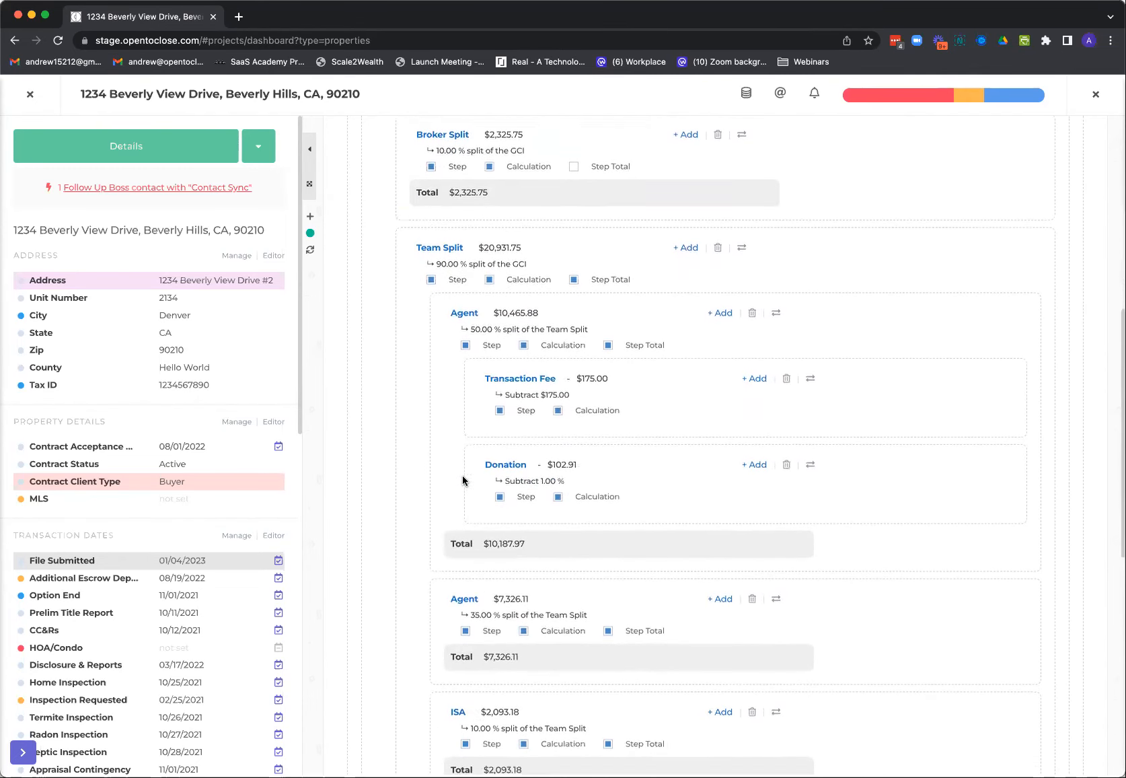
{"action": "scroll", "coordinate": [462, 479], "scroll_direction": "down", "scroll_amount": 2}
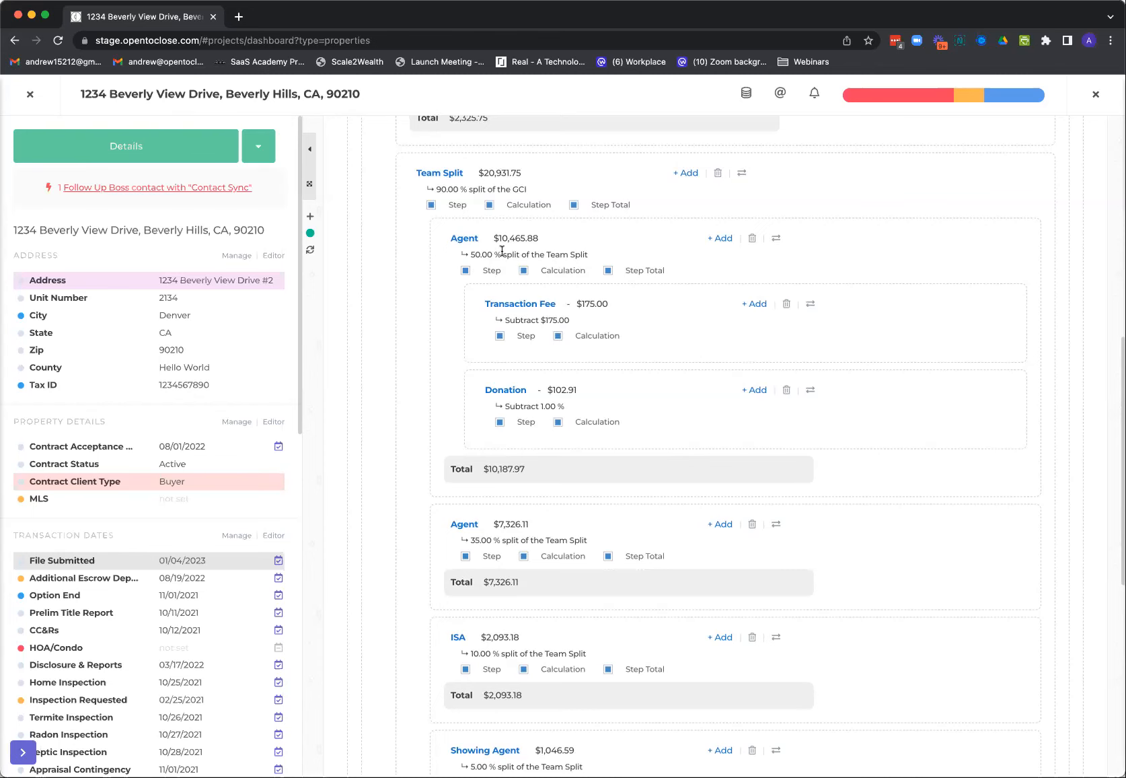
{"action": "left_click", "coordinate": [469, 238]}
{"action": "left_click_drag", "start_coordinate": [432, 152], "coordinate": [391, 151]}
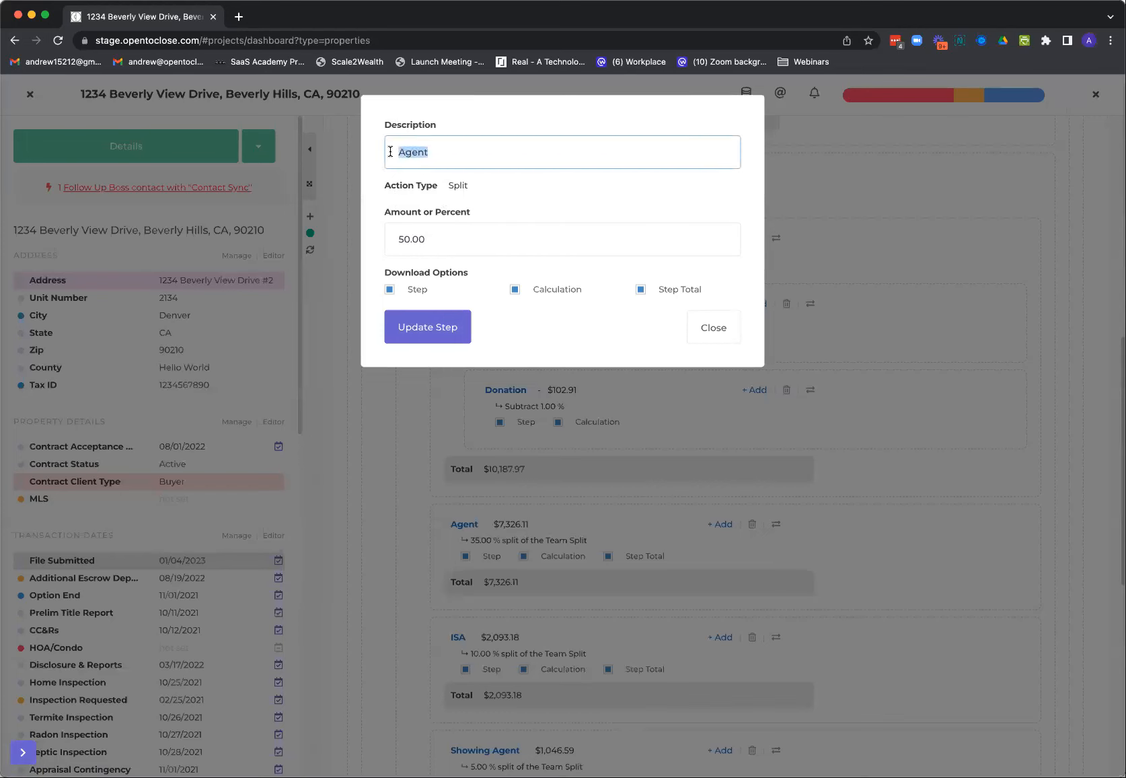
{"action": "type", "text": "TEAM"}
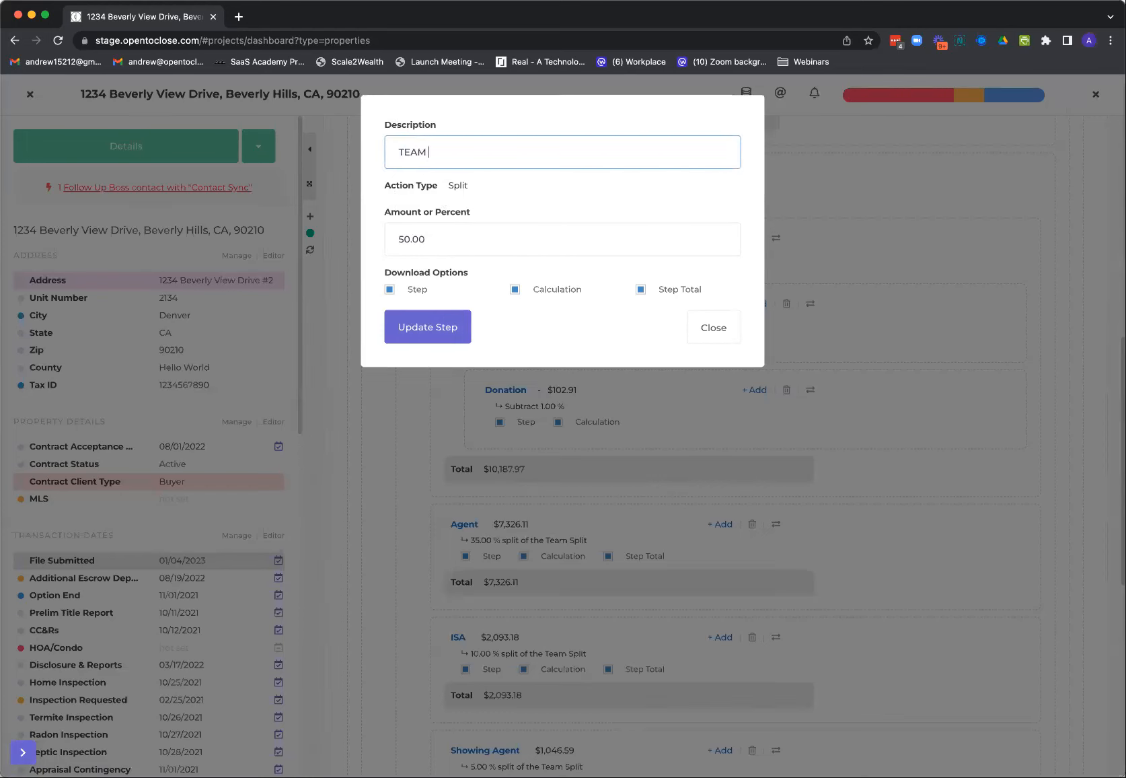
{"action": "key", "text": "BackSpace"}
{"action": "key", "text": "BackSpace"}
{"action": "key", "text": "BackSpace"}
{"action": "key", "text": "BackSpace"}
{"action": "type", "text": "eam Leader"}
{"action": "left_click", "coordinate": [451, 330]}
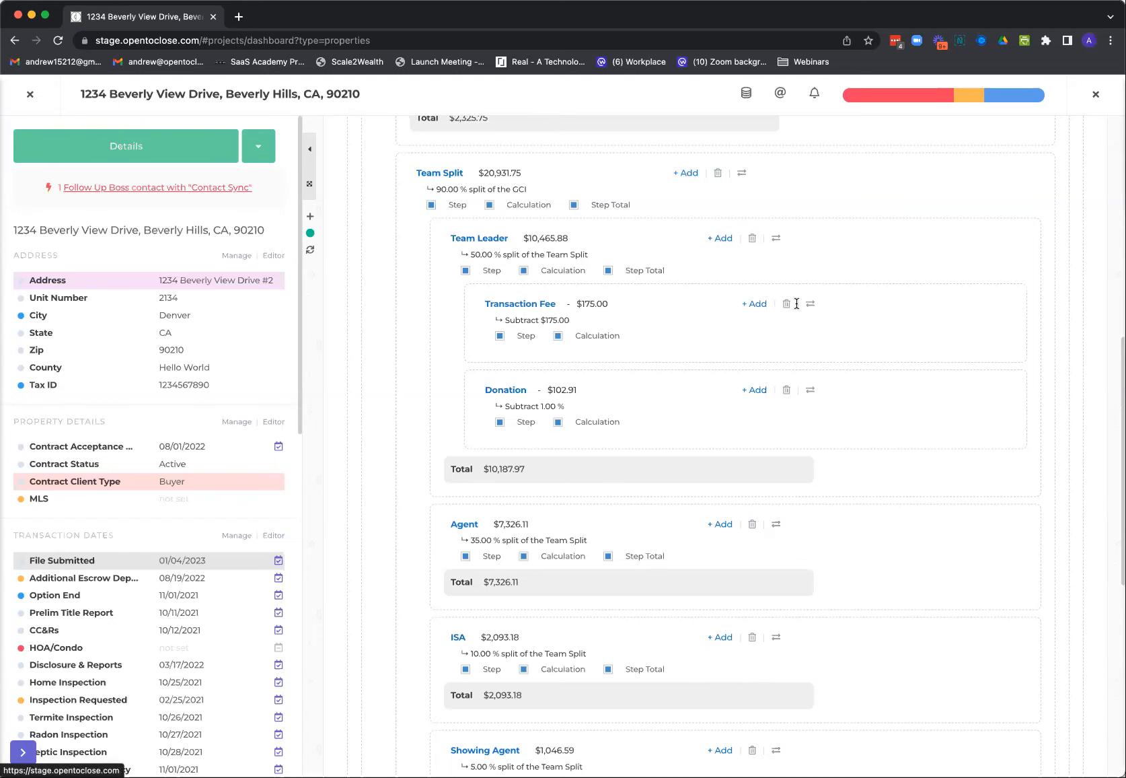
Set the Transaction Fee subtracted from the Team Leader split to $475 and update the step
{"action": "left_click", "coordinate": [548, 304]}
{"action": "left_click_drag", "start_coordinate": [441, 273], "coordinate": [390, 277]}
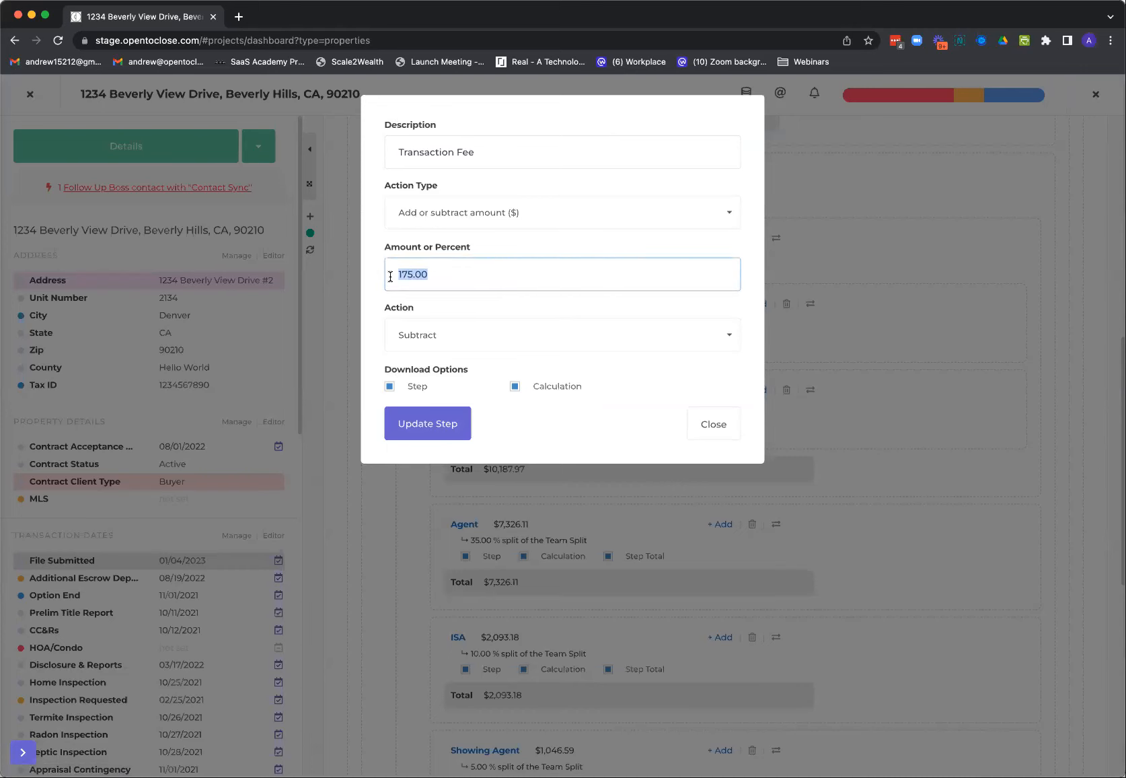
{"action": "type", "text": "475"}
{"action": "left_click", "coordinate": [434, 436]}
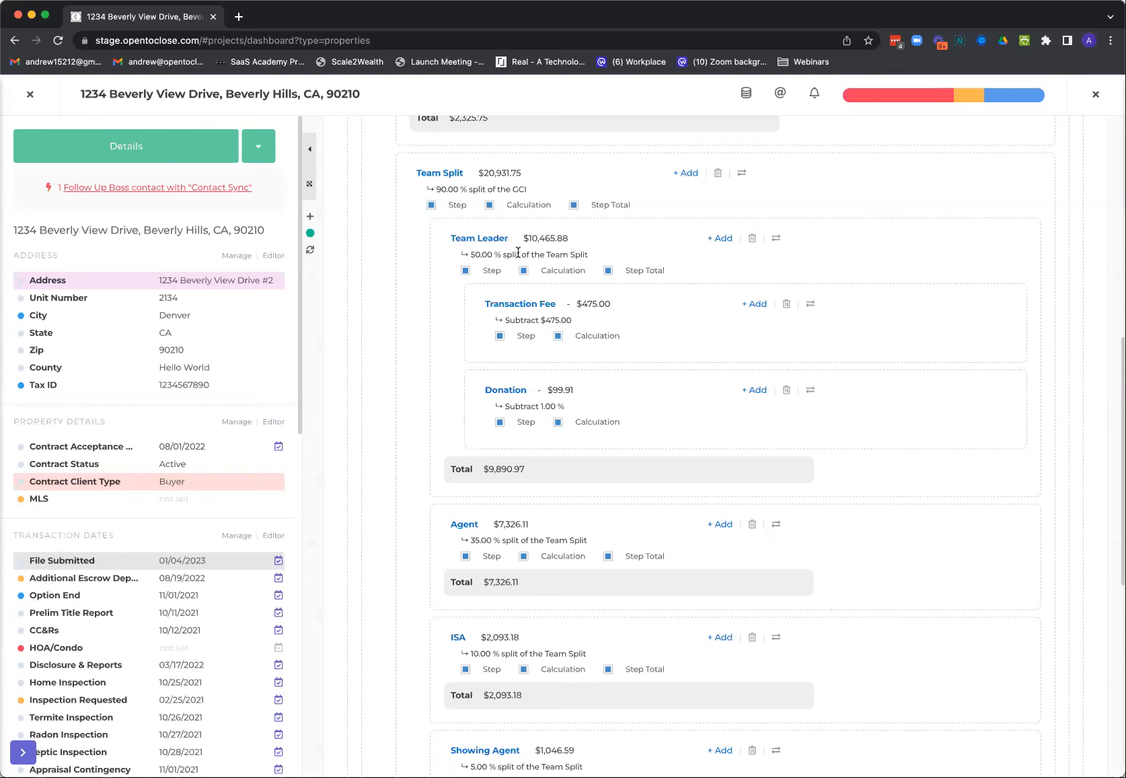
Review the commission report from the purchase amount through the GCI, broker and team splits to the instructions and feed
{"action": "scroll", "coordinate": [518, 257], "scroll_direction": "down", "scroll_amount": 1}
{"action": "scroll", "coordinate": [520, 352], "scroll_direction": "down", "scroll_amount": 4}
{"action": "scroll", "coordinate": [519, 352], "scroll_direction": "up", "scroll_amount": 9}
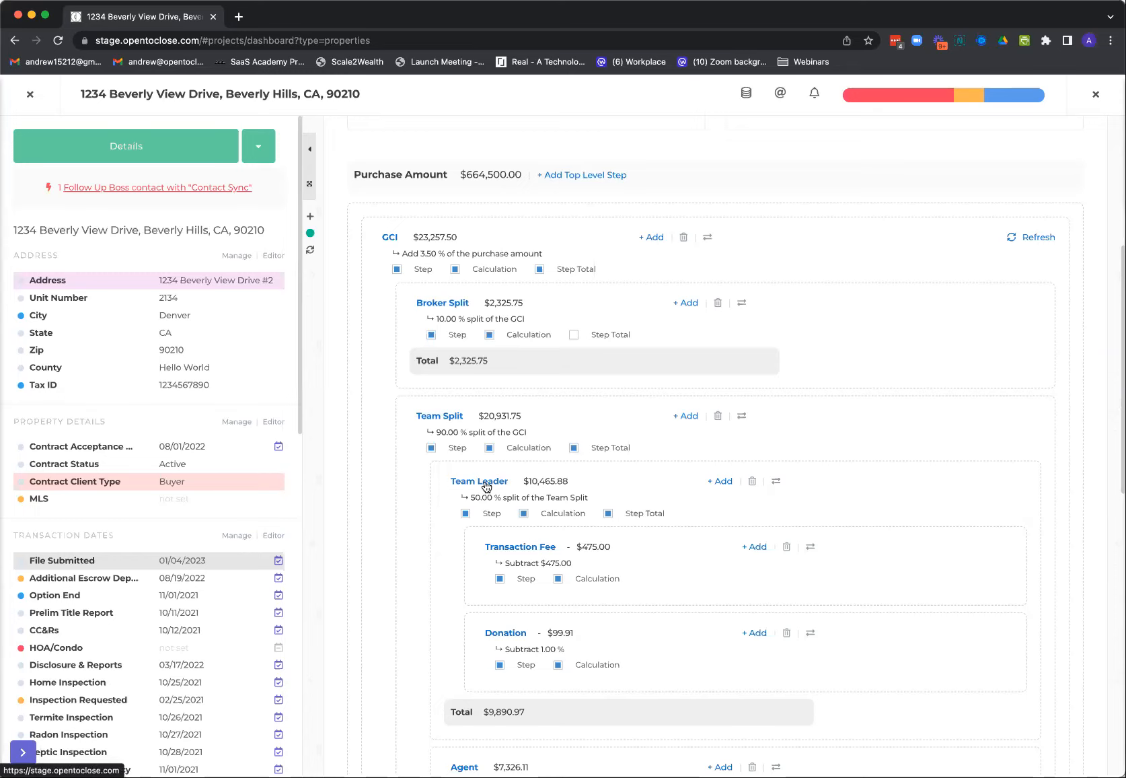
{"action": "scroll", "coordinate": [484, 485], "scroll_direction": "down", "scroll_amount": 3}
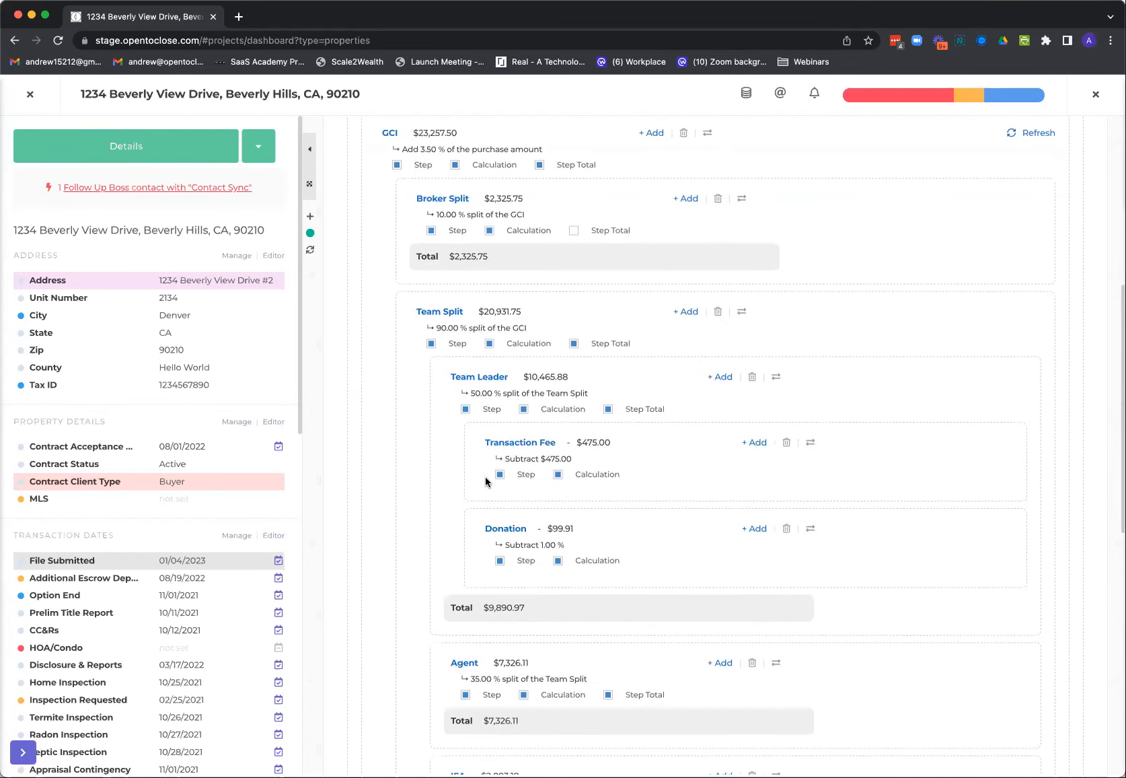
{"action": "scroll", "coordinate": [486, 481], "scroll_direction": "down", "scroll_amount": 1}
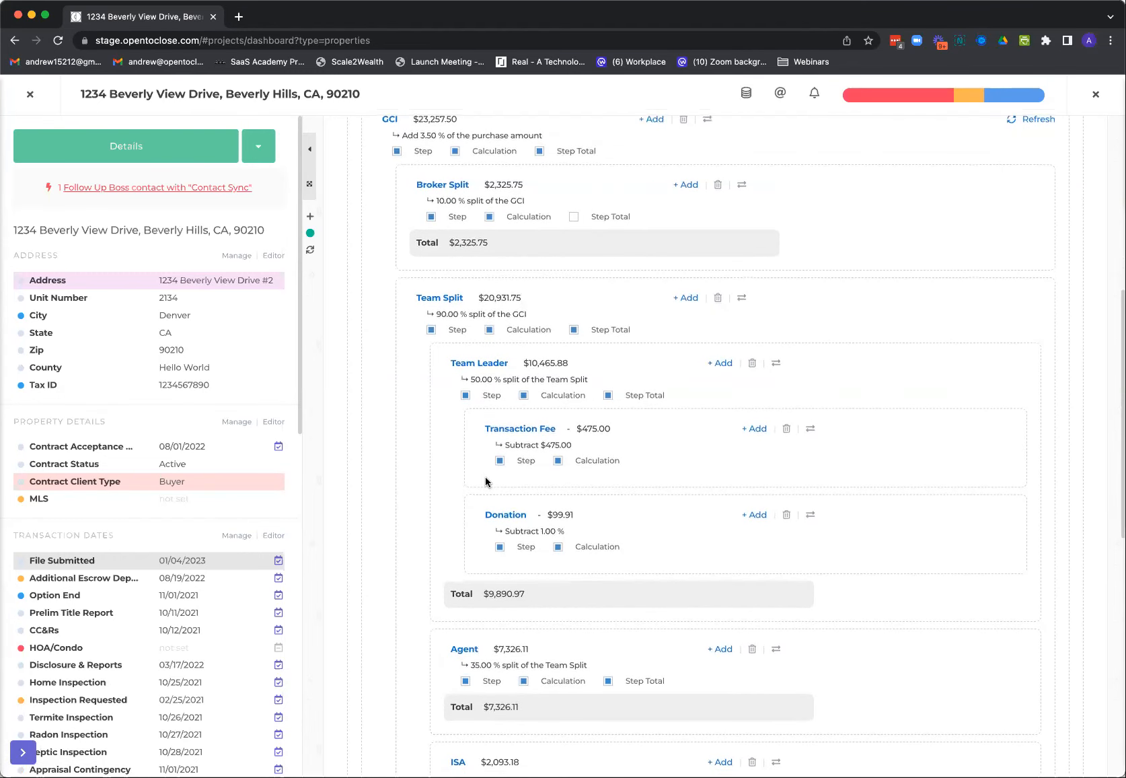
{"action": "scroll", "coordinate": [485, 476], "scroll_direction": "down", "scroll_amount": 10}
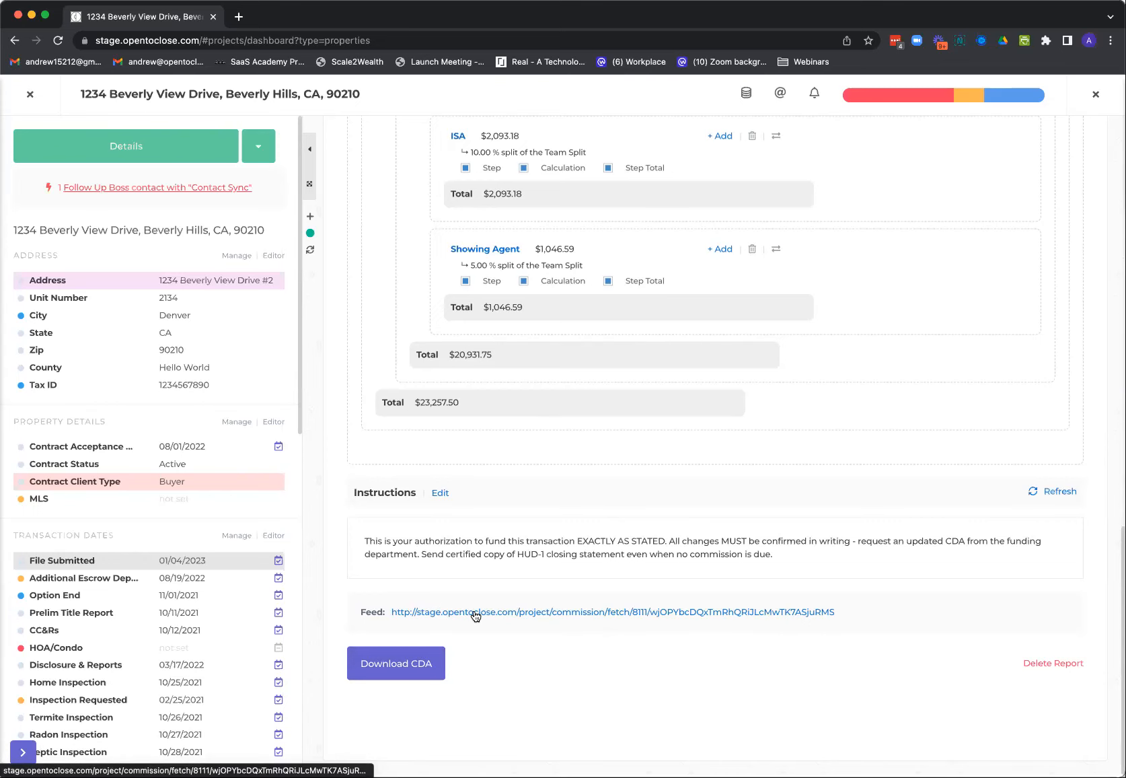
{"action": "scroll", "coordinate": [476, 612], "scroll_direction": "up", "scroll_amount": 9}
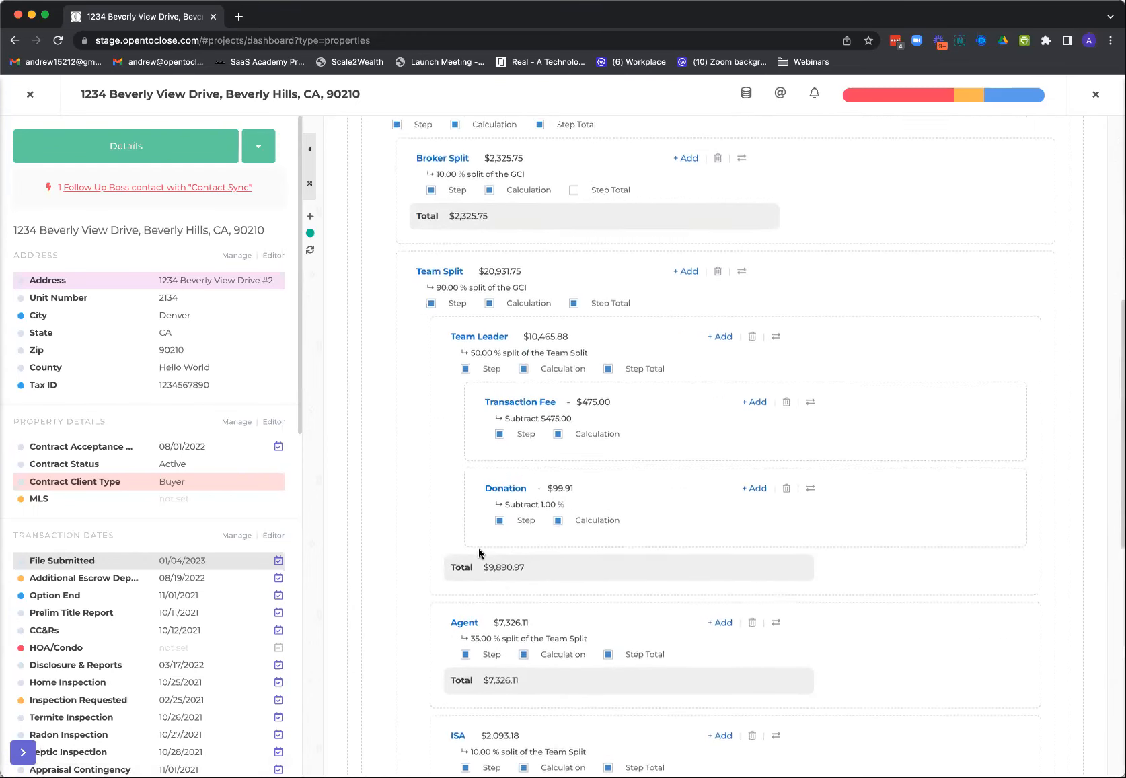
{"action": "scroll", "coordinate": [479, 552], "scroll_direction": "up", "scroll_amount": 3}
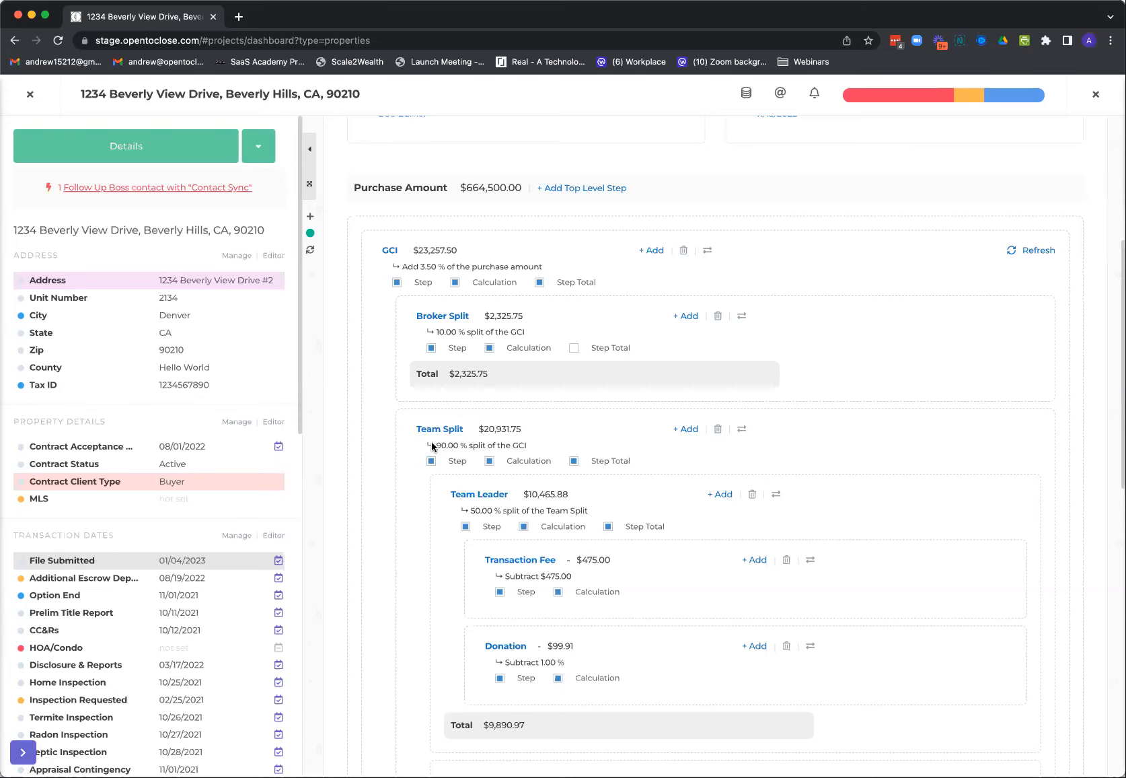
{"action": "scroll", "coordinate": [417, 538], "scroll_direction": "down", "scroll_amount": 3}
{"action": "scroll", "coordinate": [411, 562], "scroll_direction": "down", "scroll_amount": 3}
{"action": "scroll", "coordinate": [410, 563], "scroll_direction": "up", "scroll_amount": 1}
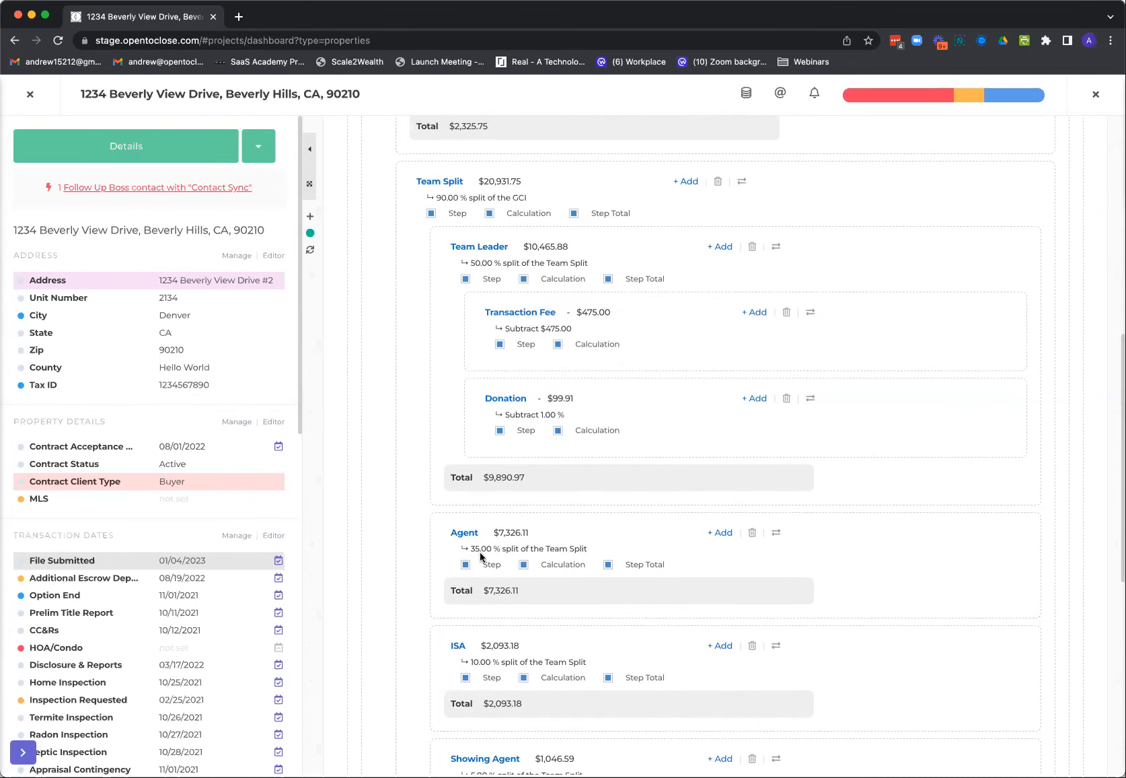
In the Team Leader sync options, sync the math operator to the Total Commission Flat Fee field
{"action": "left_click", "coordinate": [776, 247]}
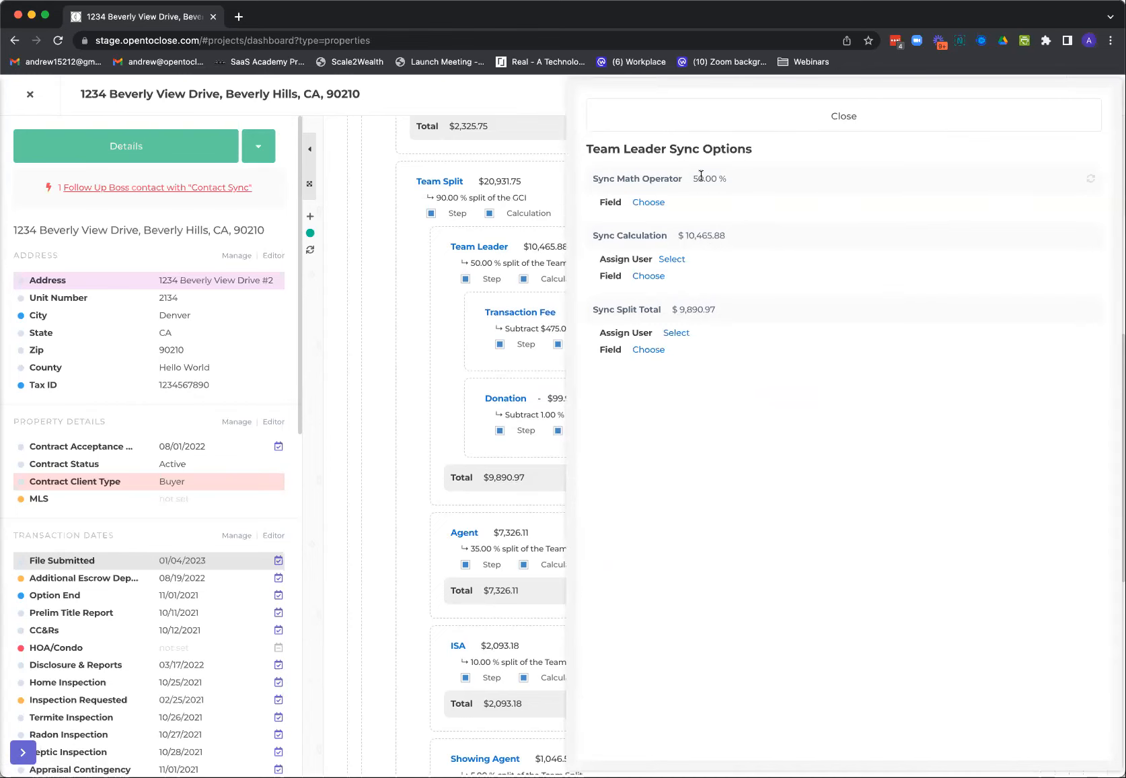
{"action": "left_click", "coordinate": [649, 203]}
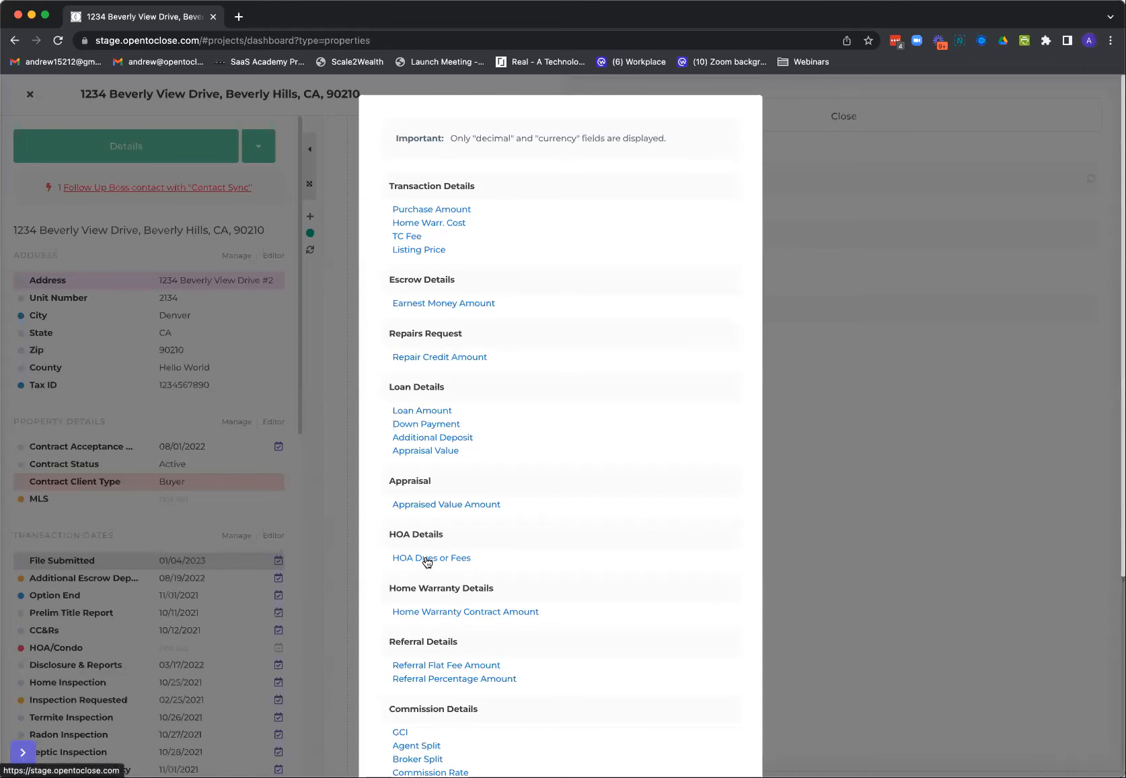
{"action": "scroll", "coordinate": [460, 572], "scroll_direction": "down", "scroll_amount": 5}
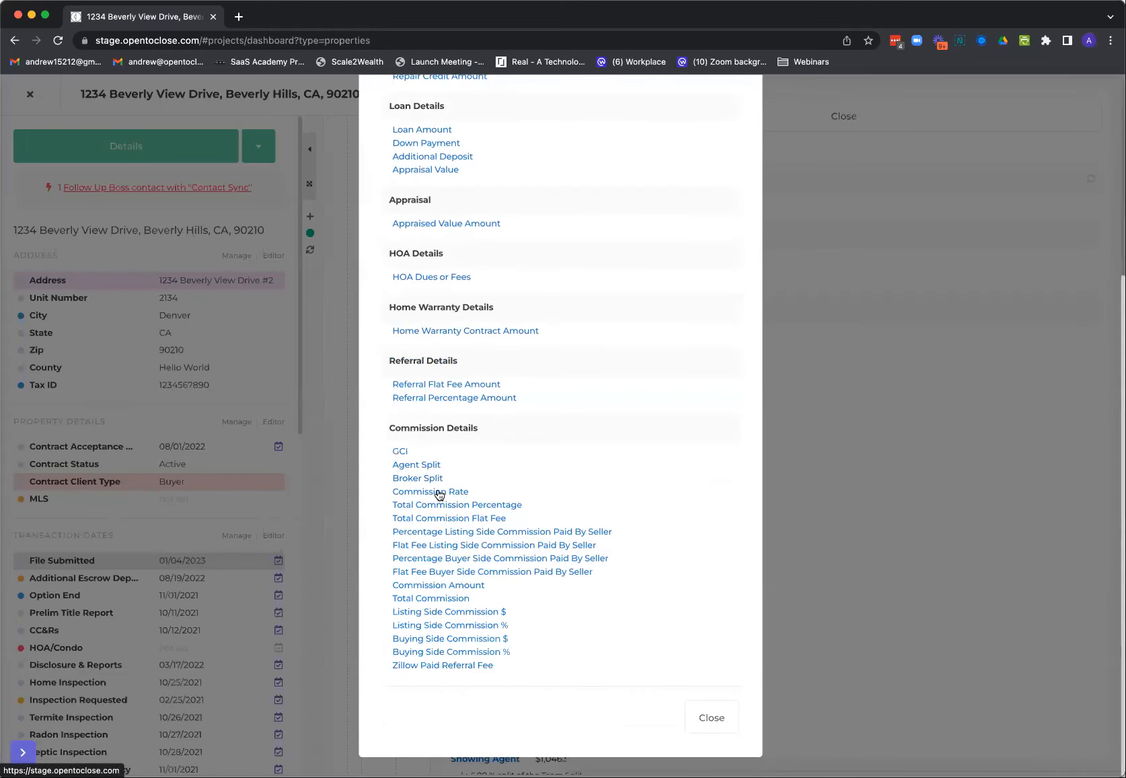
{"action": "left_click", "coordinate": [438, 518]}
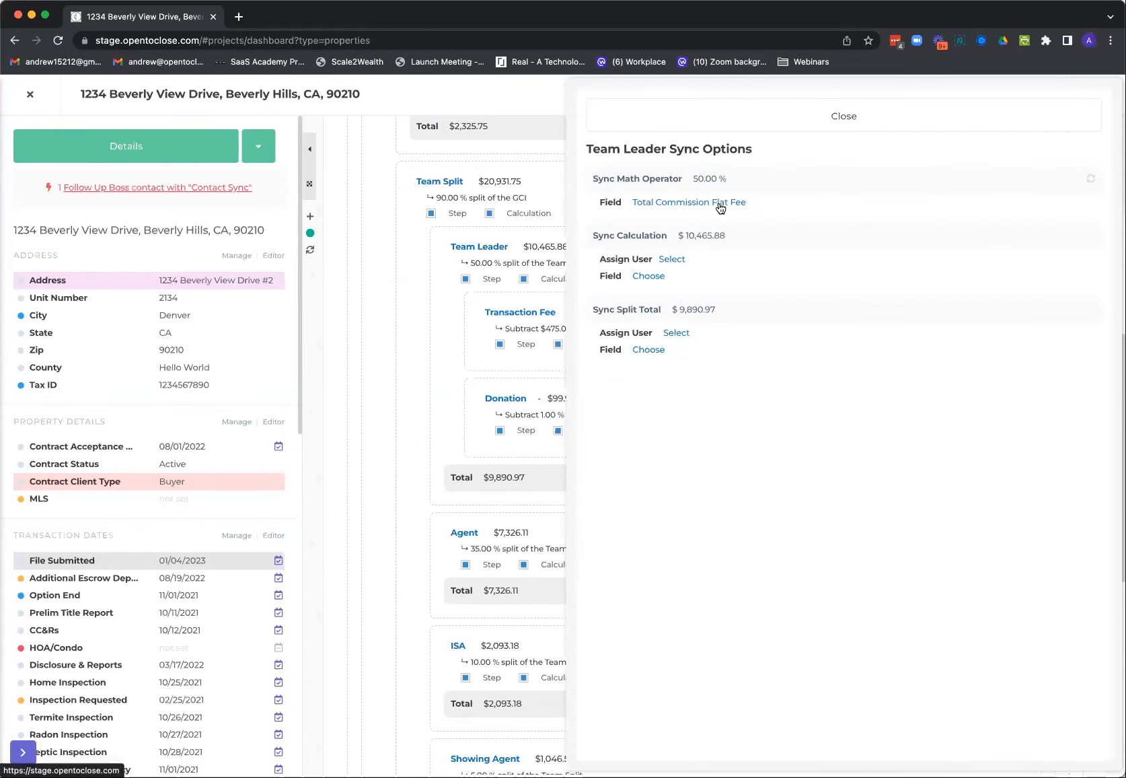
View the users and agents assignable to the Team Leader calculation, and close the sync options without assigning one
{"action": "left_click", "coordinate": [672, 259]}
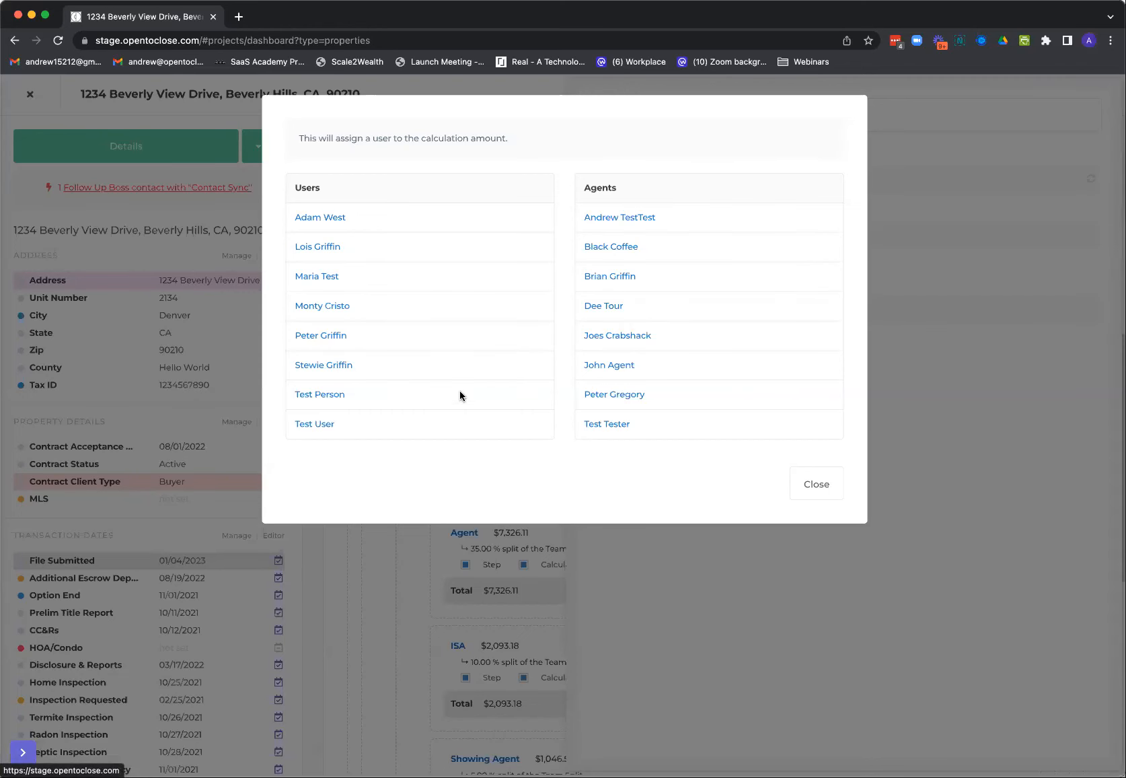
{"action": "left_click", "coordinate": [807, 483]}
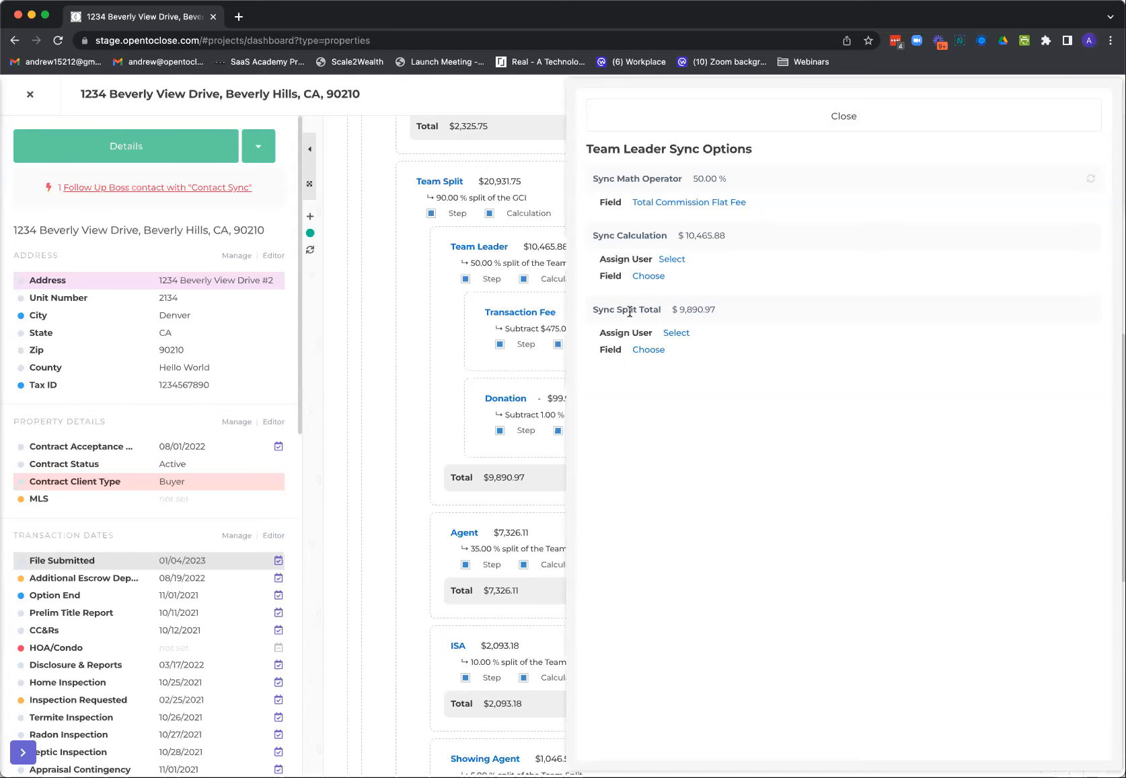
{"action": "left_click", "coordinate": [747, 119]}
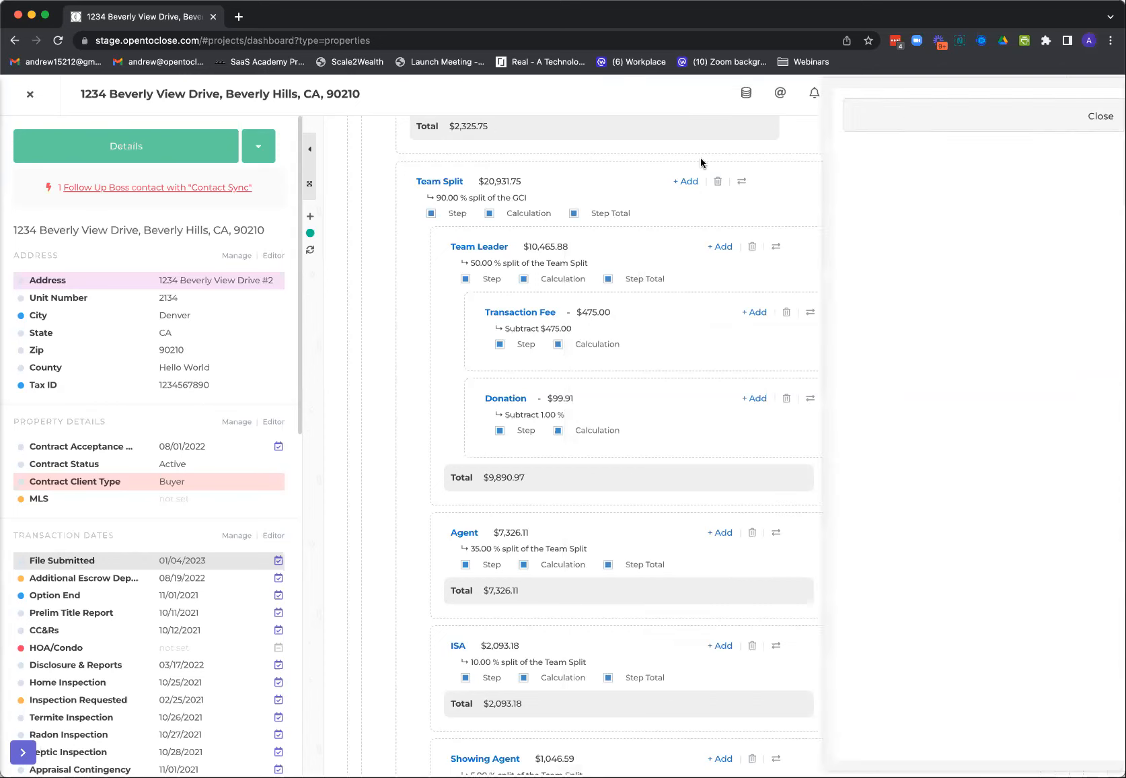
Leave the property for Reporting and set the GCI Commission Summary widget's type to Commission
{"action": "left_click", "coordinate": [30, 95]}
{"action": "left_click", "coordinate": [22, 390]}
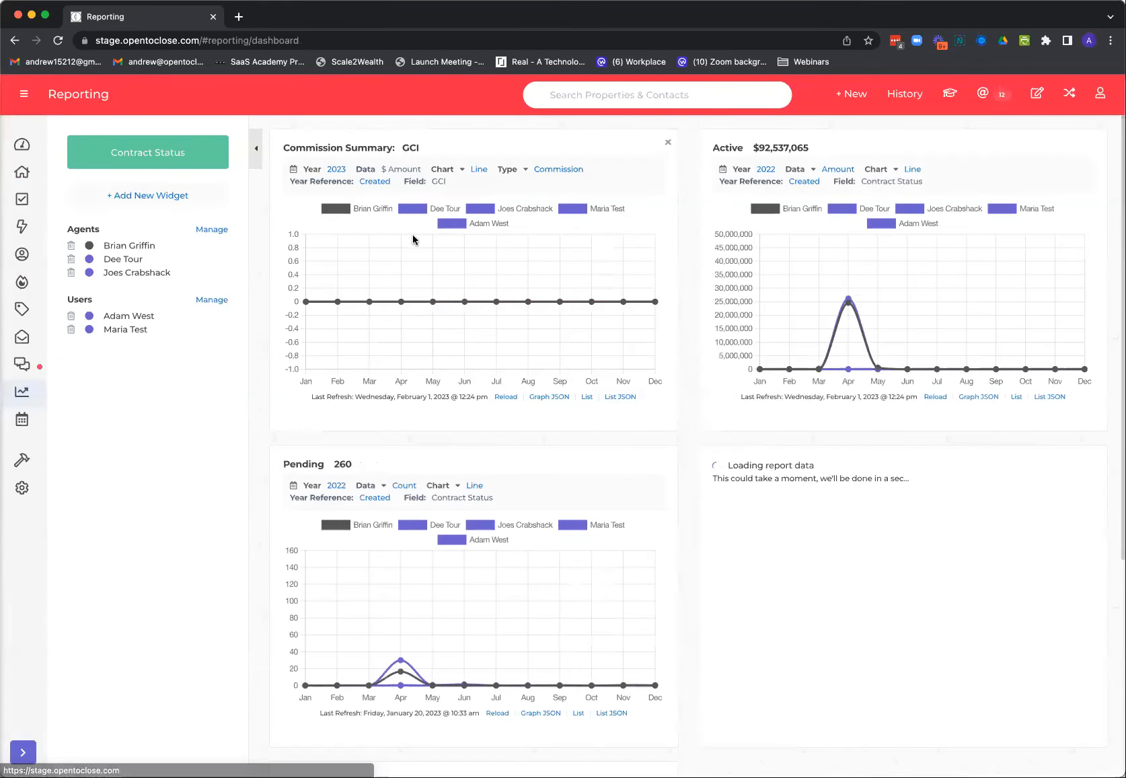
{"action": "left_click", "coordinate": [551, 172]}
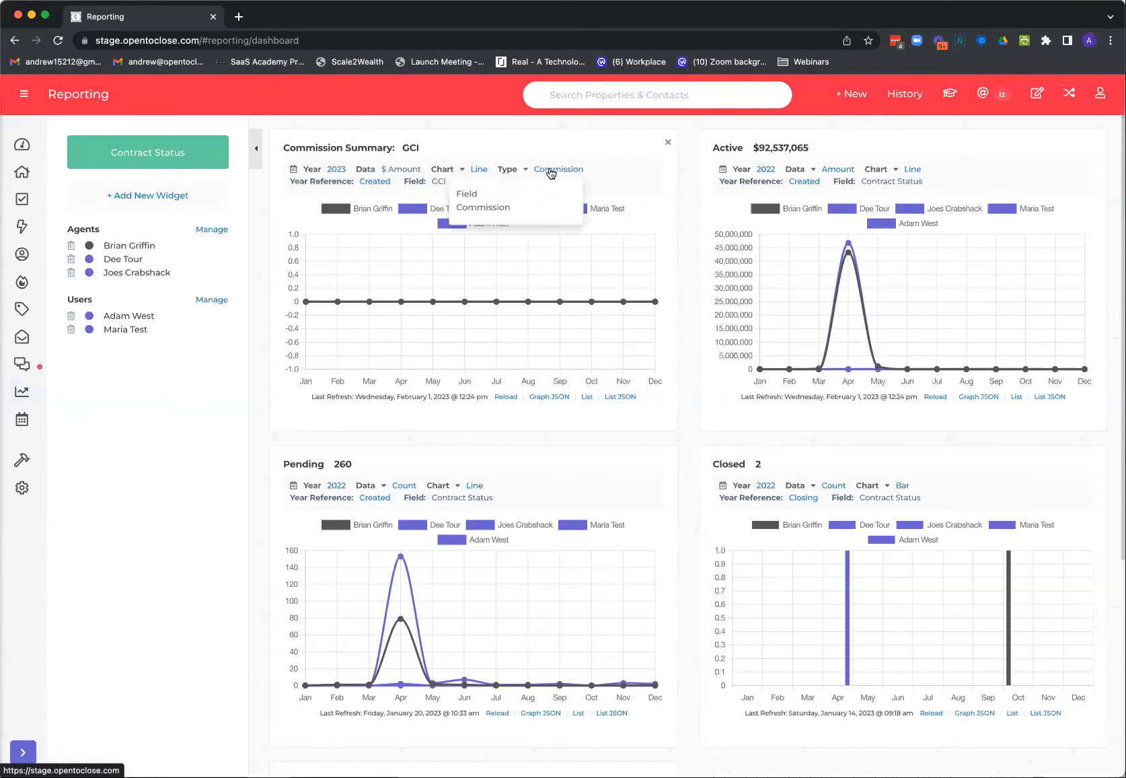
{"action": "left_click", "coordinate": [477, 210]}
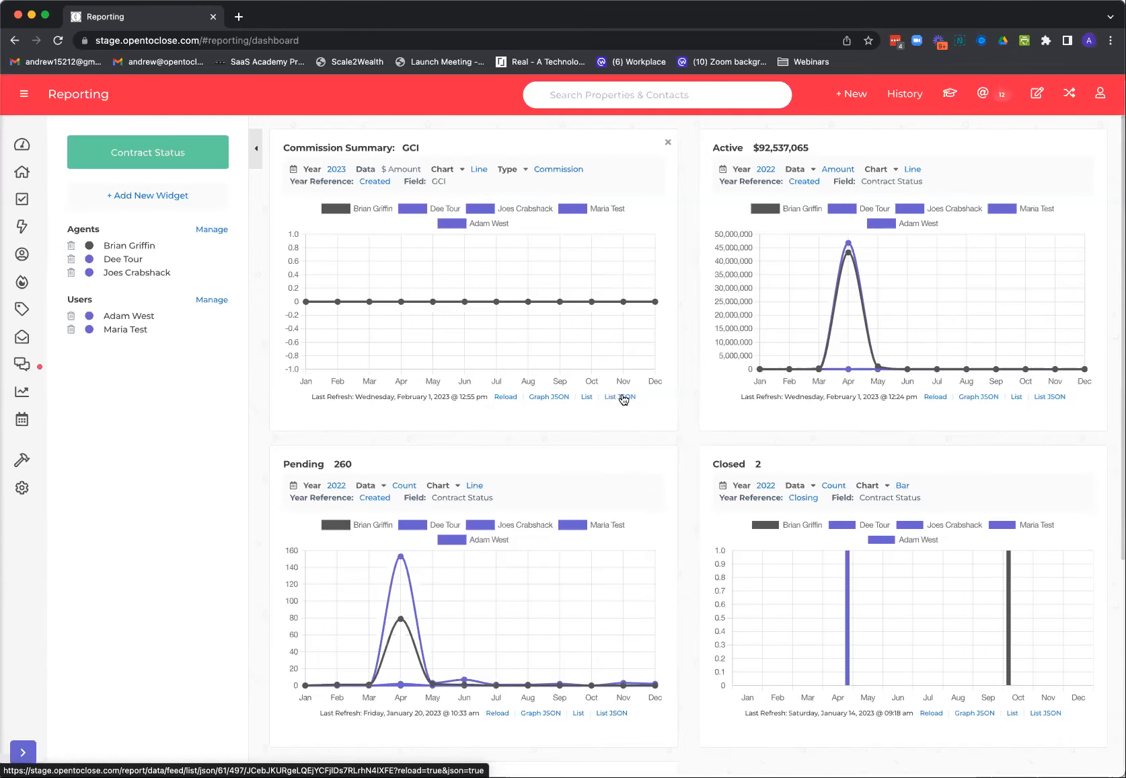
Check the lists behind the GCI Commission Summary and Active widgets, including one listed property's section shortcuts, and close them
{"action": "left_click", "coordinate": [587, 401]}
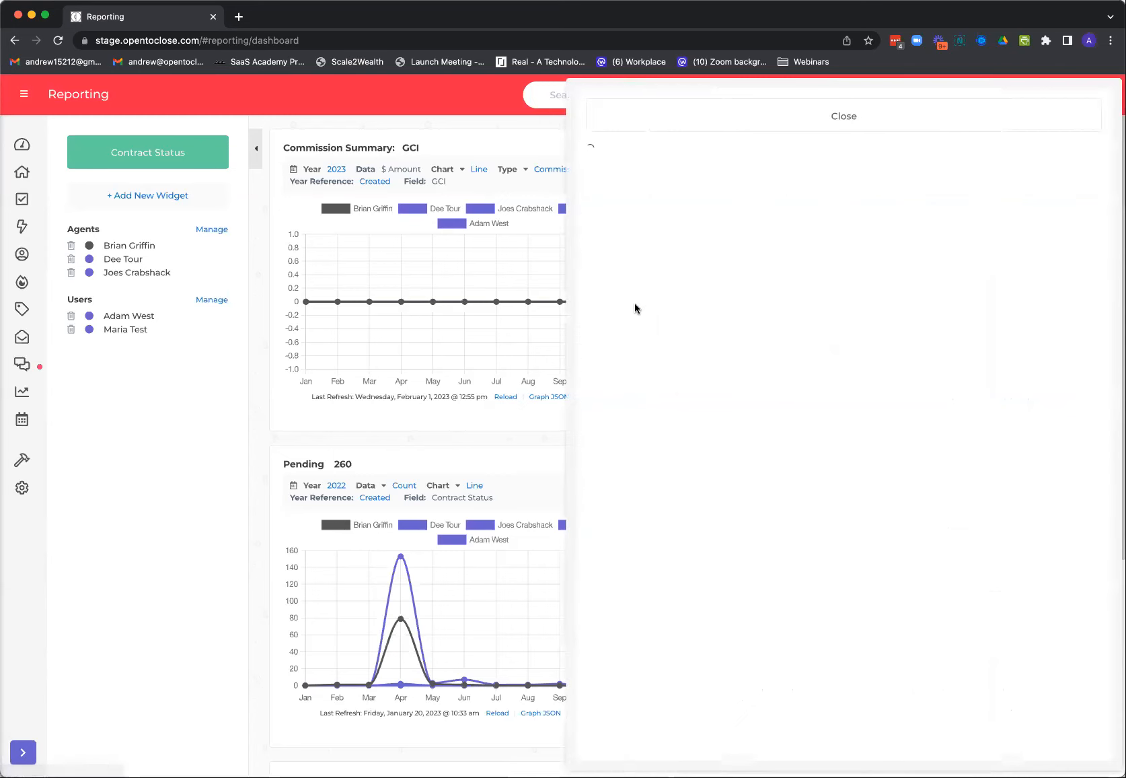
{"action": "left_click", "coordinate": [709, 113]}
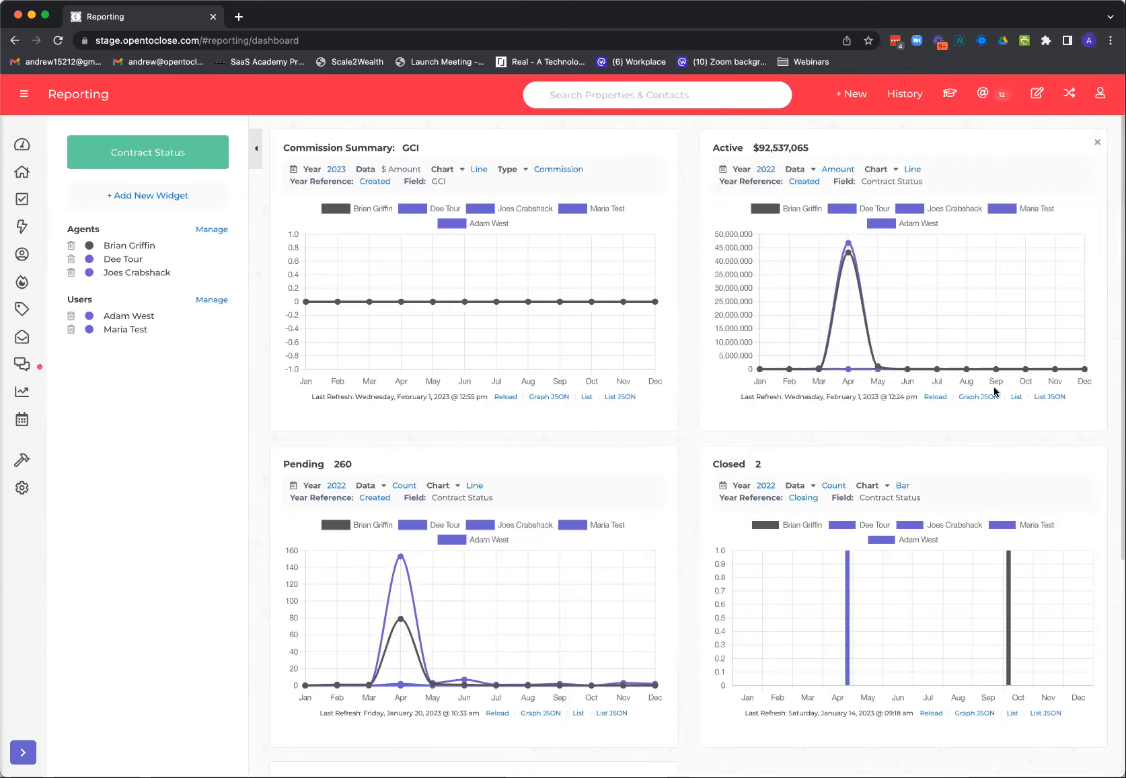
{"action": "left_click", "coordinate": [1015, 398]}
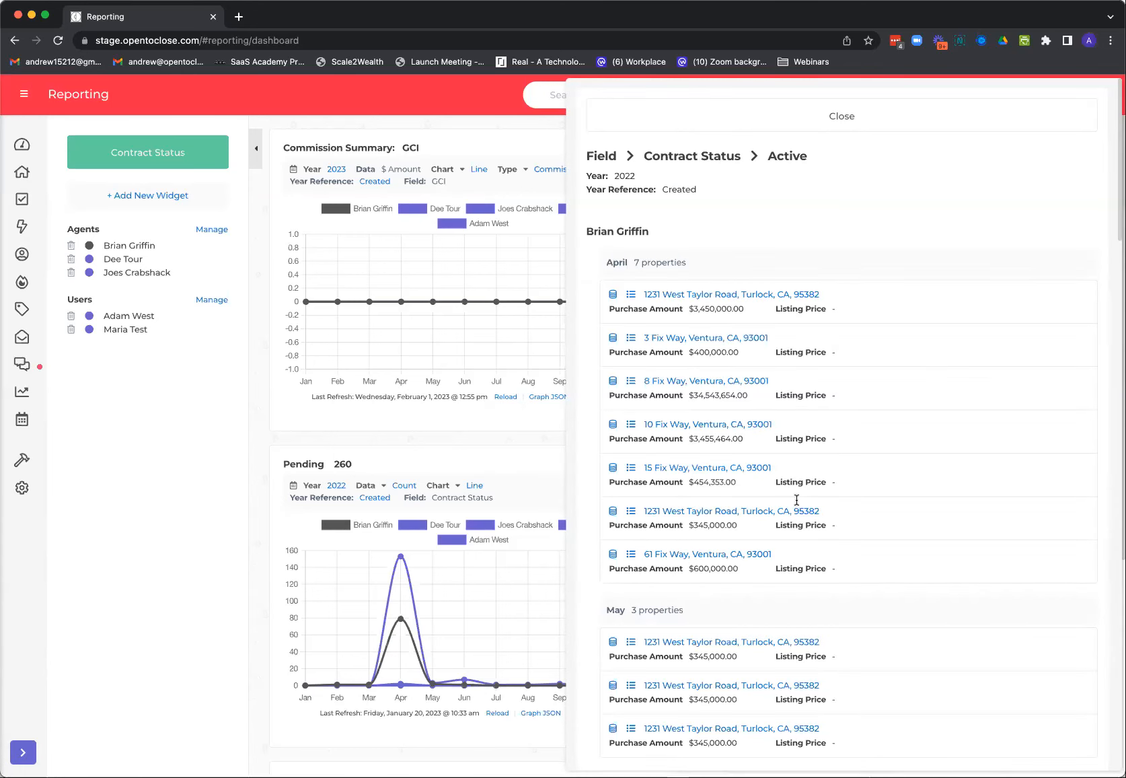
{"action": "scroll", "coordinate": [779, 596], "scroll_direction": "down", "scroll_amount": 3}
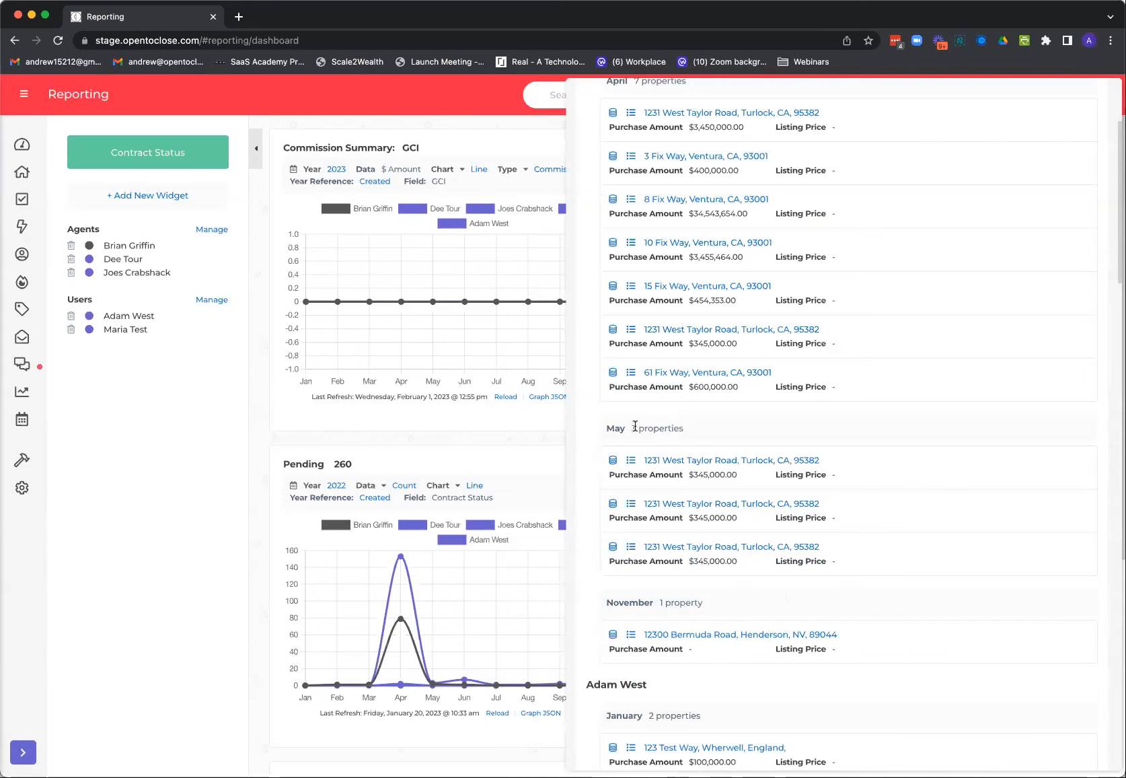
{"action": "left_click", "coordinate": [617, 548]}
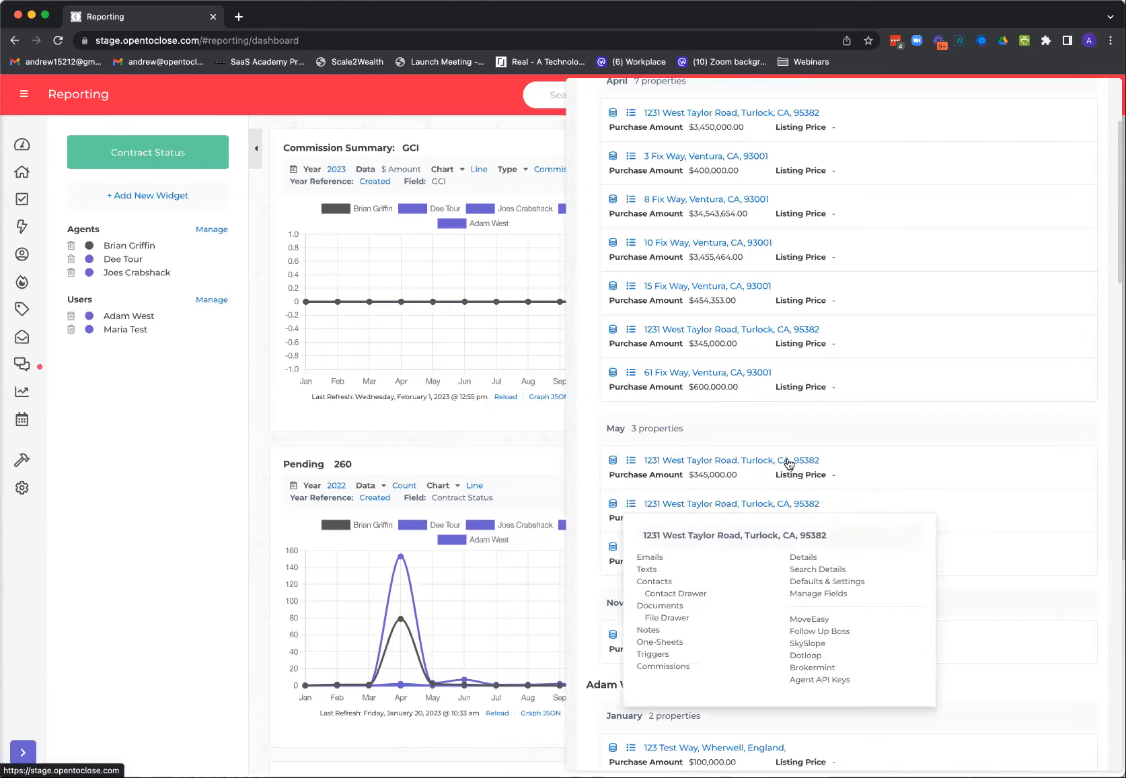
{"action": "left_click", "coordinate": [901, 405]}
{"action": "scroll", "coordinate": [769, 385], "scroll_direction": "down", "scroll_amount": 15}
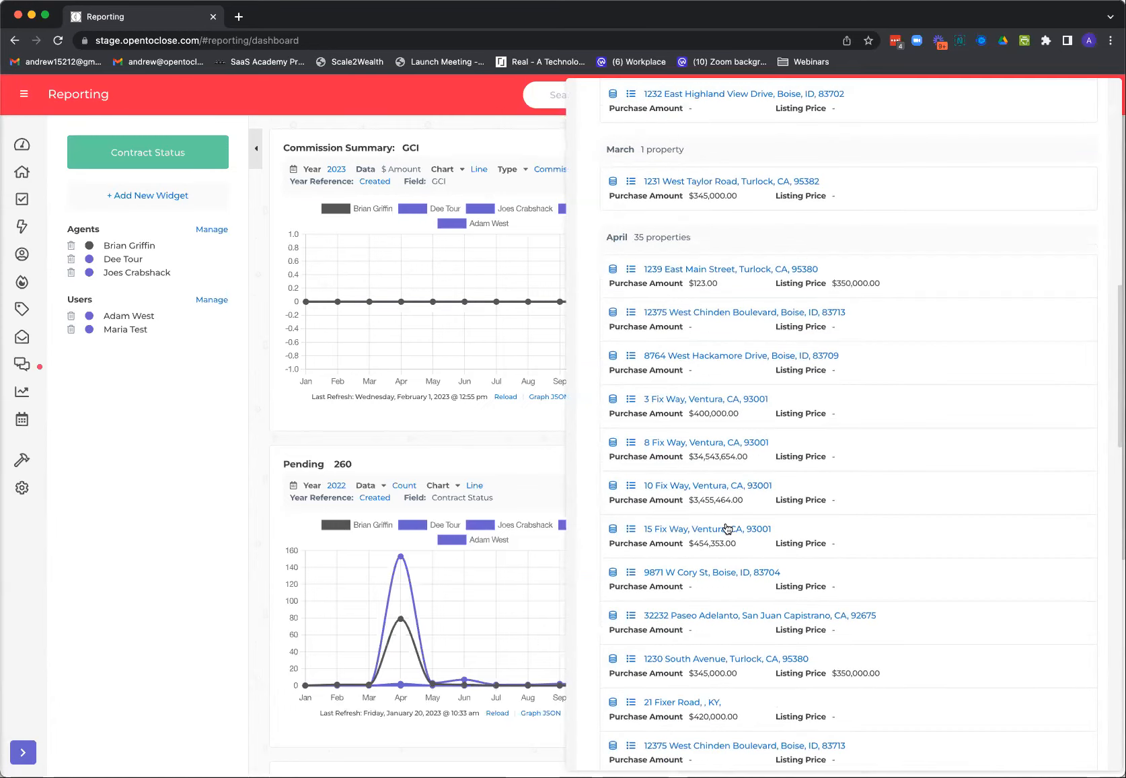
{"action": "scroll", "coordinate": [717, 473], "scroll_direction": "up", "scroll_amount": 20}
{"action": "left_click", "coordinate": [694, 110]}
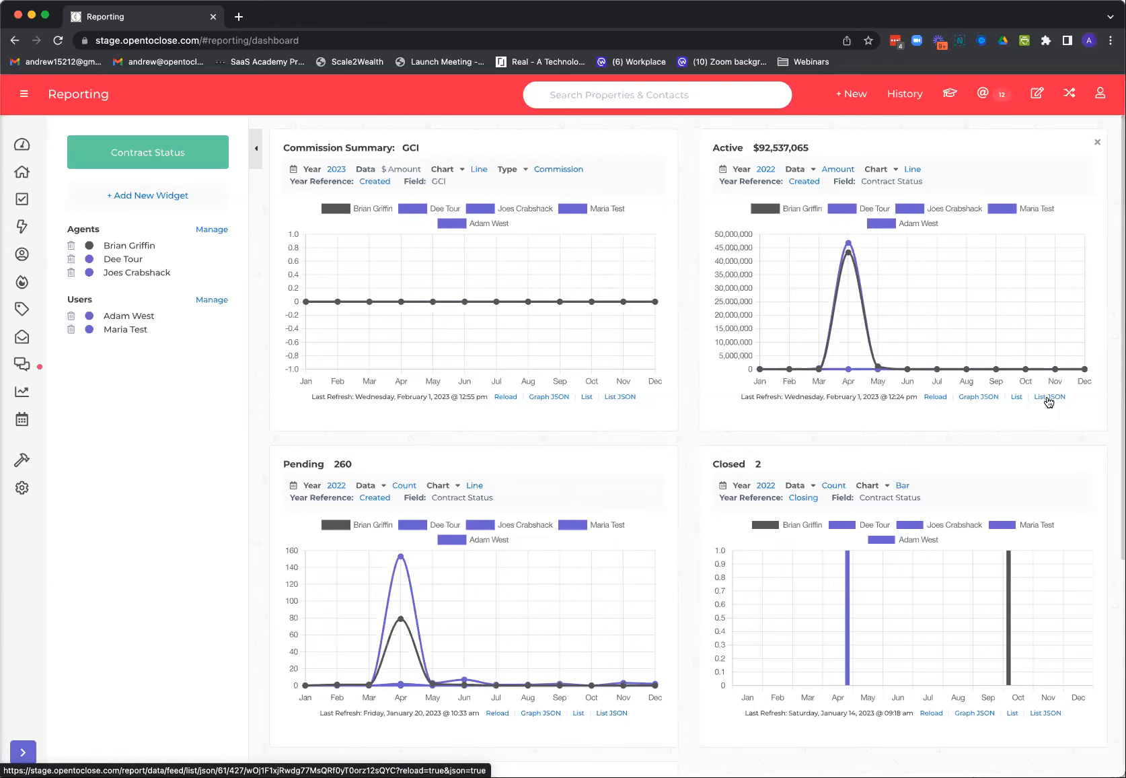
{"action": "mouse_move", "coordinate": [25, 295]}
{"action": "mouse_move", "coordinate": [24, 462]}
{"action": "left_click", "coordinate": [80, 469]}
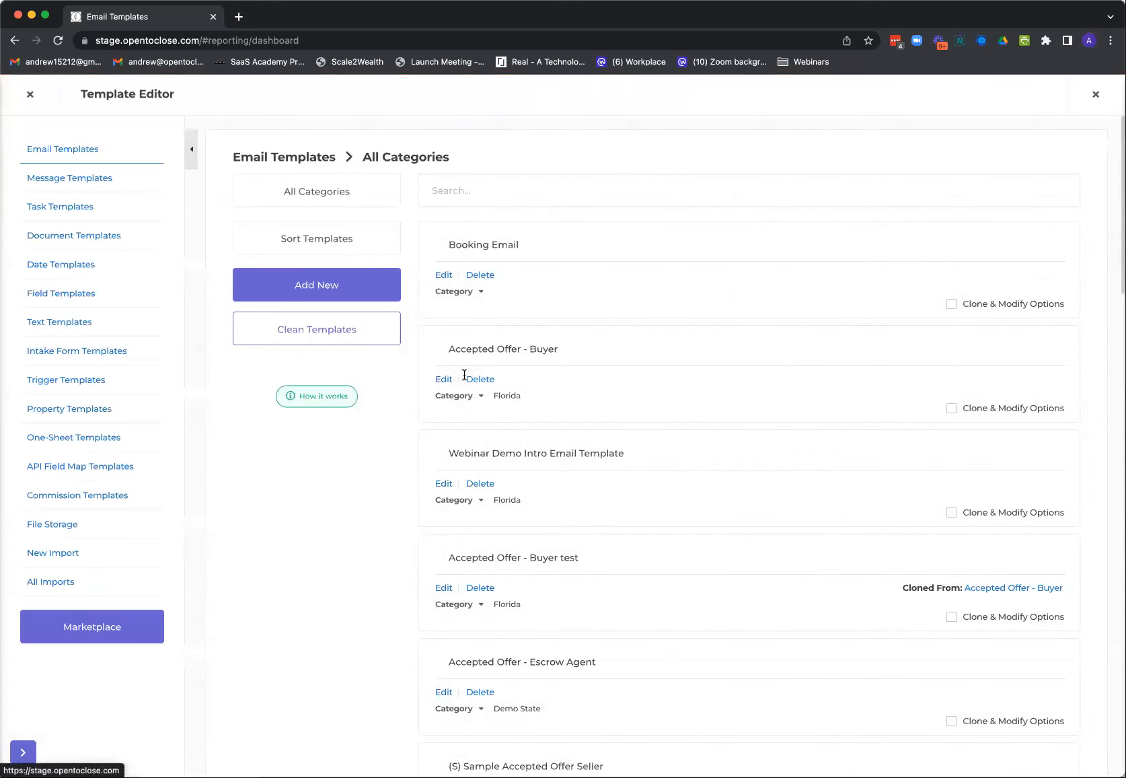
{"action": "left_click", "coordinate": [30, 95]}
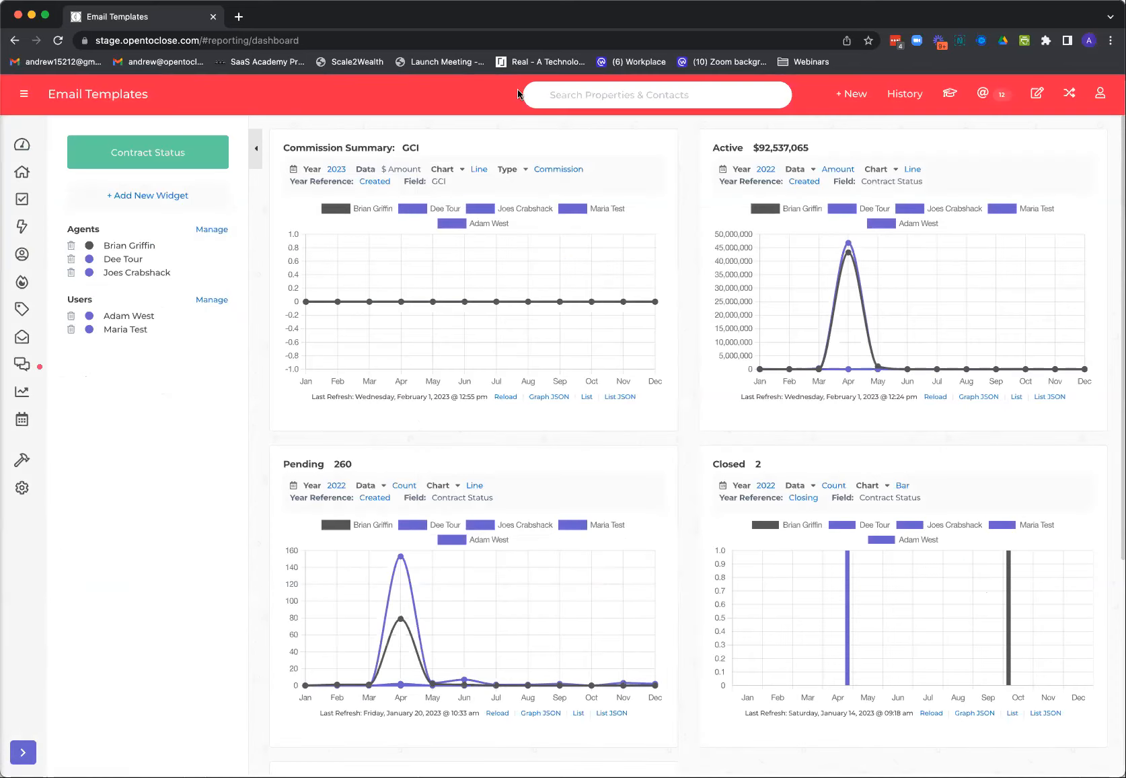
Reopen the most recently viewed property from the history and open its CDA Master commission report
{"action": "left_click", "coordinate": [903, 96]}
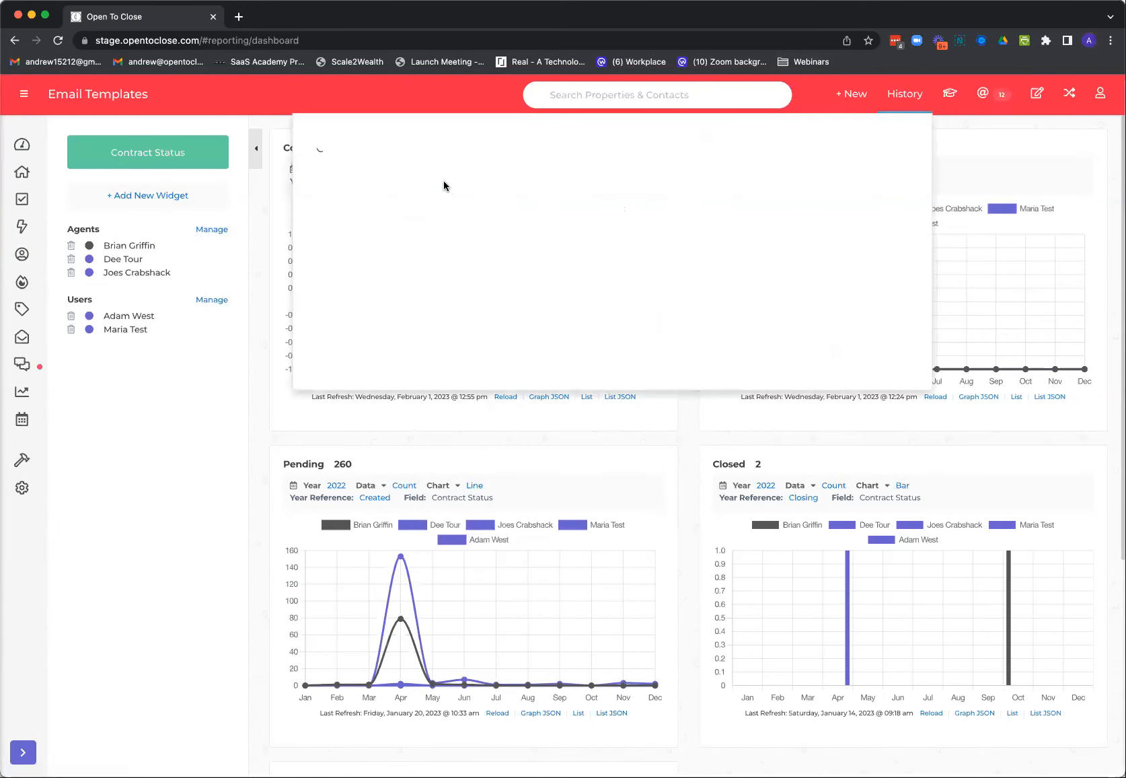
{"action": "left_click", "coordinate": [417, 164]}
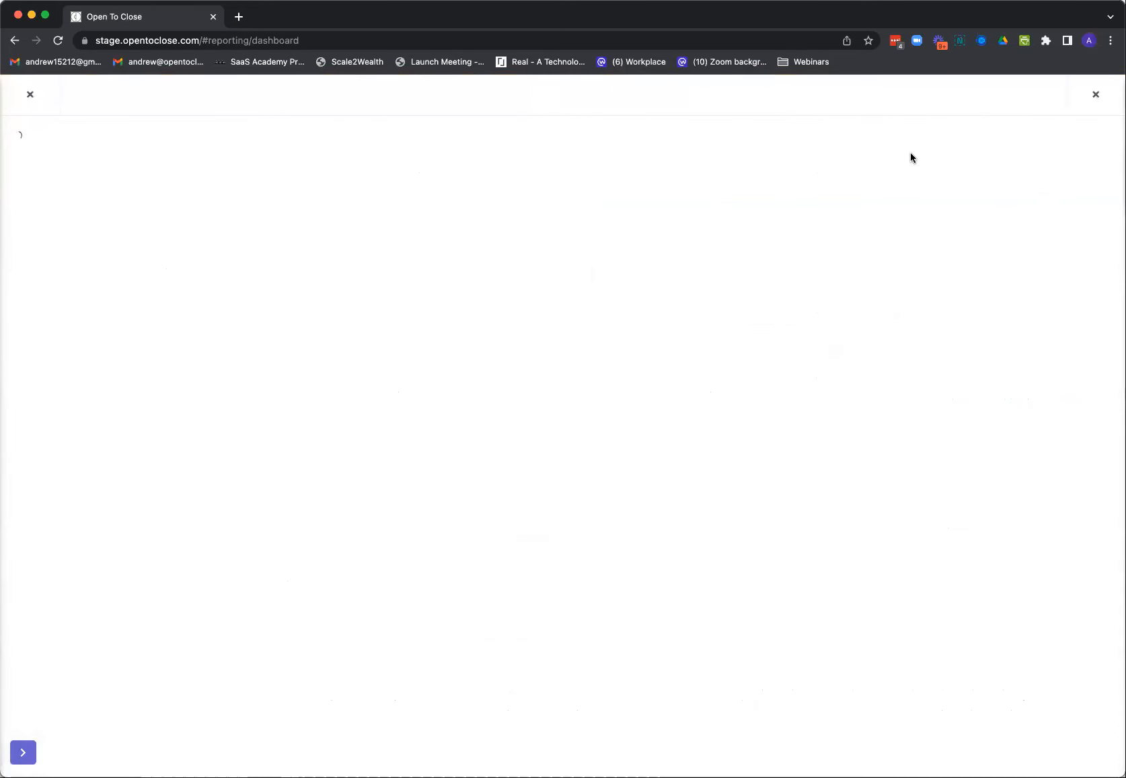
{"action": "left_click", "coordinate": [896, 171]}
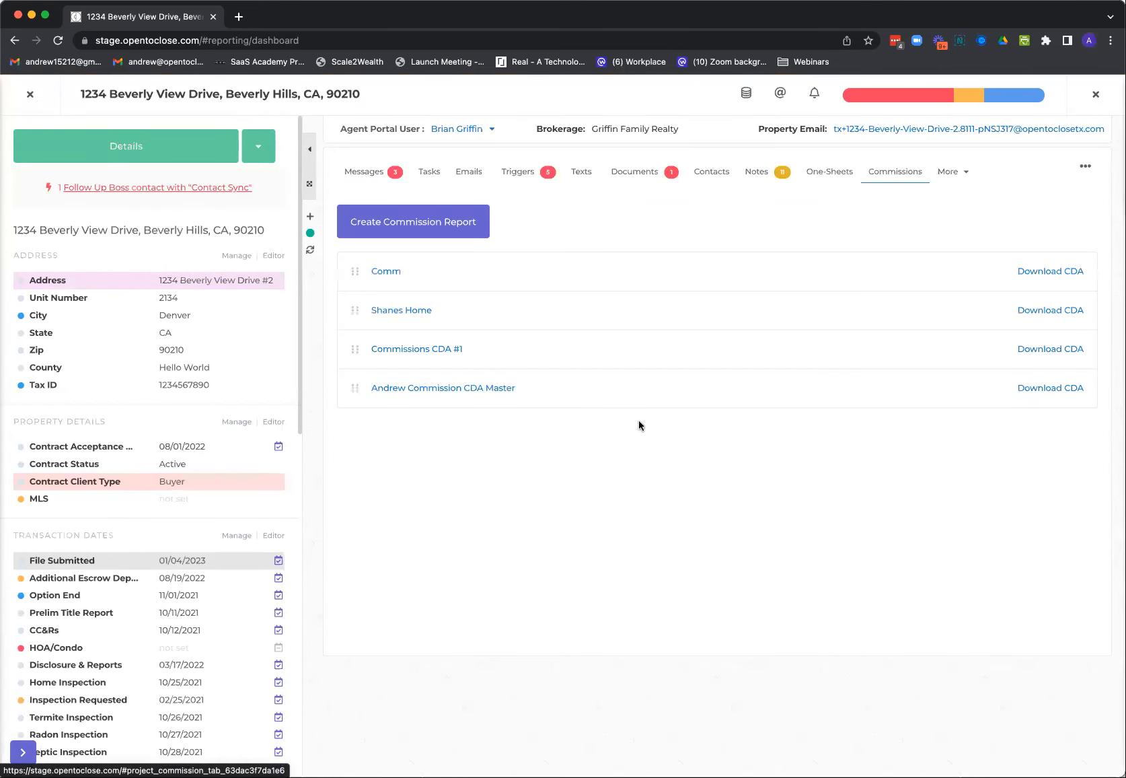
{"action": "left_click", "coordinate": [473, 390]}
Download the commission report's CDA, view the resulting PDF, and return to the property
{"action": "scroll", "coordinate": [555, 471], "scroll_direction": "down", "scroll_amount": 10}
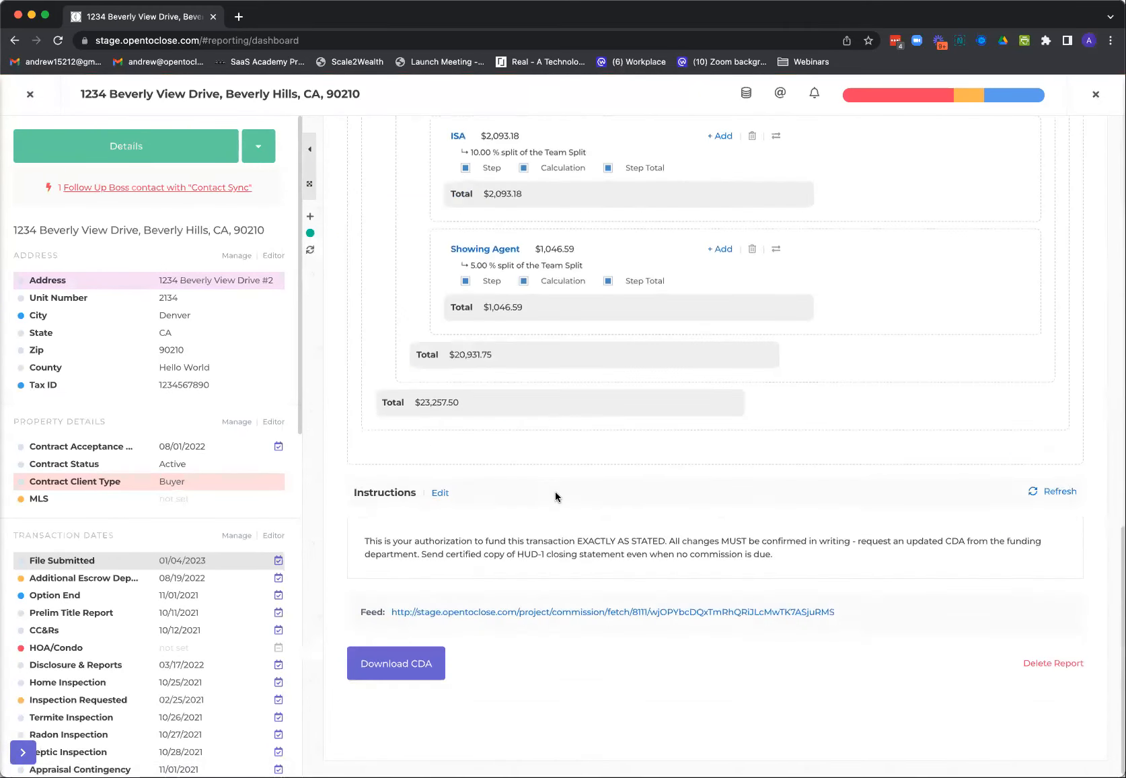
{"action": "left_click", "coordinate": [416, 668]}
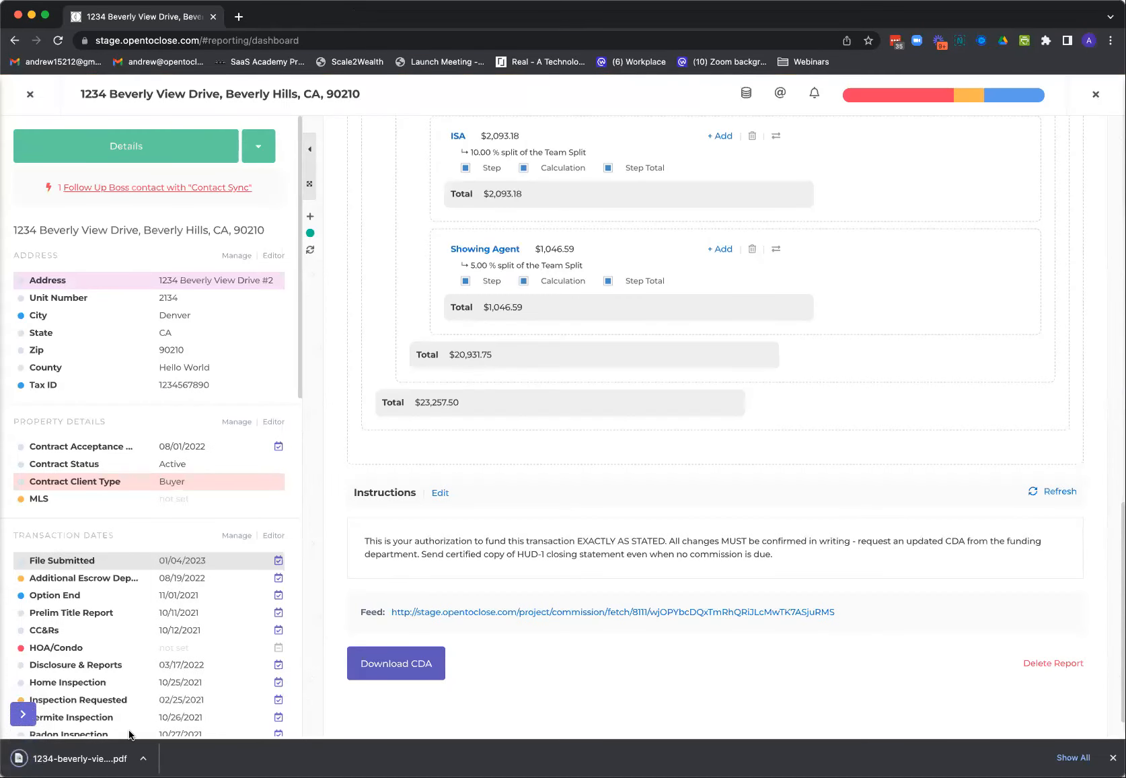
{"action": "left_click", "coordinate": [112, 759]}
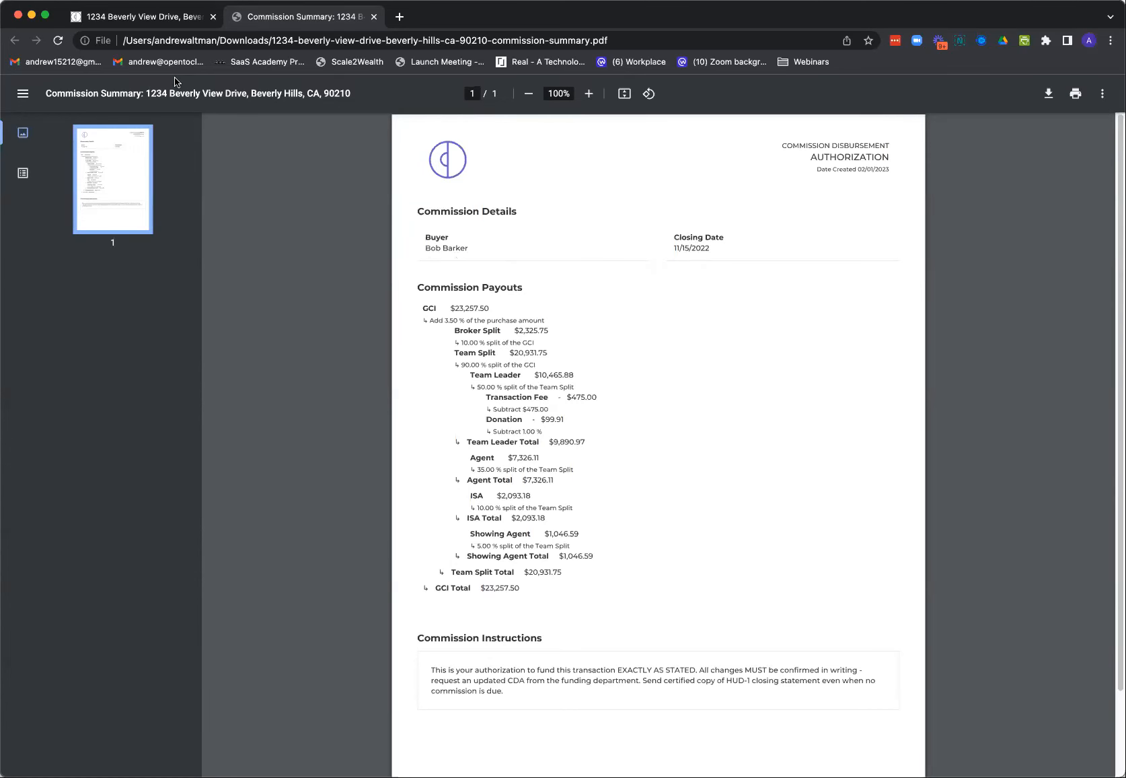
{"action": "left_click", "coordinate": [157, 17]}
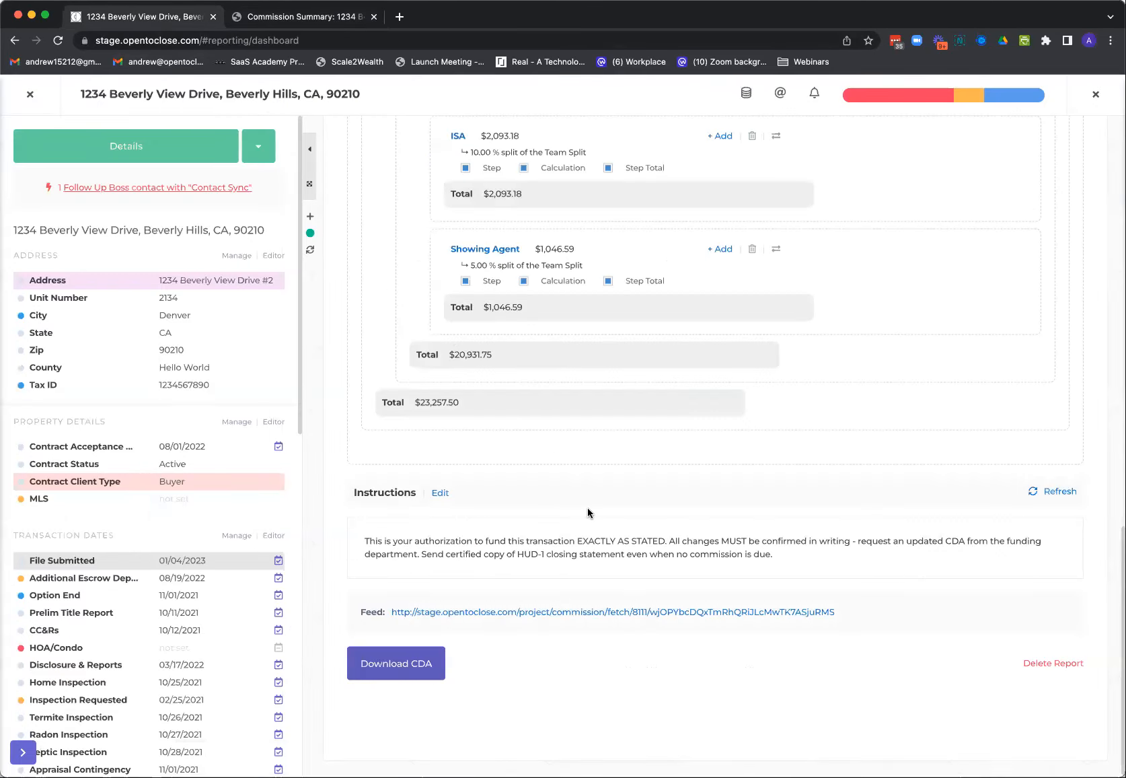
View the commission report's data feed, and close both the feed and the CDA PDF
{"action": "left_click", "coordinate": [567, 613]}
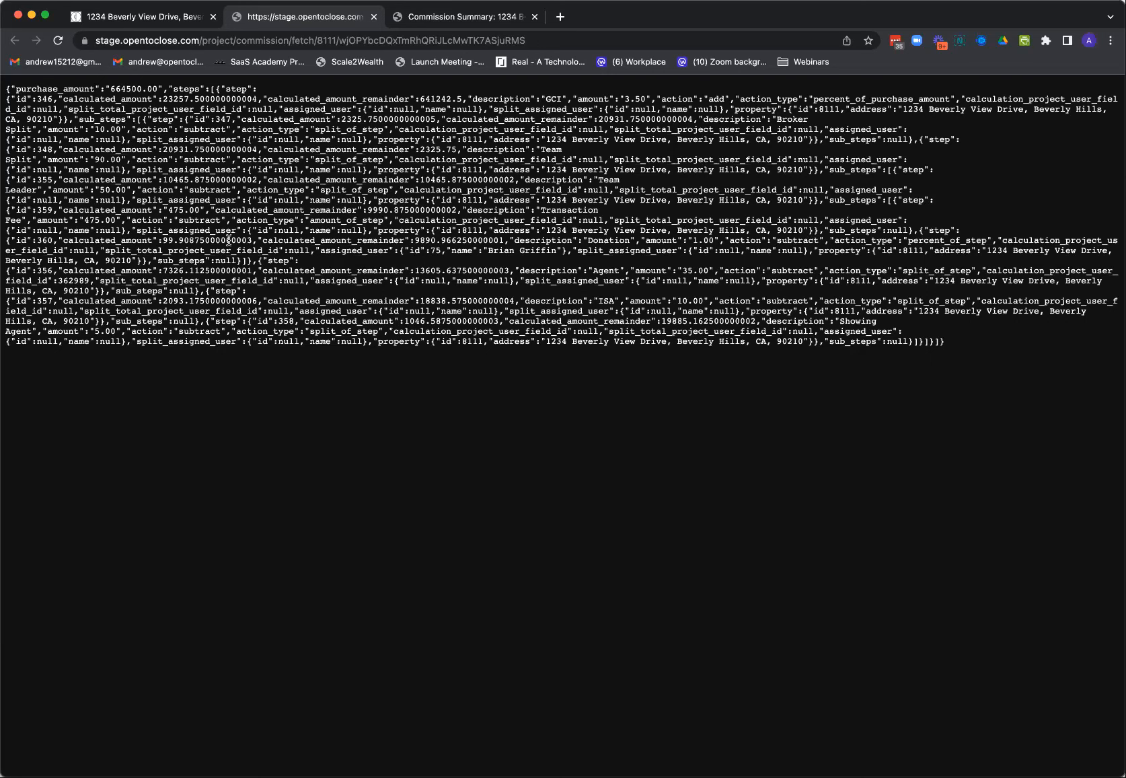
{"action": "left_click", "coordinate": [374, 17]}
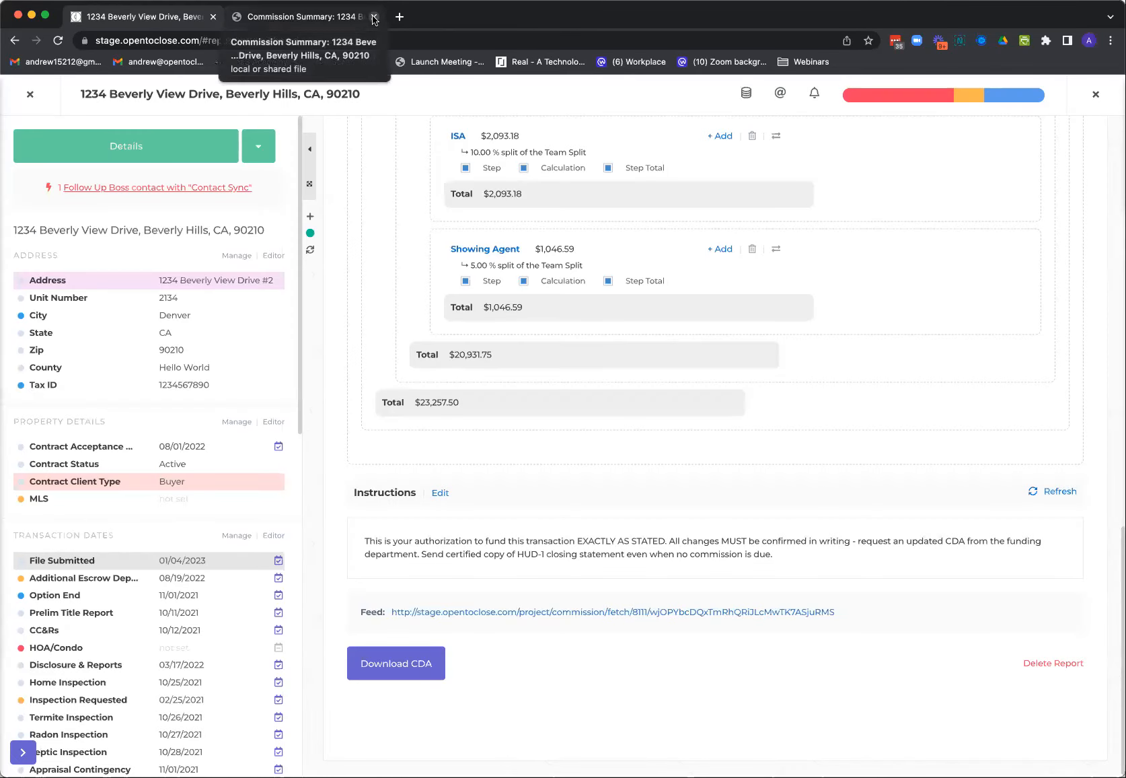
{"action": "left_click", "coordinate": [374, 18]}
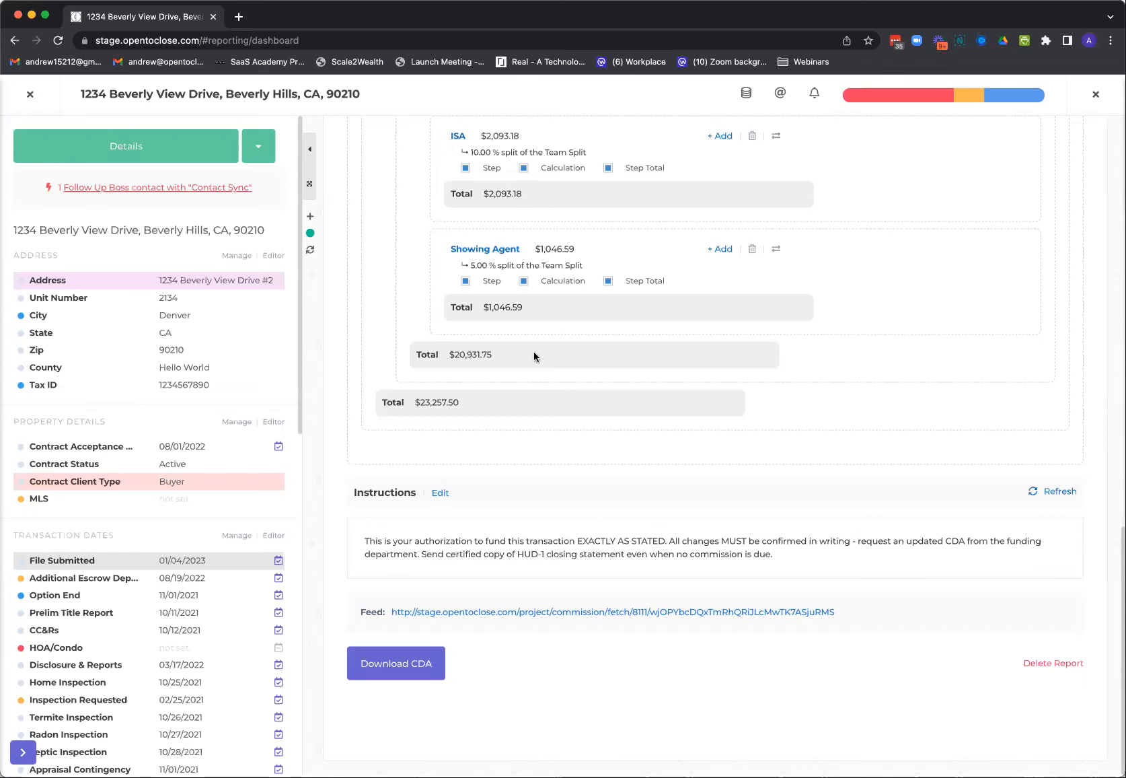
Reopen the CDA Master report from the commissions list, check its GCI sync options without changing them, and return to the list
{"action": "scroll", "coordinate": [535, 356], "scroll_direction": "up", "scroll_amount": 15}
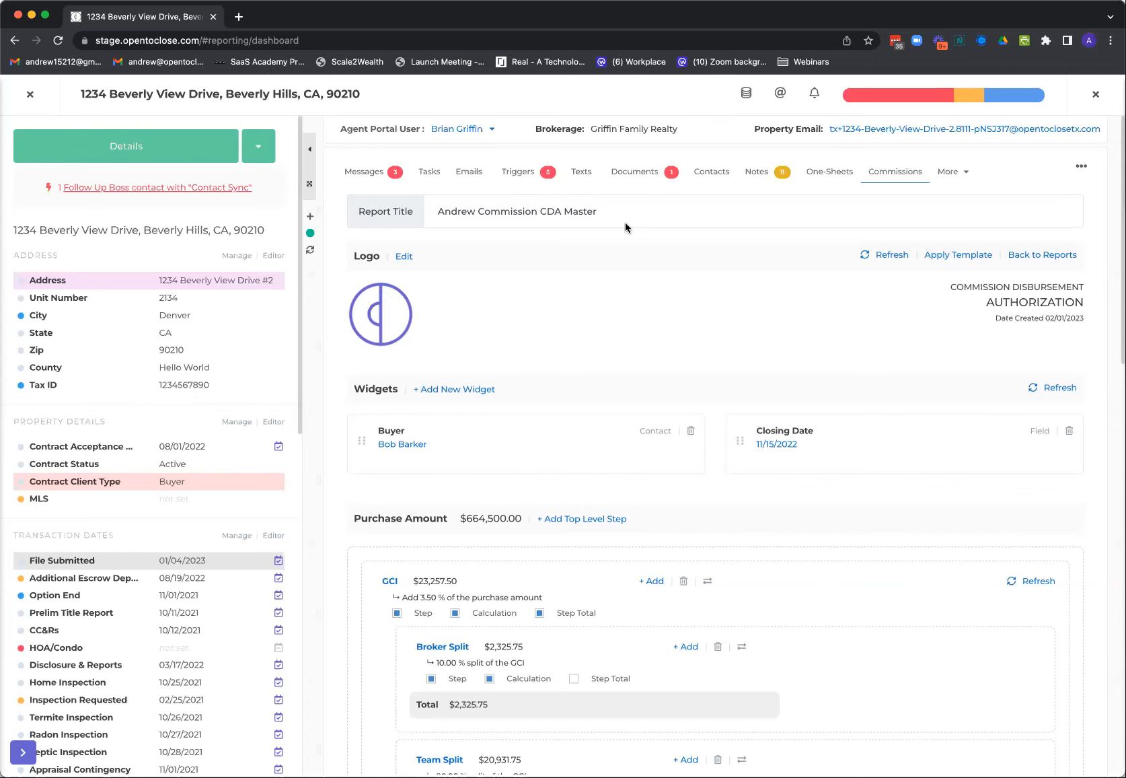
{"action": "left_click", "coordinate": [892, 172]}
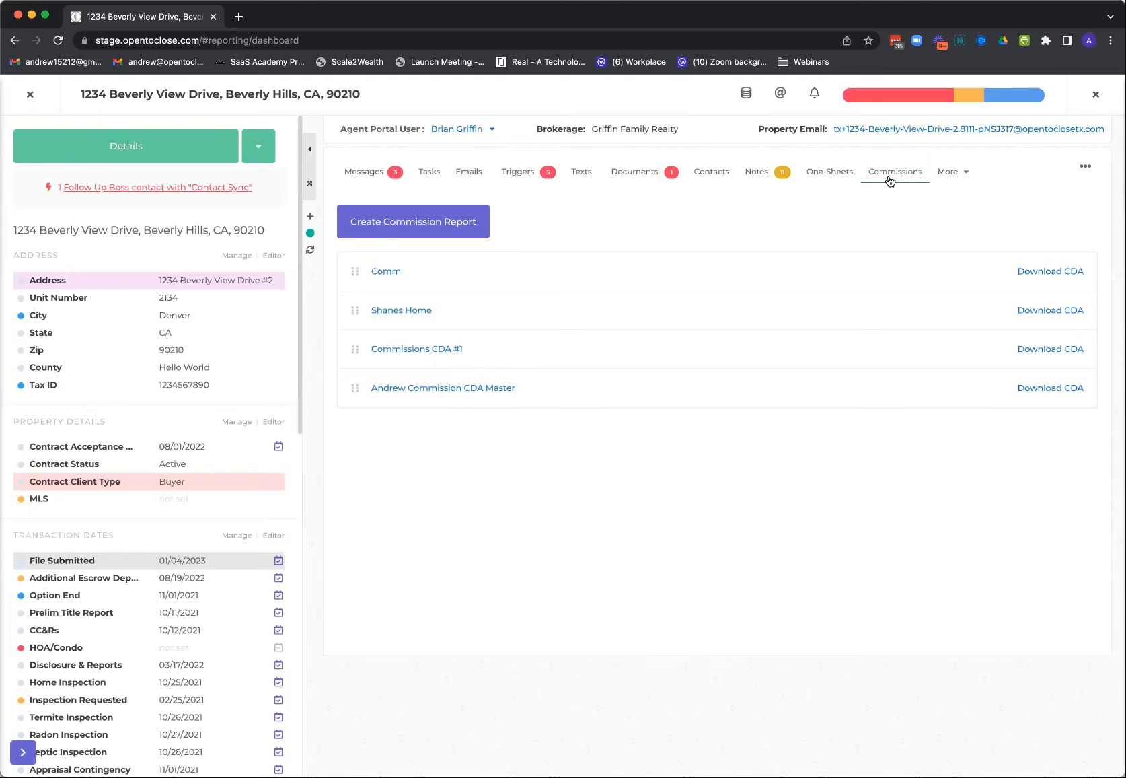
{"action": "left_click", "coordinate": [461, 388]}
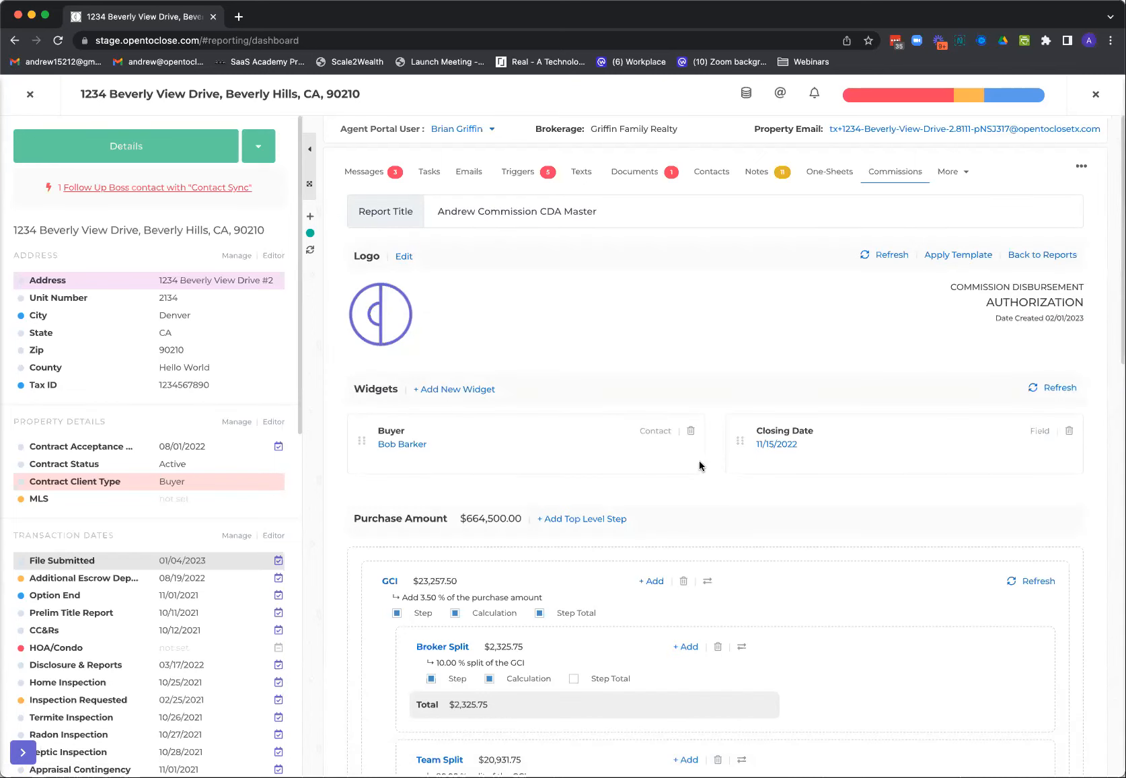
{"action": "scroll", "coordinate": [715, 545], "scroll_direction": "down", "scroll_amount": 1}
{"action": "left_click", "coordinate": [708, 531]}
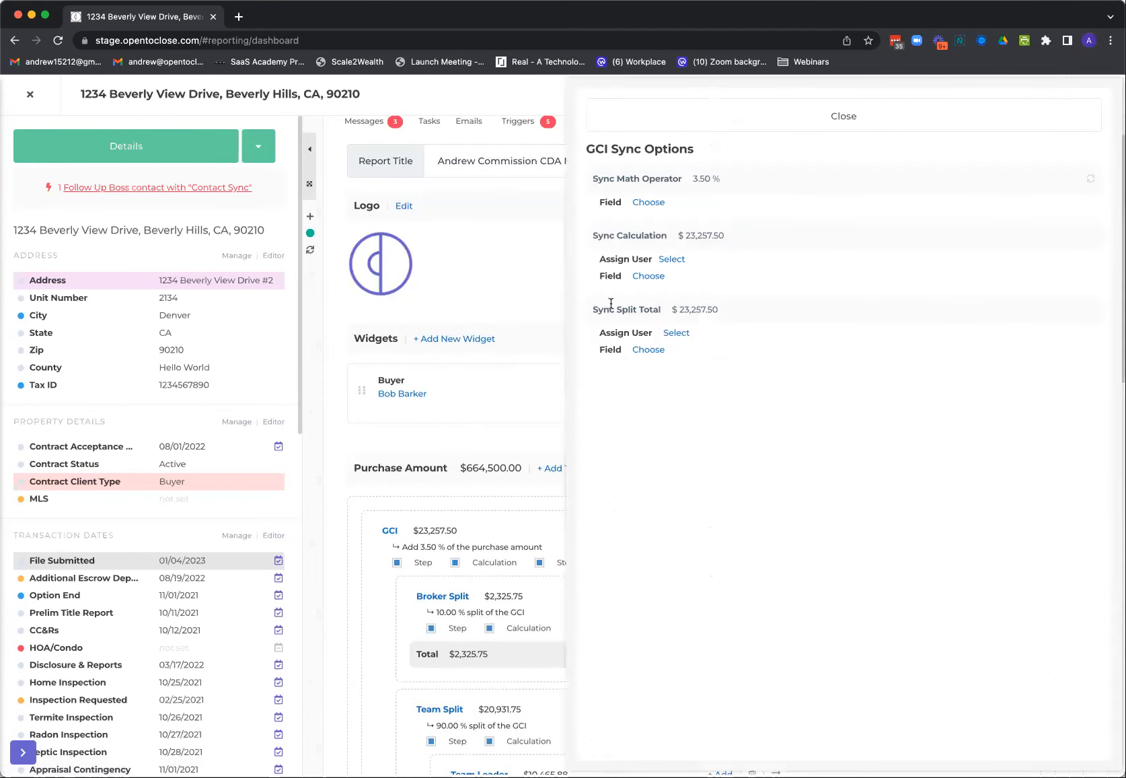
{"action": "left_click", "coordinate": [746, 119]}
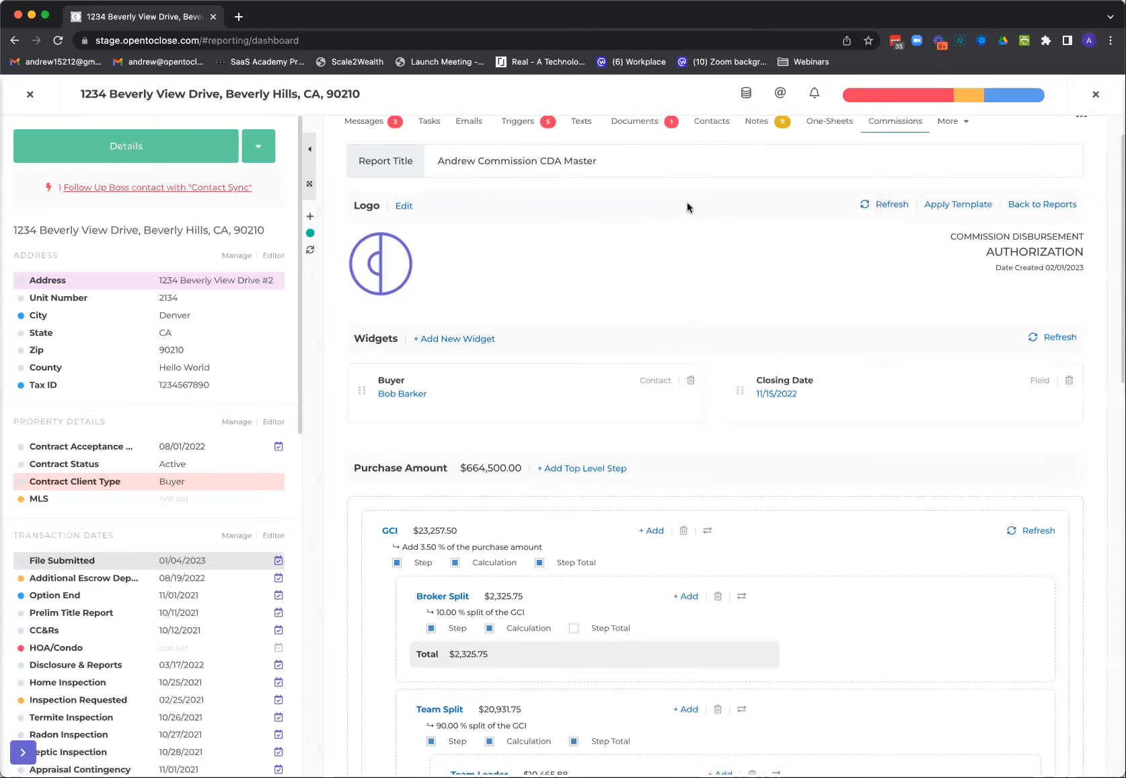
{"action": "left_click", "coordinate": [895, 122]}
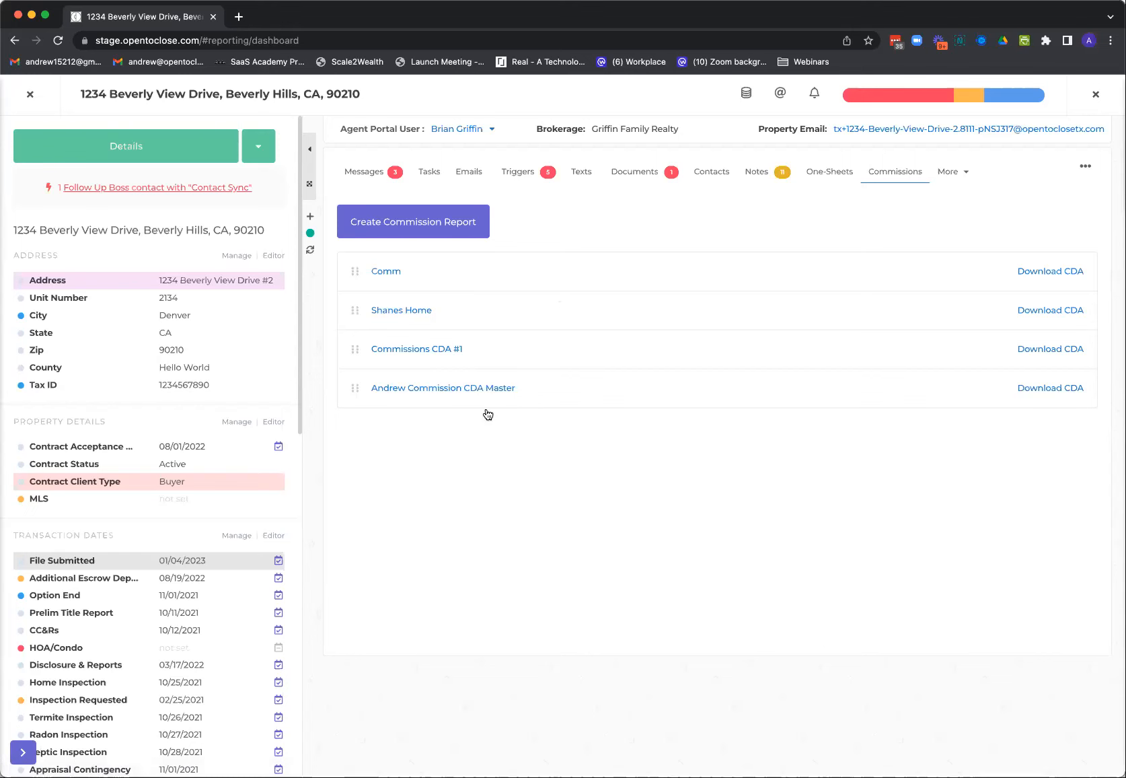